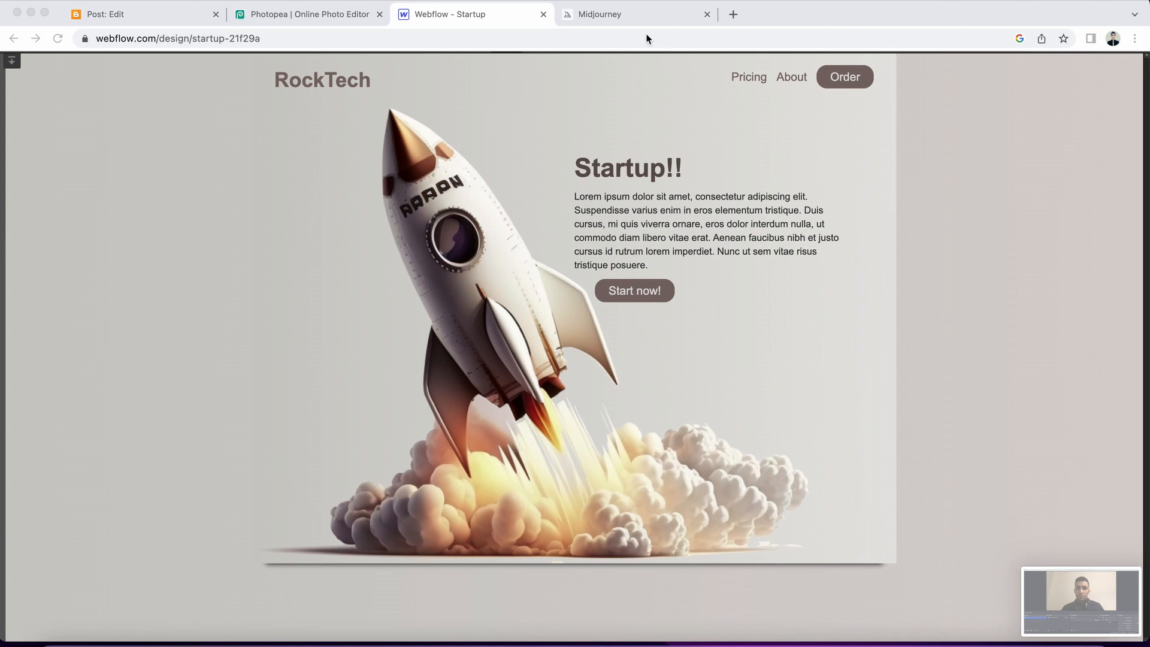
Join the Midjourney beta from its website and accept the invite to its Discord server
click(633, 16)
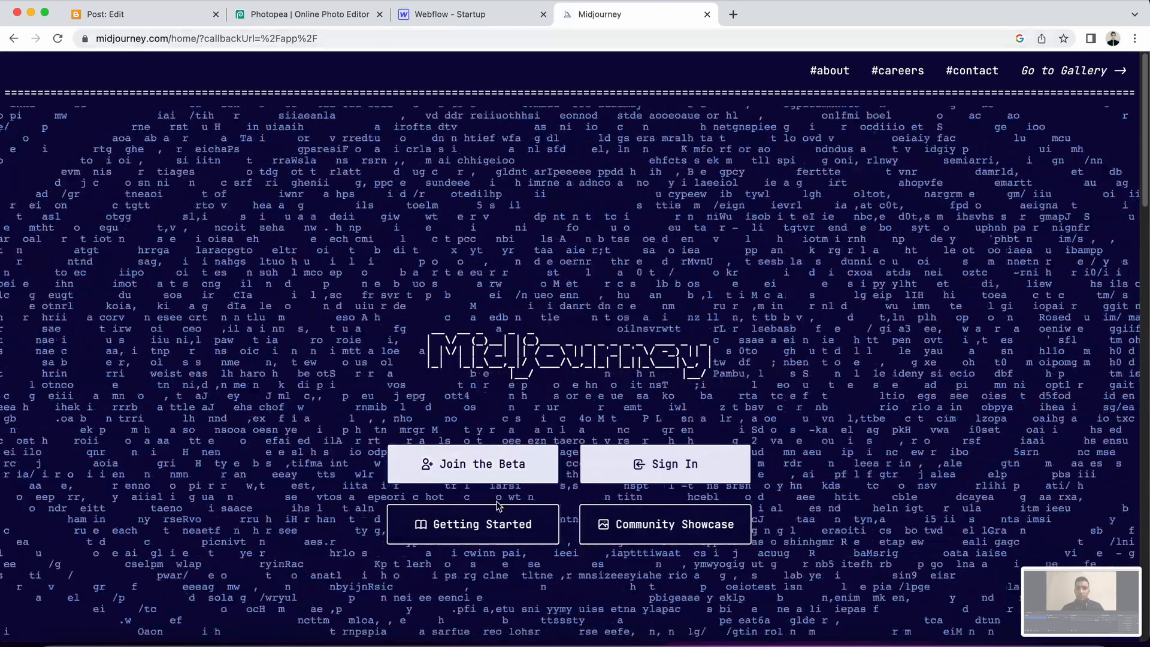
click(470, 464)
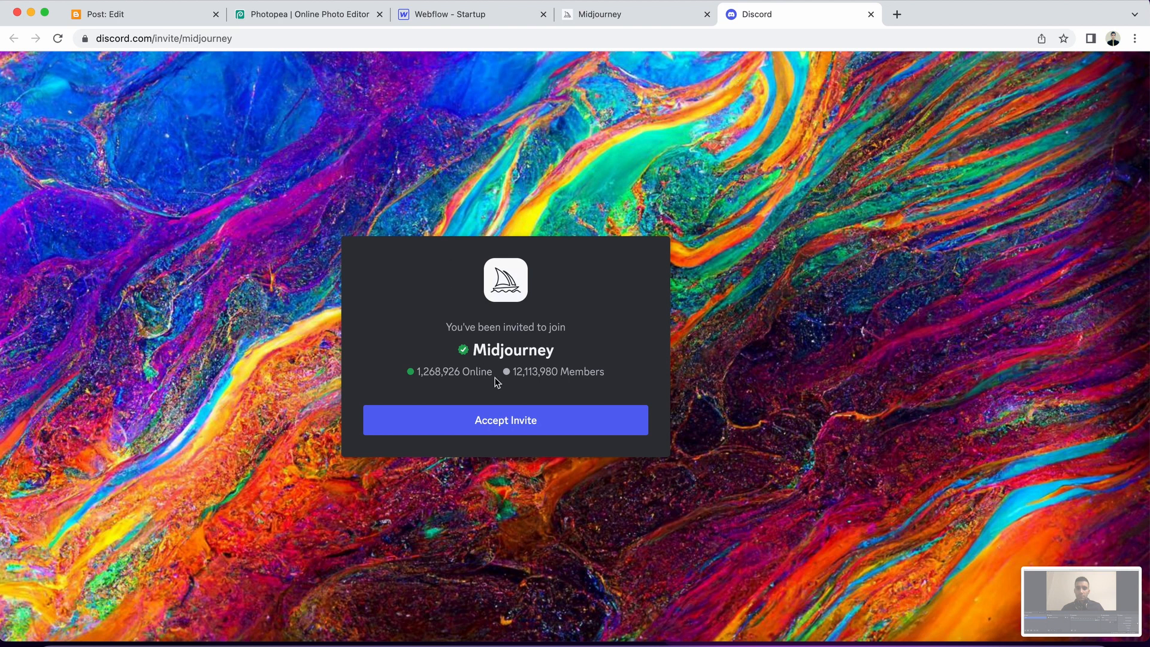
click(467, 428)
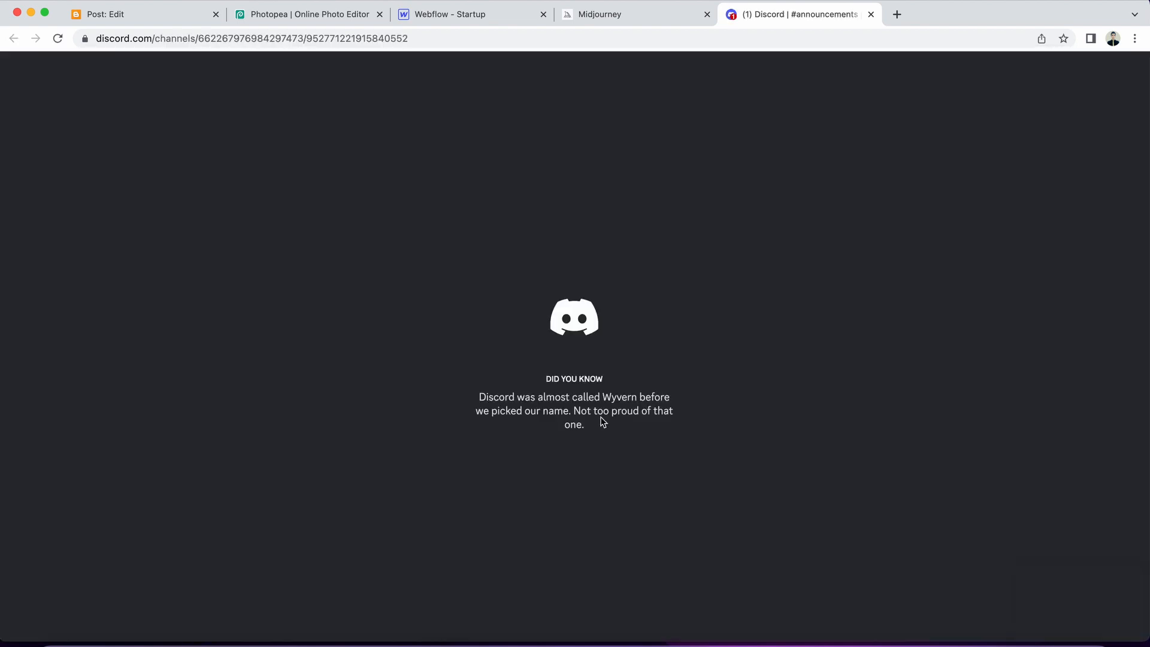
Open the newbies-188 channel among the Midjourney server's newcomer rooms
scroll(741, 458, down, 3)
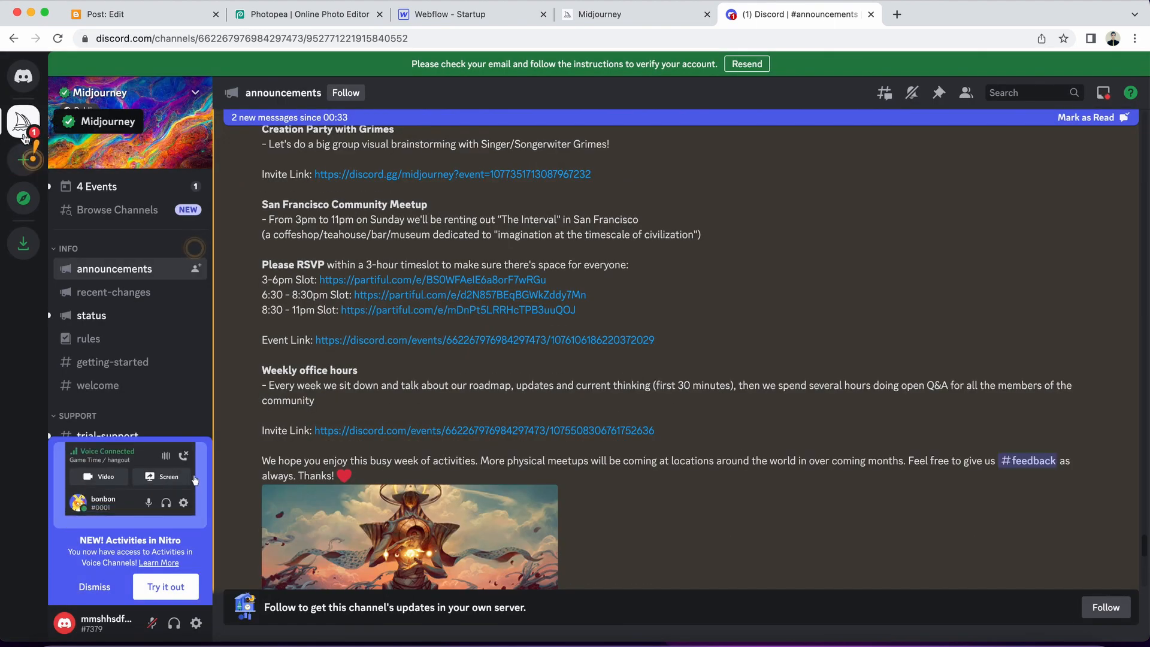
scroll(155, 373, down, 5)
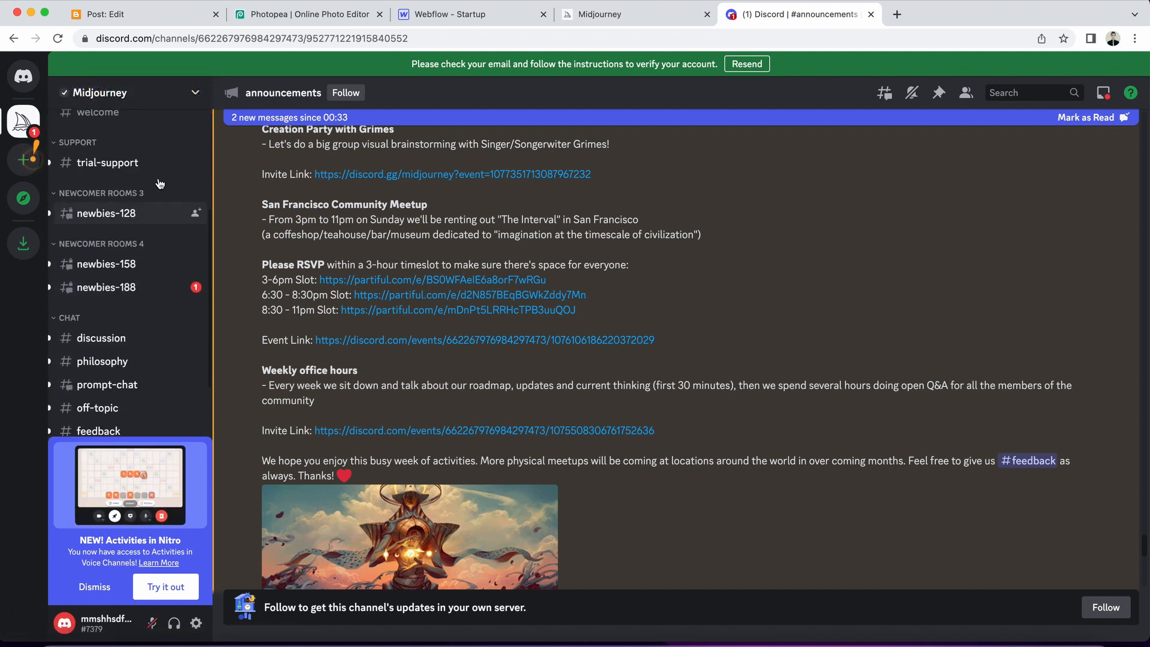
click(126, 293)
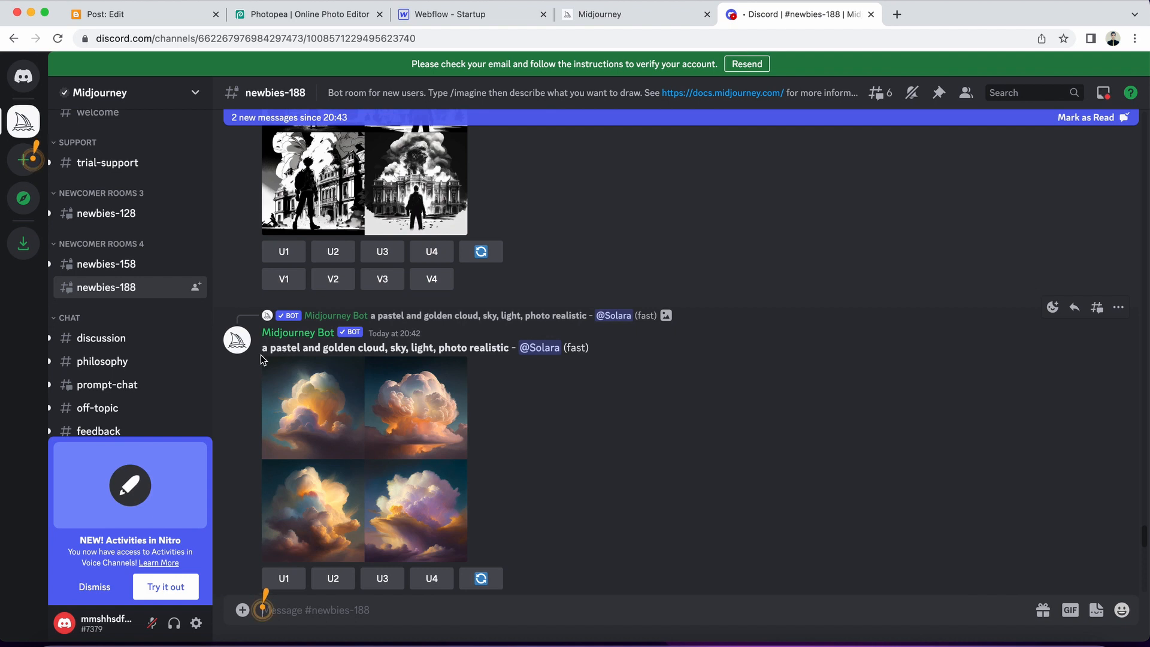
Examine the prompts and generated images that other members posted in the newbies-188 channel
drag(261, 348, 539, 348)
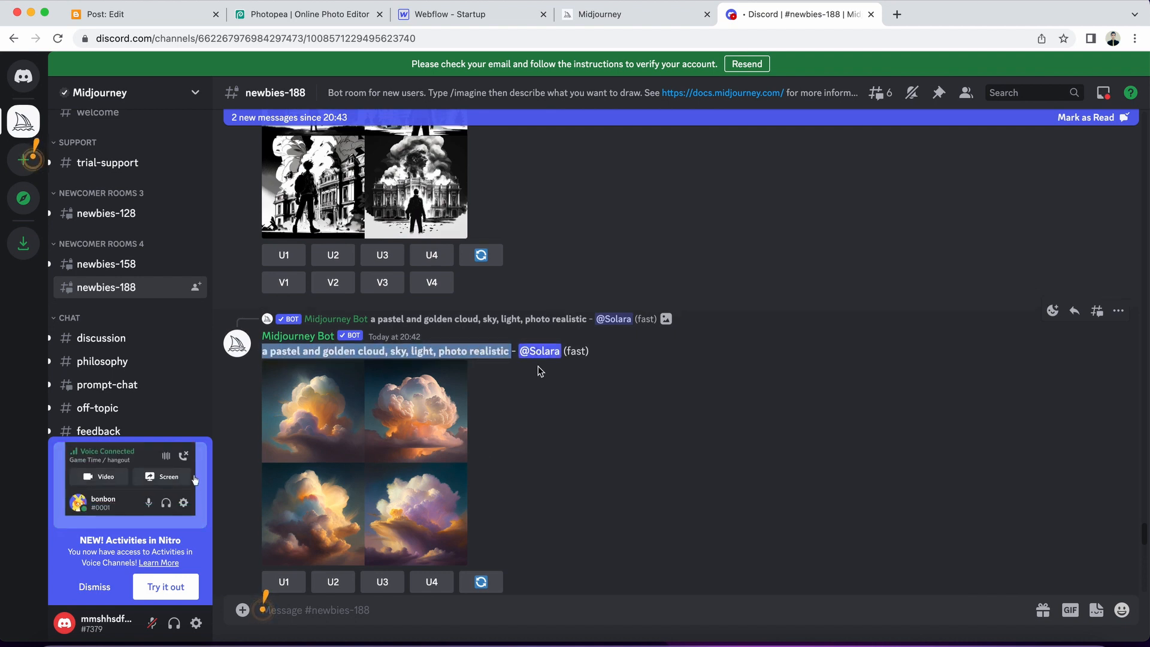
scroll(542, 377, up, 7)
scroll(569, 365, up, 5)
scroll(581, 495, down, 20)
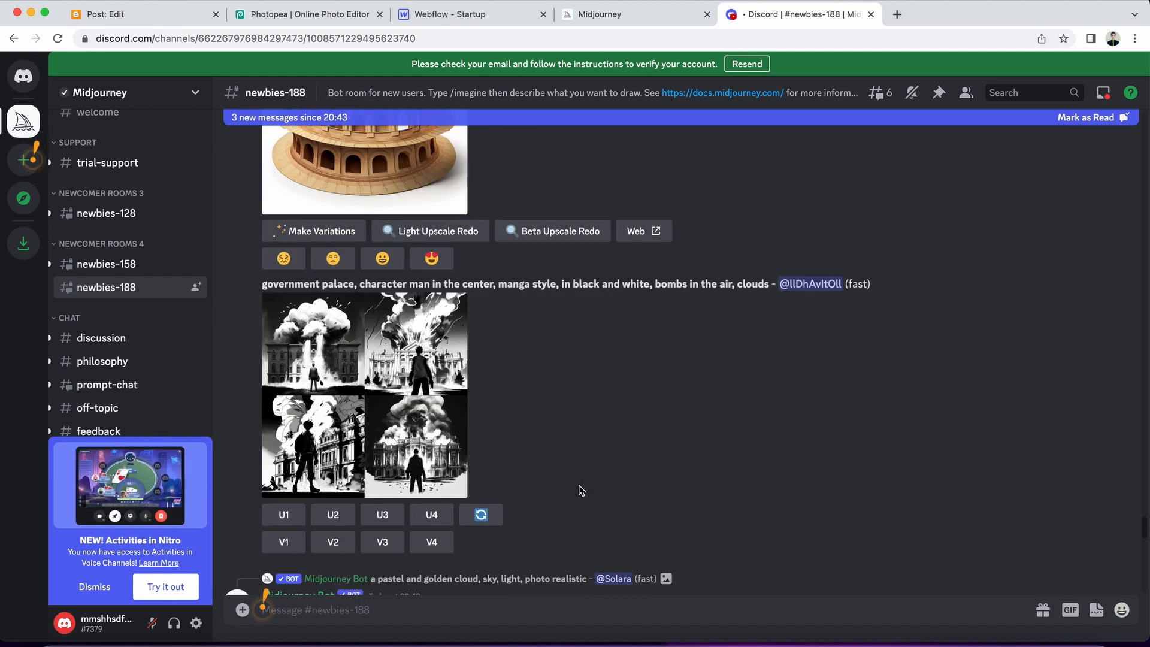
scroll(582, 476, down, 5)
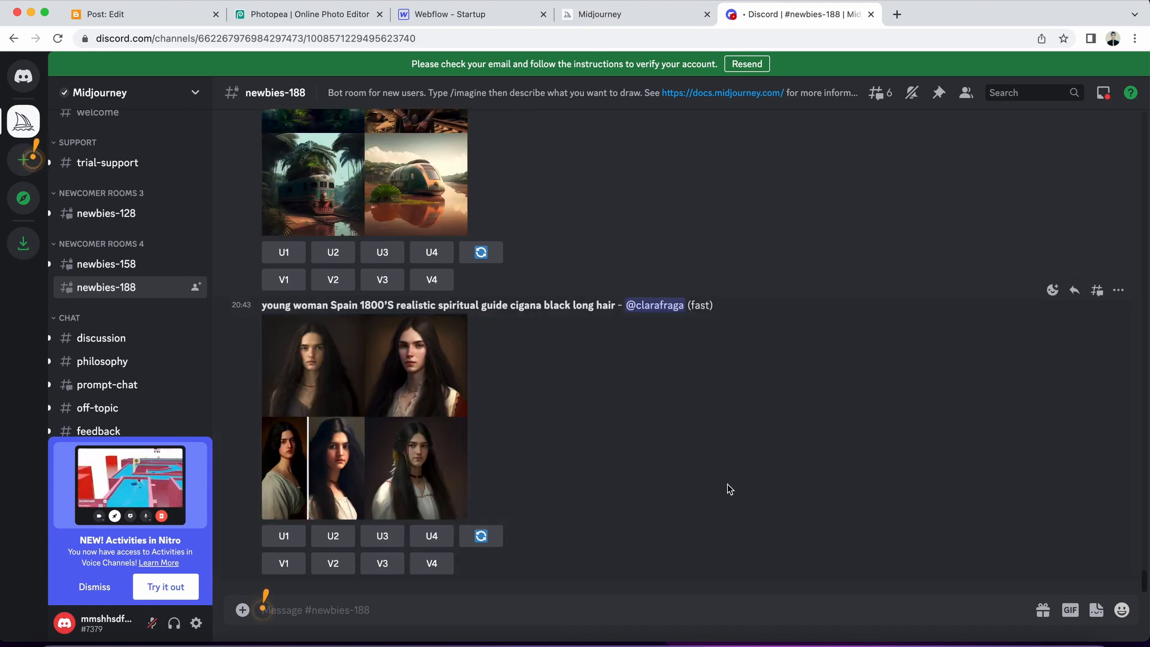
Select the Midjourney Bot's /imagine command for a new message in the channel
click(263, 609)
text(/imaging)
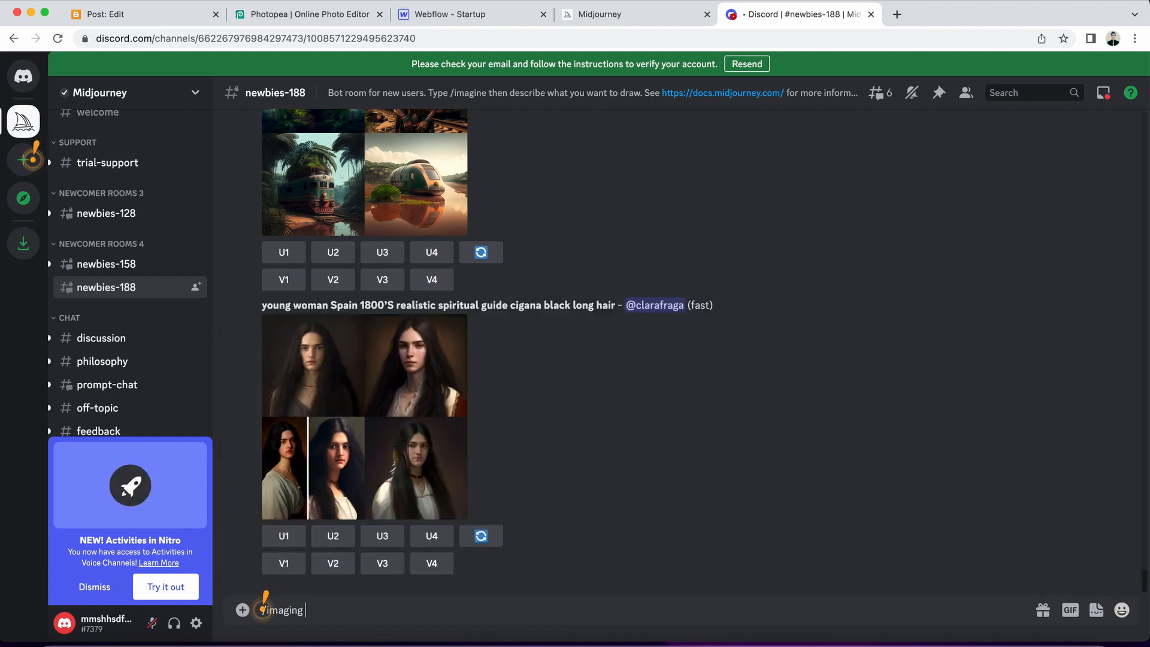
key(BackSpace)
key(BackSpace)
key(BackSpace)
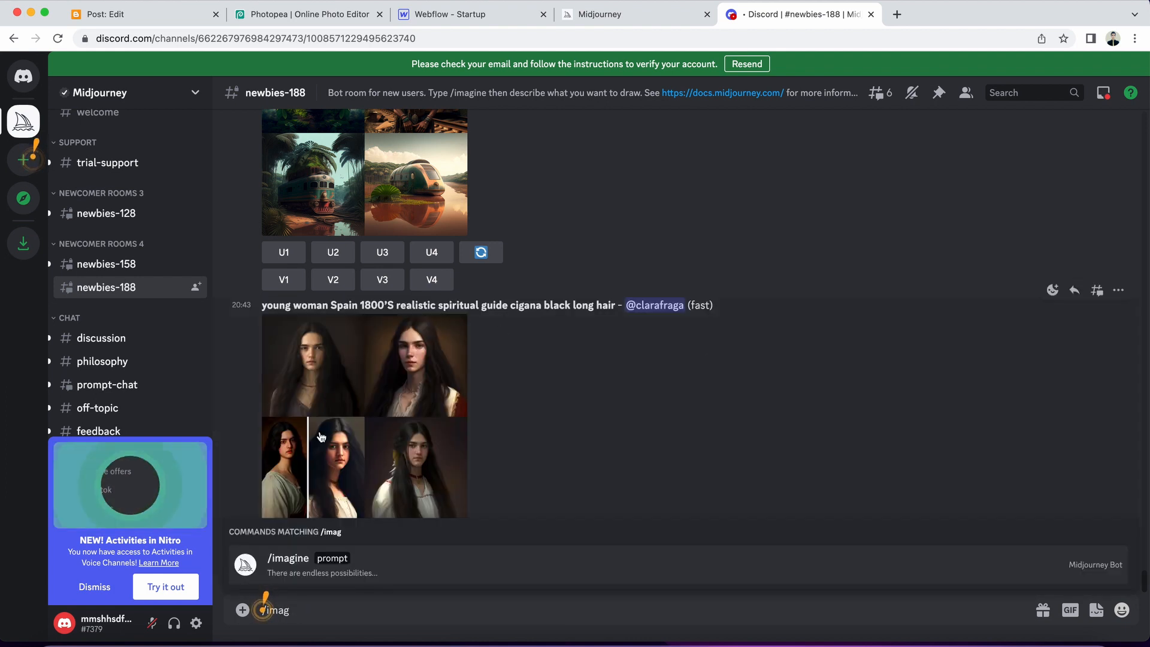
click(331, 576)
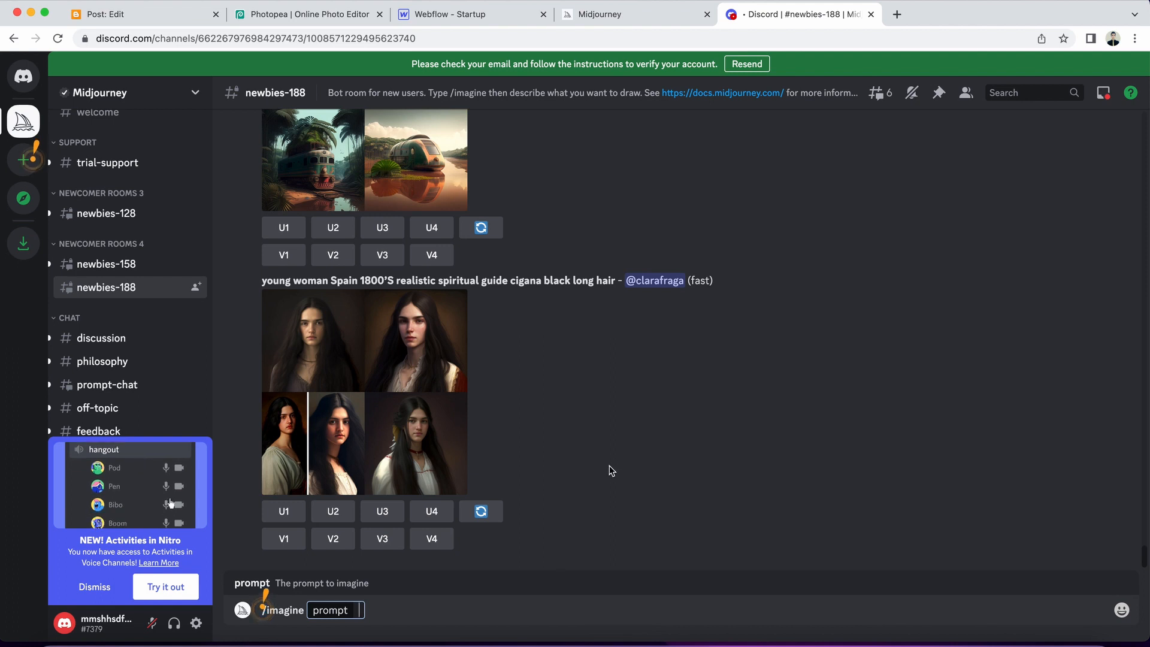
text(sdf)
key(BackSpace)
key(BackSpace)
key(BackSpace)
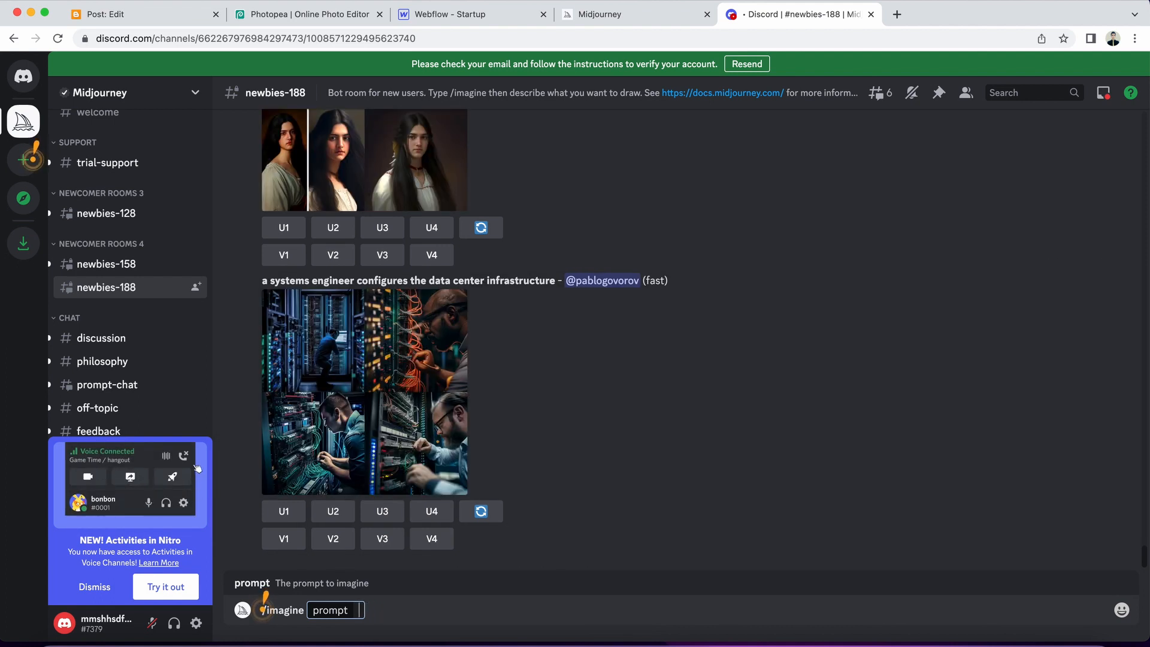
Submit the image prompt "a web design template for startup including rocket in white background"
text(a web)
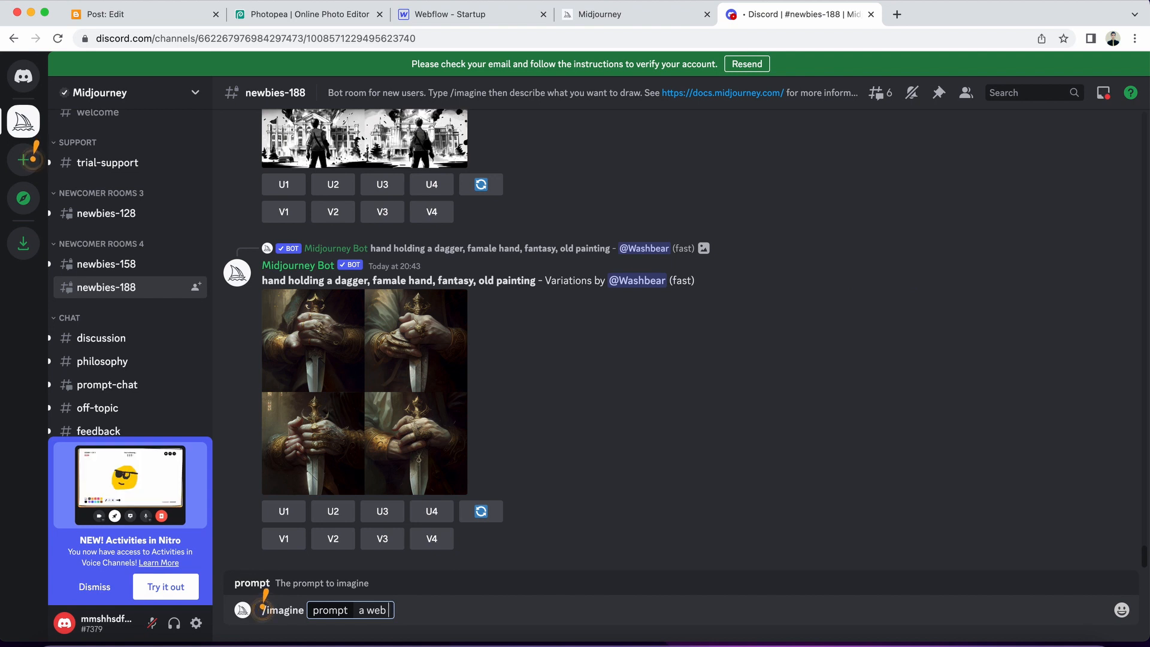
text( design)
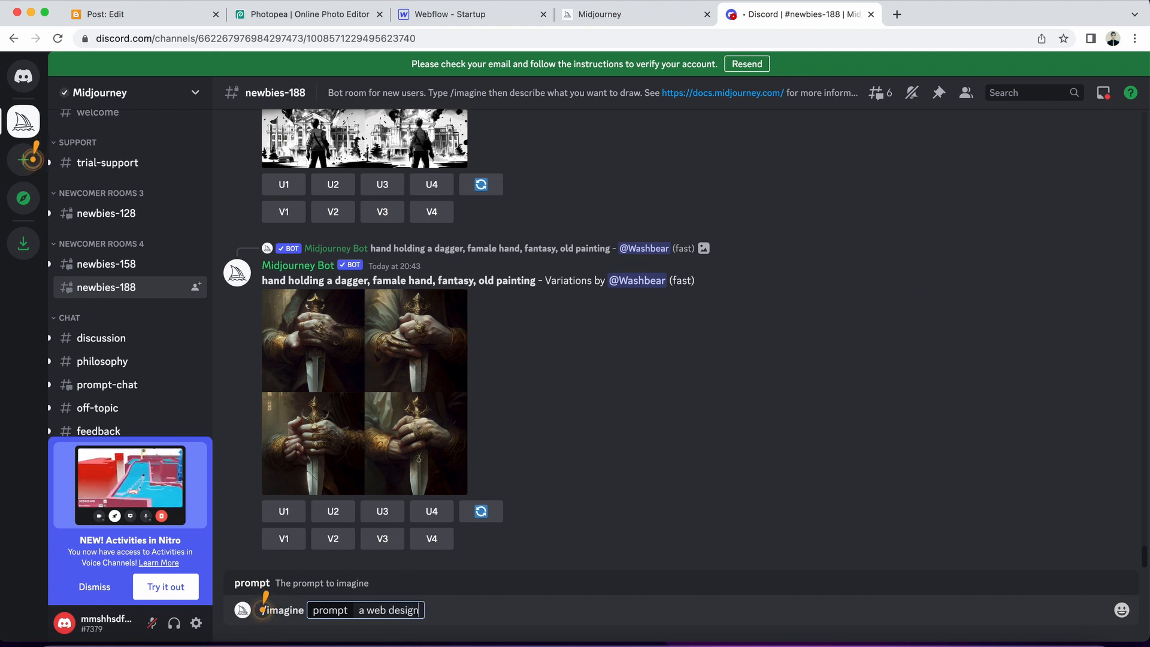
text( template)
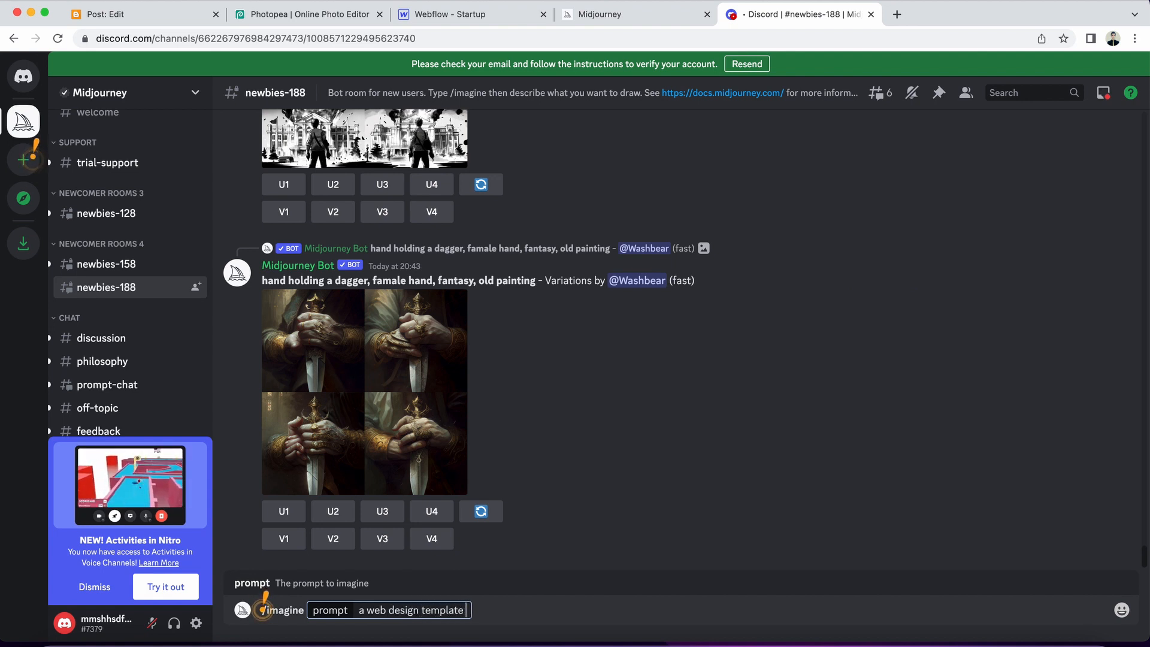
text( for)
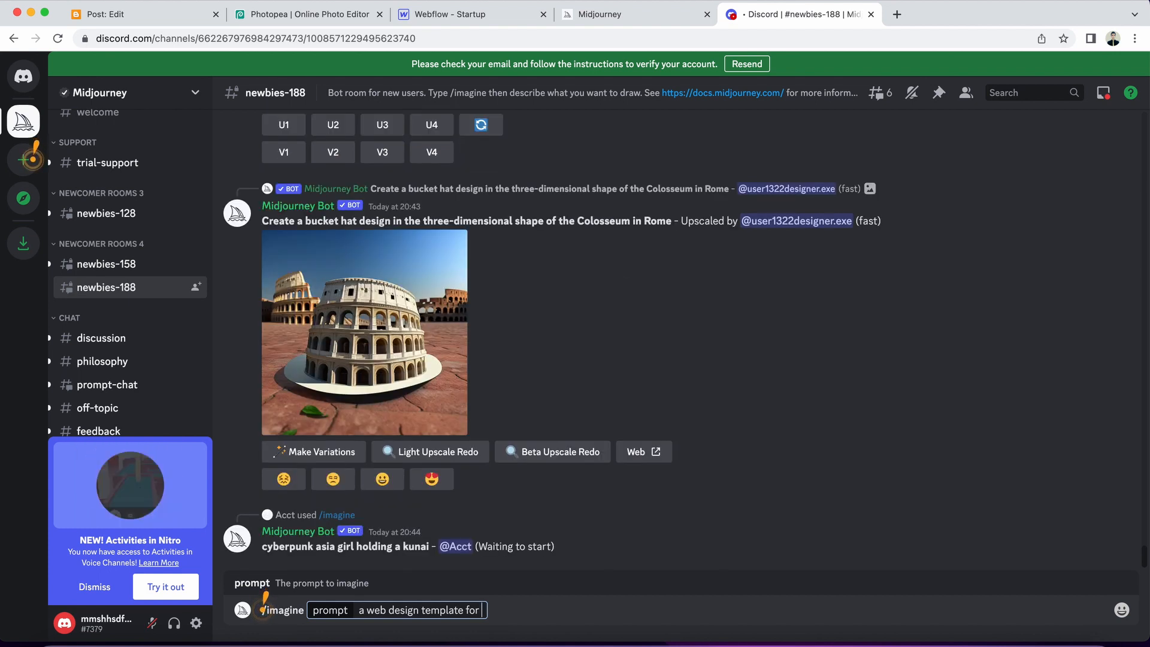
text(sta)
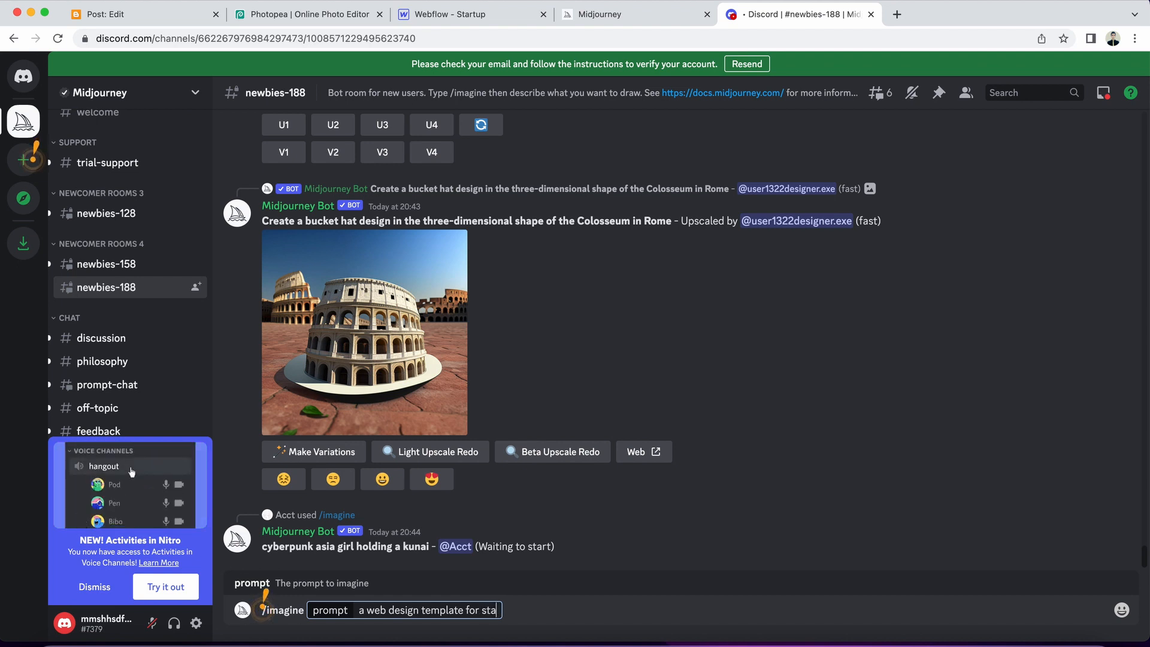
text(rtiup)
key(BackSpace)
key(BackSpace)
key(BackSpace)
key(BackSpace)
key(BackSpace)
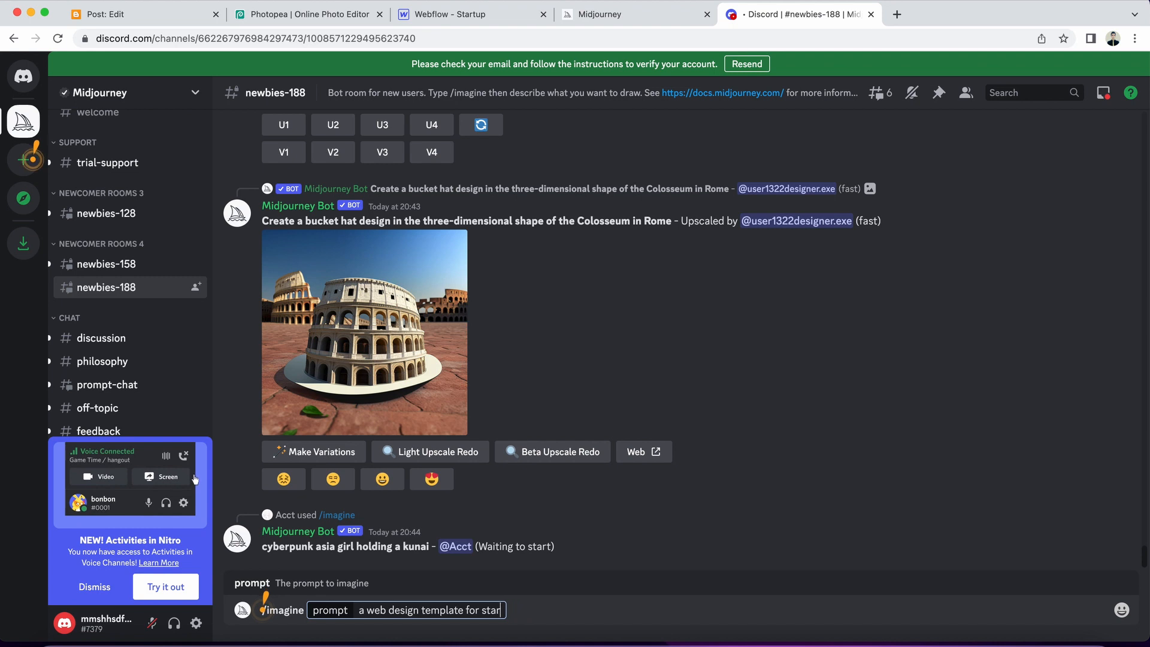
text(tup)
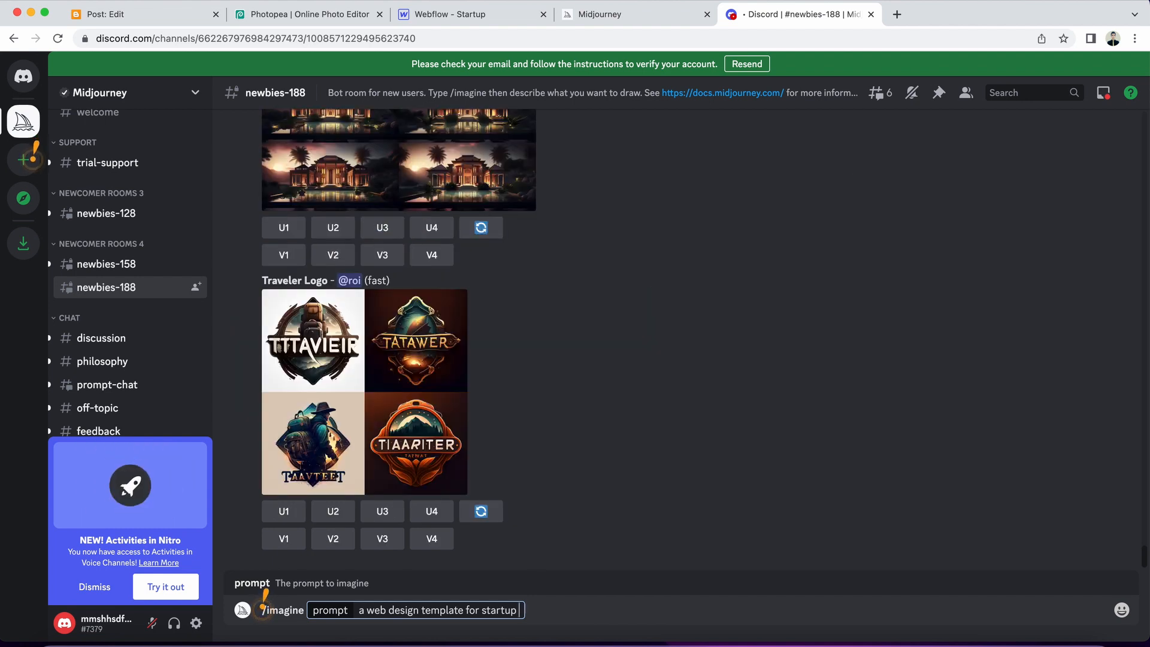
text(including)
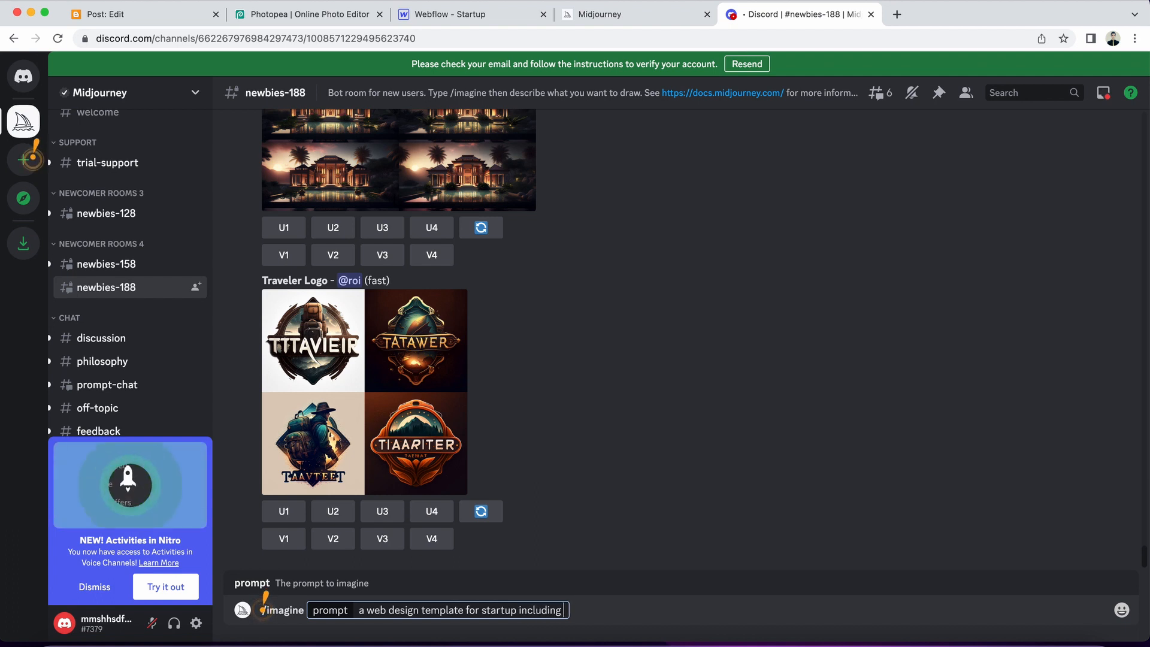
text( rocket)
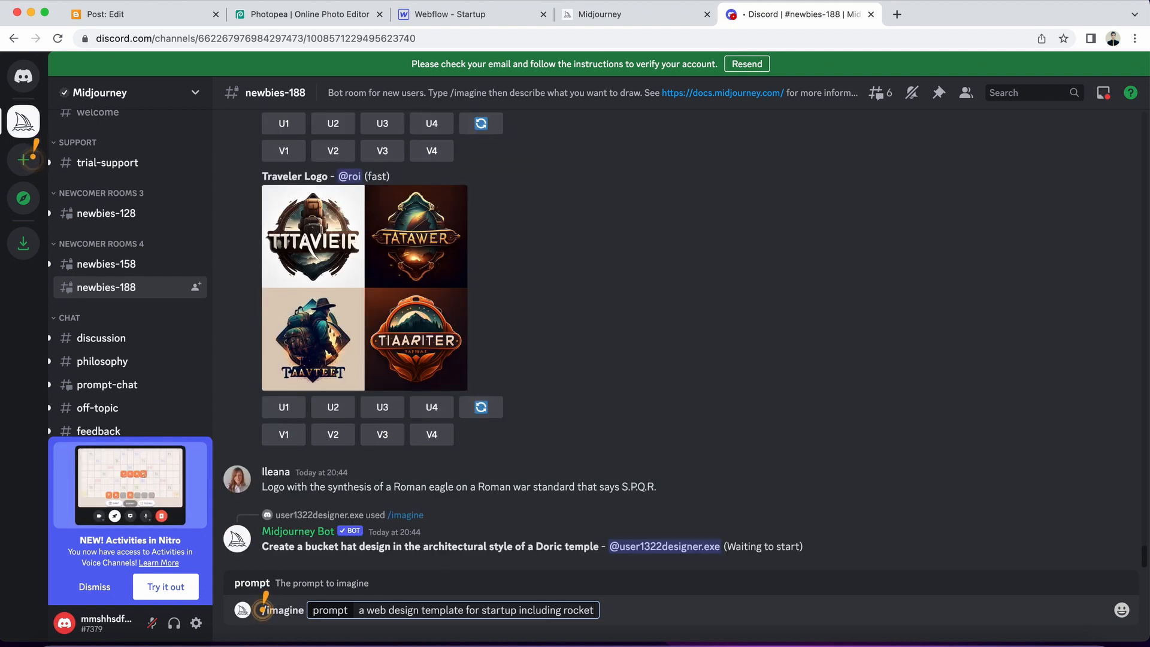
text(in white)
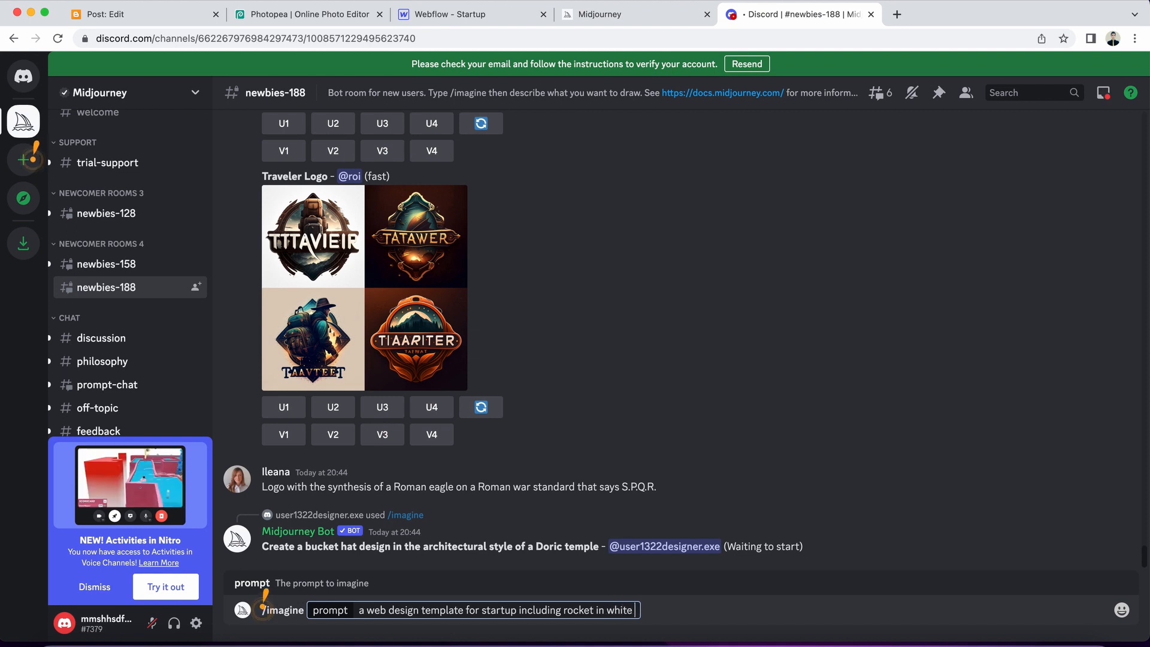
text( background)
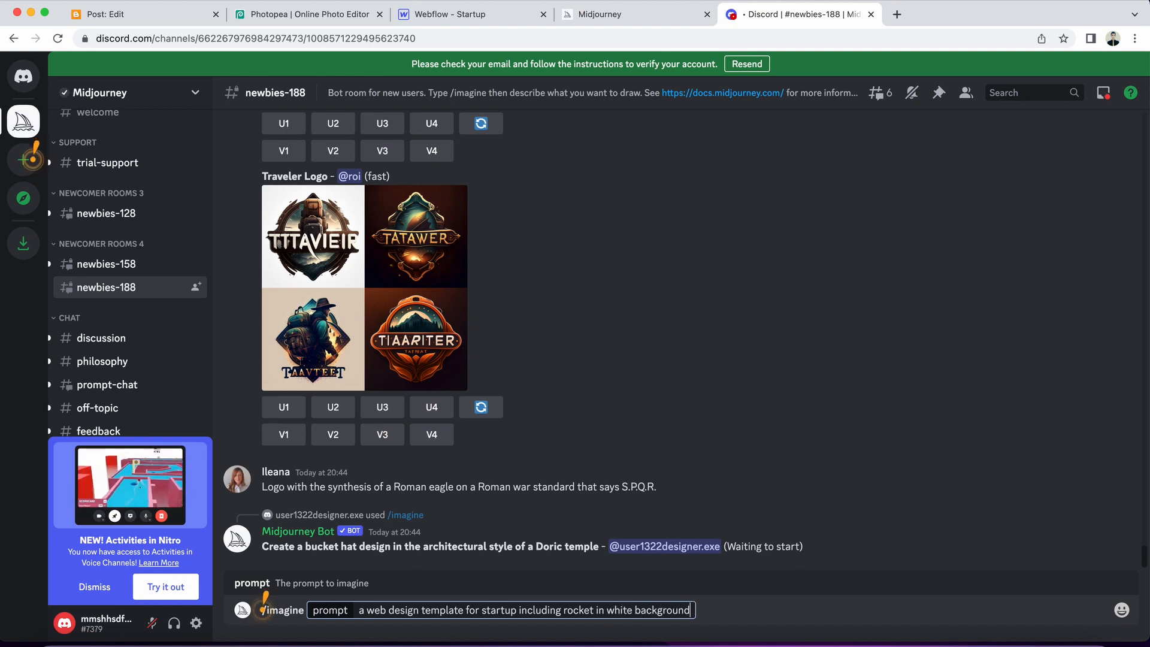
key(Return)
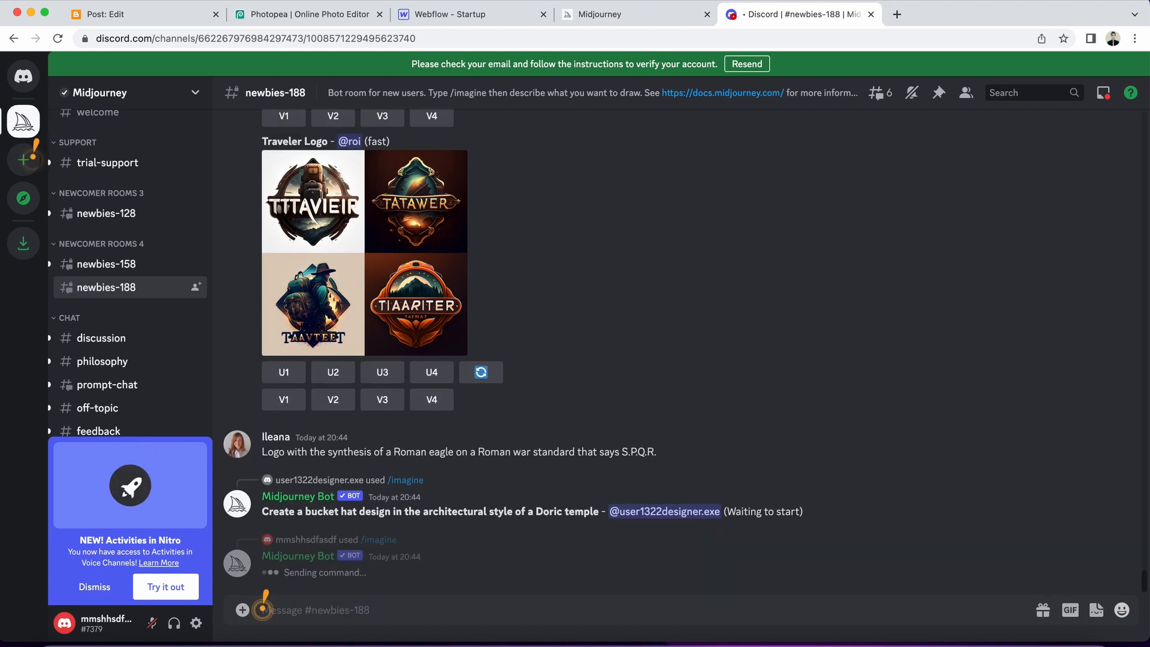
Dismiss the Activities in Nitro promotion and examine the enlarged image grid generated for the startup rocket prompt
click(109, 598)
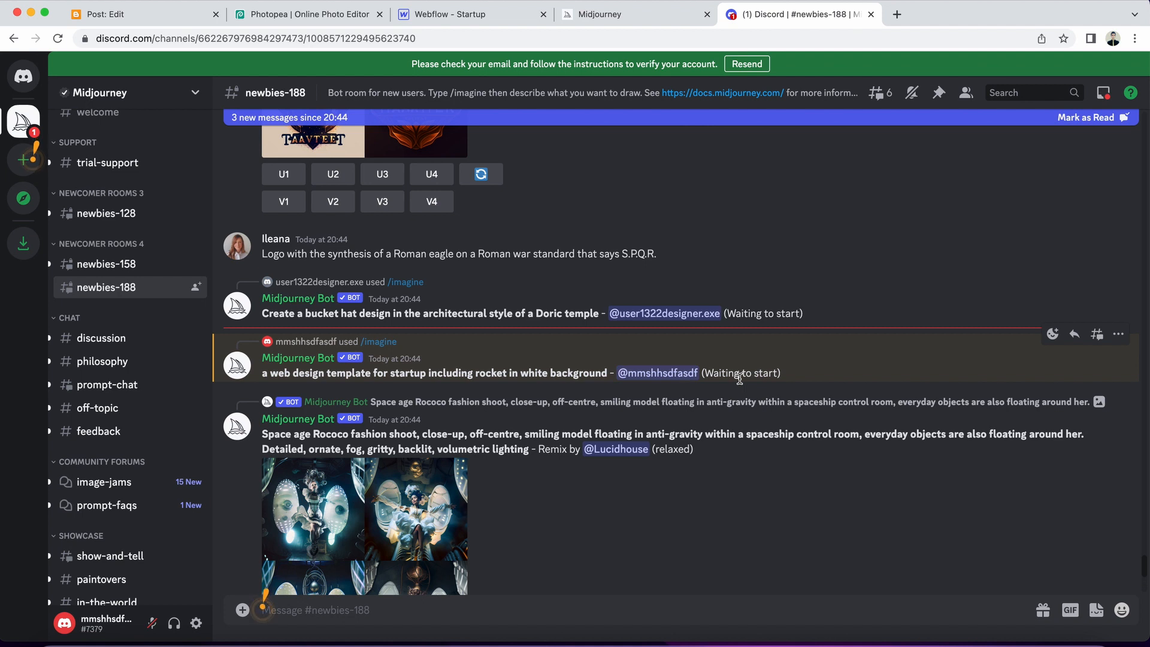
scroll(738, 379, down, 1)
scroll(739, 378, up, 2)
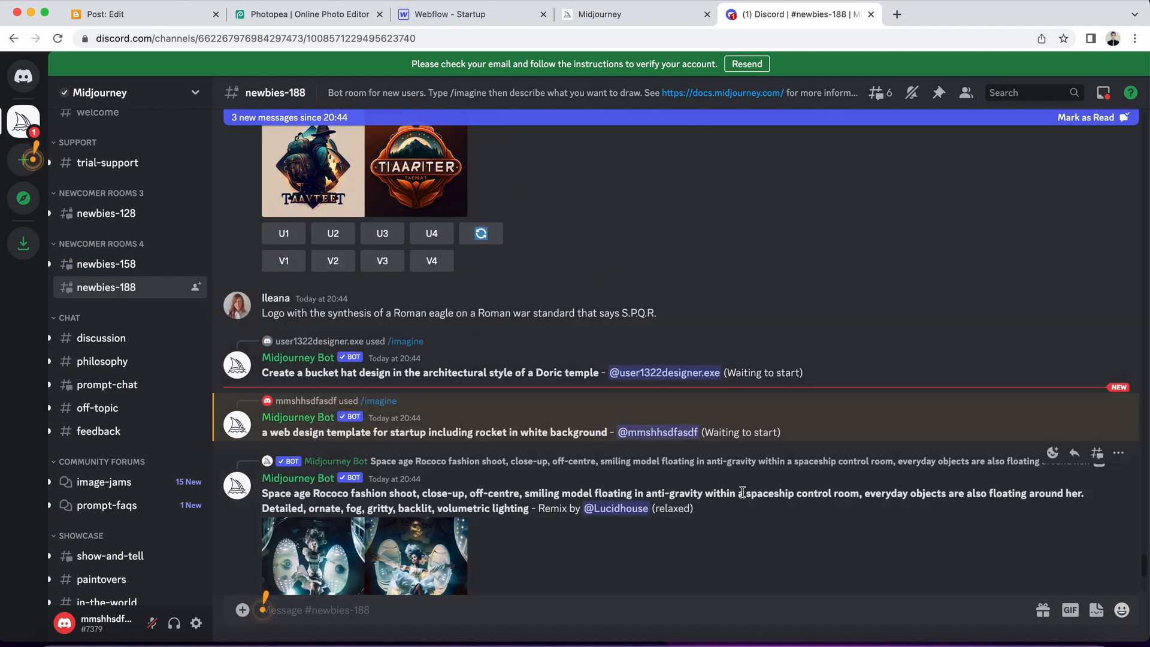
scroll(742, 490, down, 2)
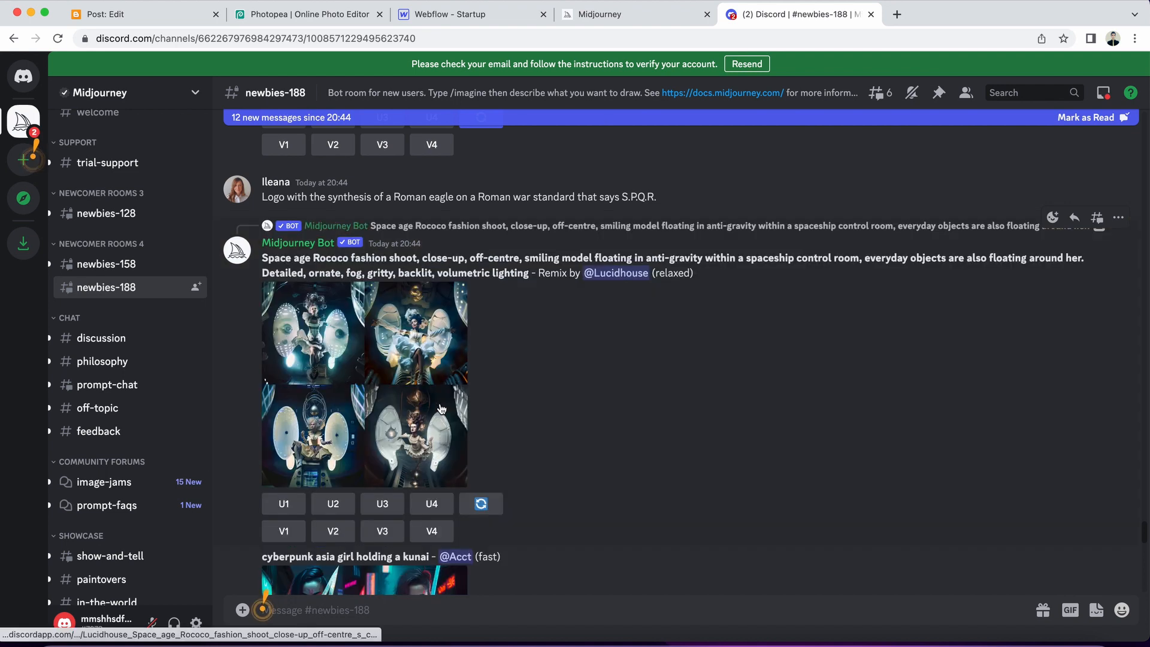
scroll(543, 450, down, 15)
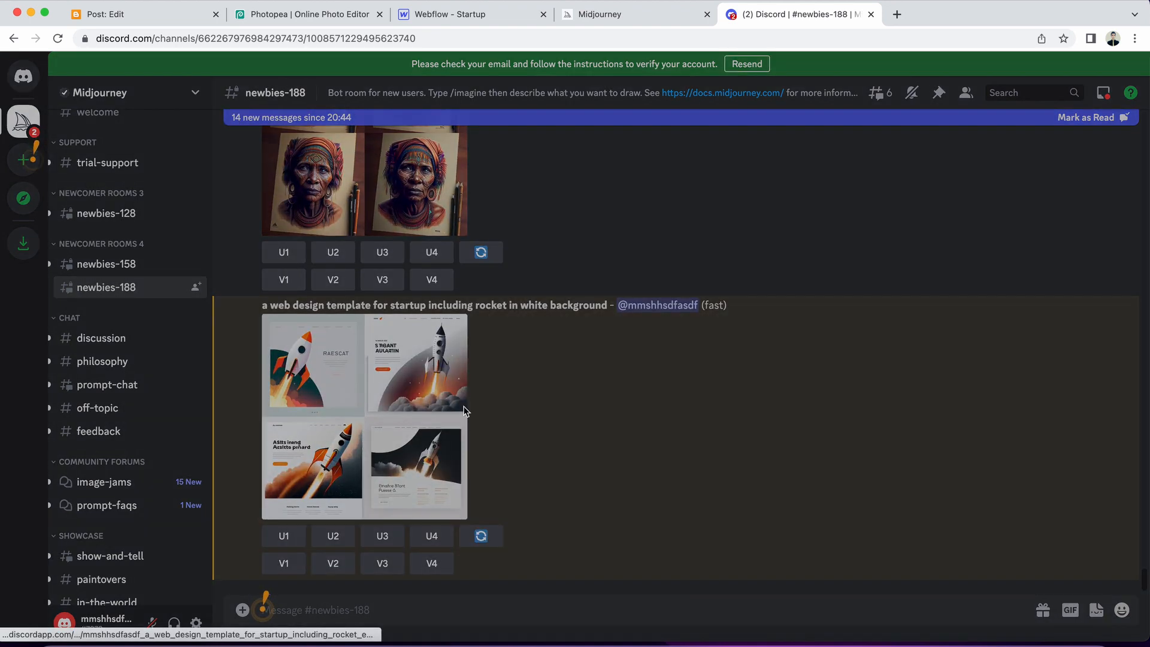
click(465, 411)
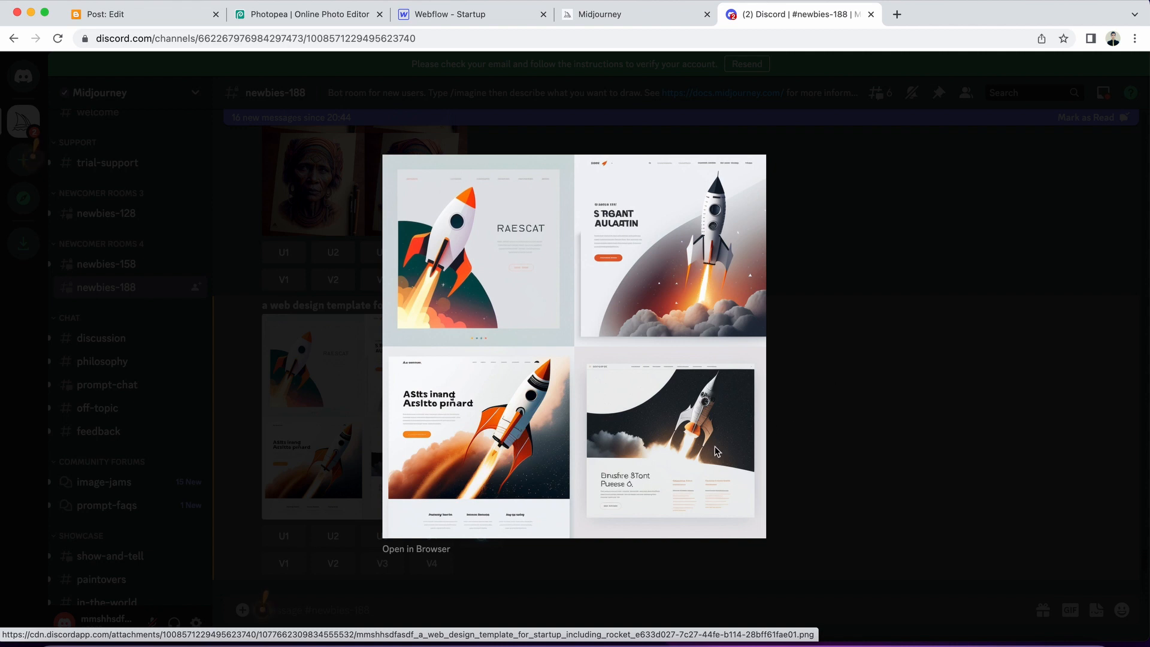
click(796, 472)
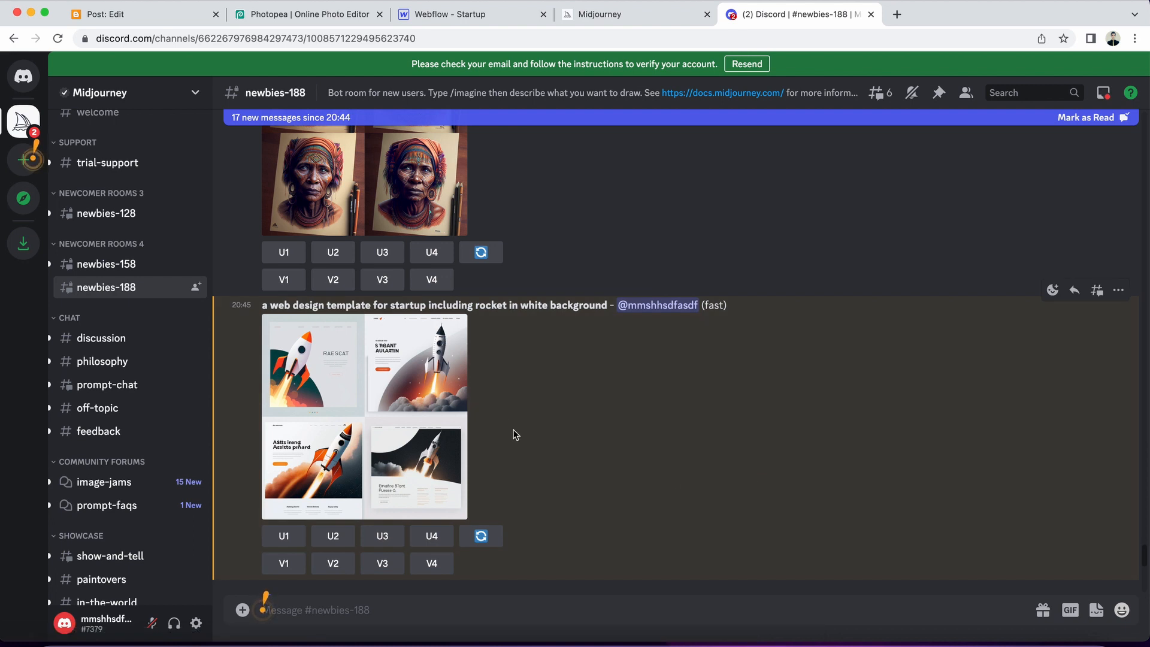
scroll(515, 433, down, 5)
scroll(515, 434, up, 5)
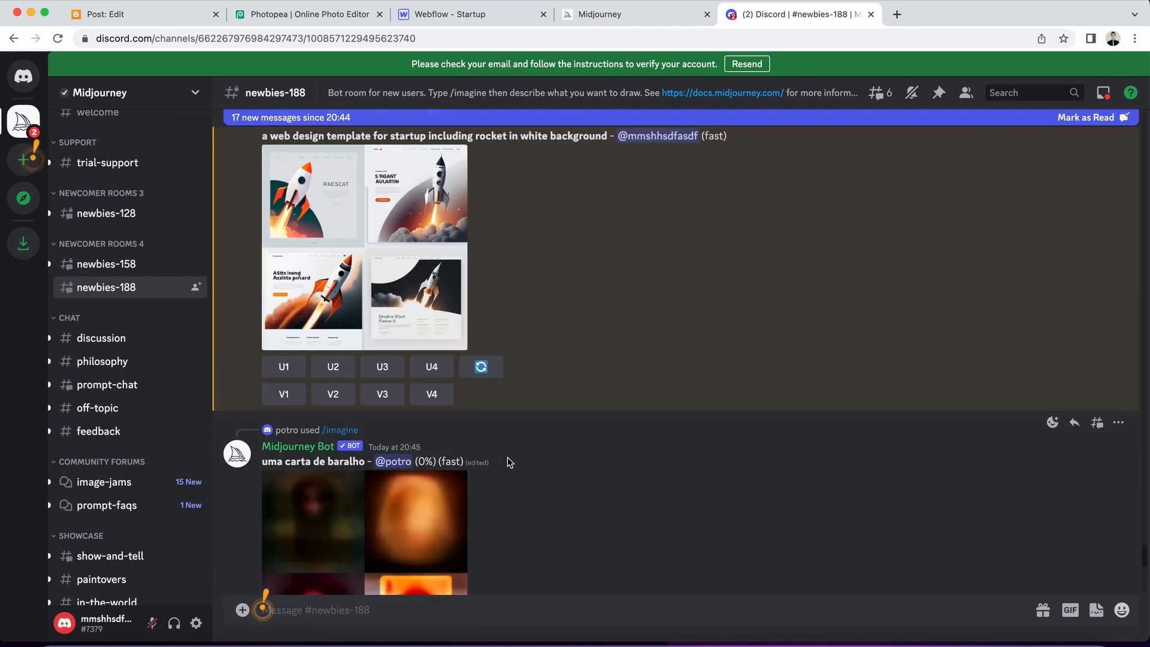
Start a new /imagine message and fill its prompt with a copy of the earlier "a web design template for startup including rocket in white background"
click(264, 609)
text(/)
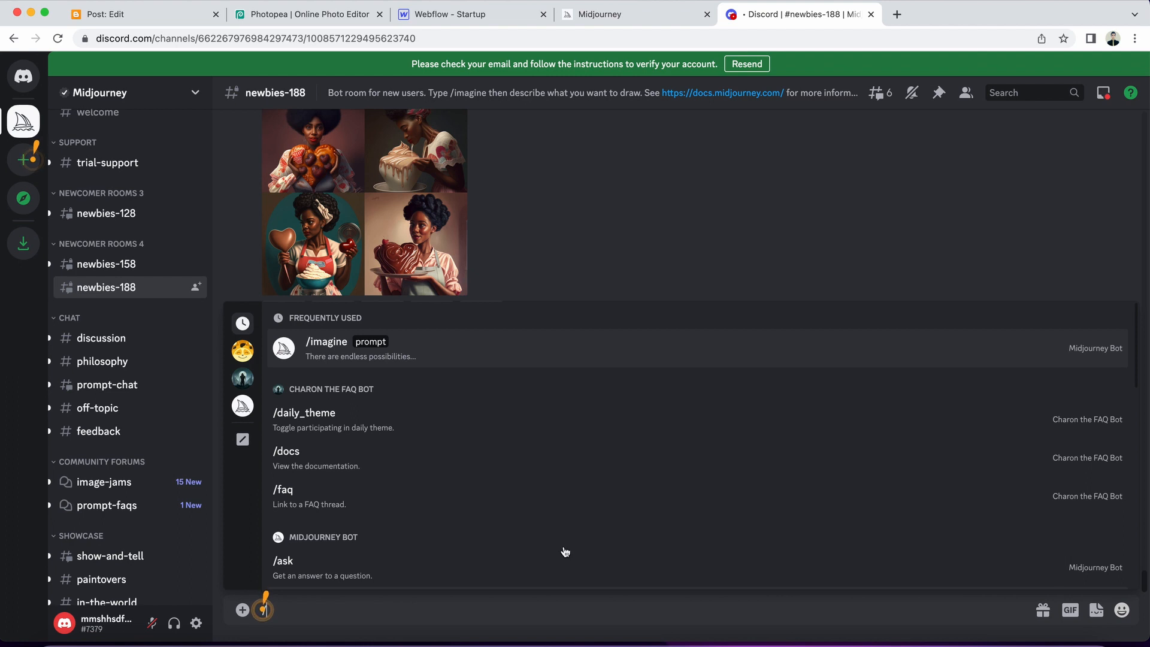
click(350, 356)
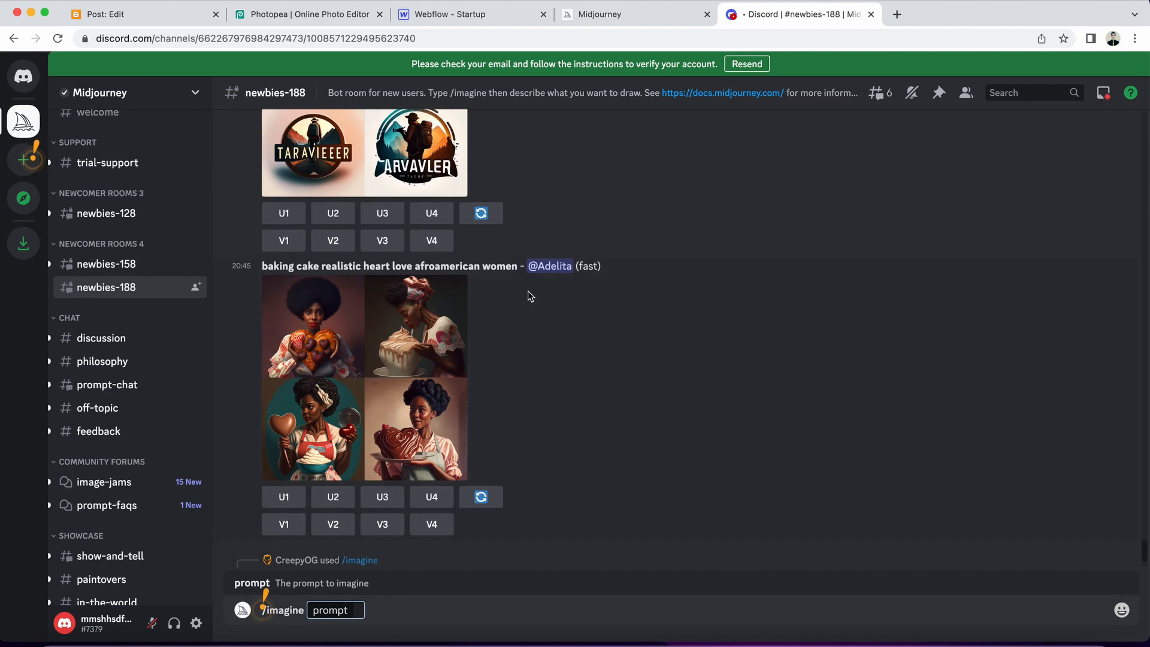
scroll(526, 299, up, 10)
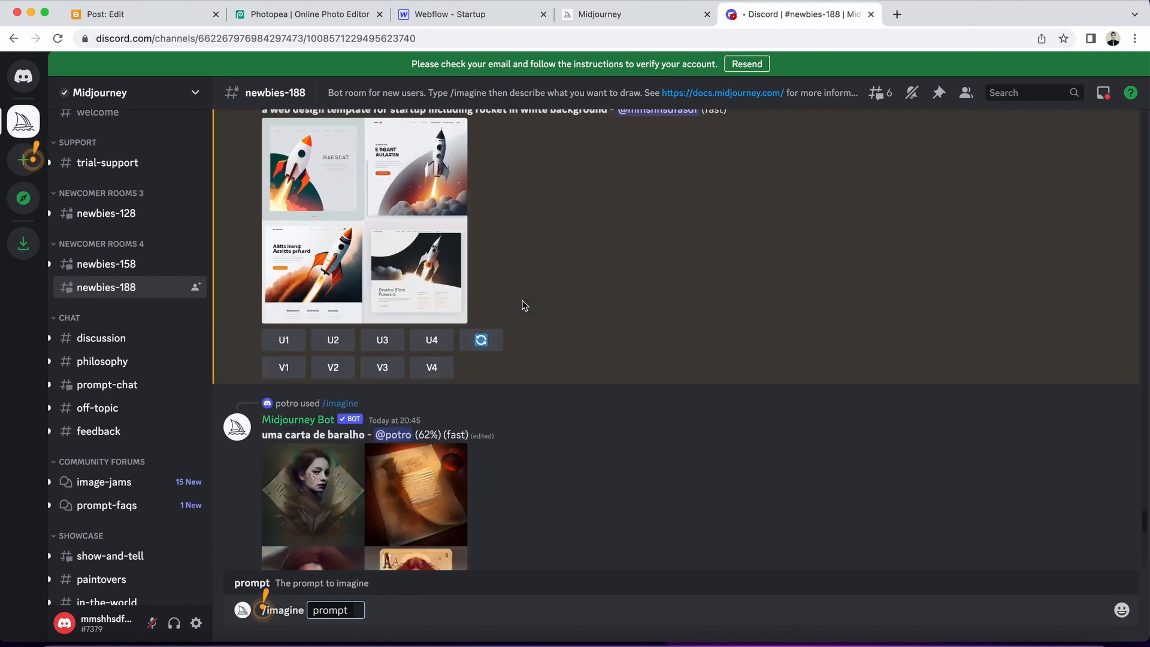
scroll(524, 306, up, 5)
drag(262, 494, 307, 493)
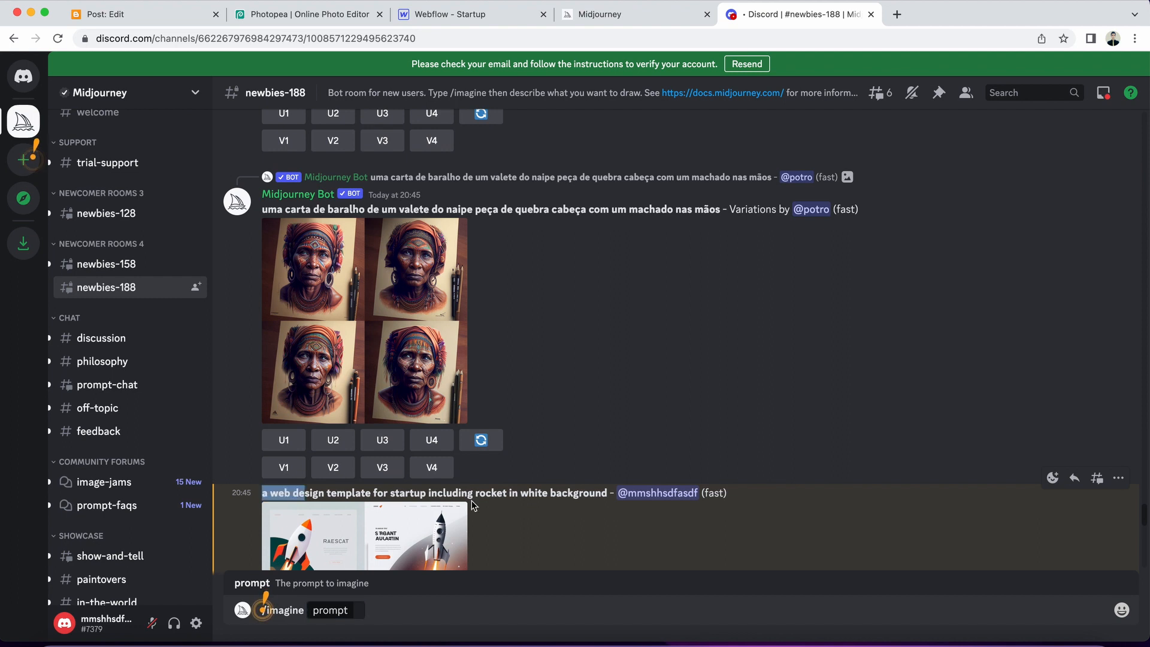
drag(473, 505, 609, 501)
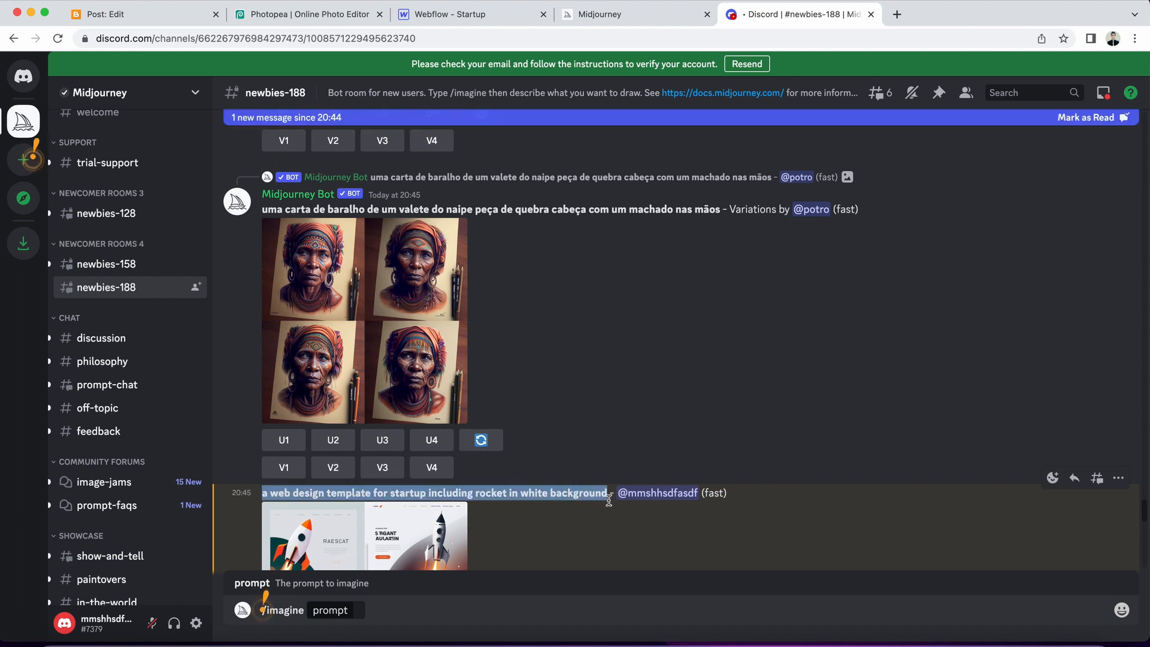
key(super+c)
click(359, 614)
key(super+v)
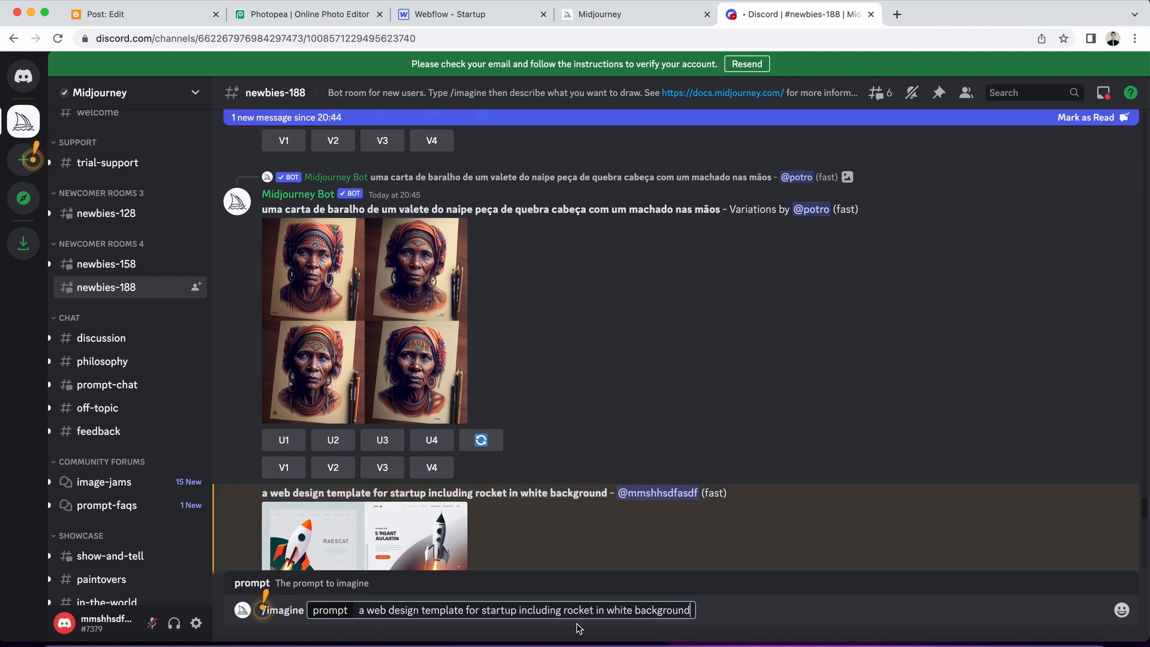
Insert "3d" before "rocket" in the copied prompt and submit it to the Midjourney Bot
click(556, 610)
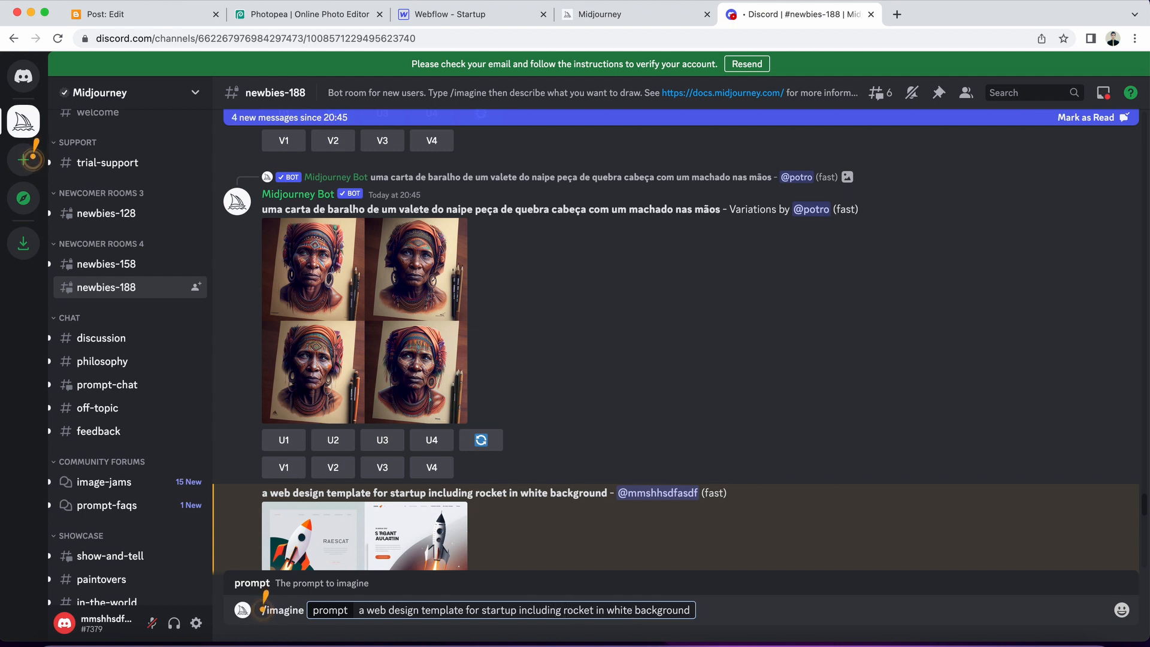
text(3d)
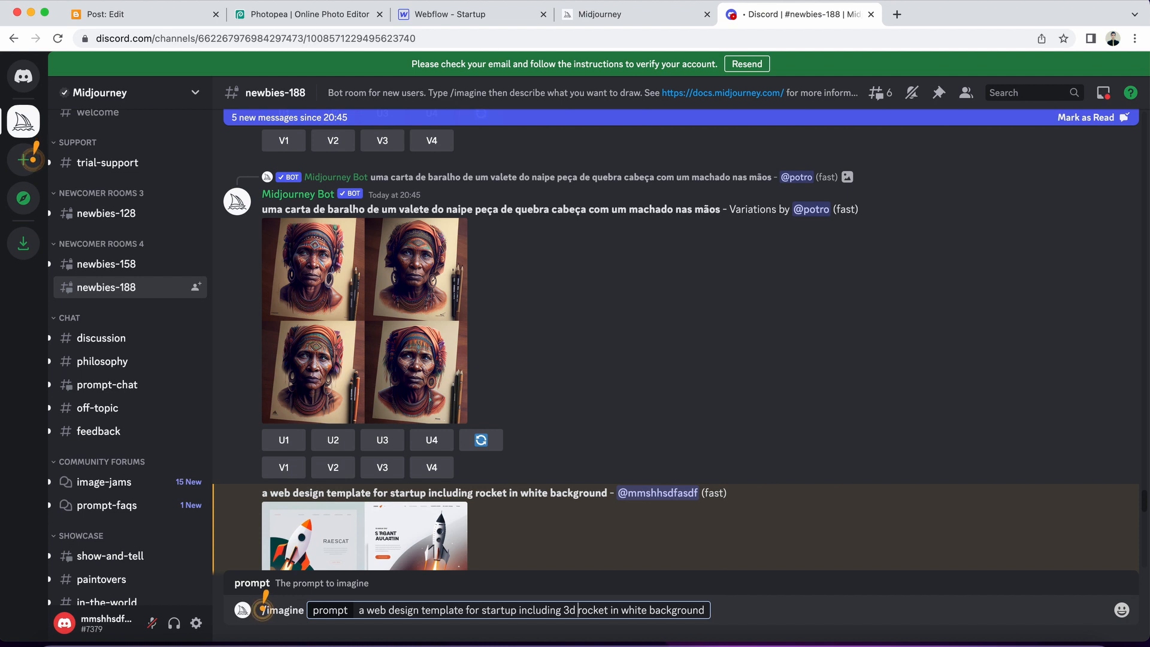
key(Return)
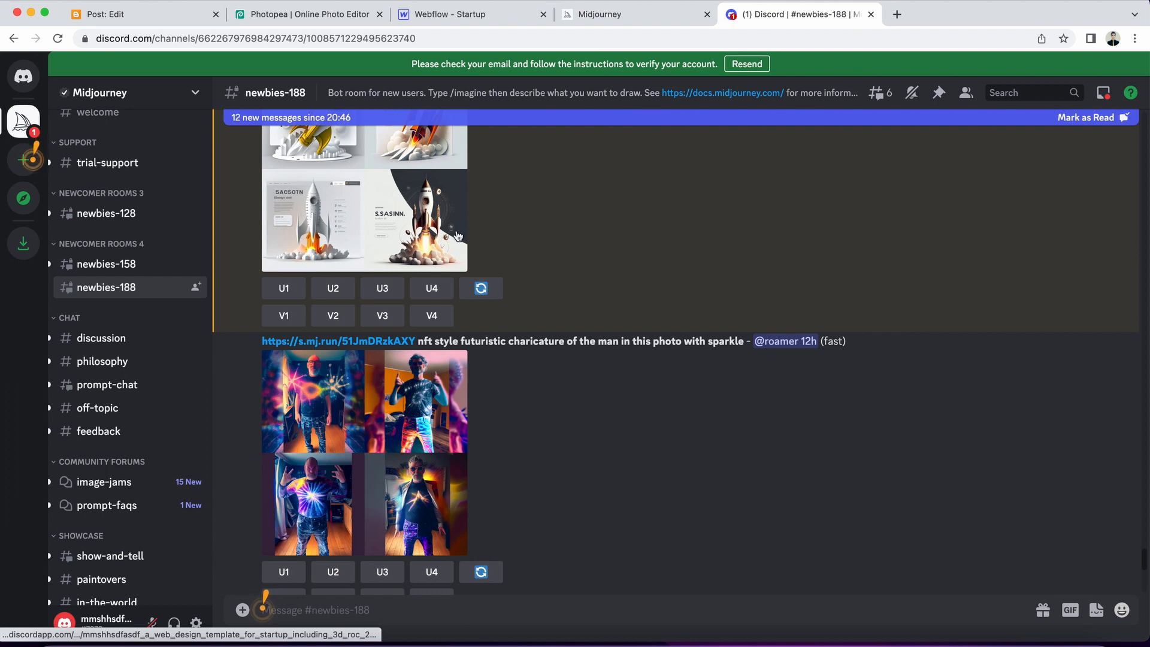
Examine the enlarged image grid for the 3d rocket prompt and request an upscale of its first image
click(449, 195)
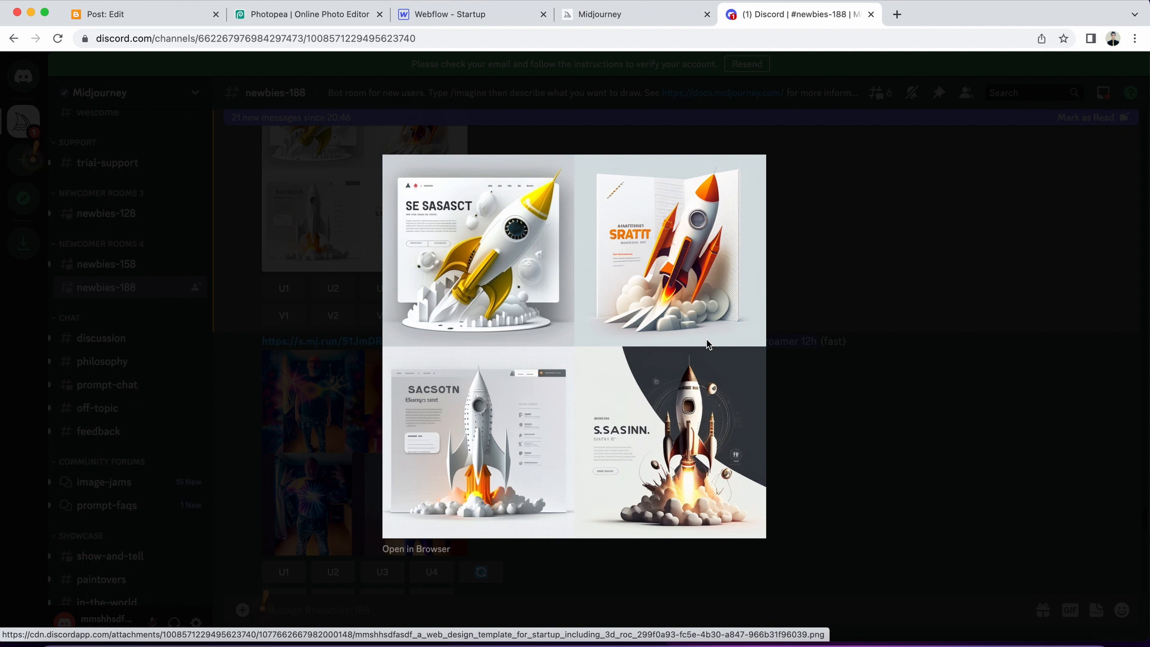
click(891, 328)
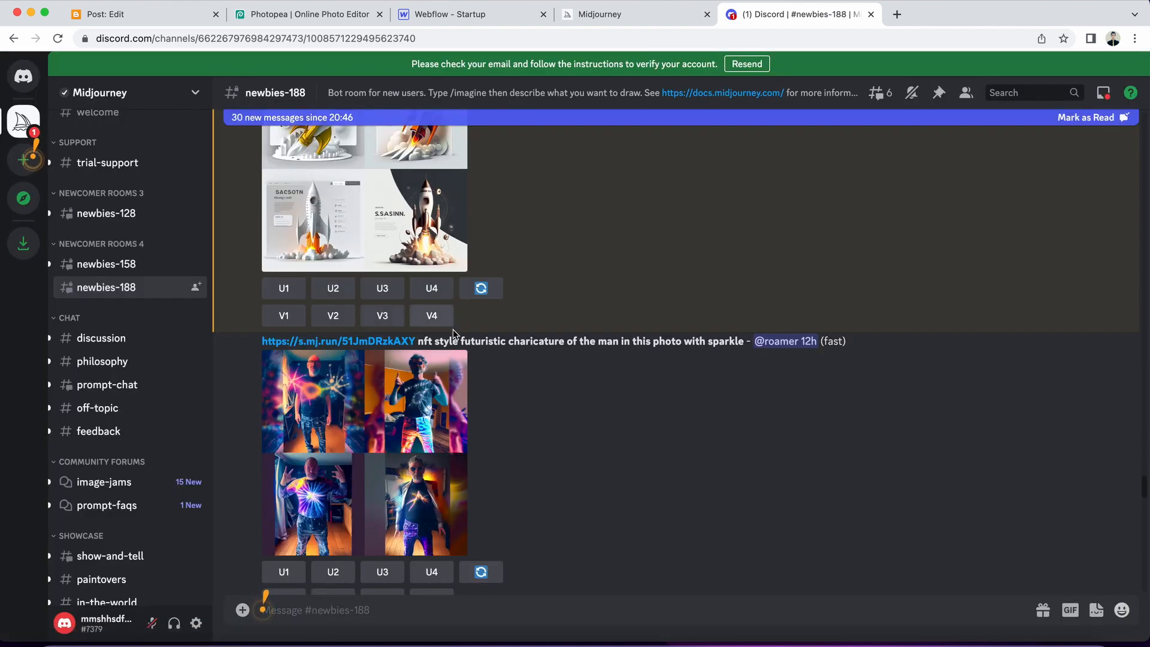
scroll(438, 364, up, 1)
scroll(359, 353, up, 1)
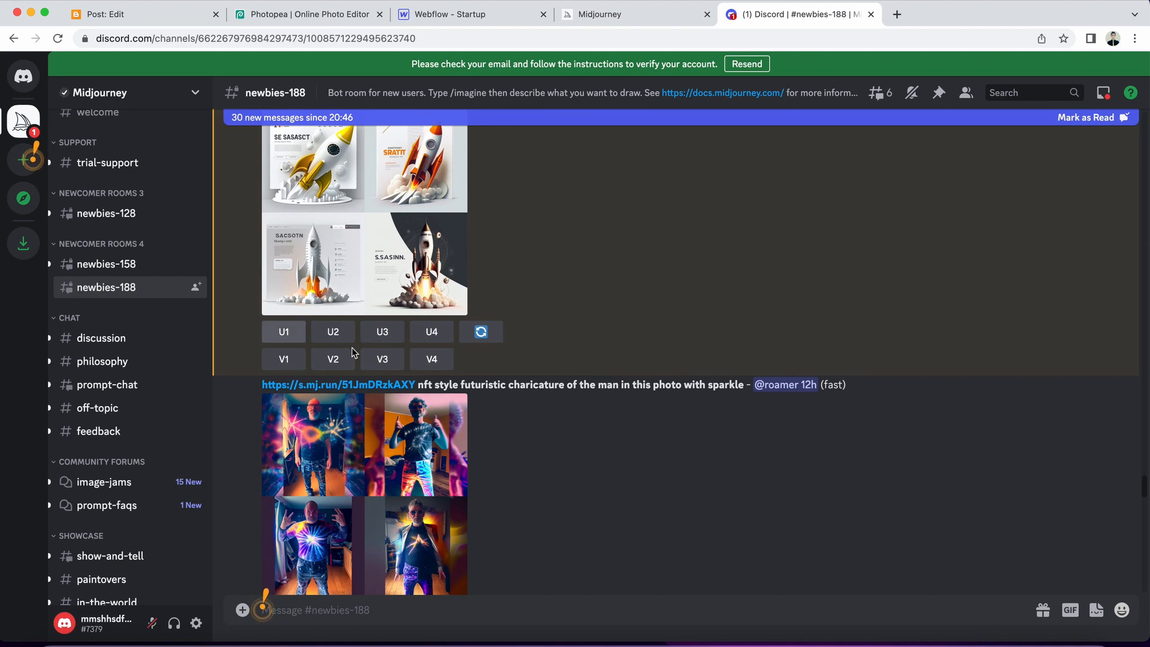
scroll(269, 345, up, 1)
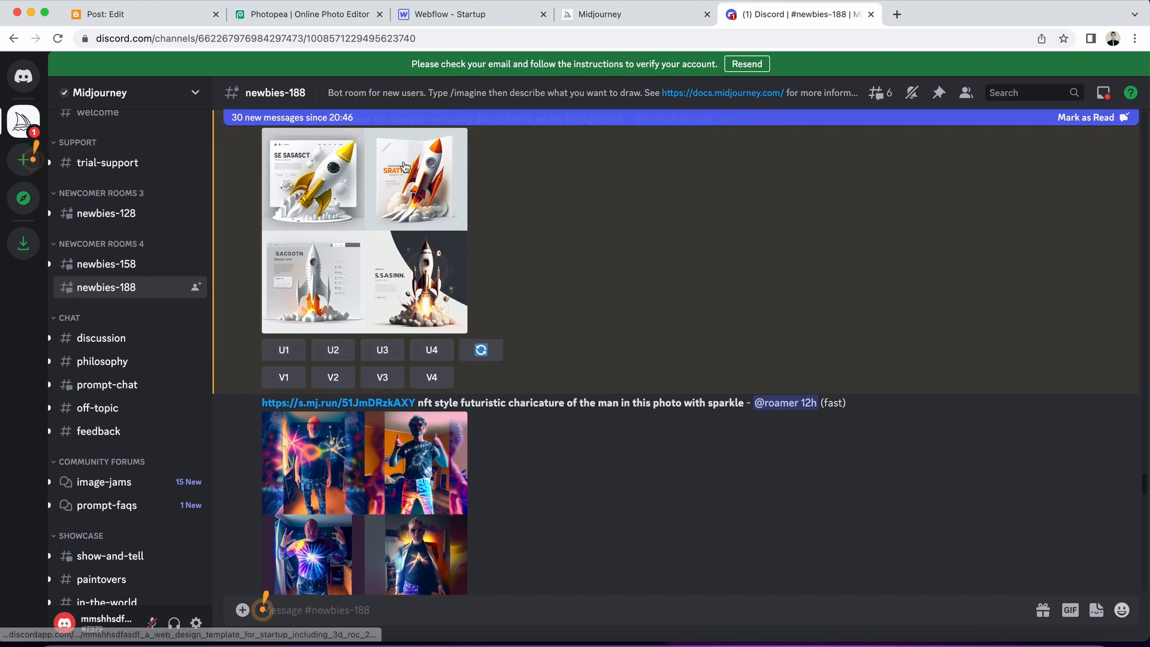
click(282, 353)
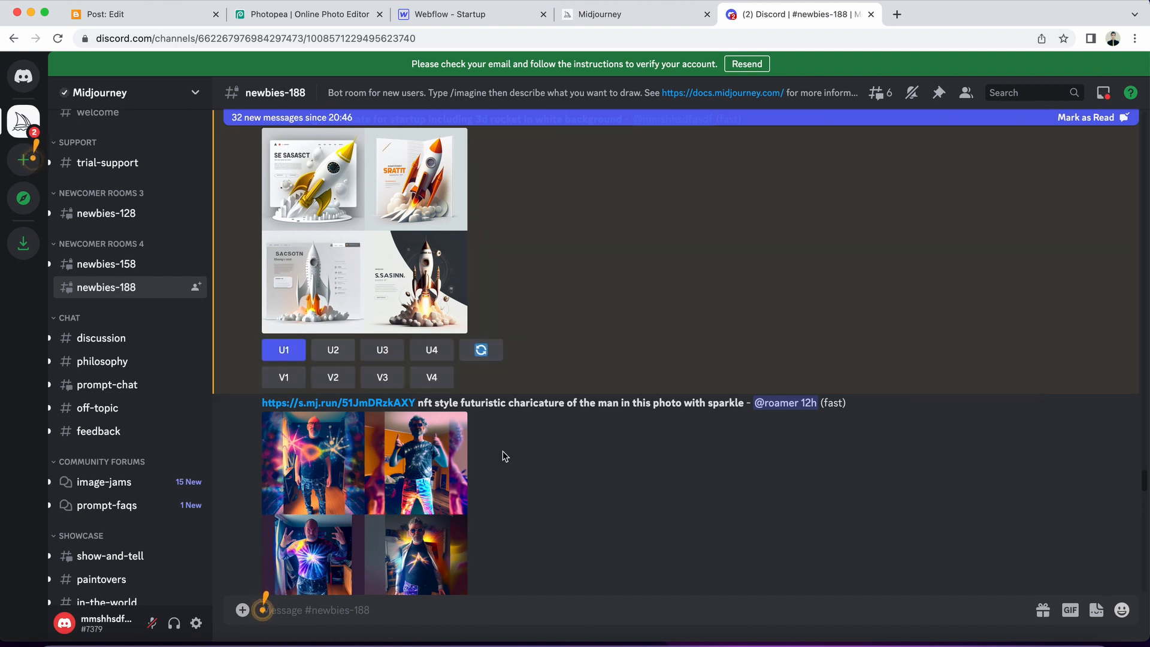
Look through the newer messages in the newbies-188 channel for the upscaled rocket image
scroll(630, 448, down, 10)
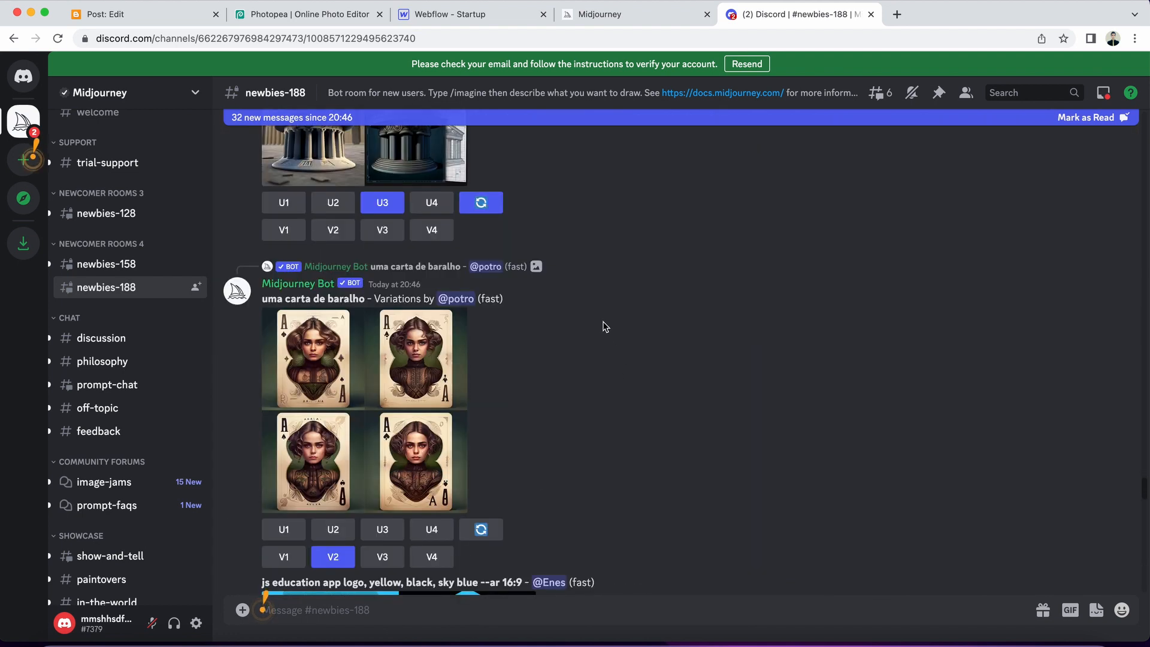
scroll(640, 343, down, 15)
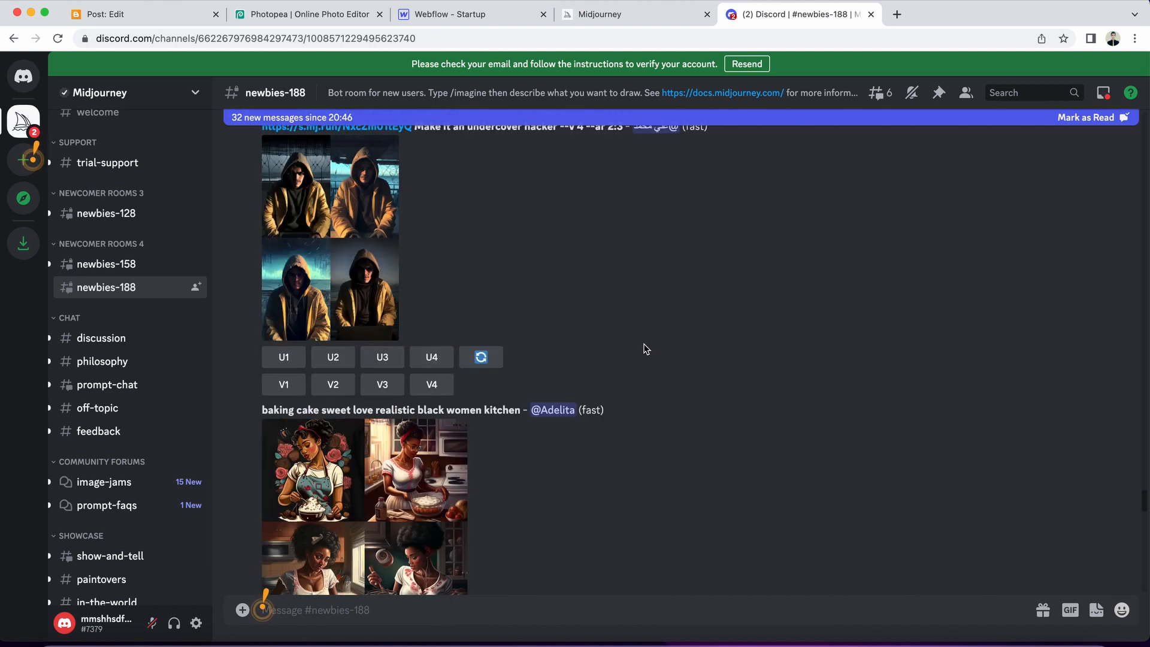
scroll(645, 348, up, 10)
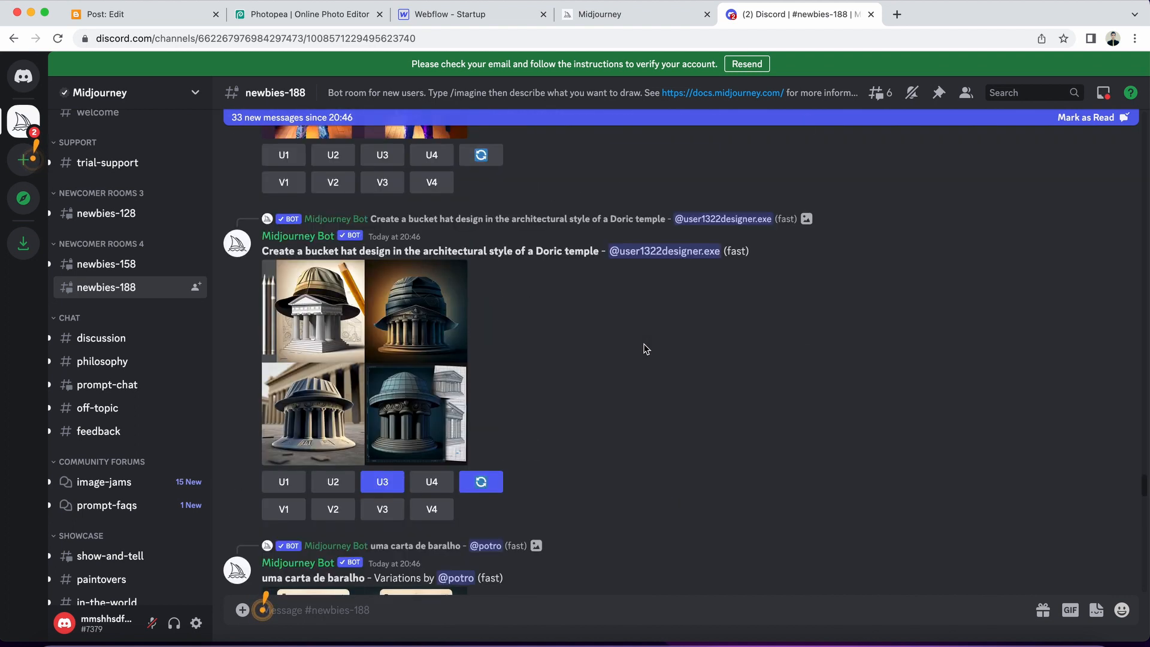
scroll(645, 349, down, 6)
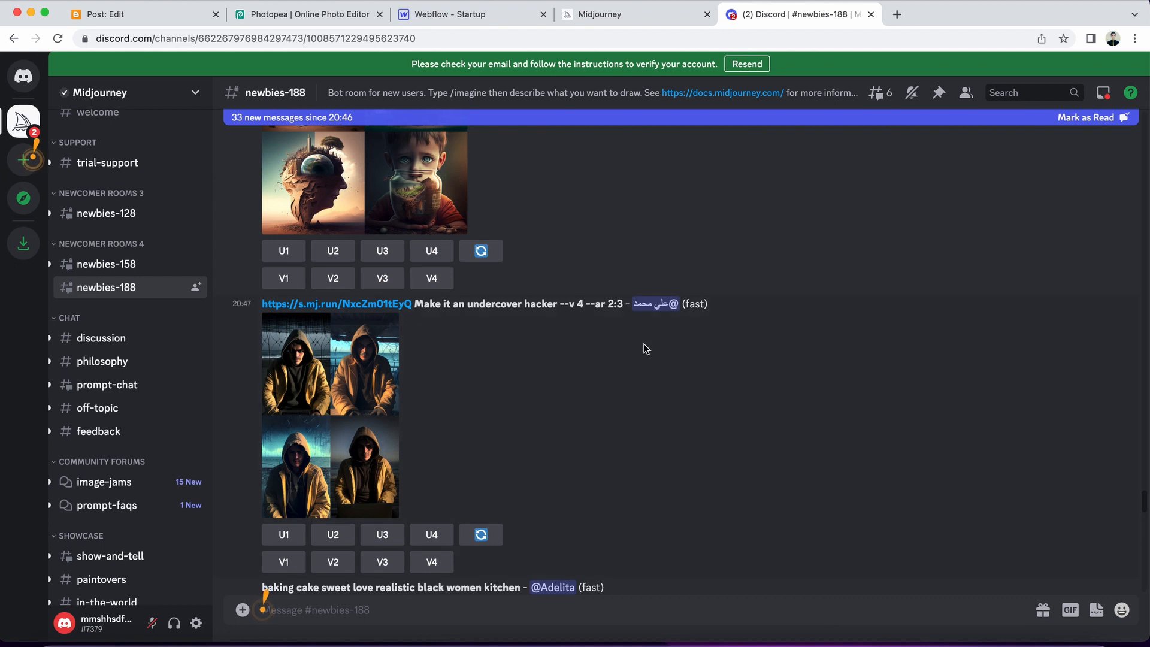
scroll(622, 450, down, 10)
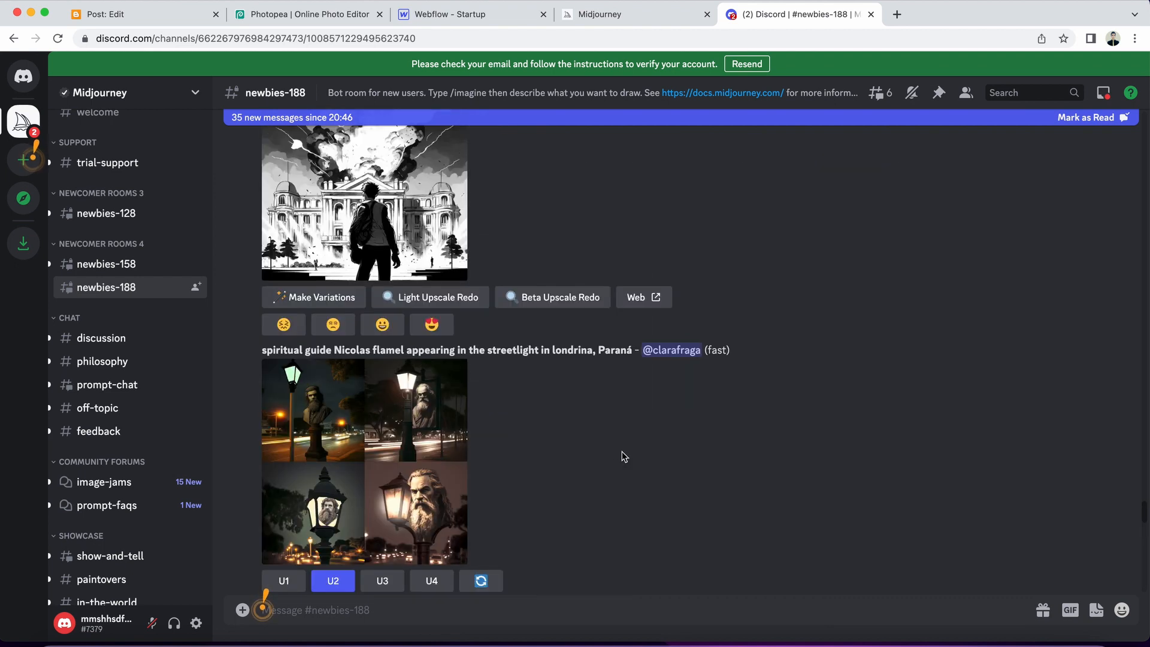
scroll(621, 451, down, 15)
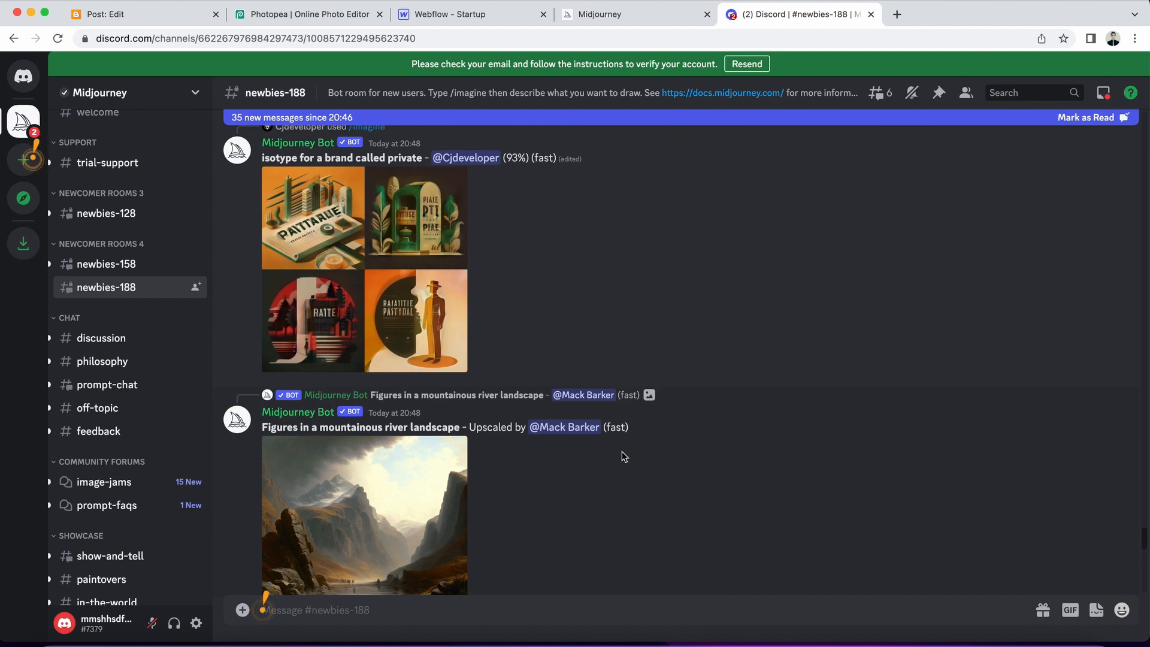
Open the rocket website design template image in a new browser tab from its copied address
click(897, 13)
key(super+v)
key(Return)
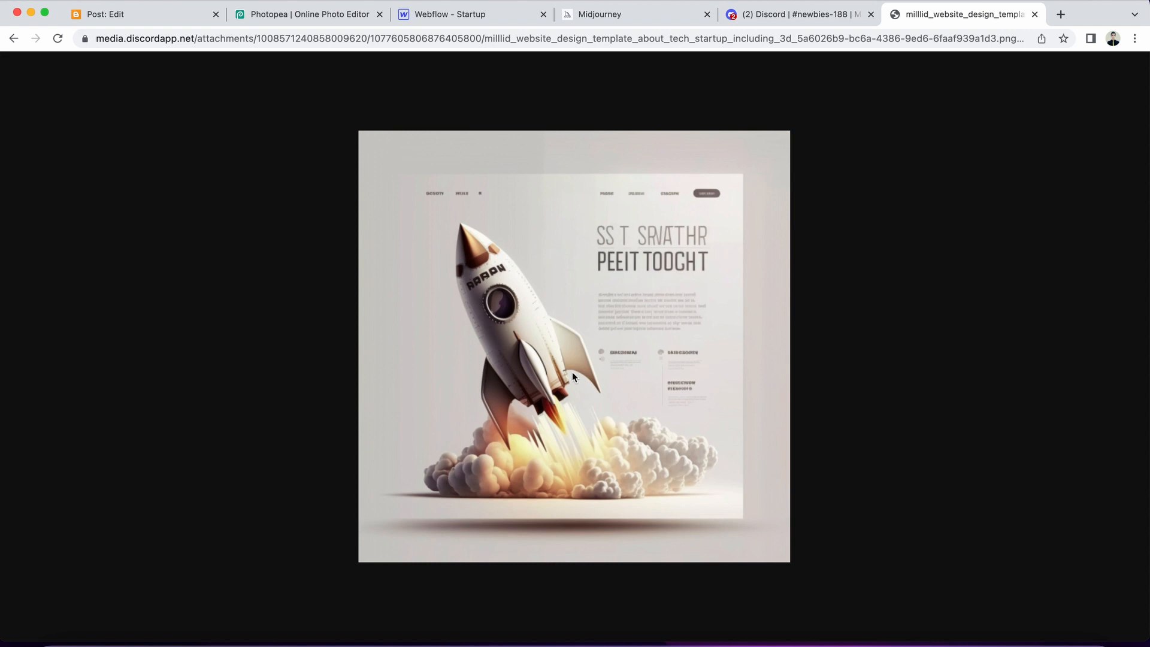
Try copying the image address of the latest playing card grid in the Discord channel into a new browser tab
click(782, 24)
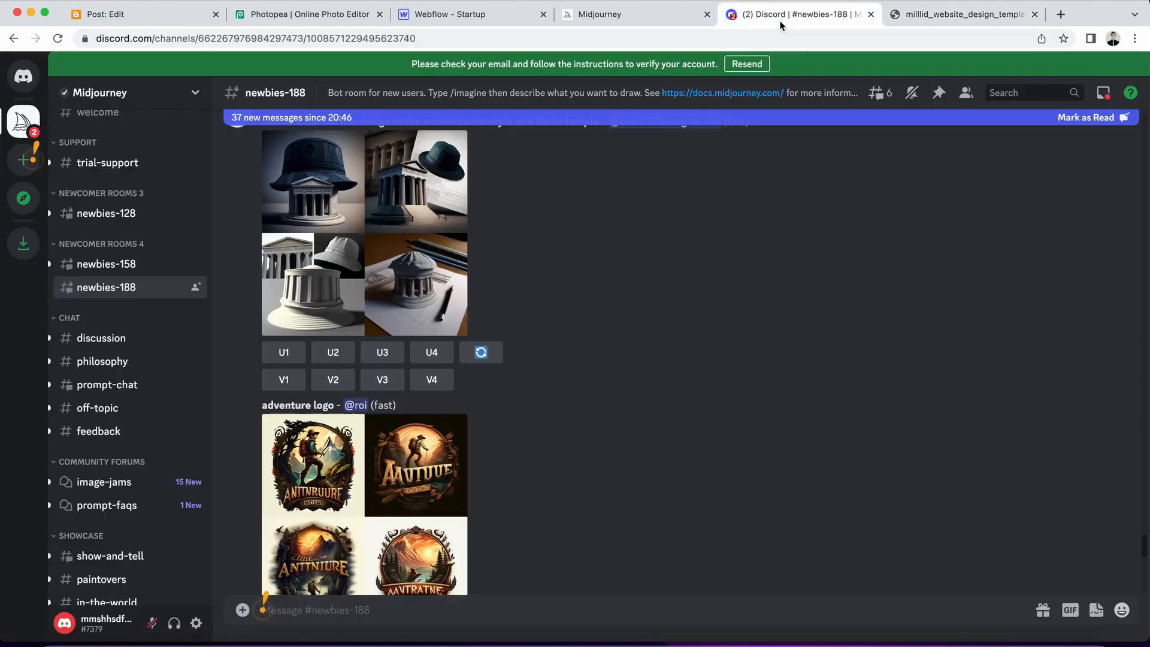
scroll(548, 478, down, 10)
scroll(548, 478, down, 10)
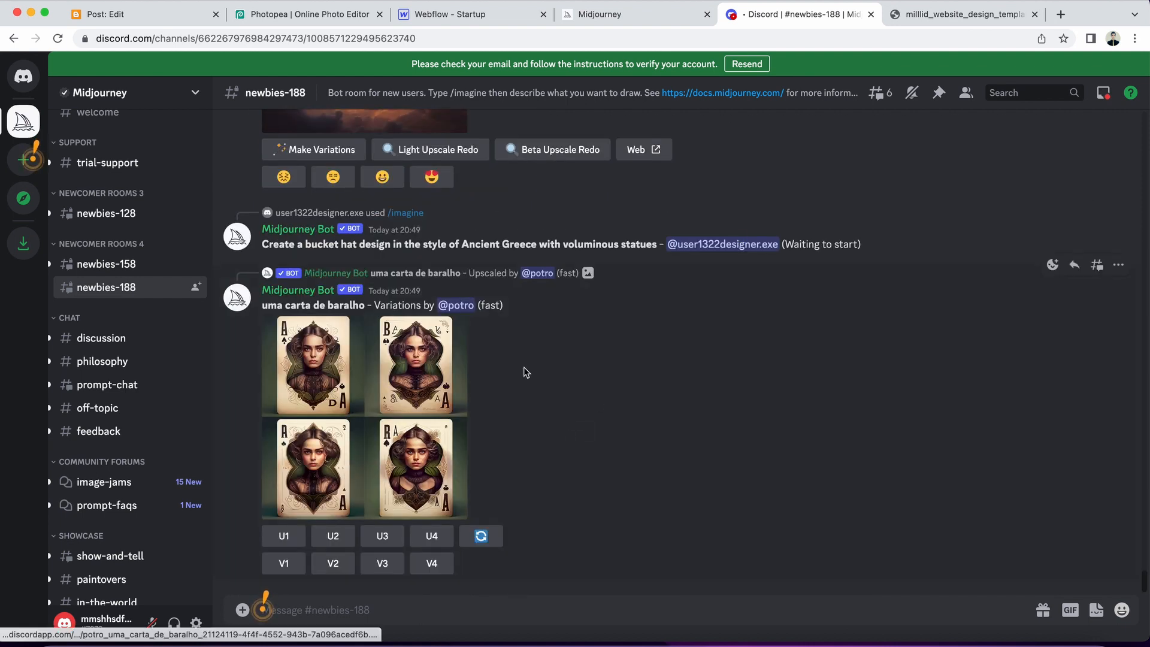
click(455, 353)
right_click(540, 299)
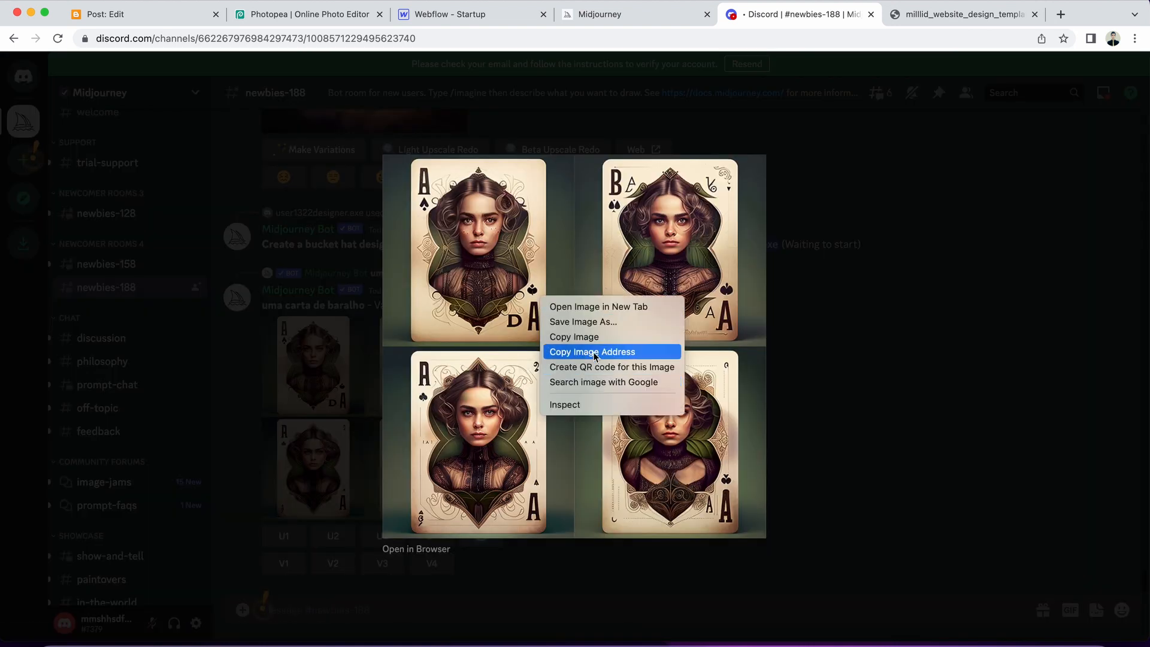
click(634, 359)
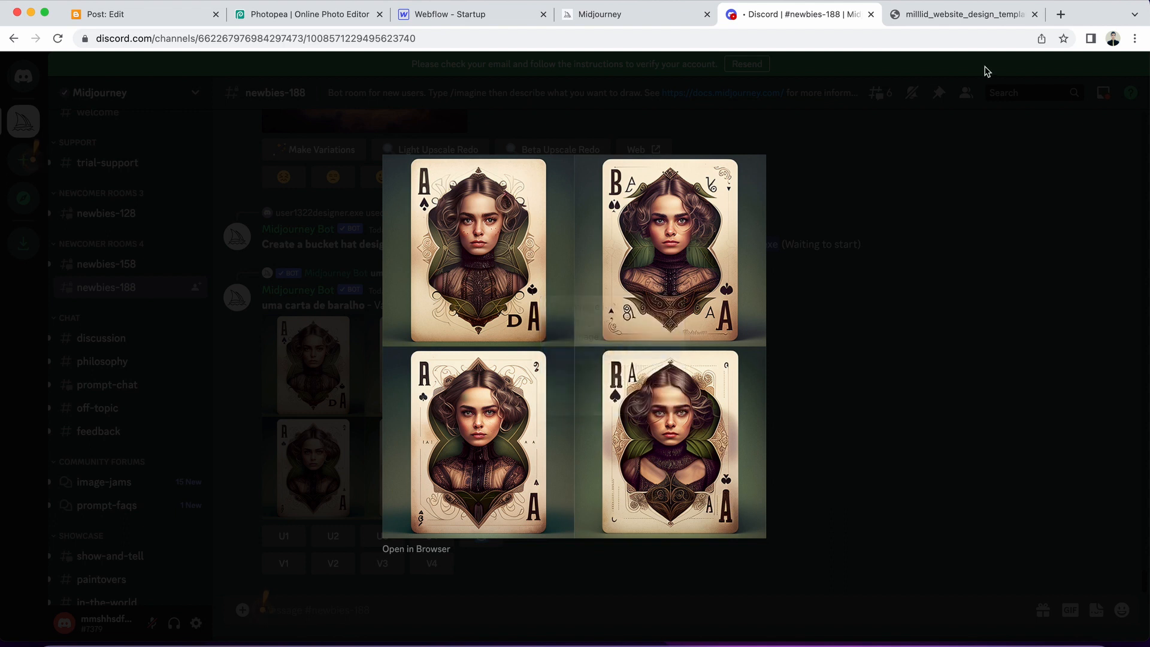
click(1061, 13)
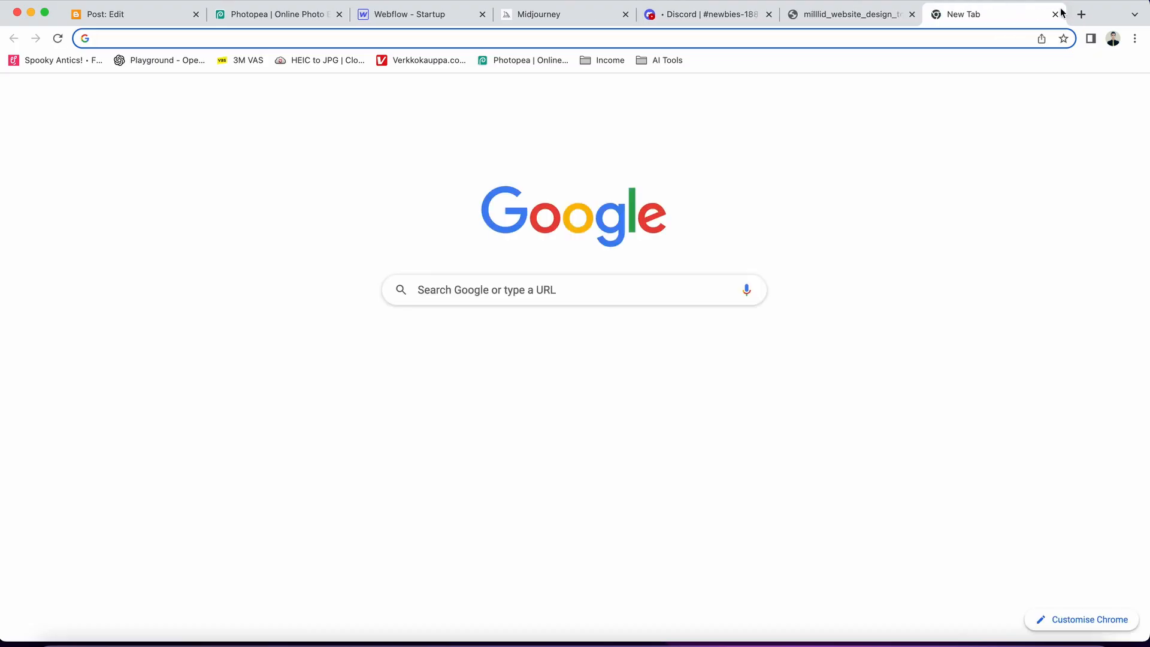
key(super+v)
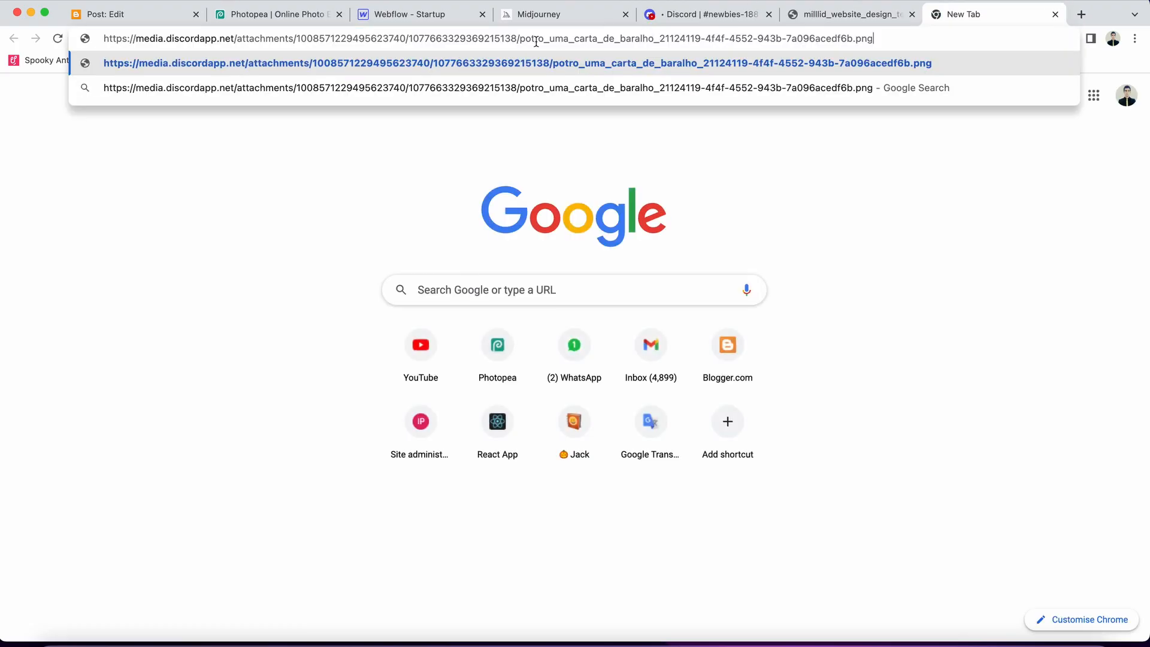
click(1055, 14)
click(1042, 14)
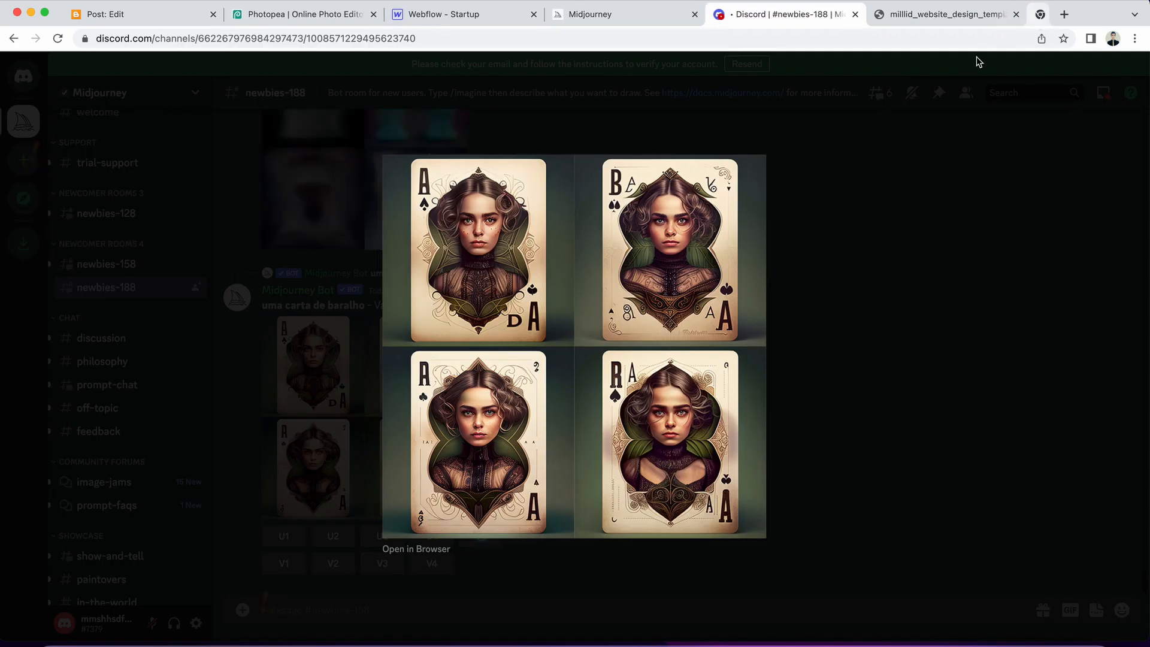
Reload the rocket template image at a larger size by setting width=1630 and height=1630 in its address
click(952, 14)
click(820, 41)
click(803, 38)
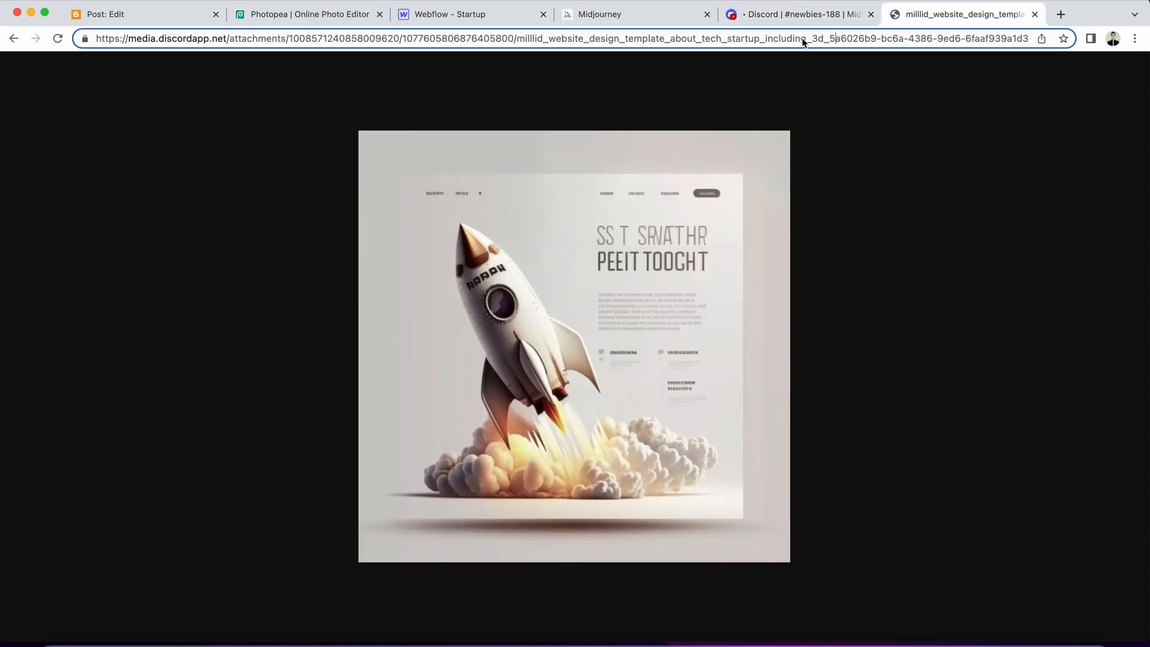
drag(787, 38, 1021, 47)
click(1020, 47)
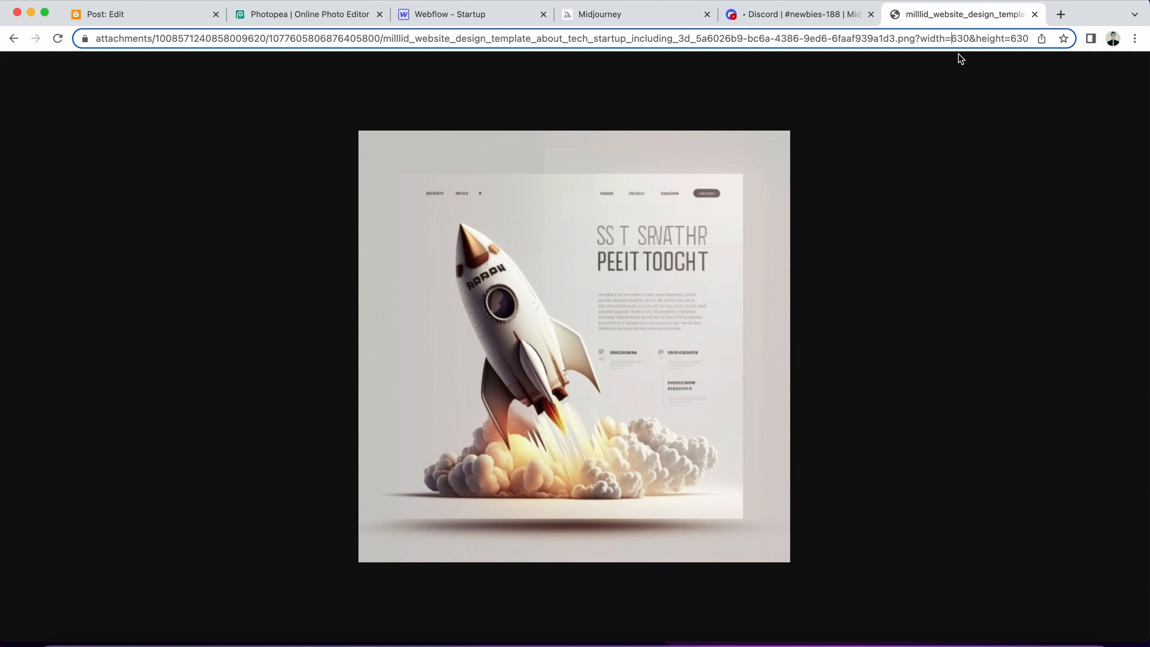
text(1)
text(1)
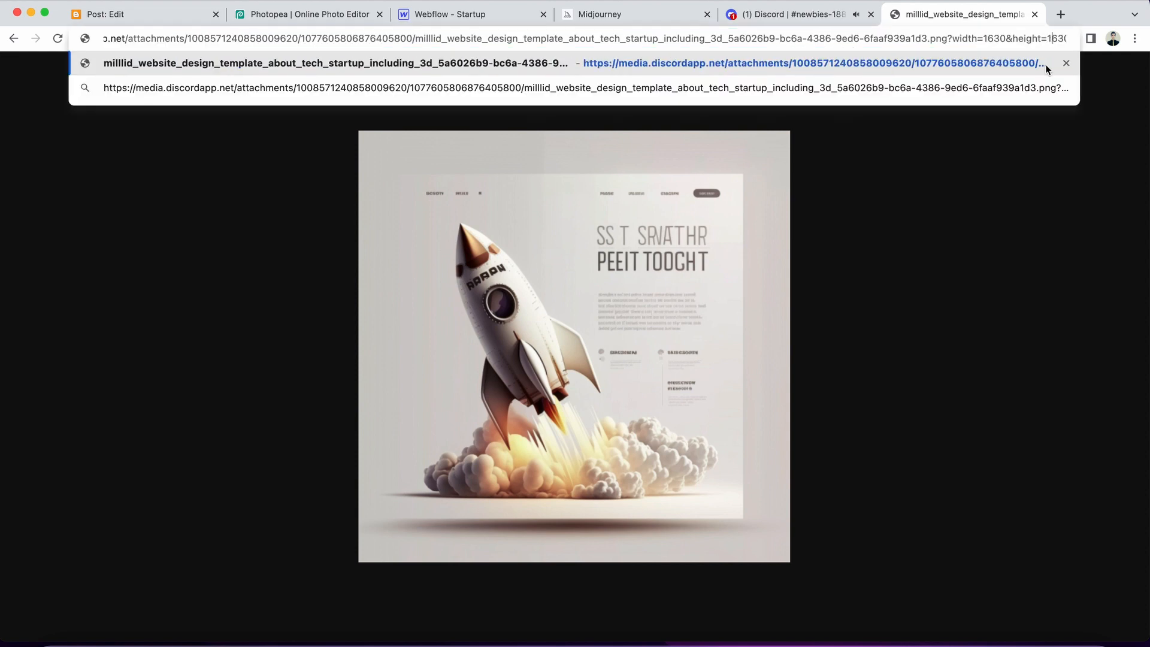
key(Return)
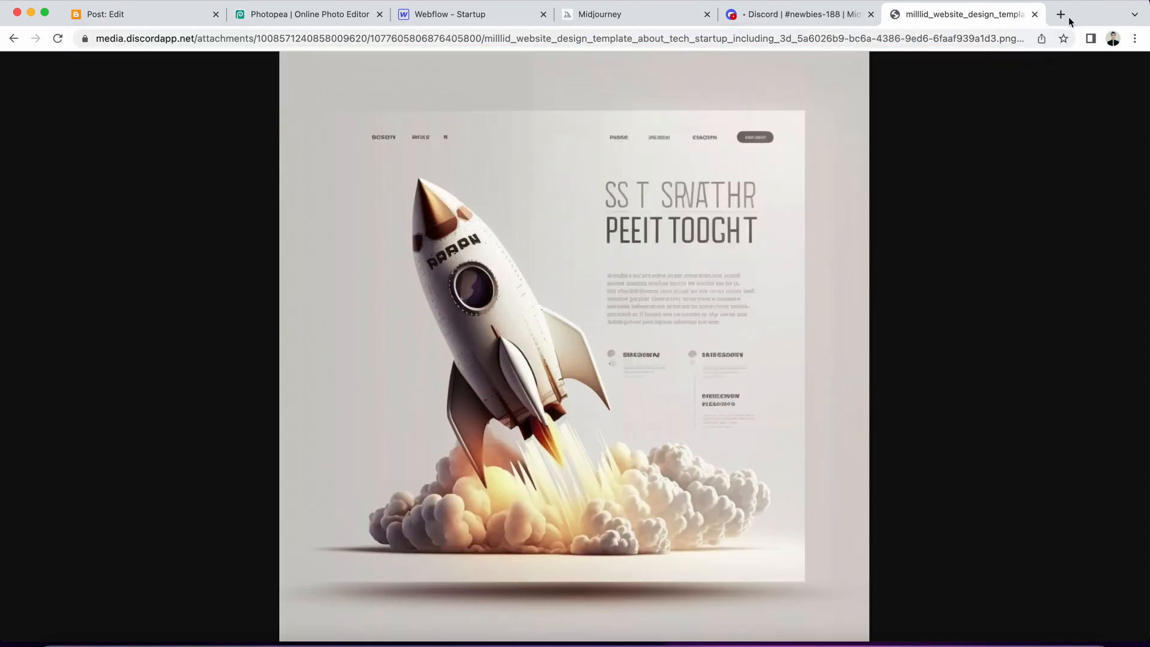
Search Google for "webflow" in a new browser tab and open the Webflow homepage
click(1068, 17)
text(webfl)
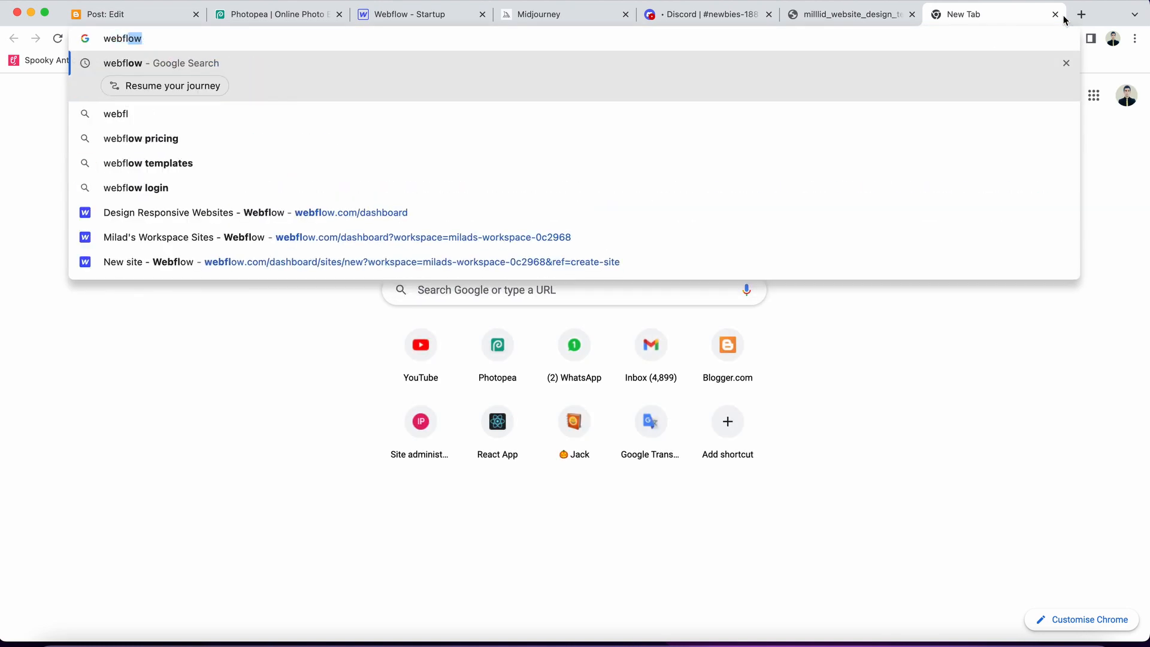
text(ow)
key(Return)
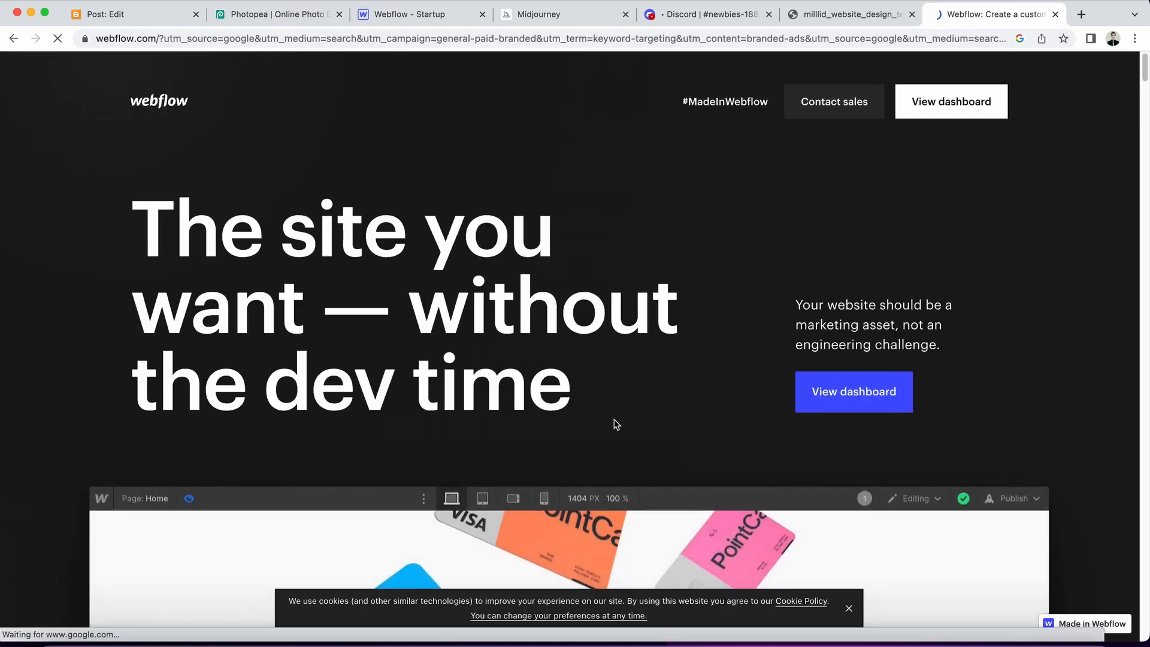
scroll(539, 372, down, 5)
scroll(549, 355, up, 5)
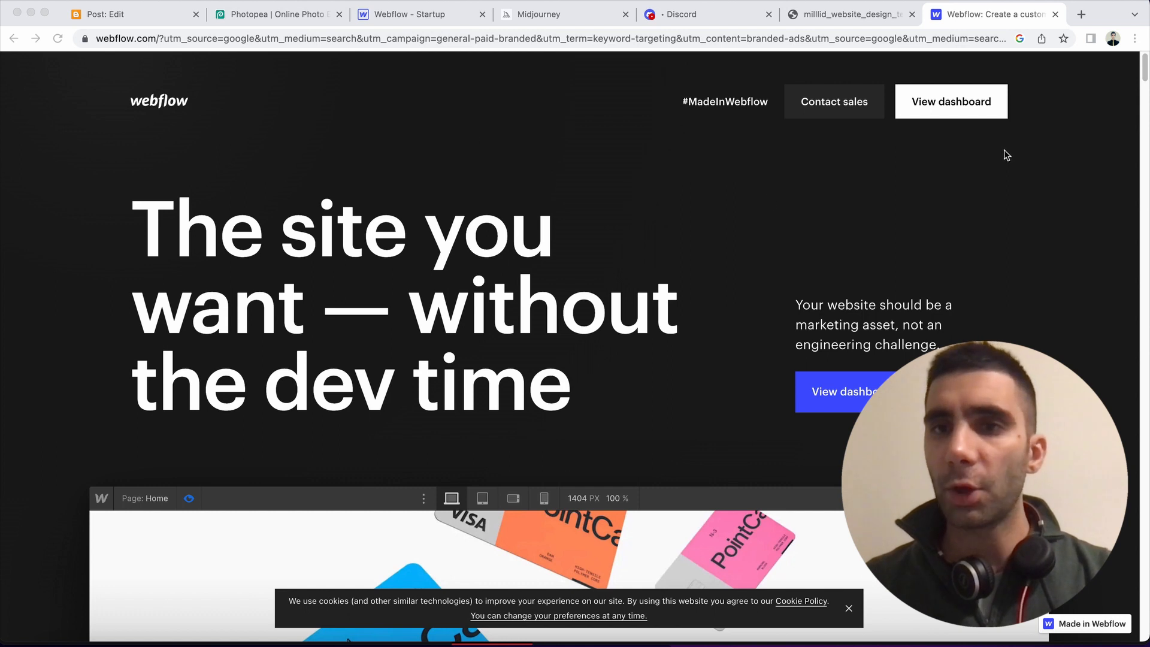
Open the Webflow dashboard and start creating a new site in the workspace
click(949, 104)
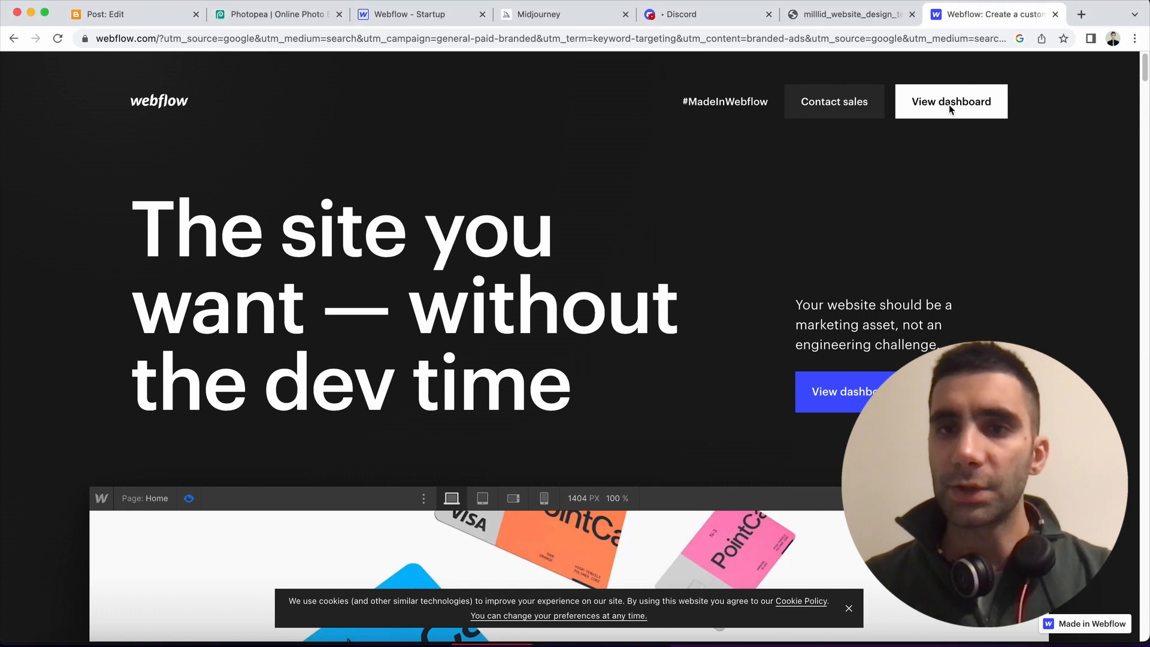
click(970, 104)
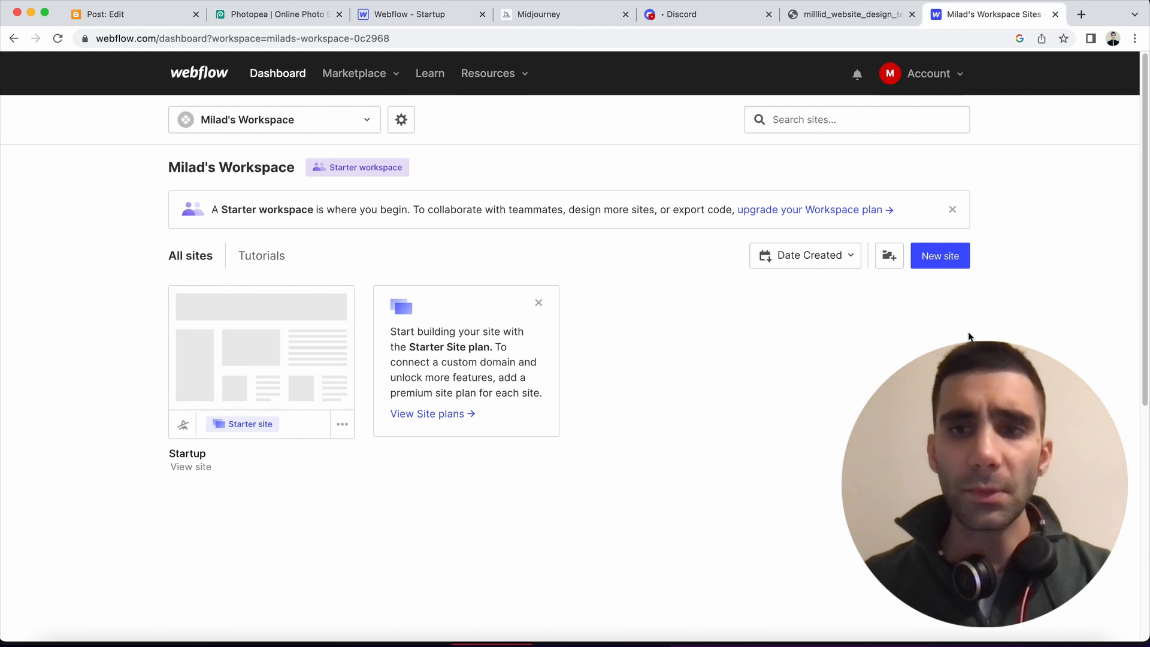
click(941, 257)
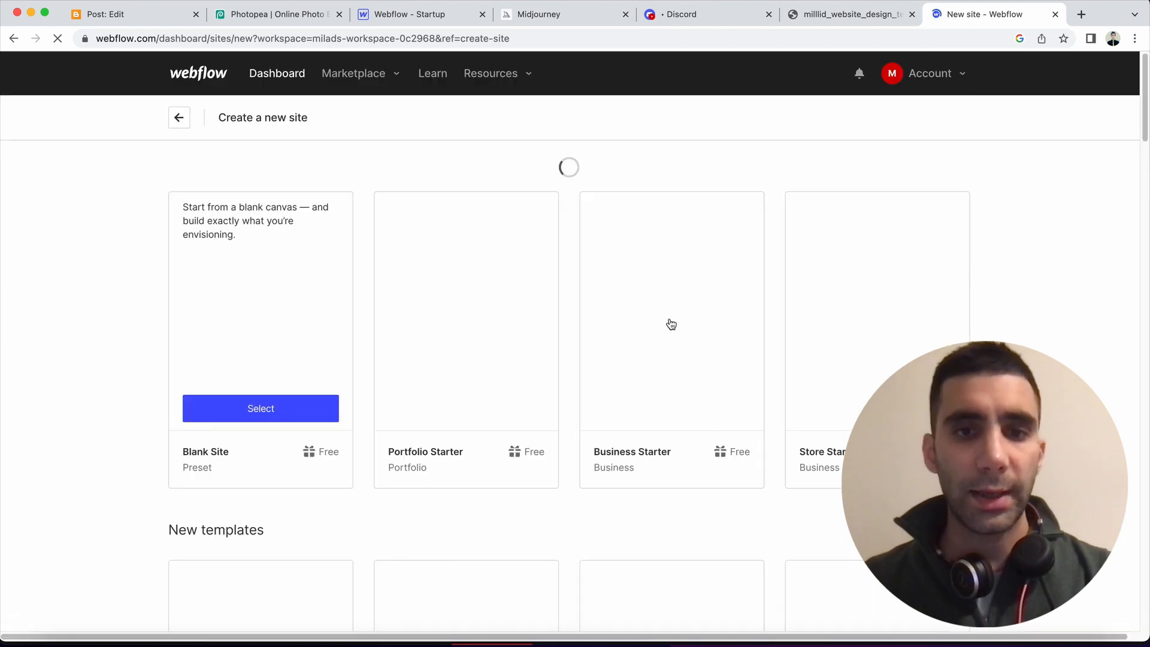
Look through the starter presets and new templates offered for the new site
scroll(557, 323, down, 4)
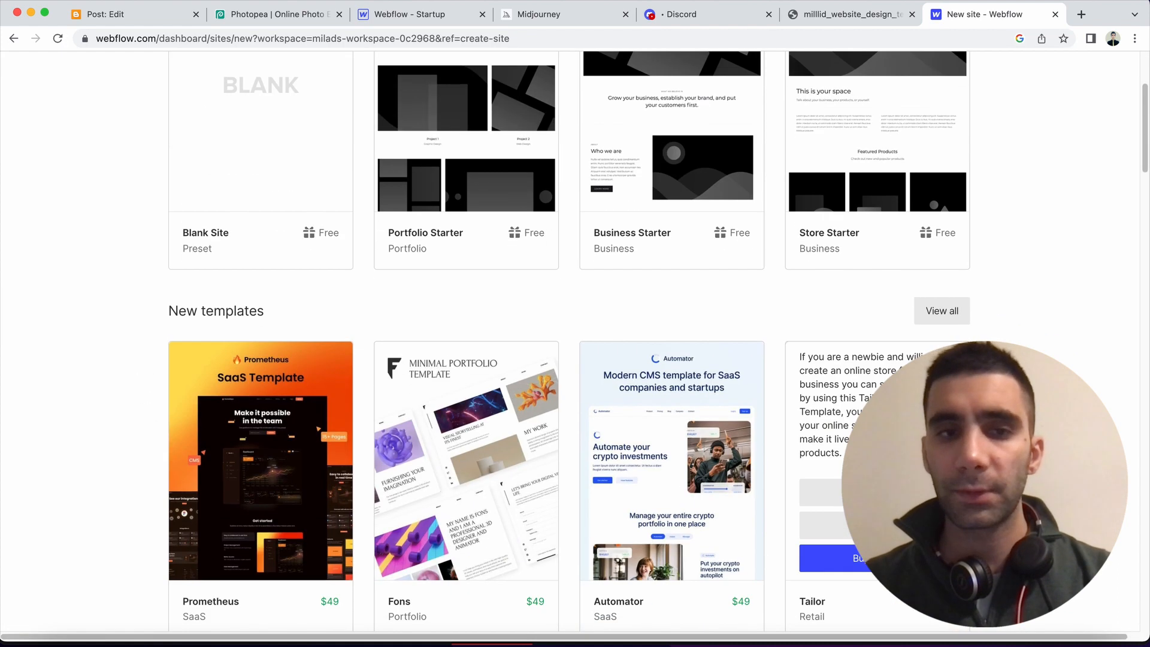
scroll(780, 348, down, 8)
scroll(841, 317, up, 4)
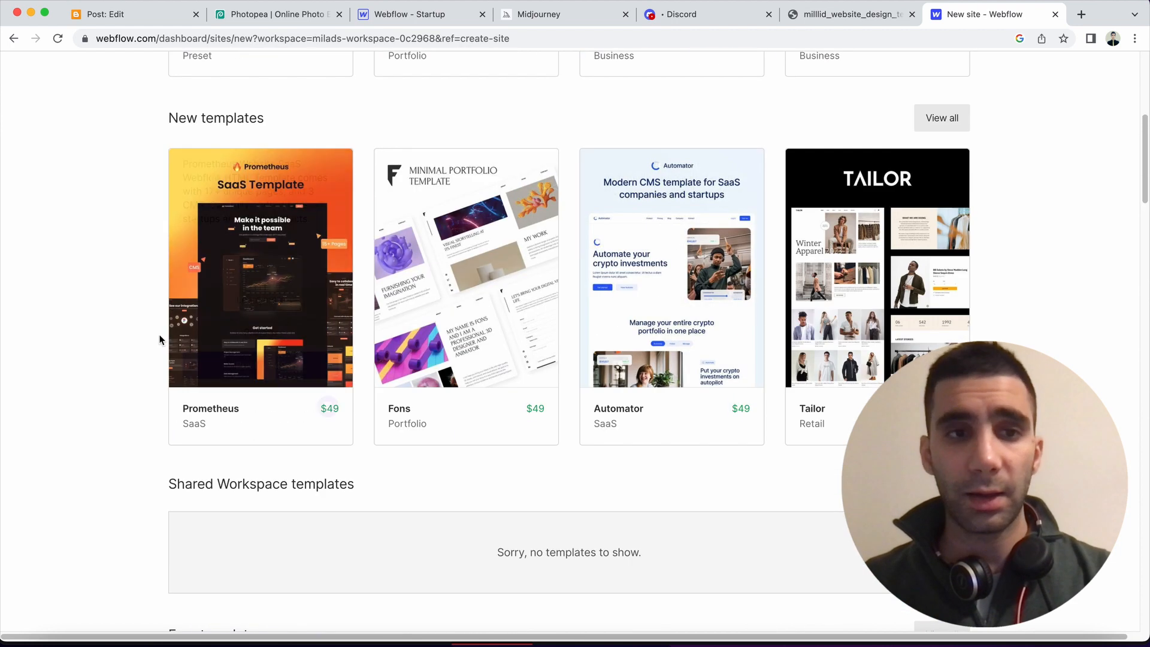
mouse_move(663, 326)
scroll(818, 318, up, 5)
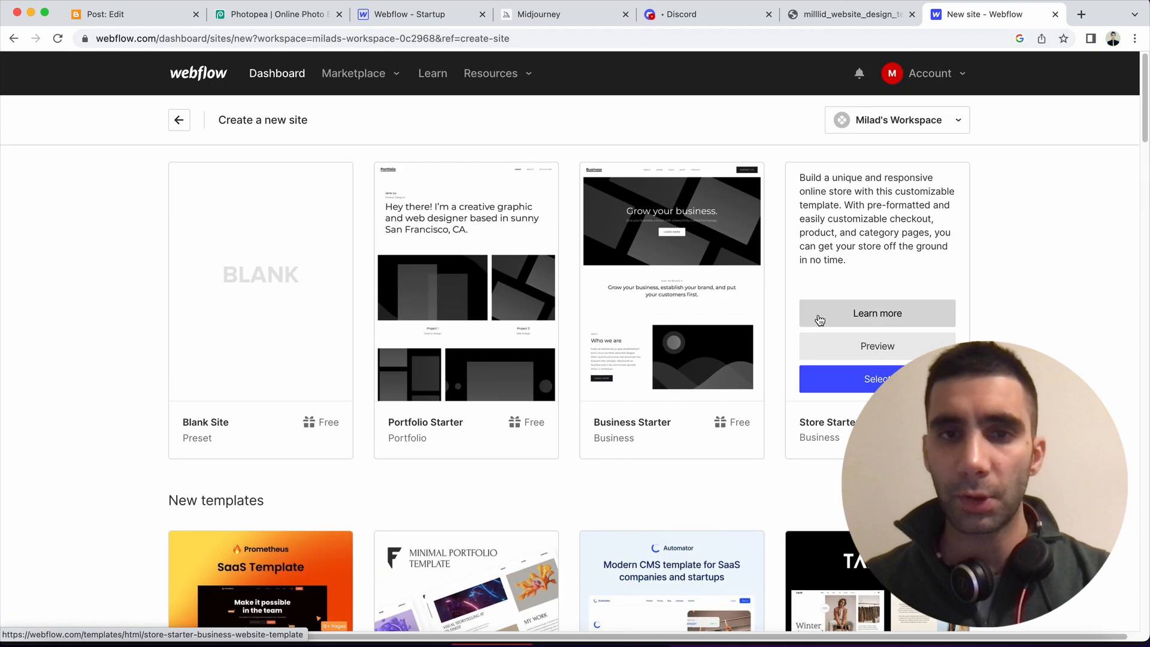
scroll(825, 412, down, 4)
scroll(779, 395, down, 2)
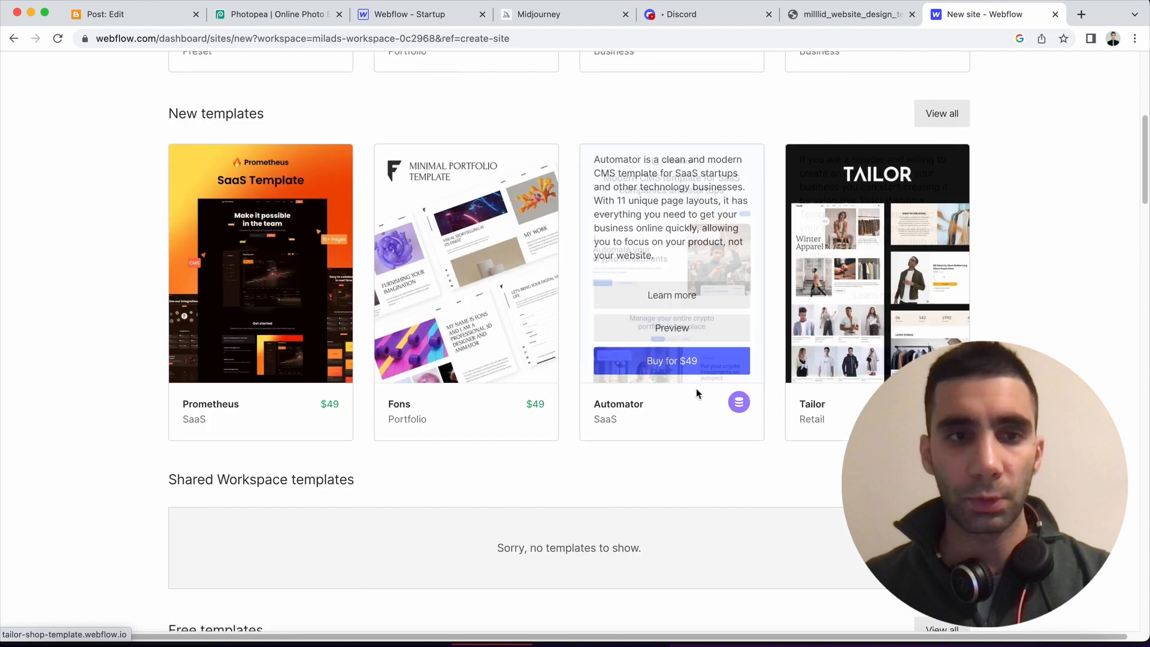
scroll(696, 388, up, 7)
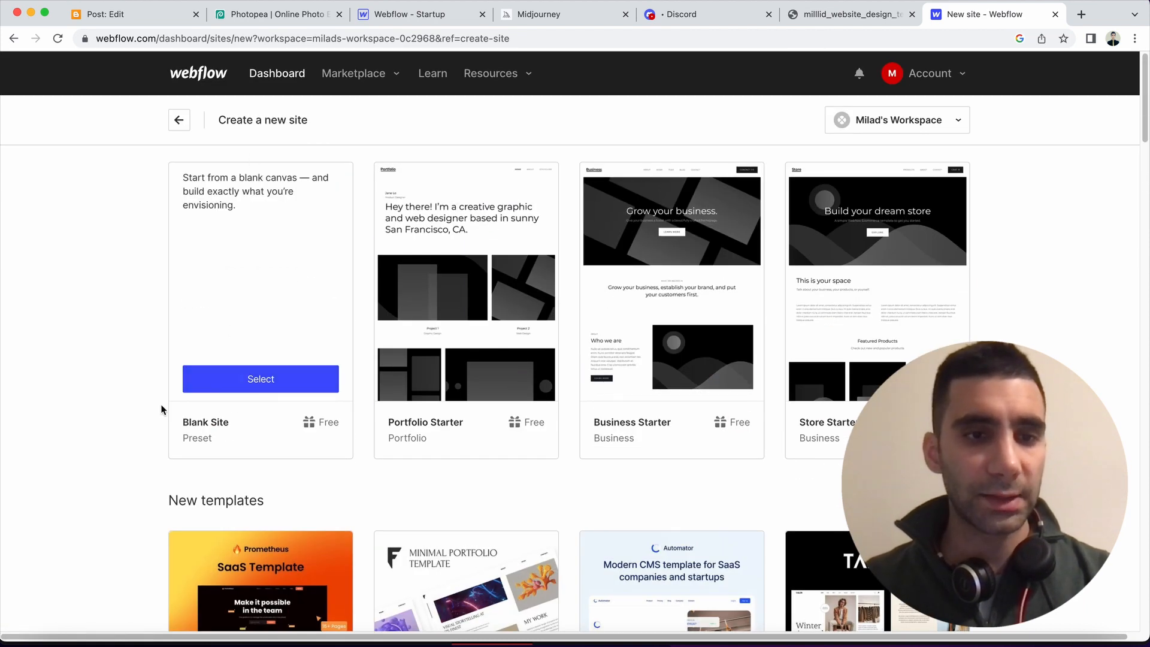
Choose the Blank Site preset and clear the suggested site name
click(283, 385)
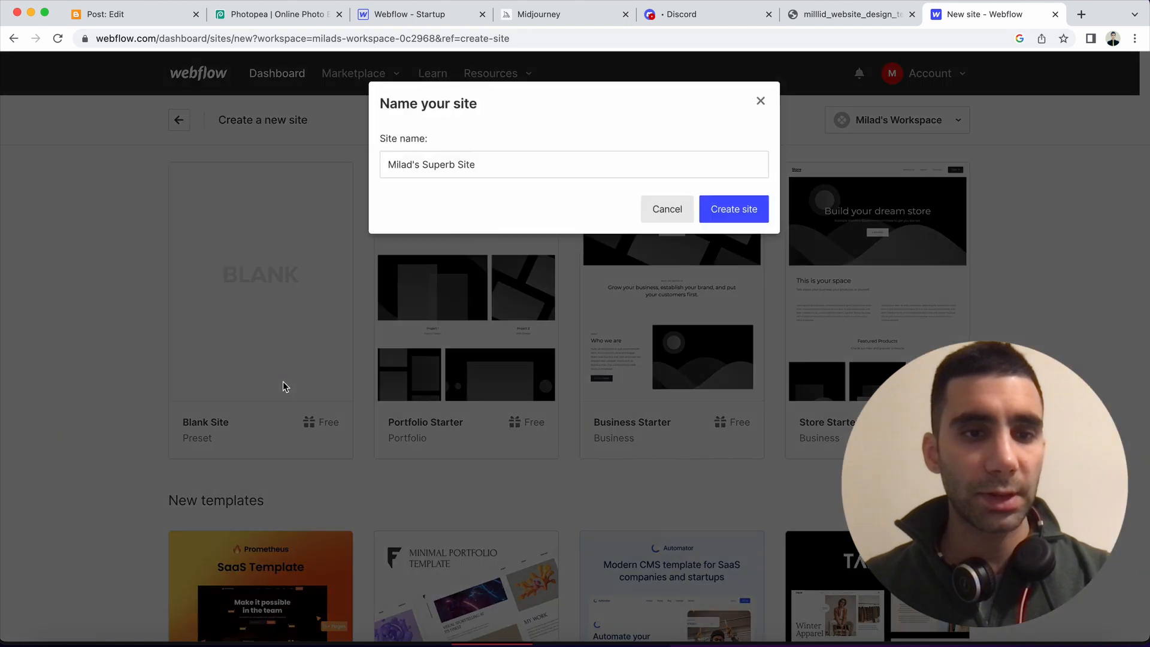
click(488, 161)
key(super+a)
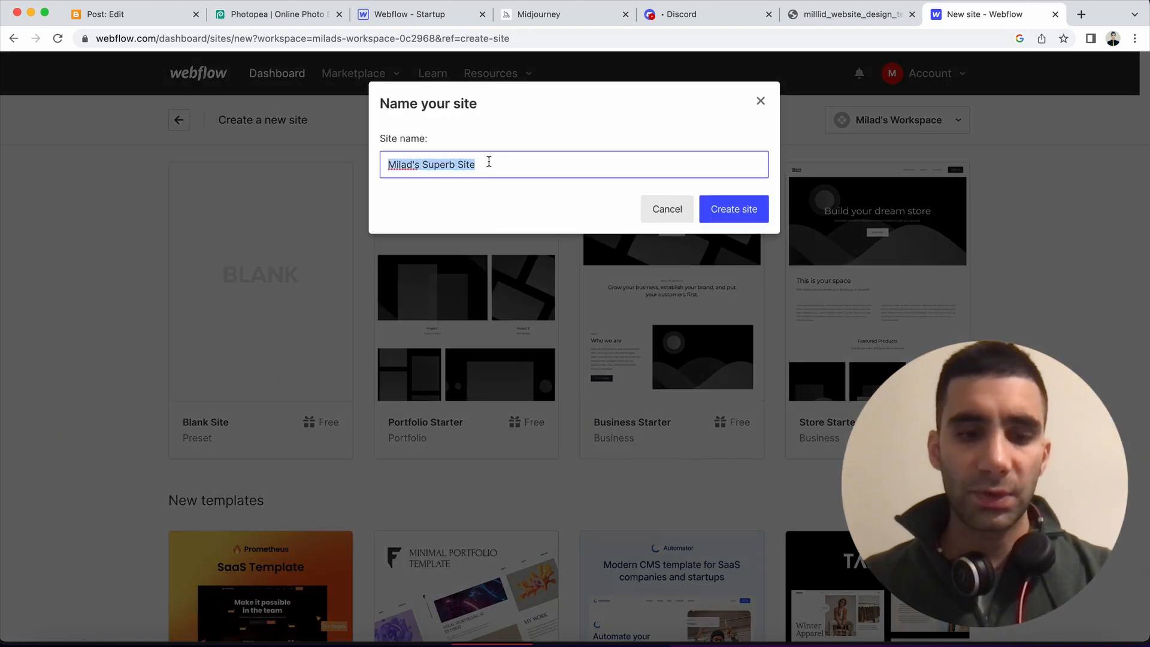
text(sdf)
key(BackSpace)
key(BackSpace)
key(BackSpace)
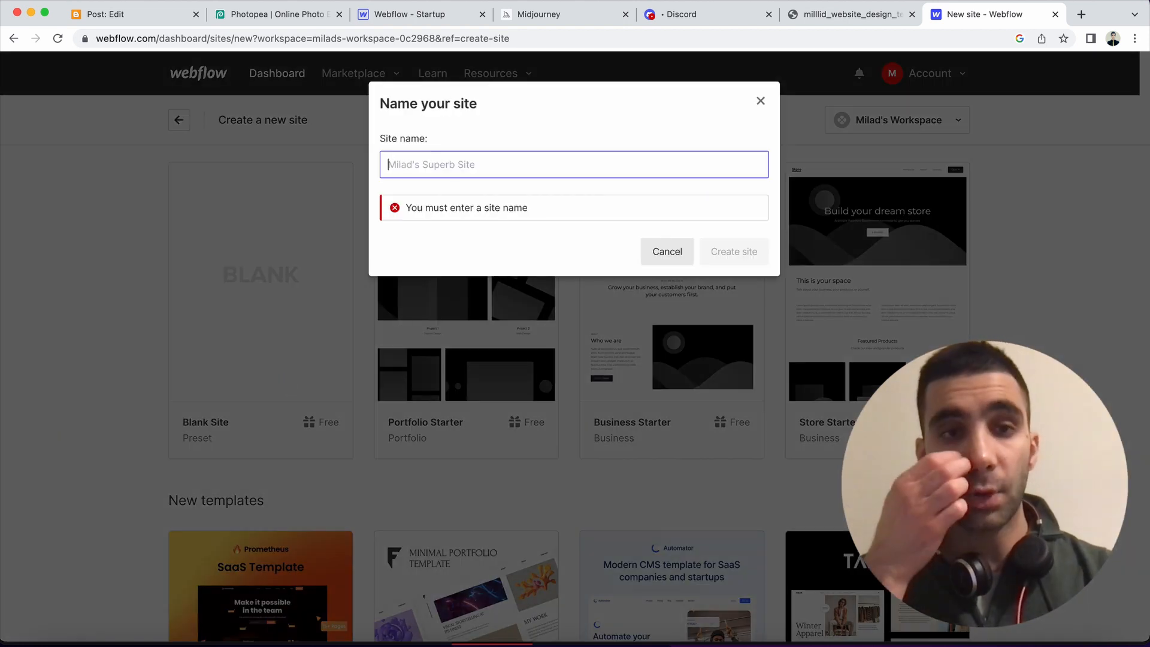
text(sd)
key(BackSpace)
key(BackSpace)
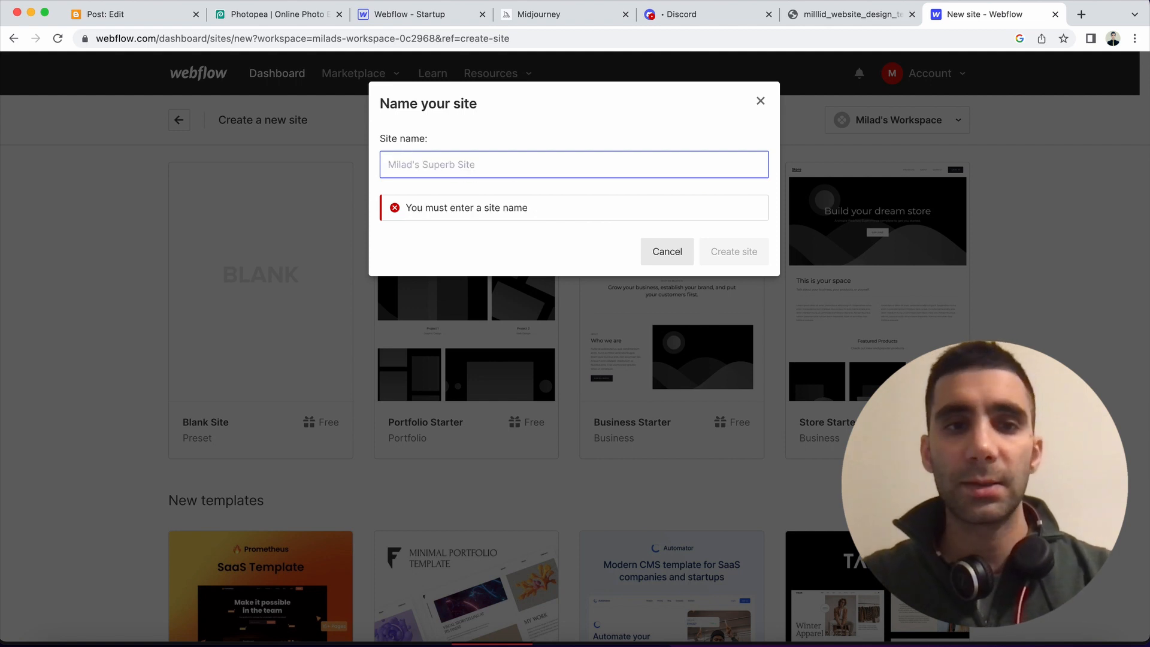
Name the new site StarTech and create it
text(Startt)
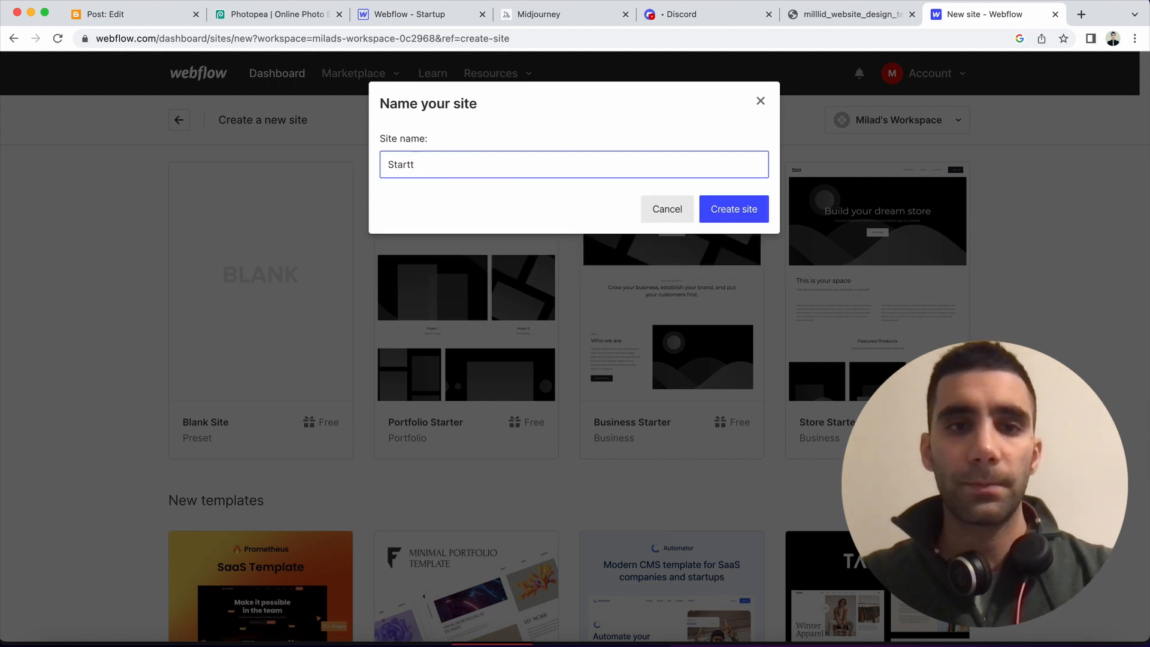
key(BackSpace)
text(TE)
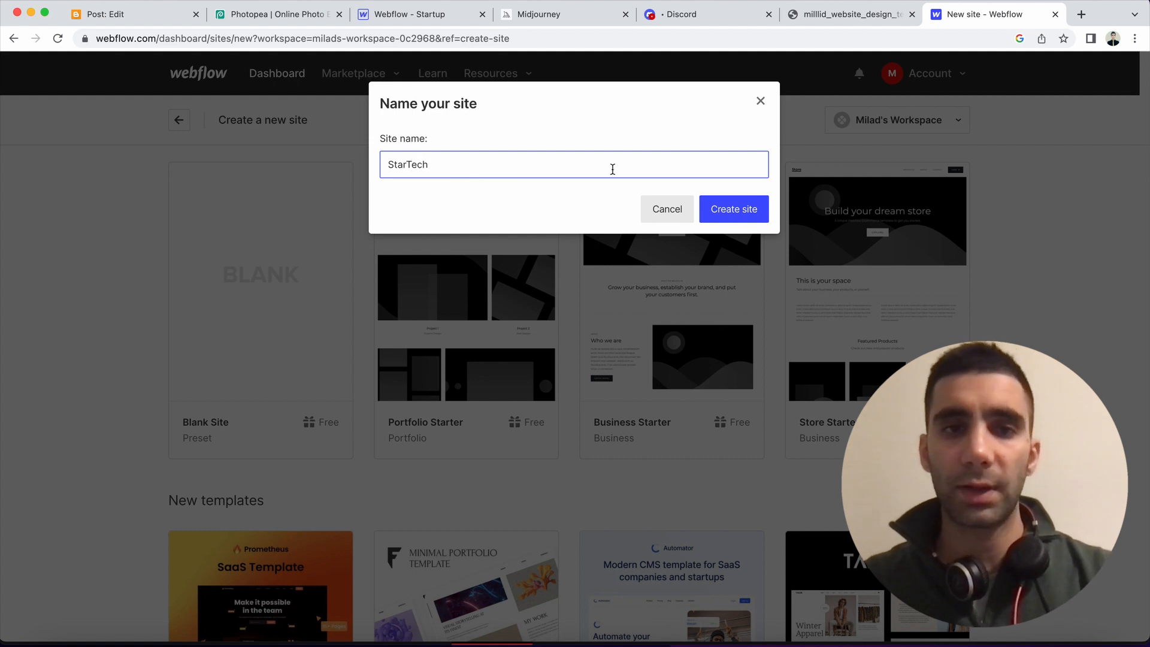
click(750, 209)
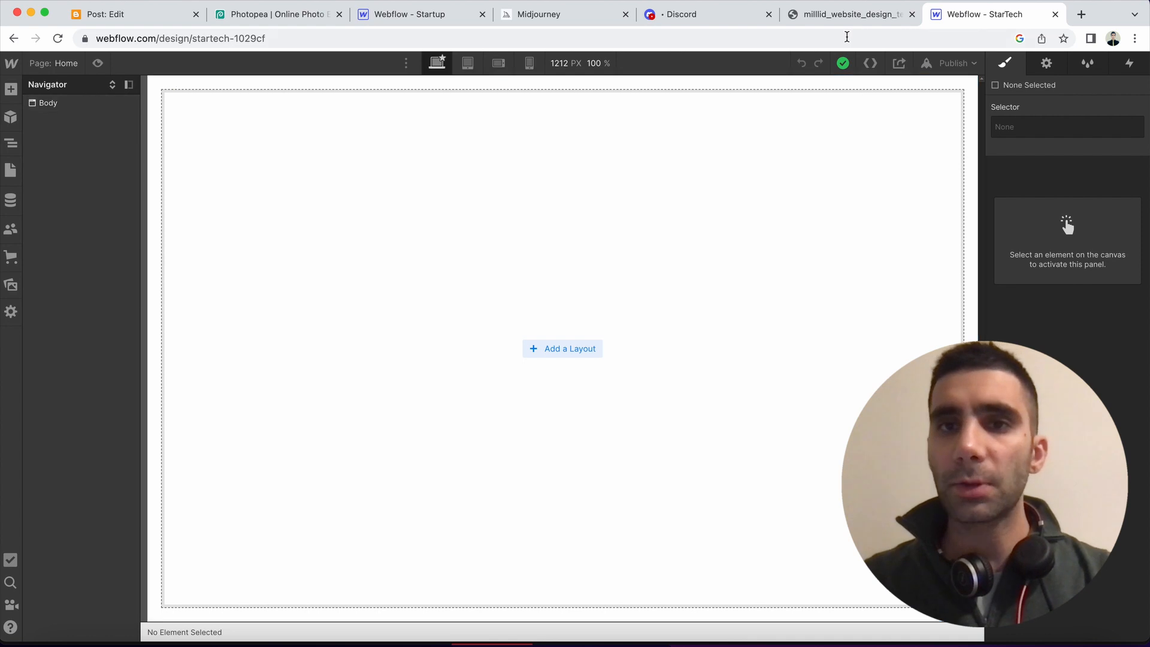
Review the rocket template image and add a Container element to the empty Body of the StarTech page in Webflow
click(846, 16)
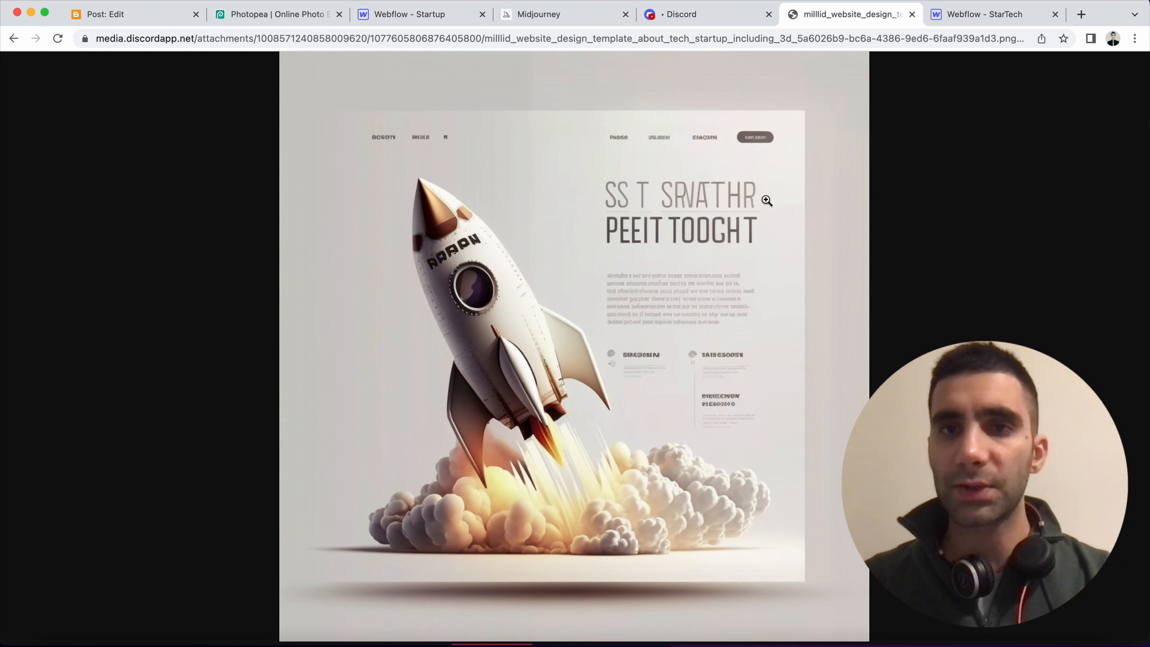
click(958, 13)
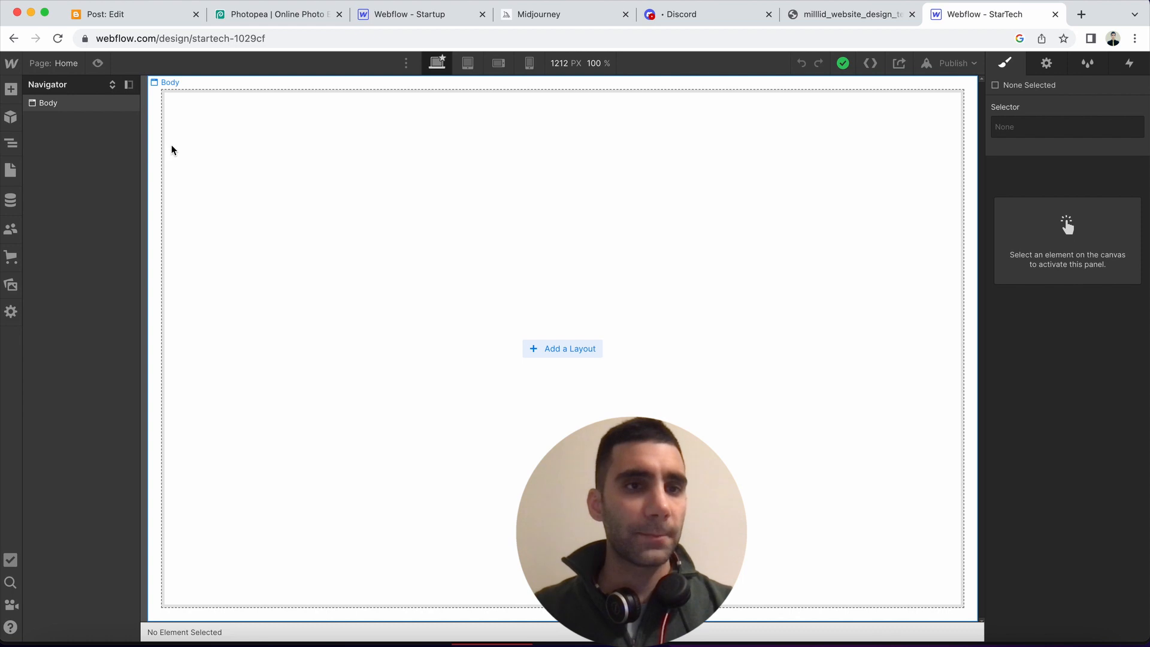
click(11, 91)
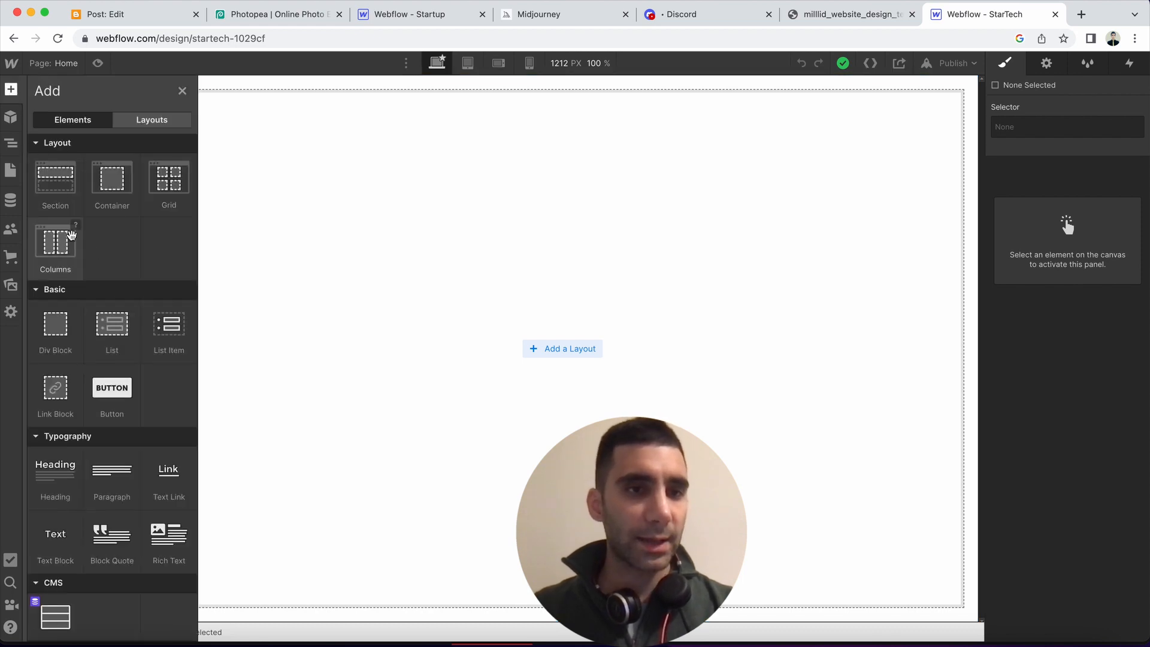
drag(98, 185, 59, 110)
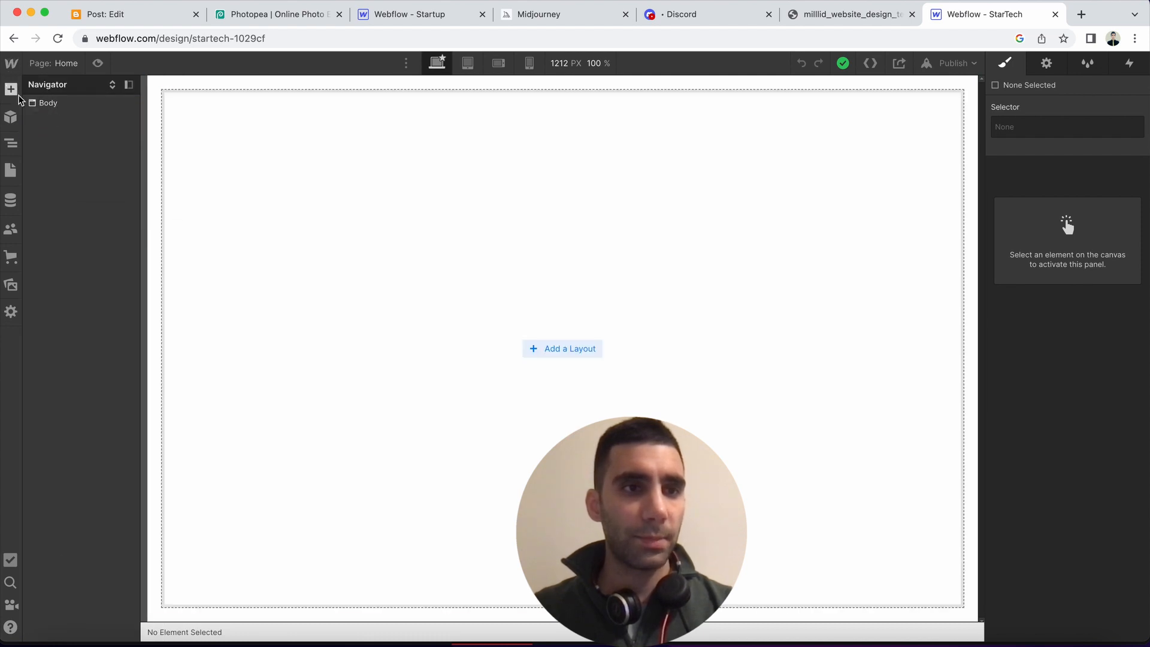
click(11, 90)
drag(130, 184, 437, 328)
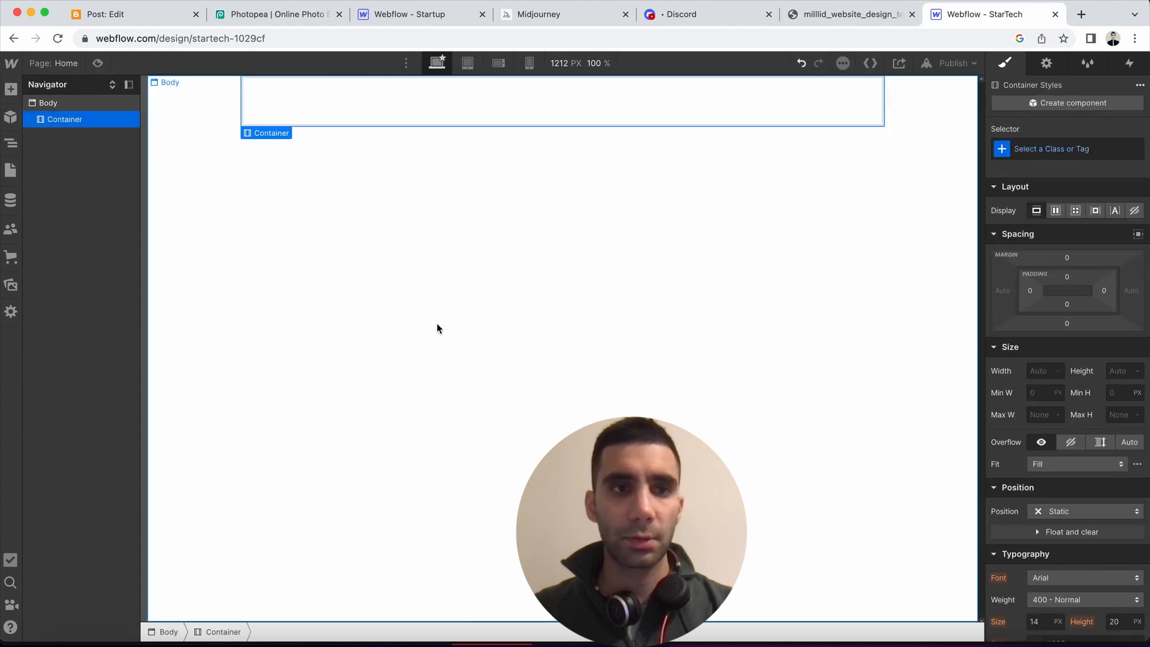
Copy the rocket template image from its browser tab to the clipboard
click(831, 17)
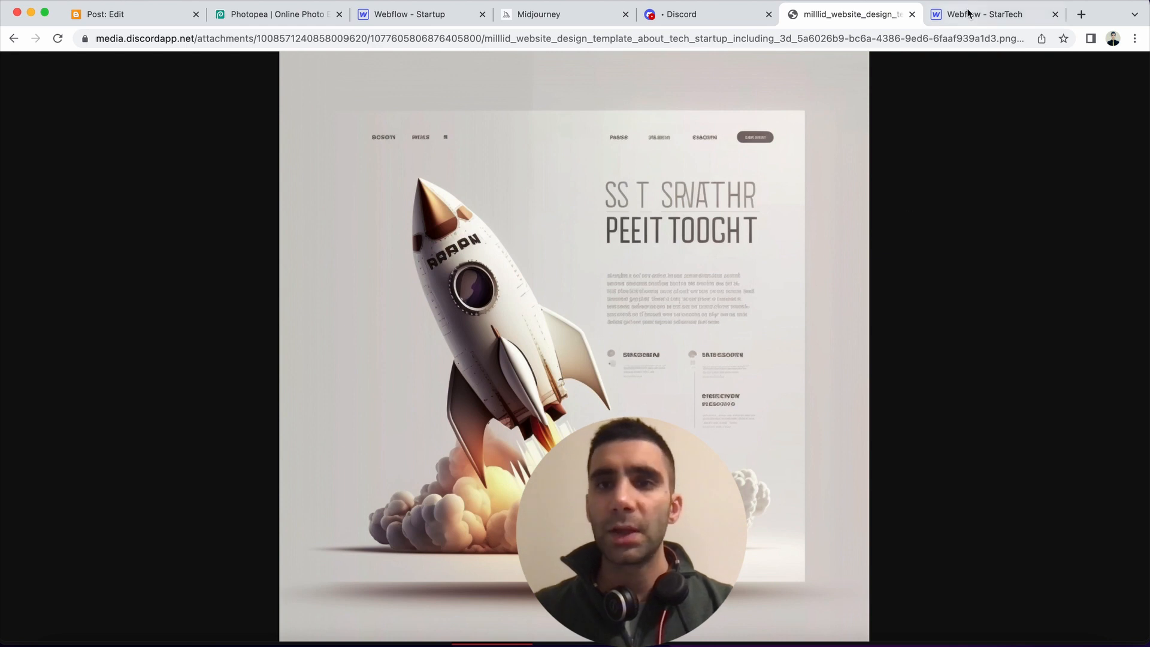
right_click(508, 228)
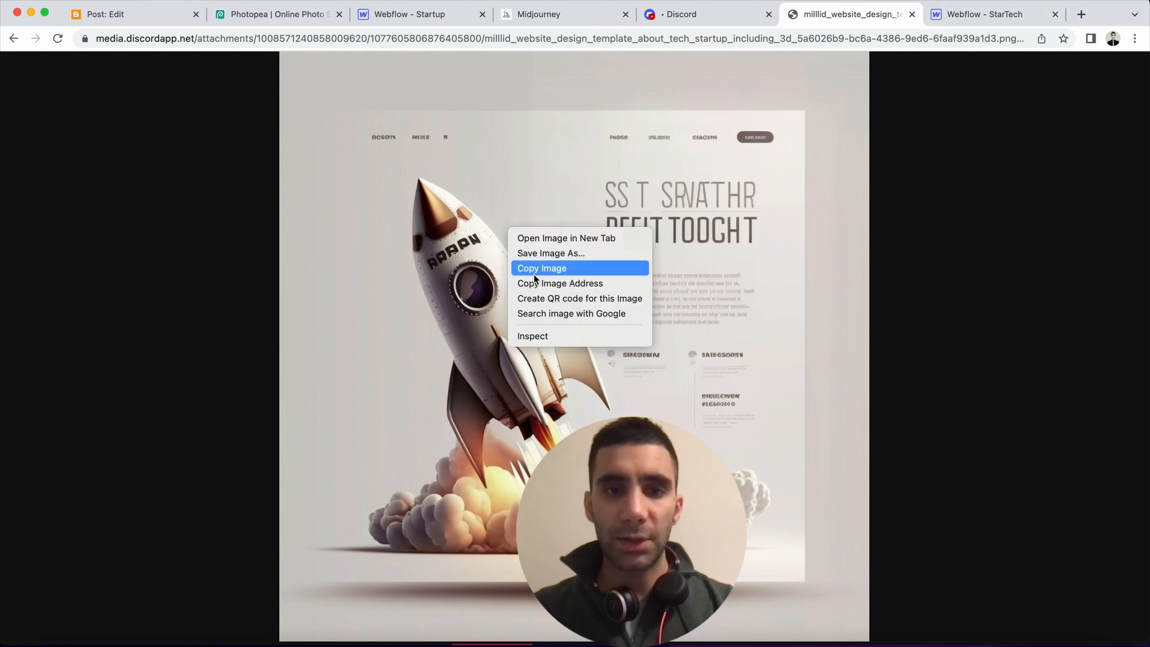
click(560, 267)
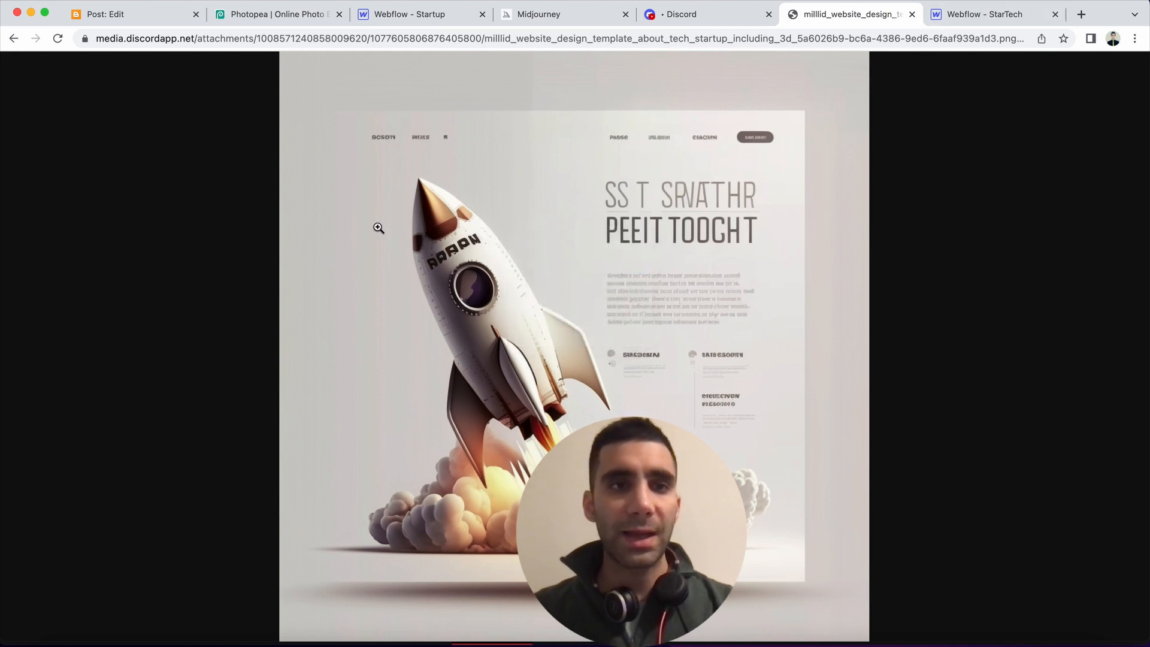
Switch to Photopea, create a new 1024 × 1024 px project and paste the copied rocket image into it
click(278, 17)
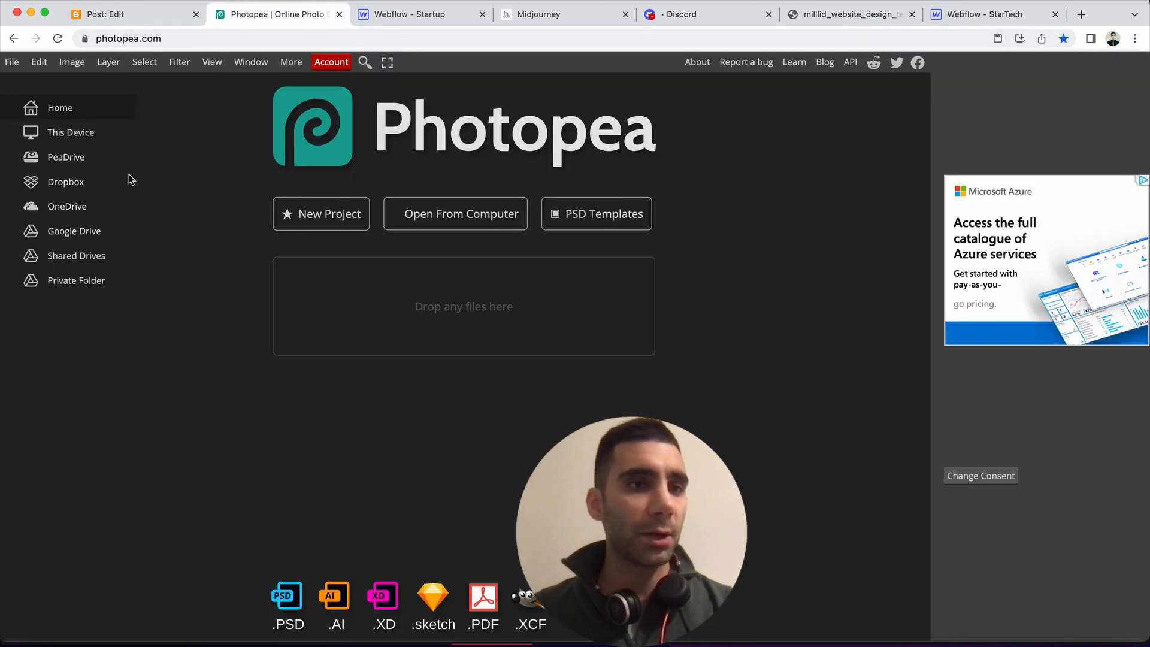
click(12, 62)
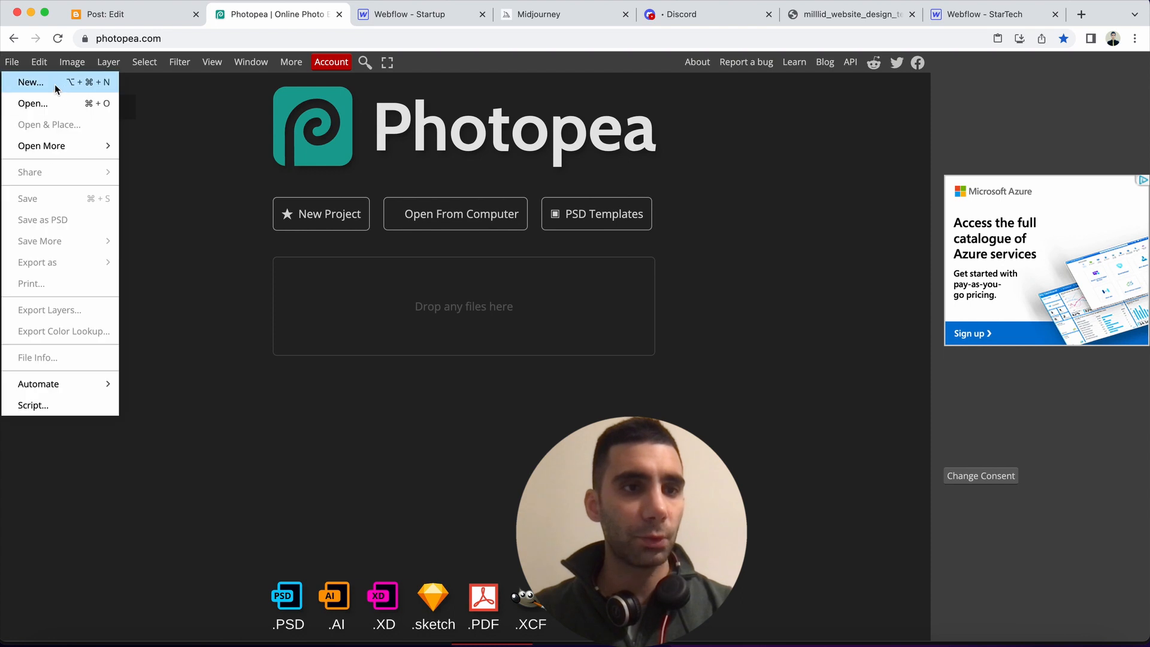
click(53, 88)
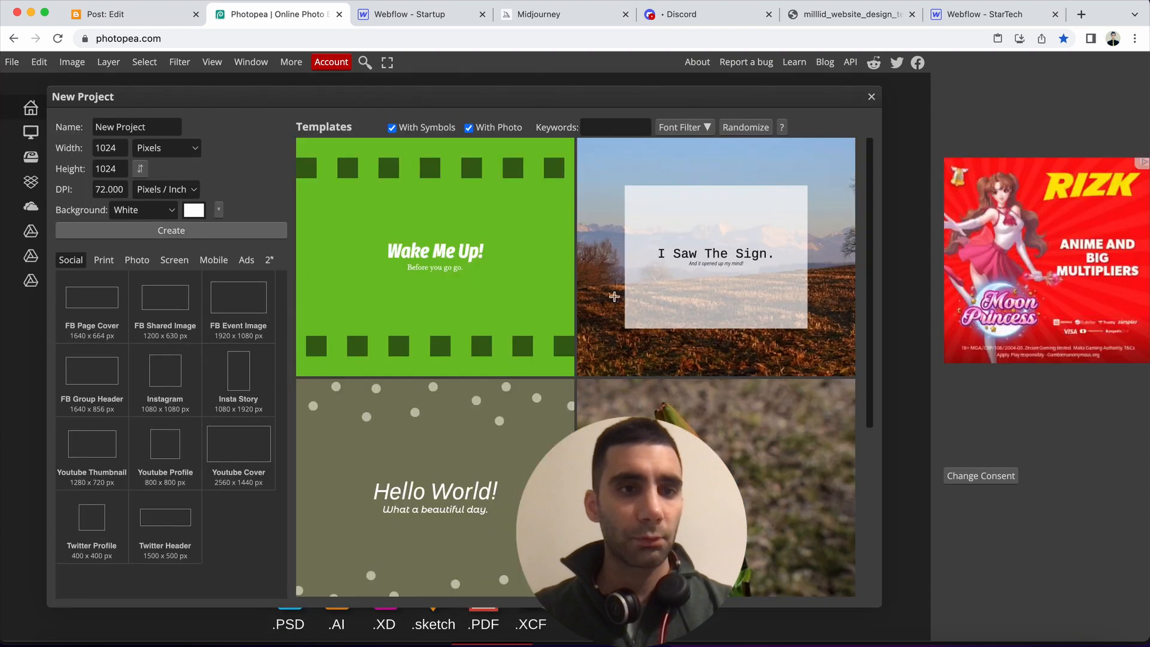
key(Return)
key(super+v)
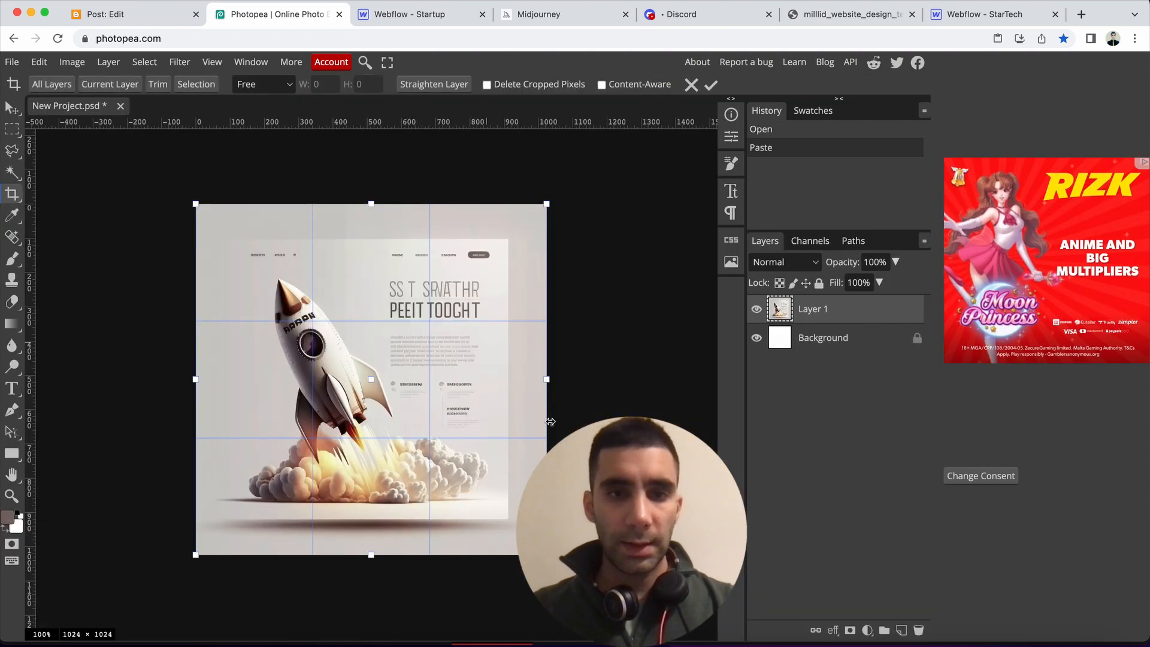
Sample the rocket image's light grey background with the color picker and select its hex code d7d1cf
scroll(454, 445, down, 2)
scroll(516, 357, up, 5)
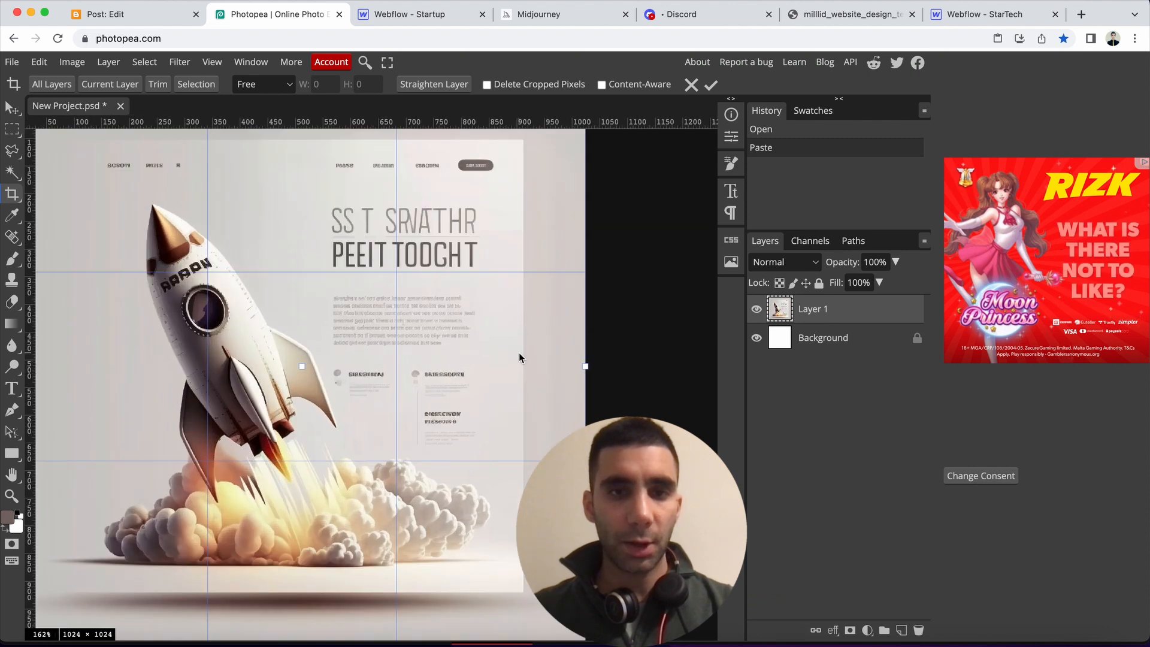
scroll(519, 358, down, 2)
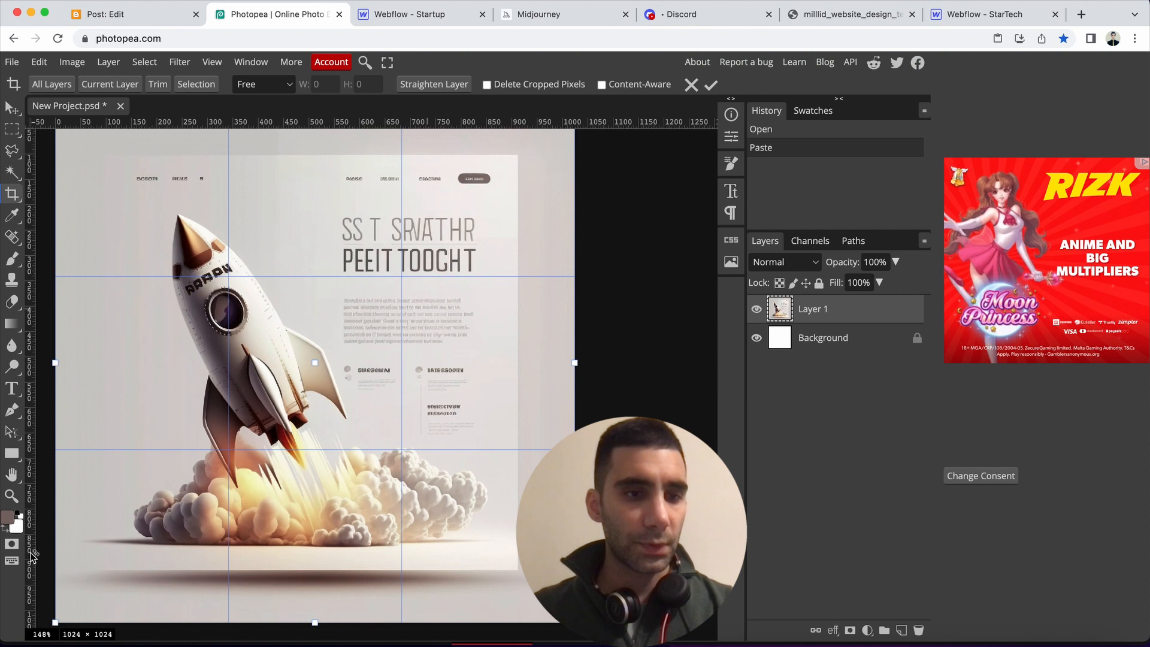
click(8, 516)
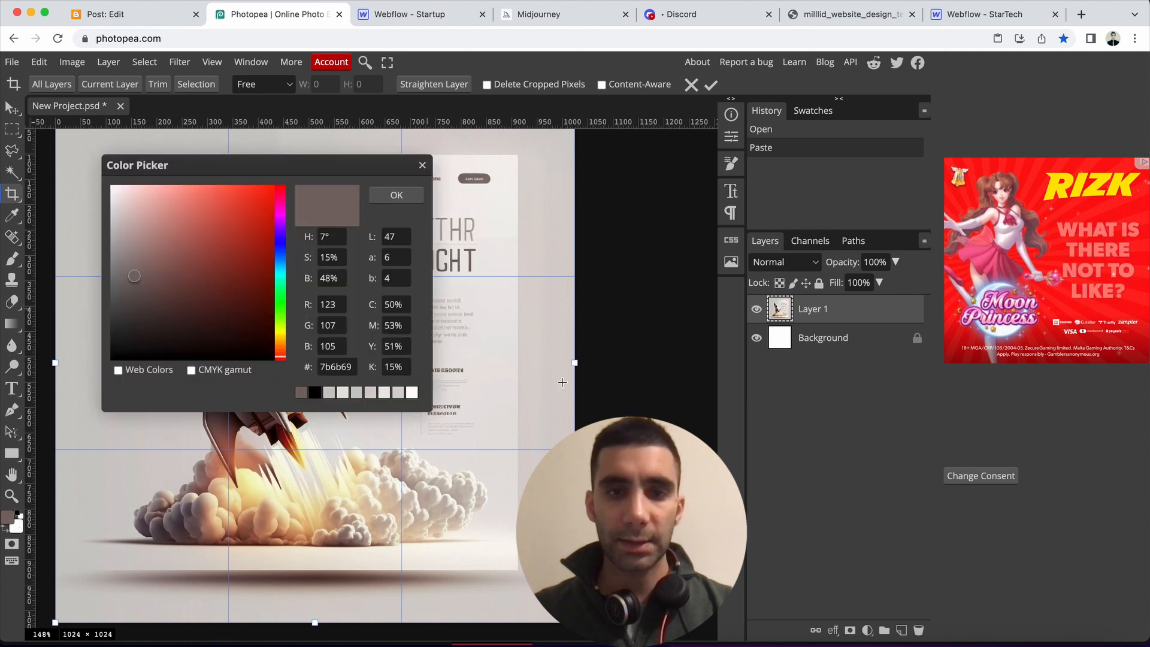
click(562, 382)
double_click(342, 362)
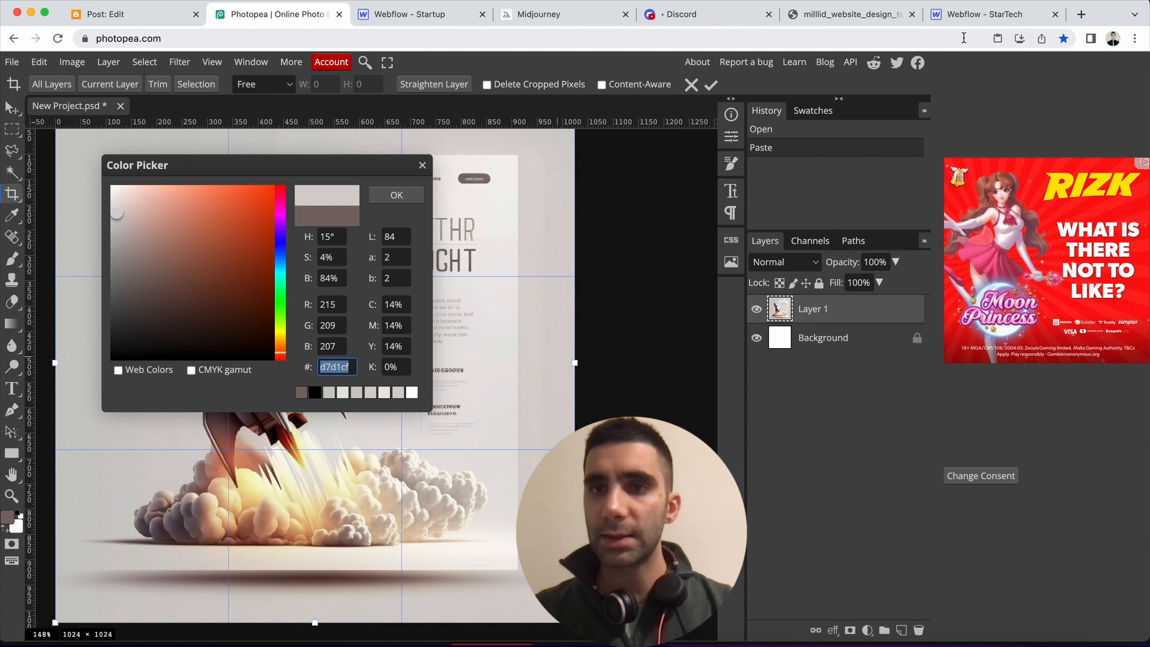
Switch to the StarTech page in Webflow and give the Body a linear gradient background
click(962, 18)
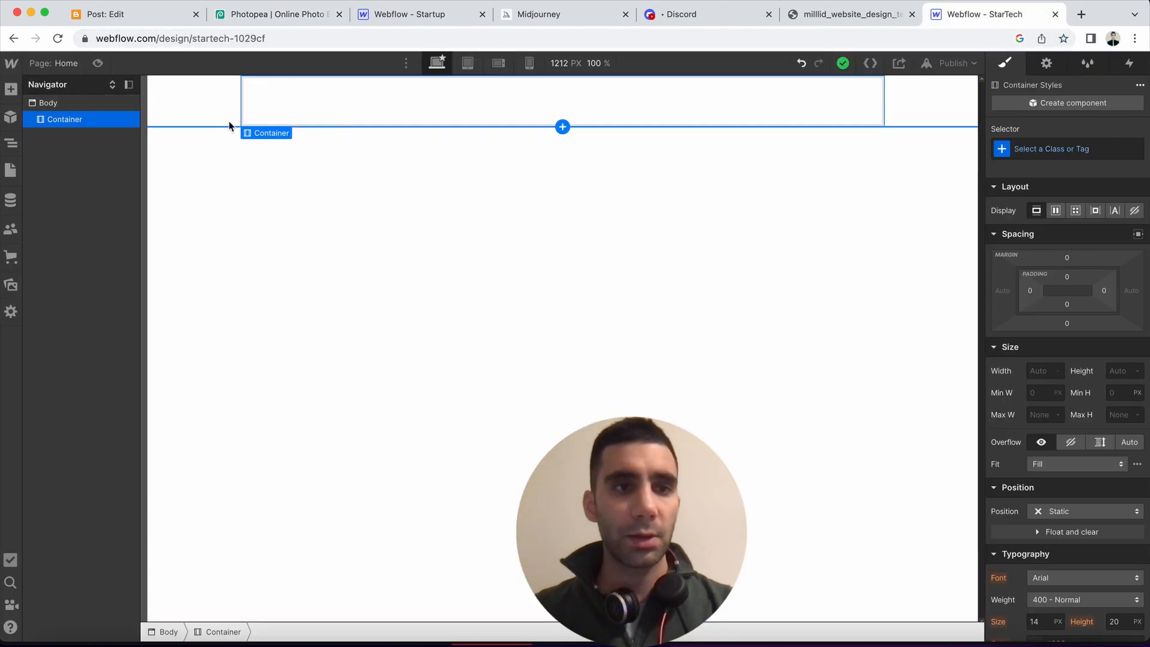
click(68, 102)
scroll(1022, 551, down, 10)
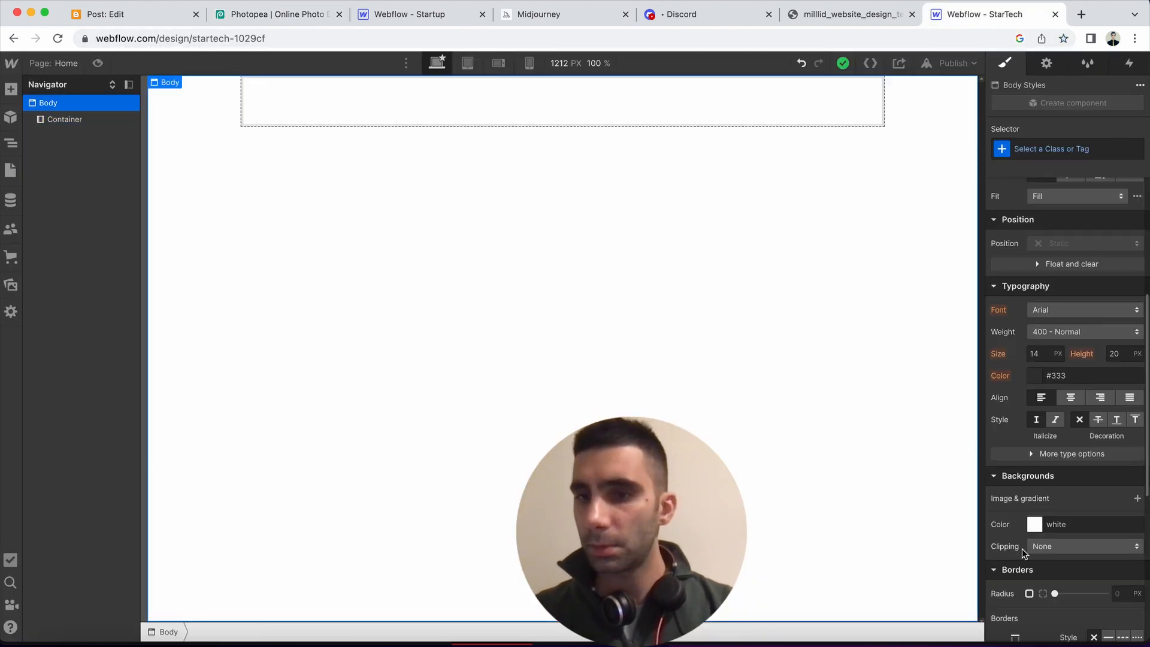
scroll(1004, 411, up, 3)
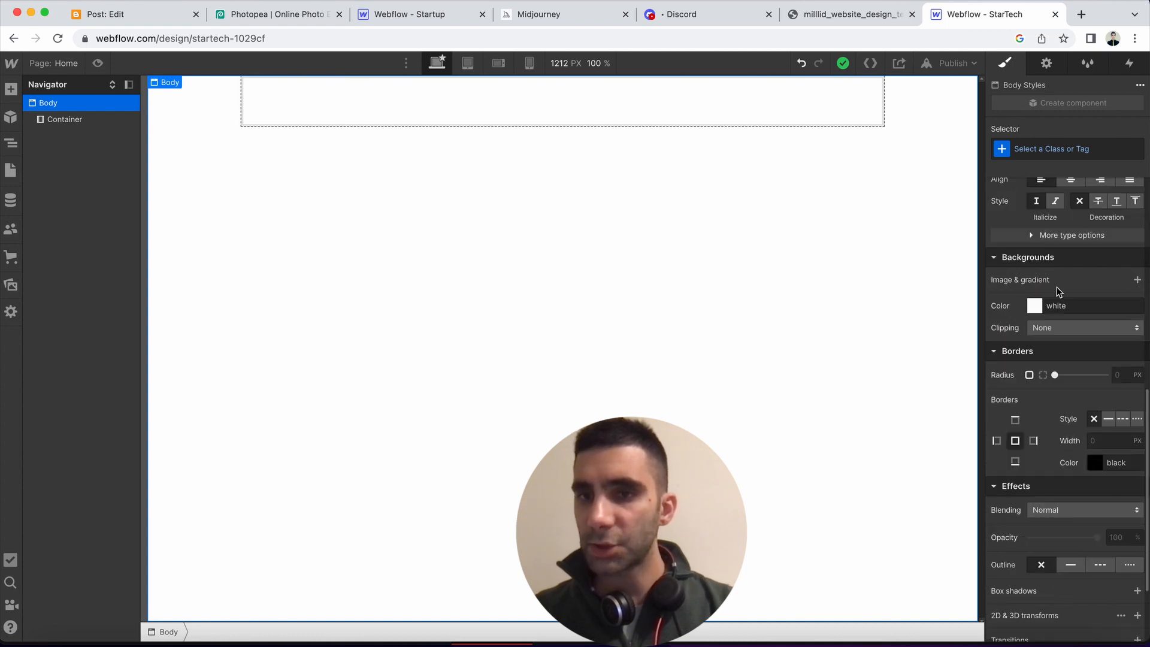
click(1137, 280)
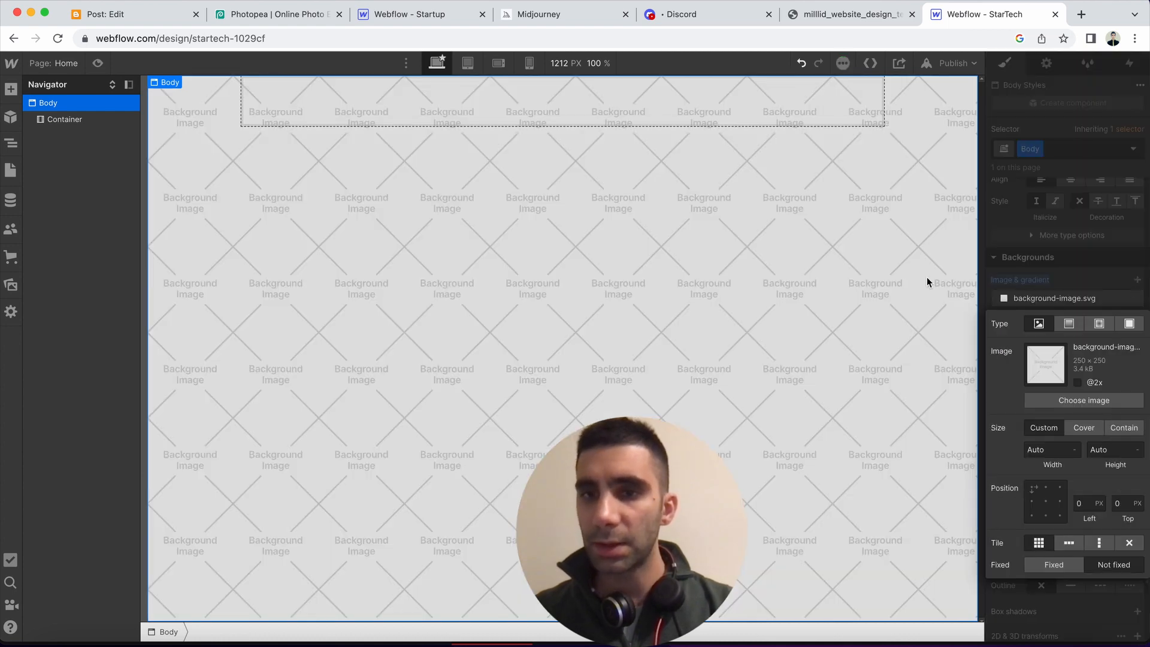
click(1069, 324)
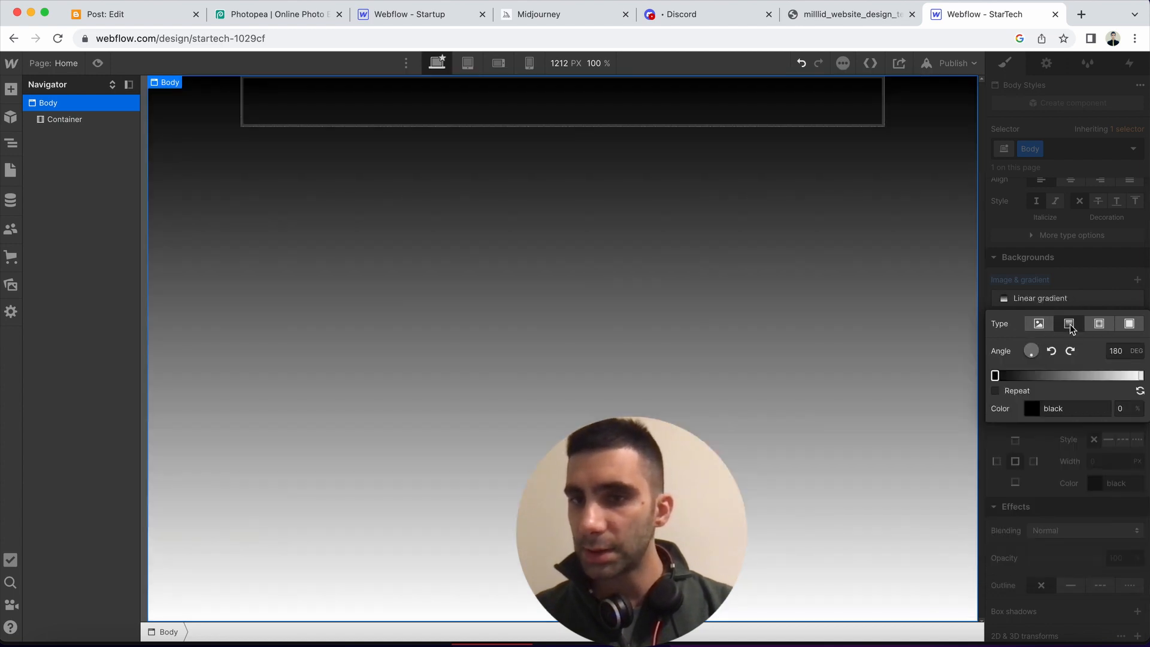
Set the Body gradient's end stop to #d7d1cf and its angle to 90 degrees
click(1140, 374)
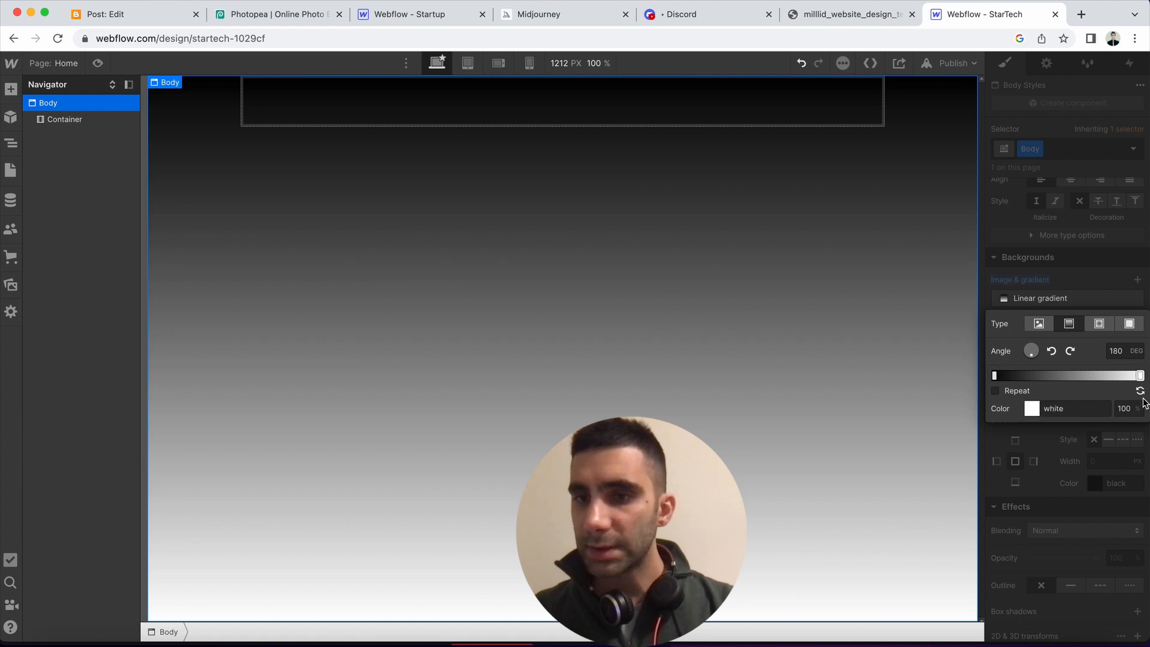
click(1071, 408)
key(super+v)
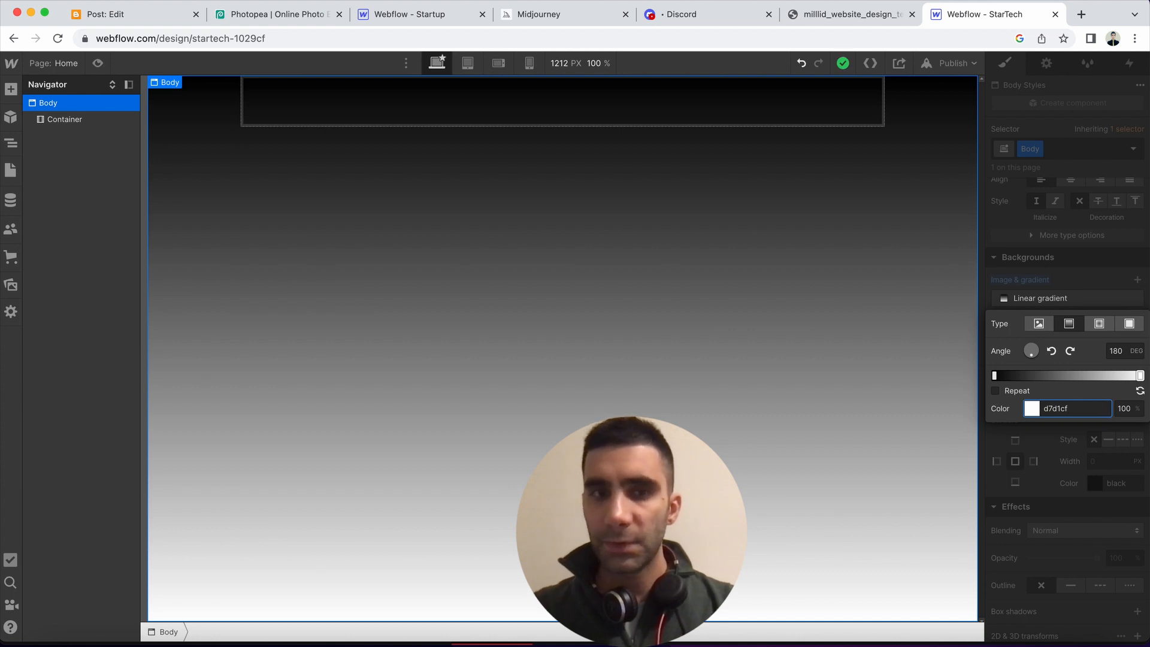
key(Return)
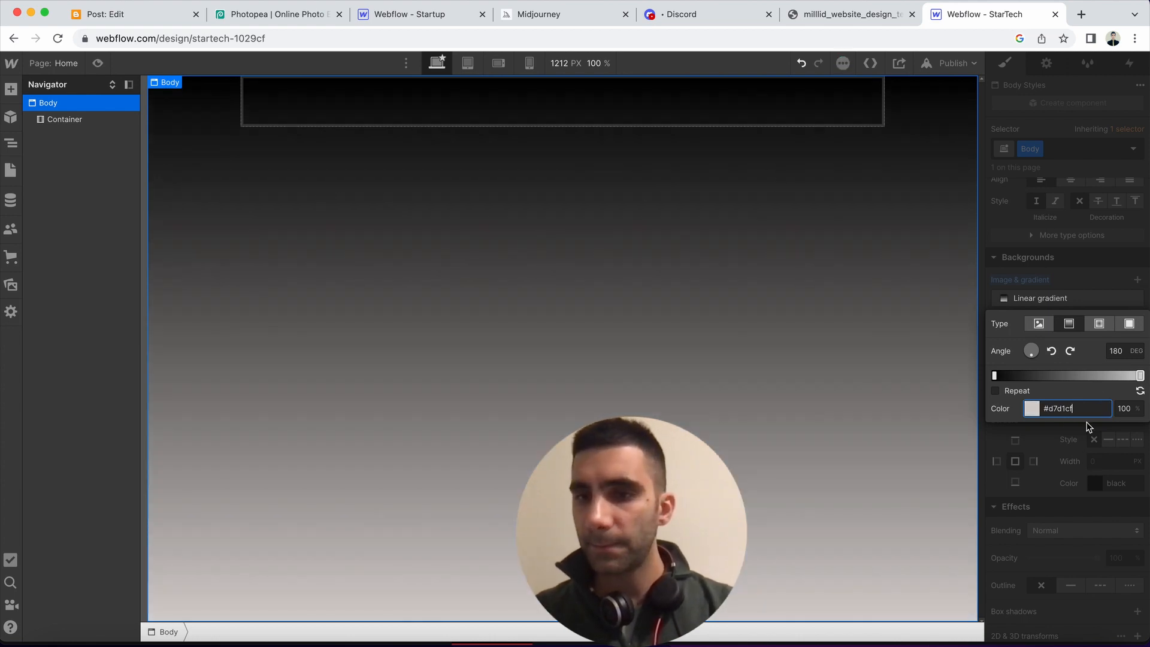
click(1114, 352)
text(90)
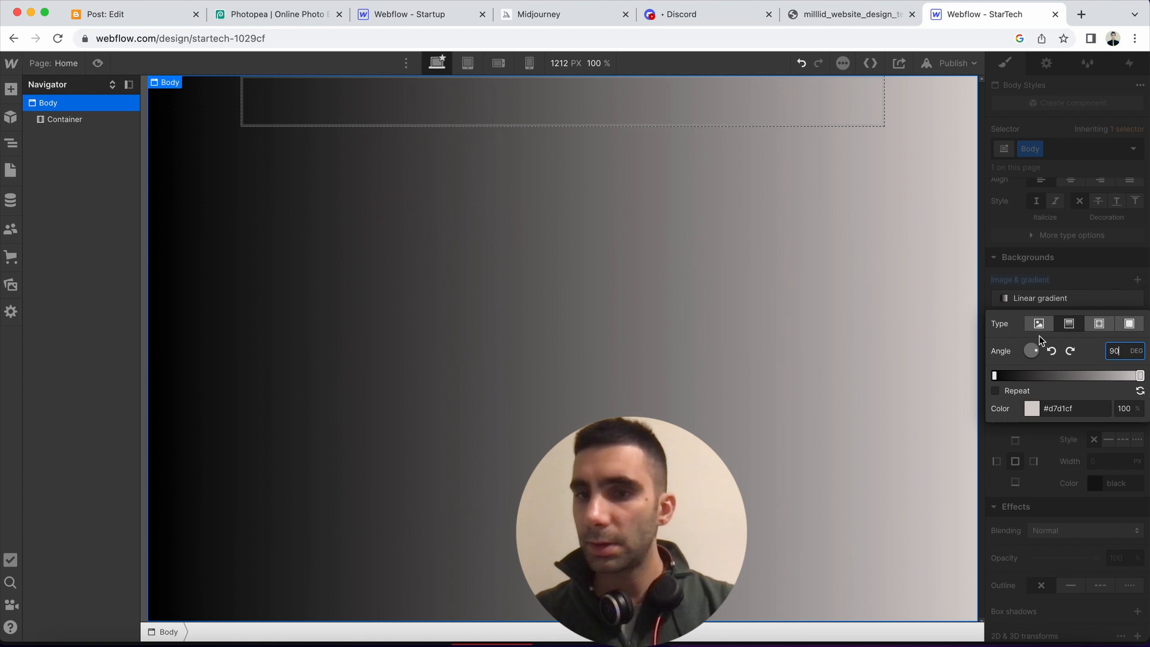
Move the Photopea tab beside the rocket template tab, then sample the image's outer left background and select its hex code cbcbc6
click(830, 13)
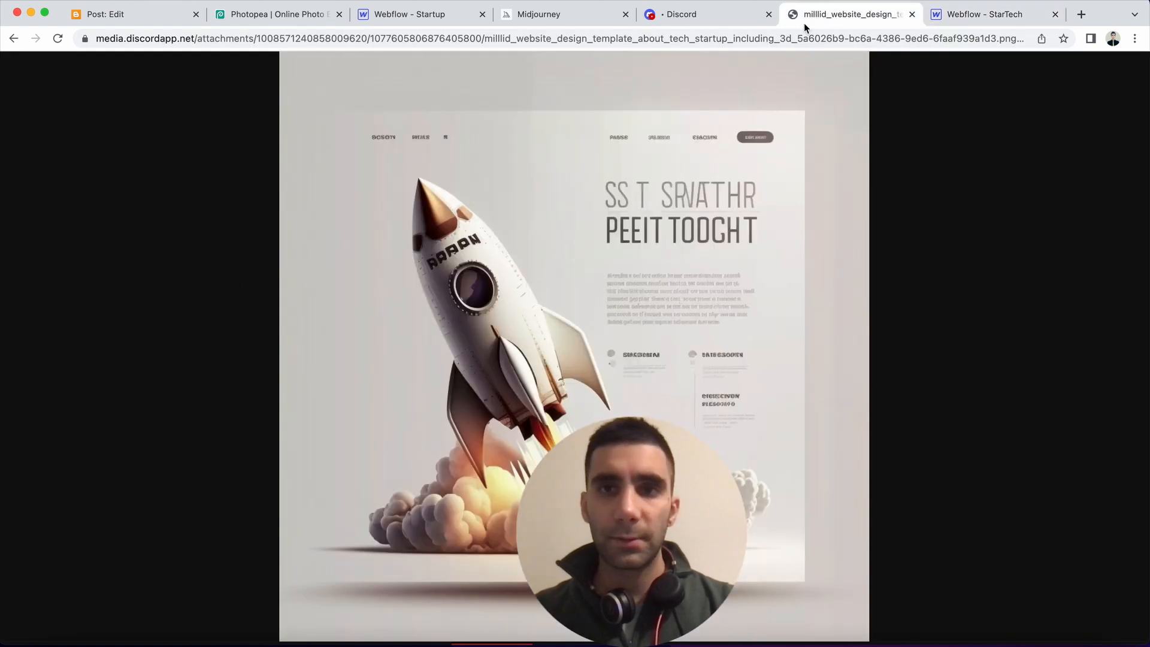
click(258, 14)
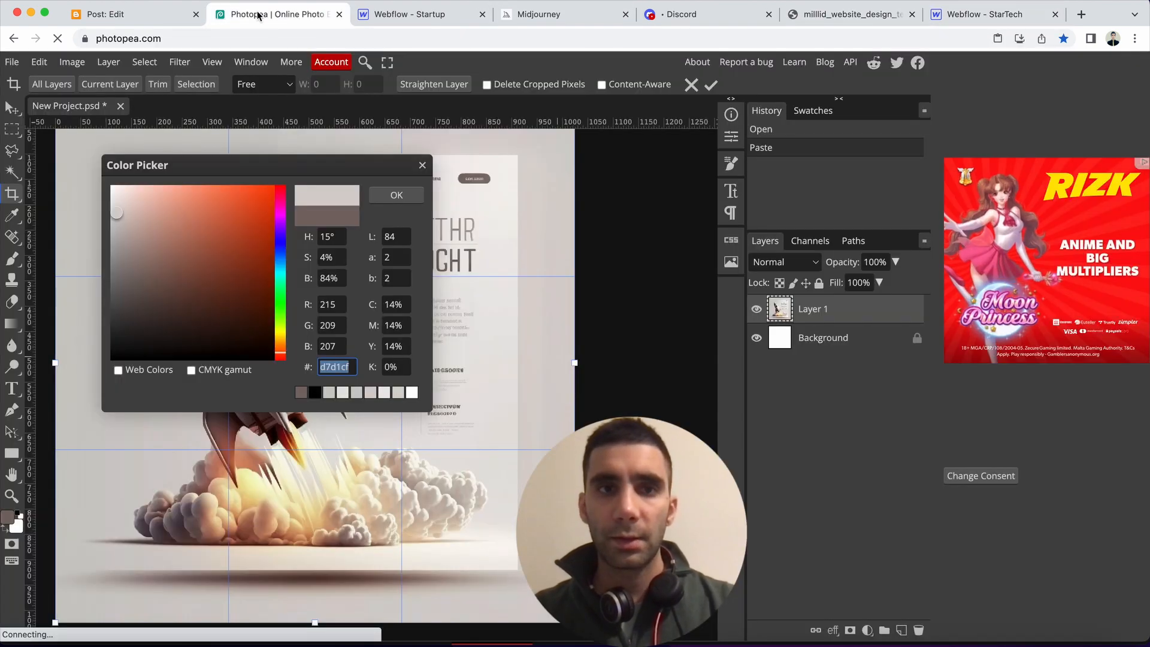
drag(258, 14, 706, 16)
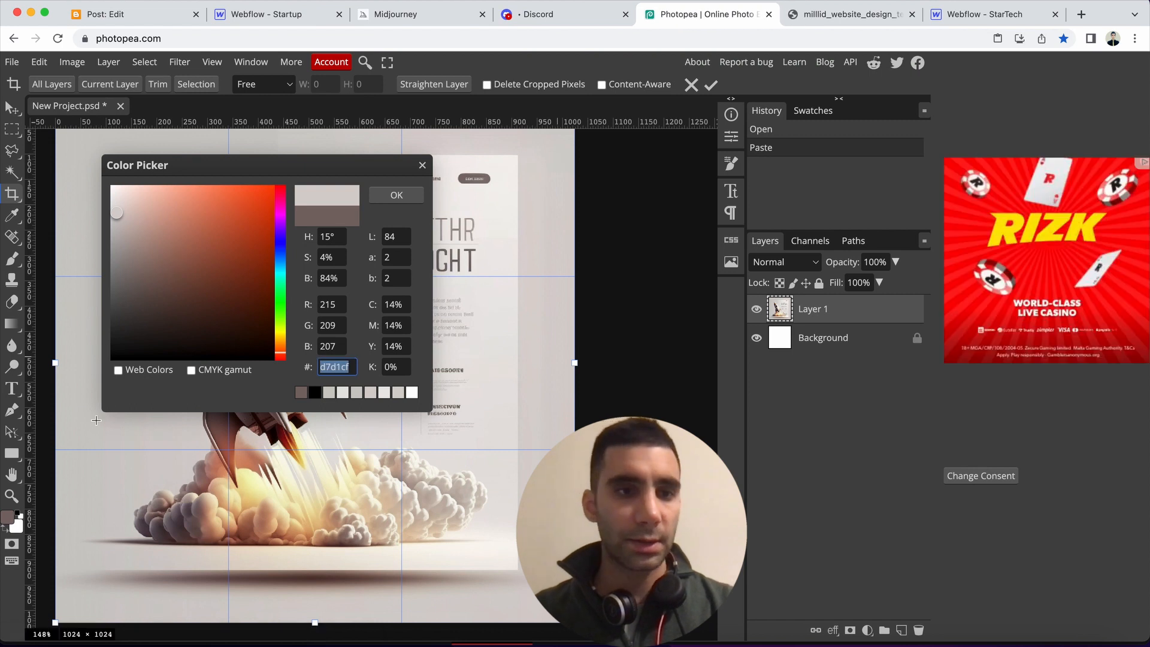
text(cbcbc6)
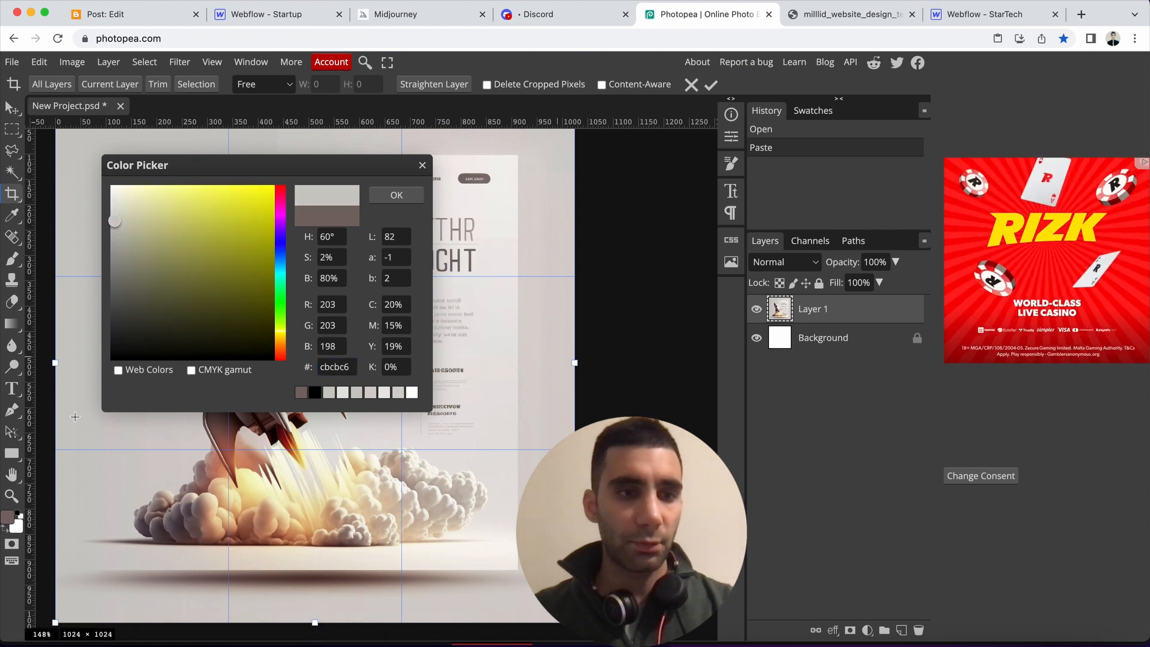
double_click(338, 367)
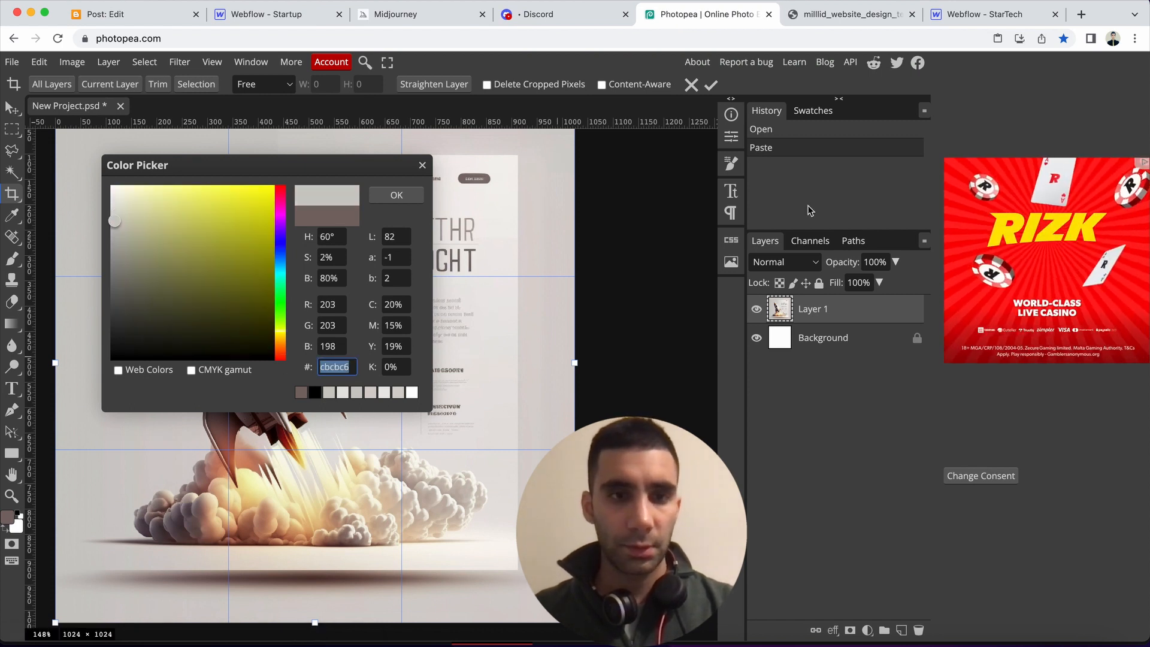
Switch back to Webflow and set the Body gradient's start stop to #cbcbc6
click(1008, 18)
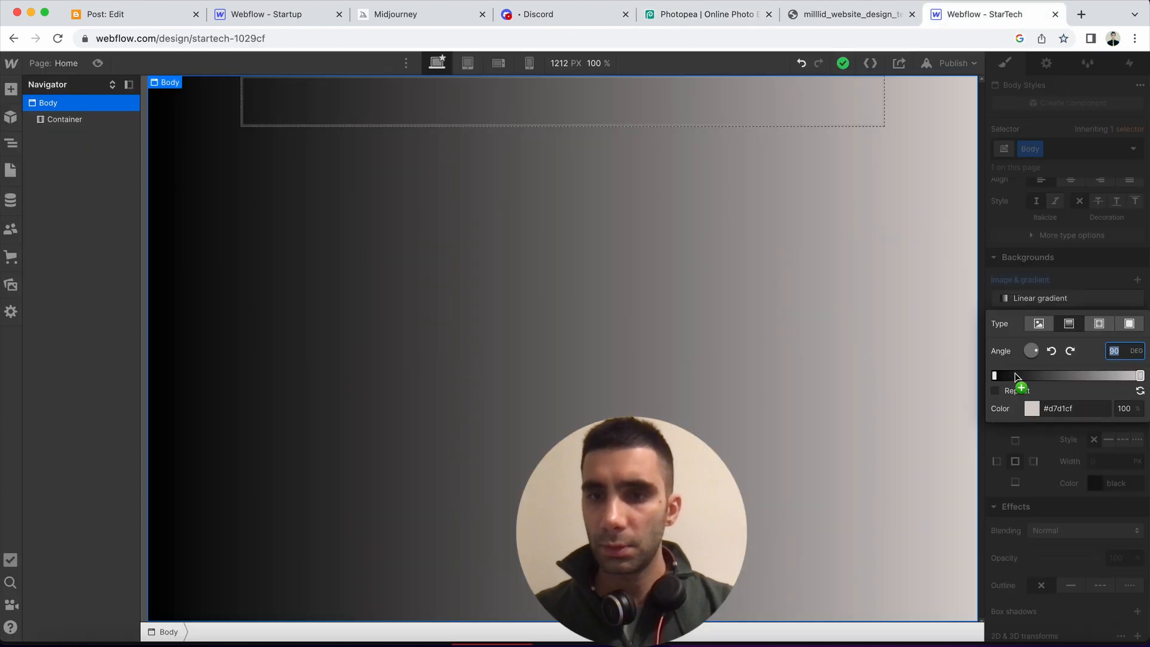
click(996, 375)
click(1070, 410)
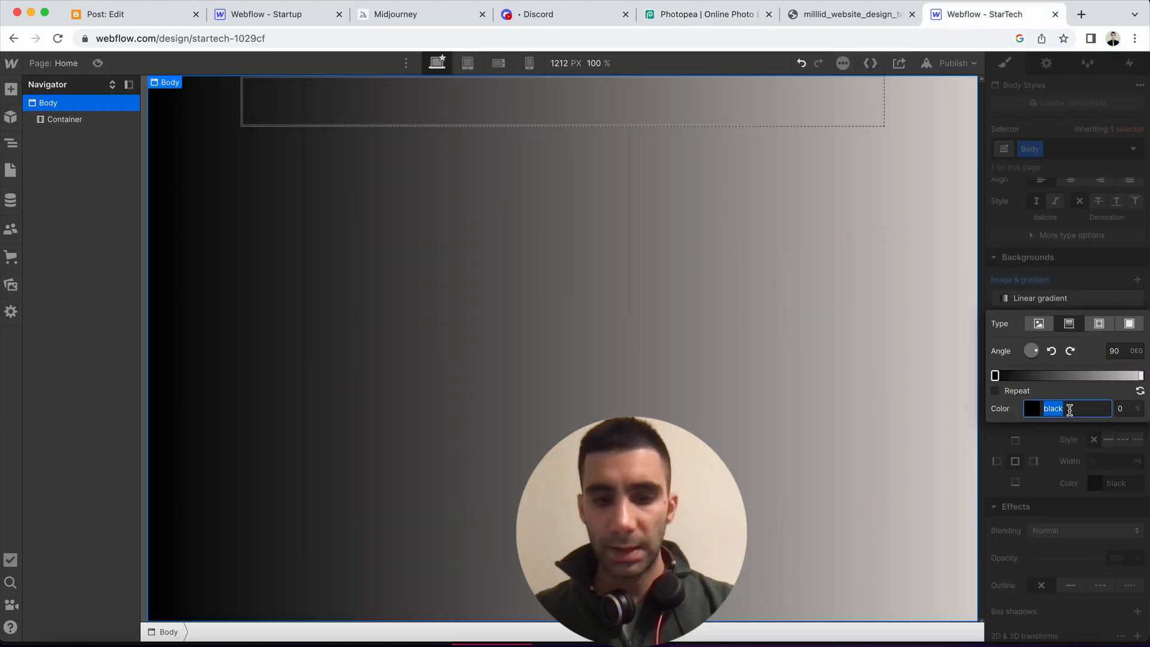
text(#cbcbc6)
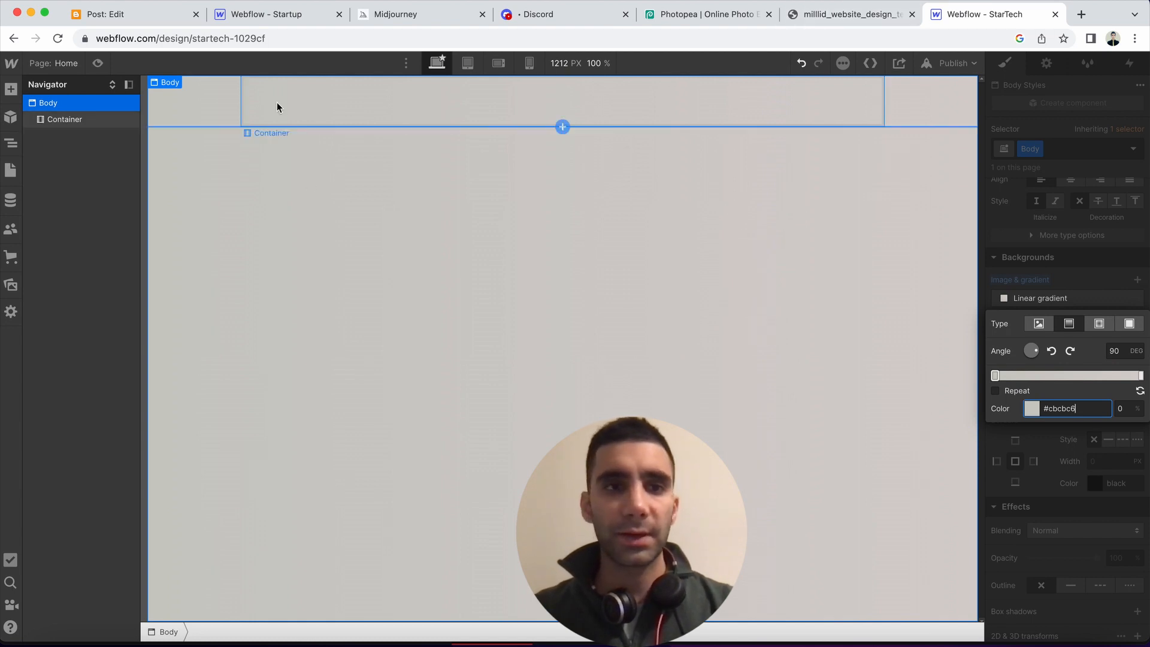
Switch to Photopea, sample the light area on the right of the image's inner panel and select its hex code e7e2e1
click(694, 13)
text(e7e2e1)
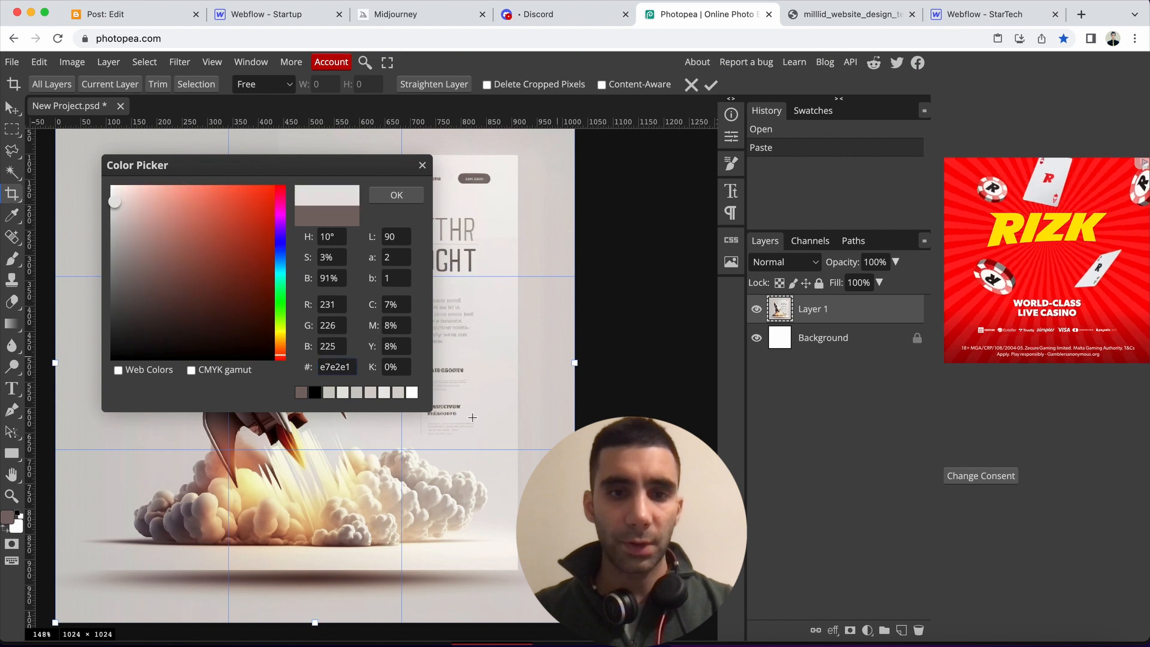
double_click(335, 366)
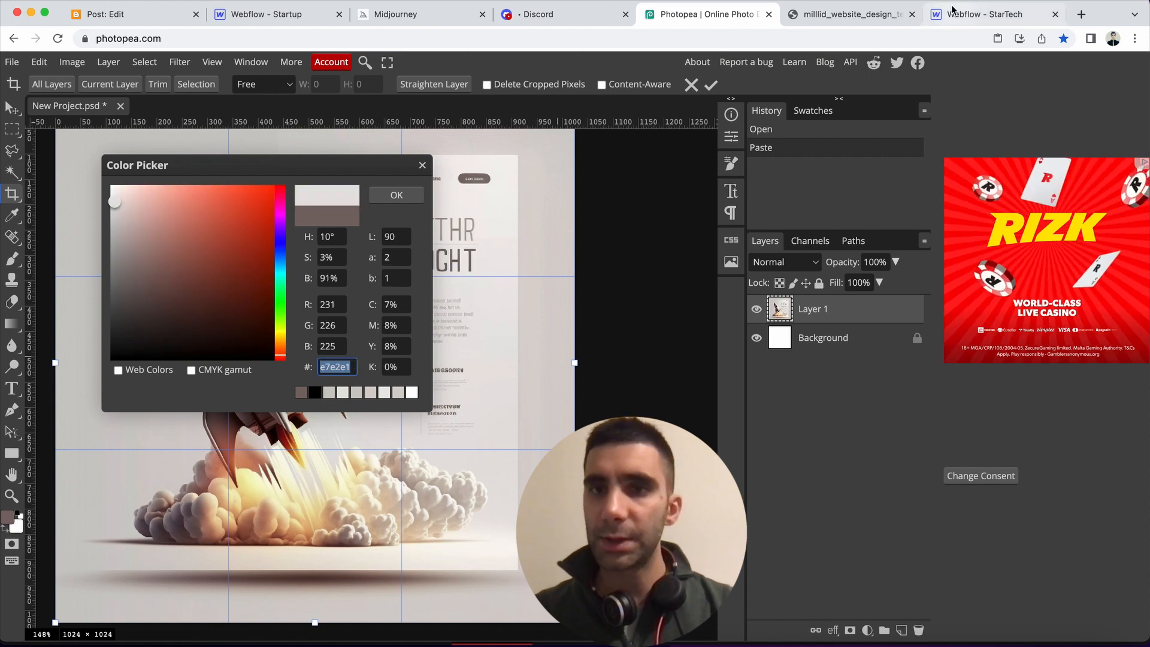
Return to Webflow and give the Container a linear gradient background
click(988, 14)
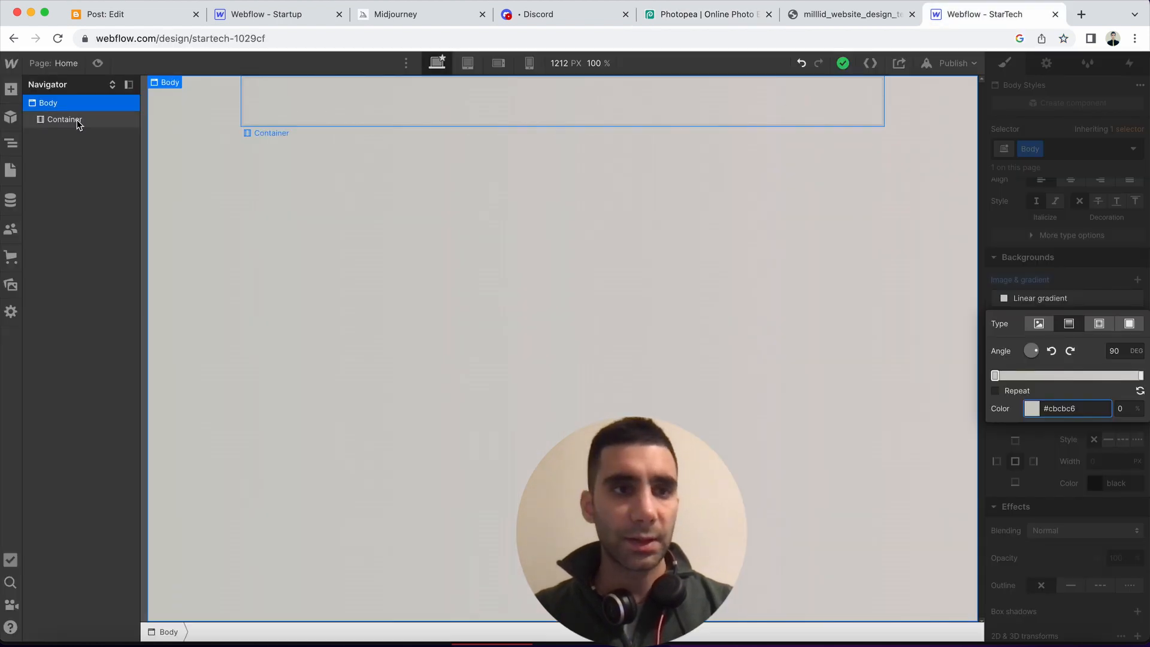
click(77, 120)
scroll(1089, 442, down, 3)
scroll(1040, 414, up, 4)
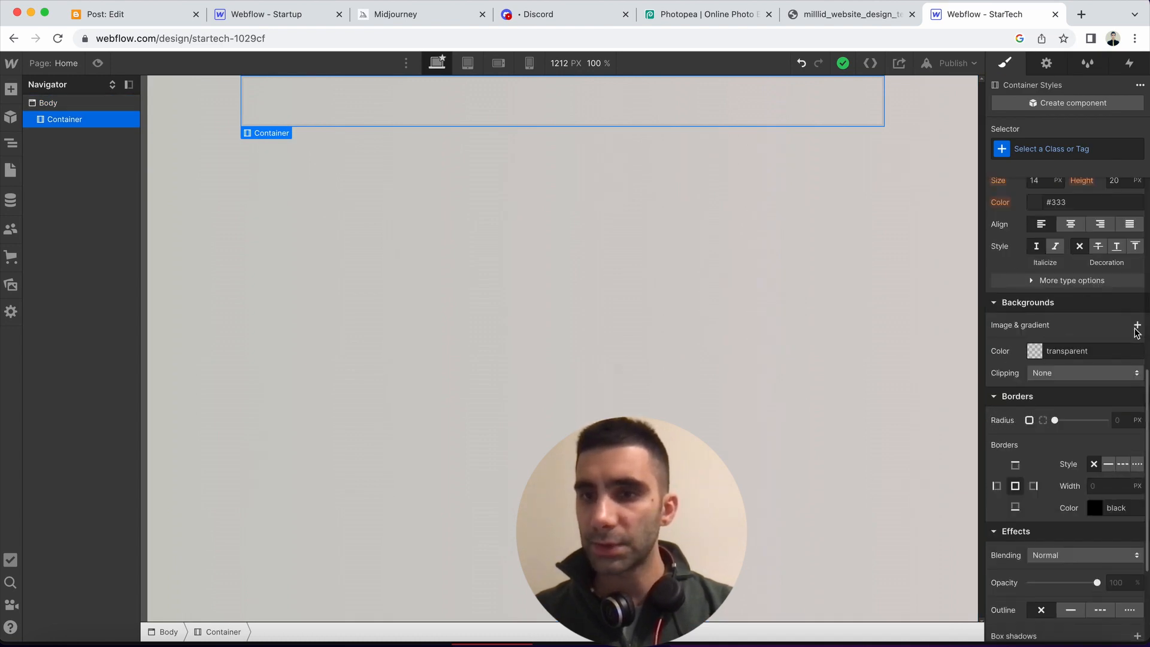
click(1138, 326)
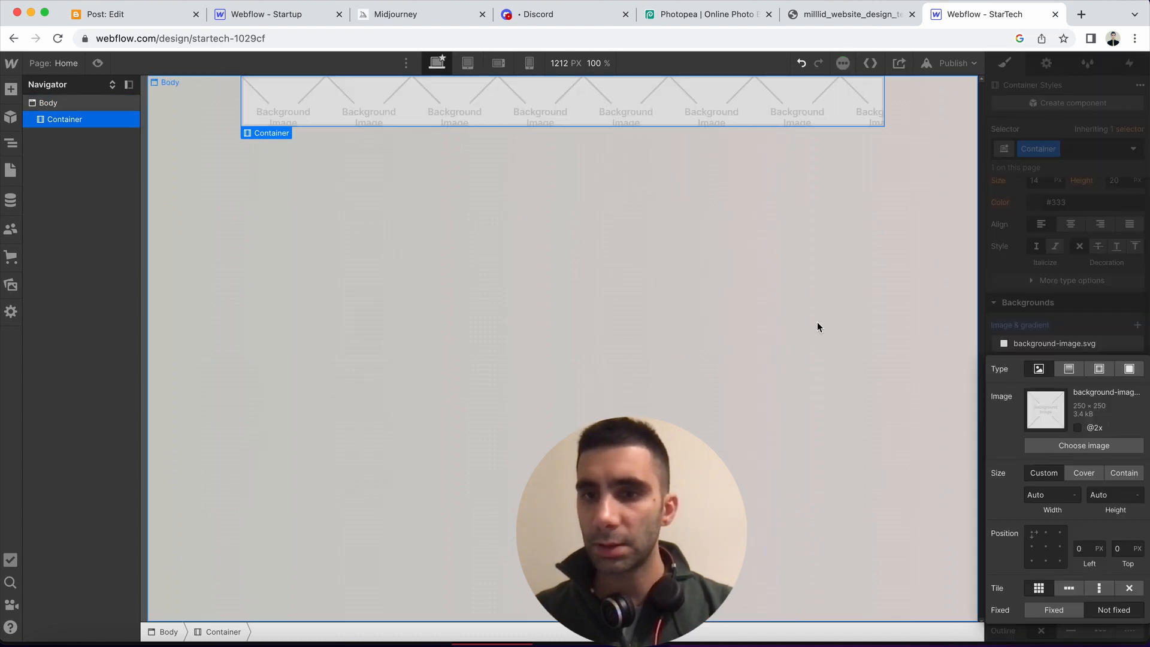
click(1070, 368)
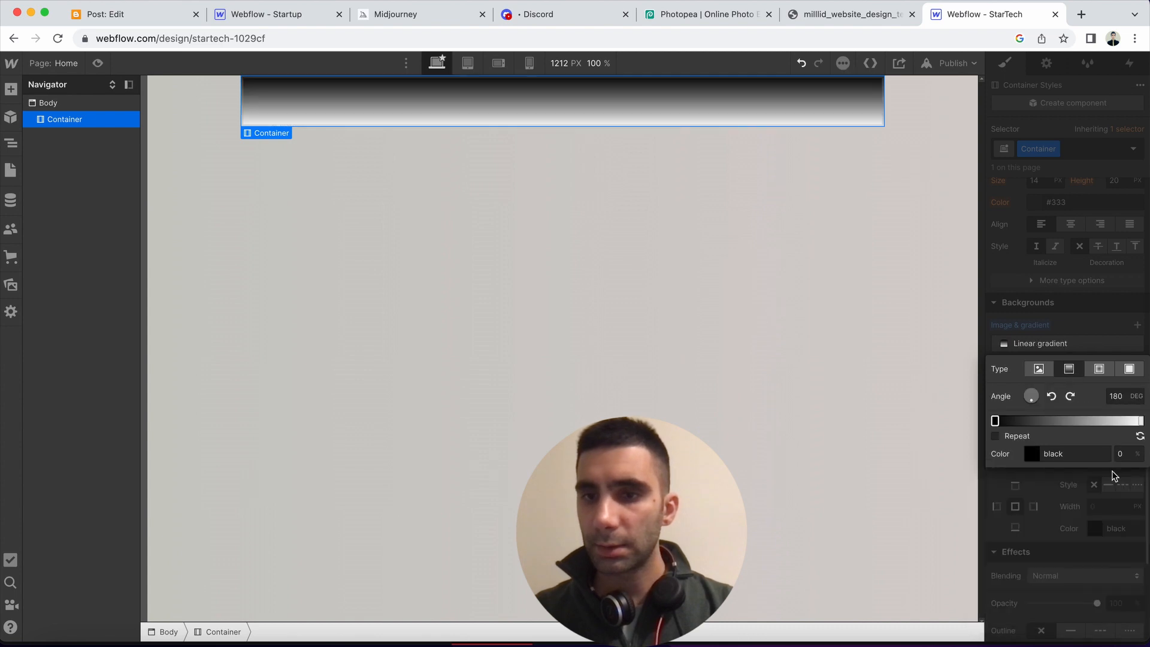
Set the Container gradient's end stop to #e7e2e1 and its angle to 90 degrees
click(1141, 421)
click(1068, 454)
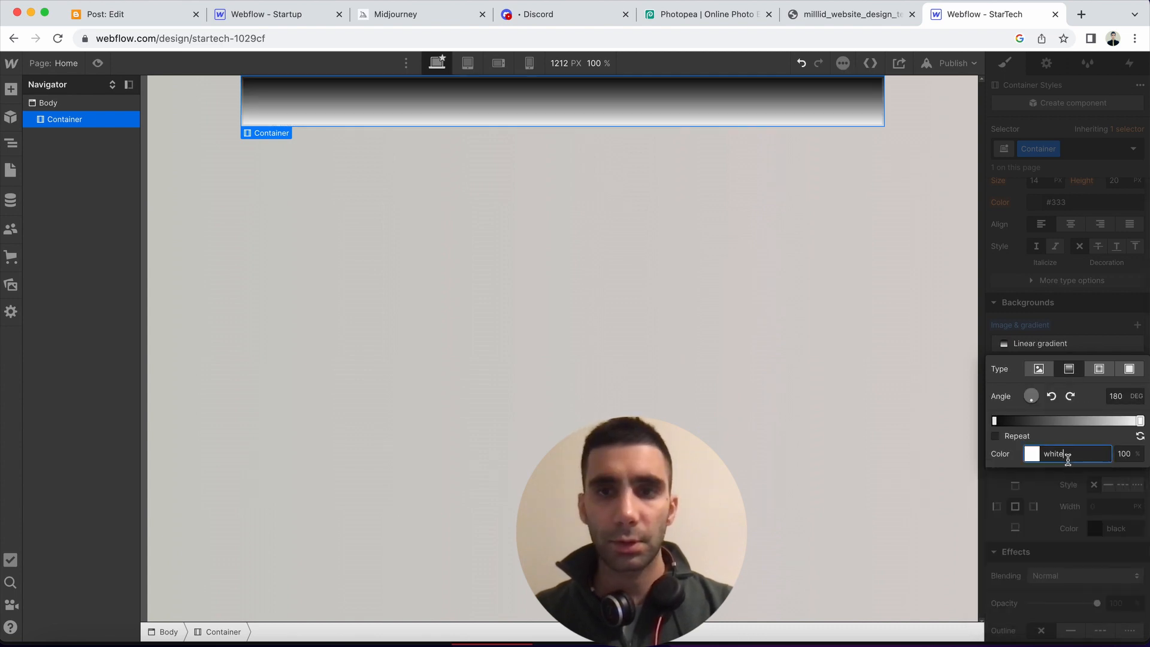
double_click(1054, 453)
text(e7e2e1)
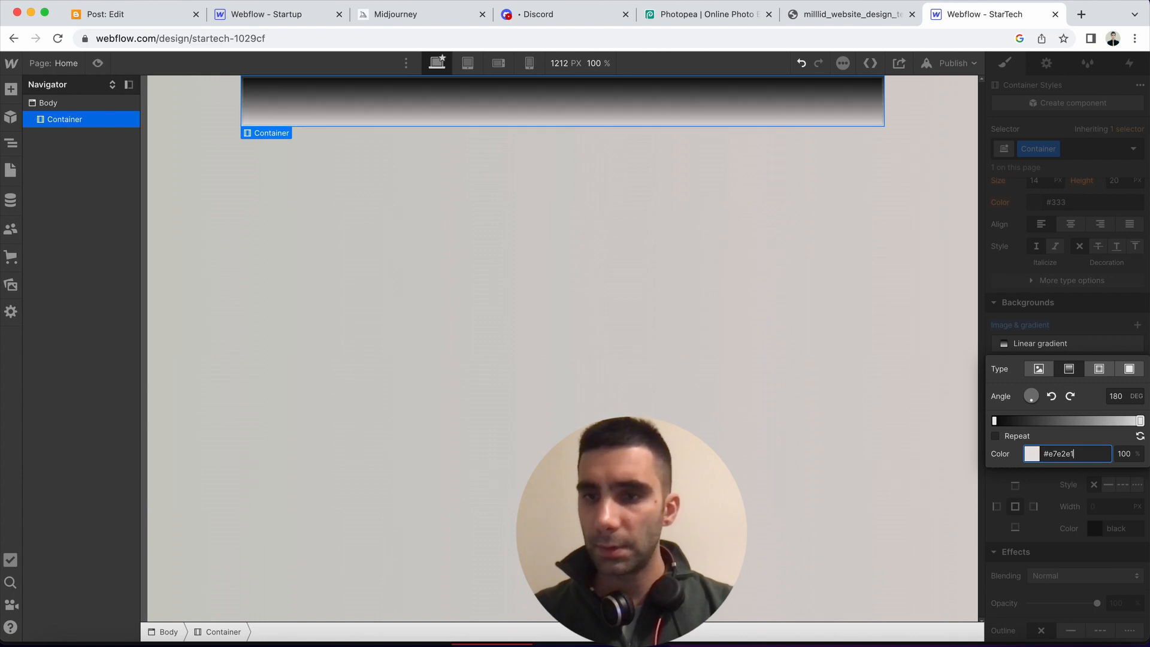
click(1115, 396)
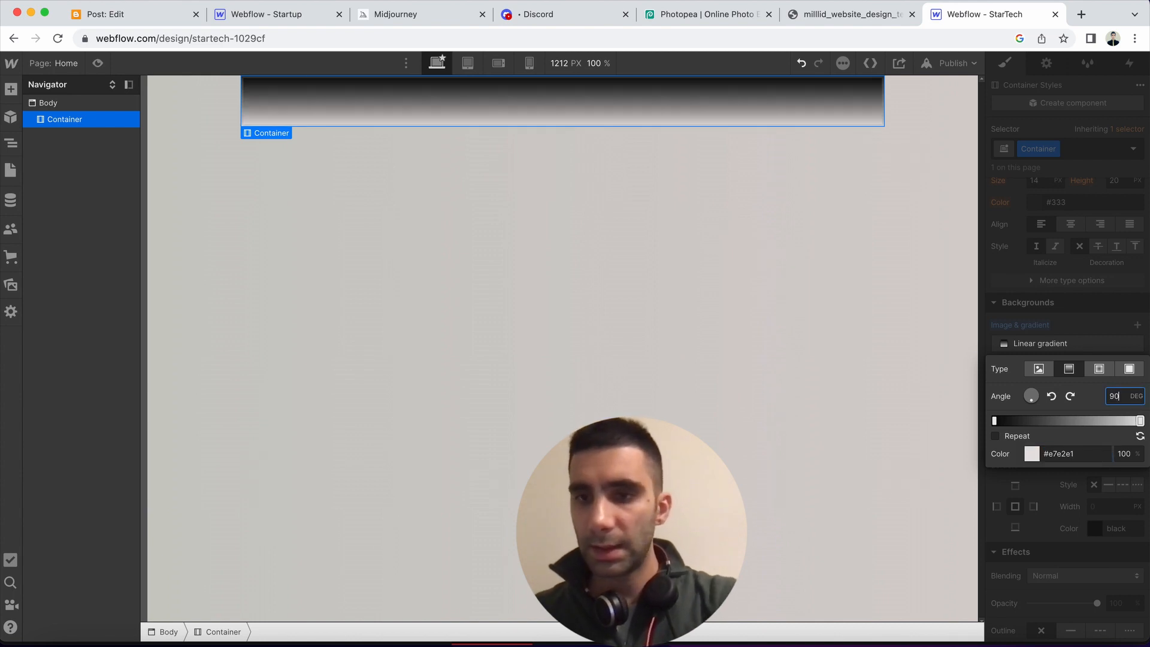
key(Return)
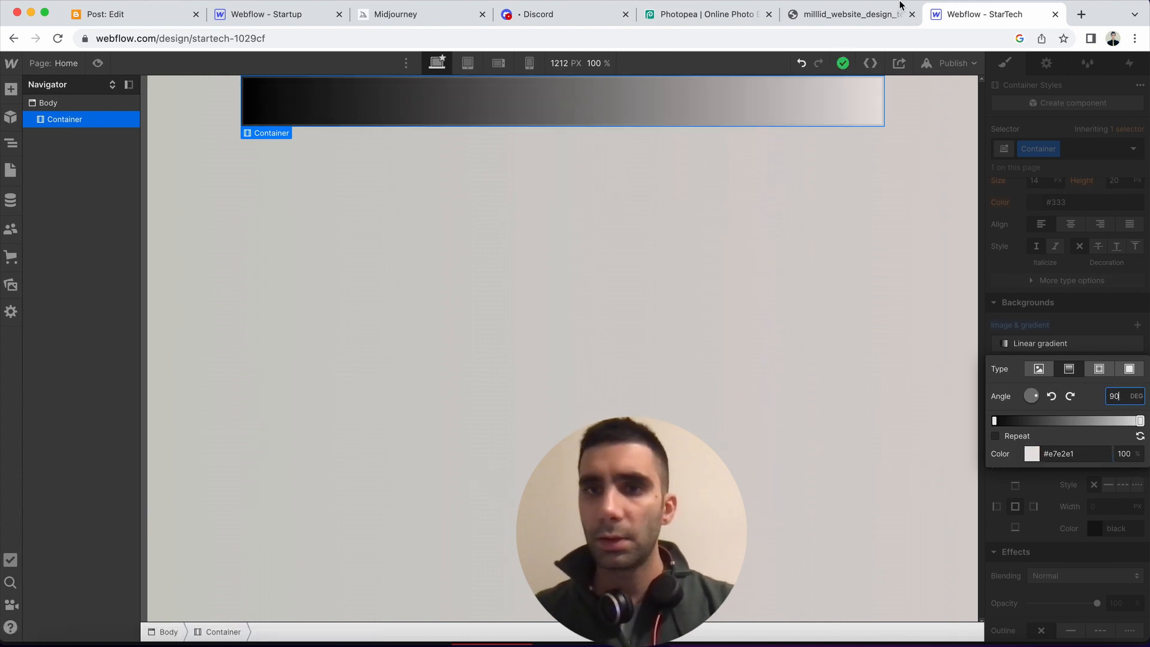
Switch to Photopea, sample the left side of the image's inner panel and select its hex code d0cbca
click(706, 14)
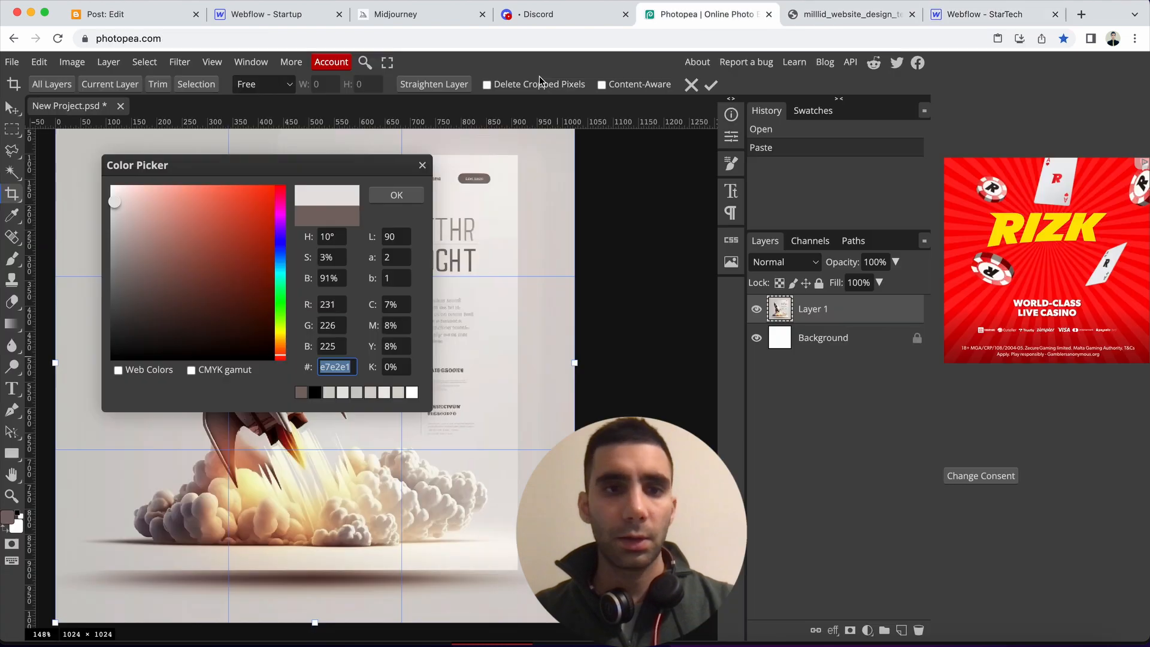
click(91, 466)
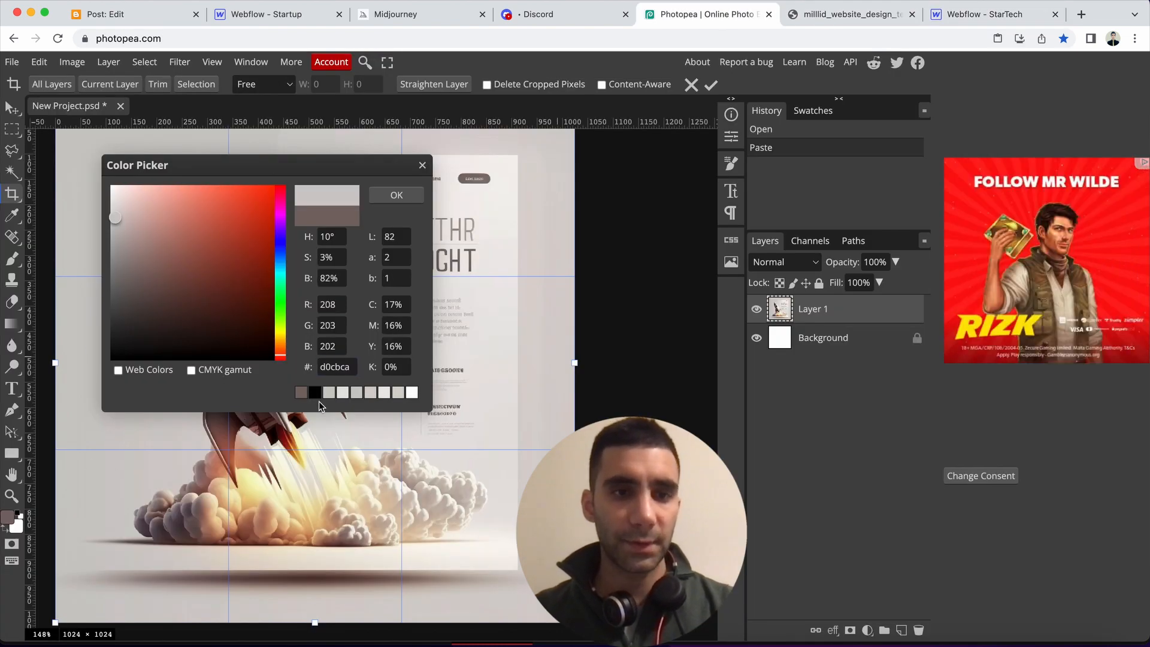
double_click(326, 366)
Switch to Webflow, set the Container gradient's start stop to #d0cbca and close the gradient settings
click(985, 15)
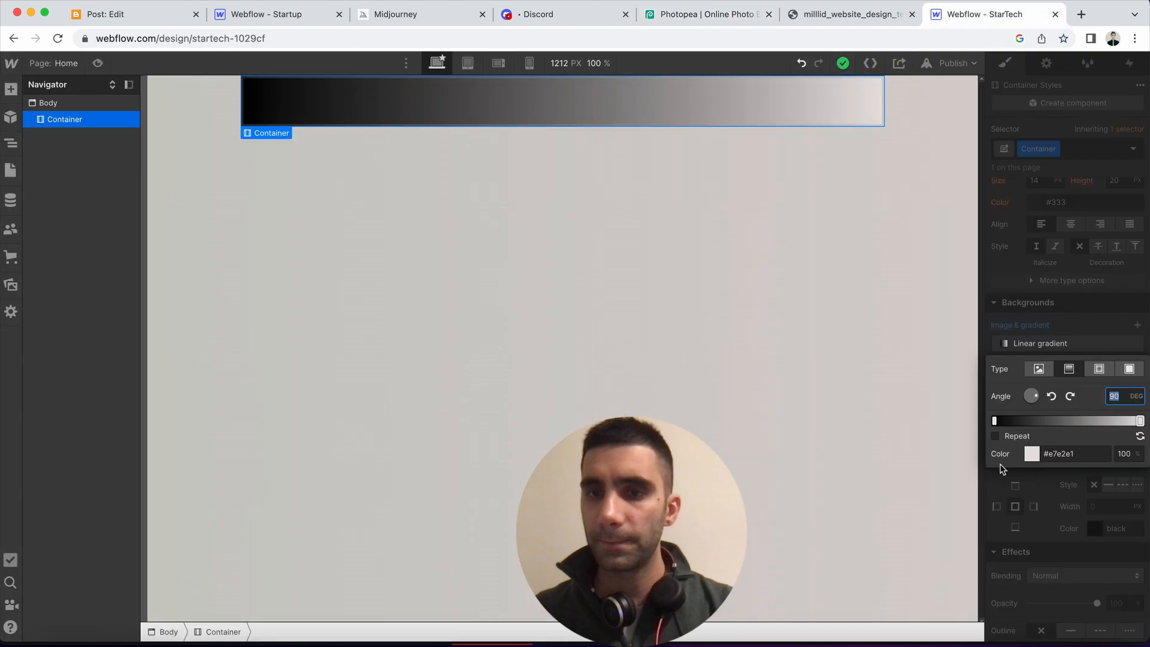
click(994, 421)
click(1071, 454)
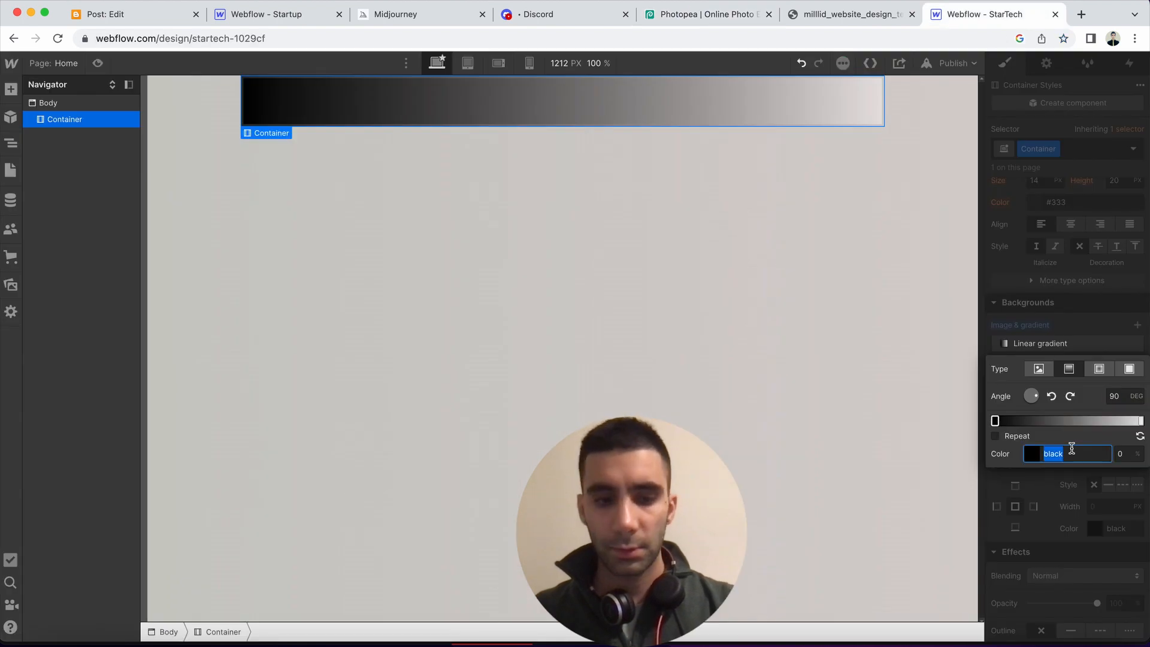
key(Return)
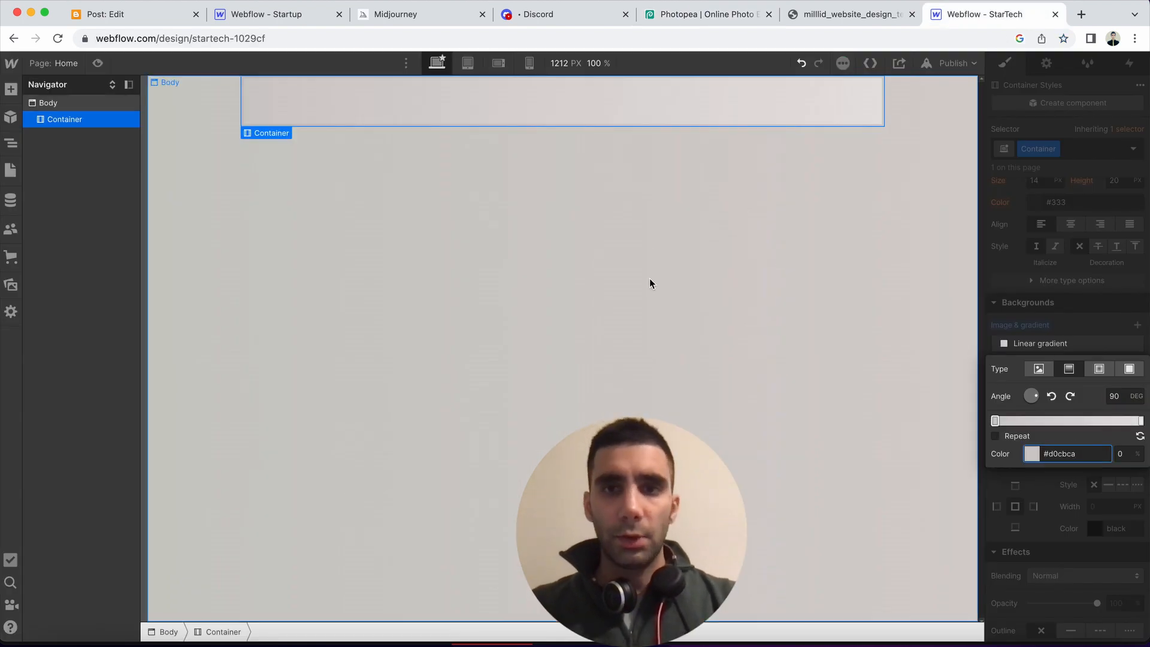
click(397, 193)
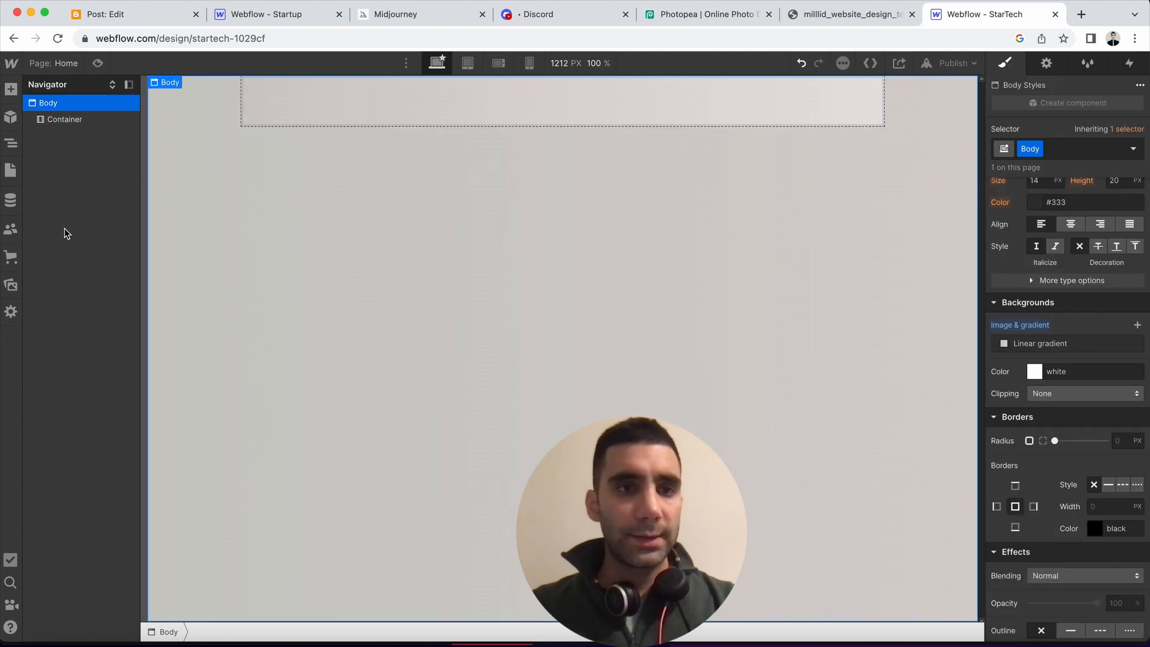
click(697, 18)
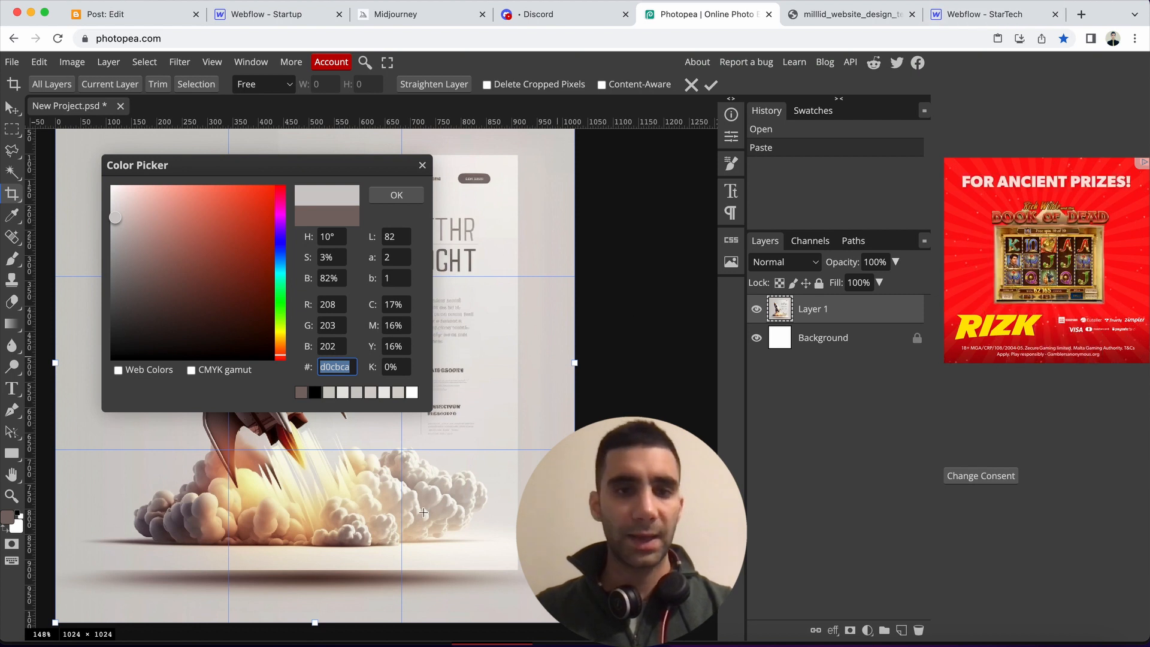
click(988, 14)
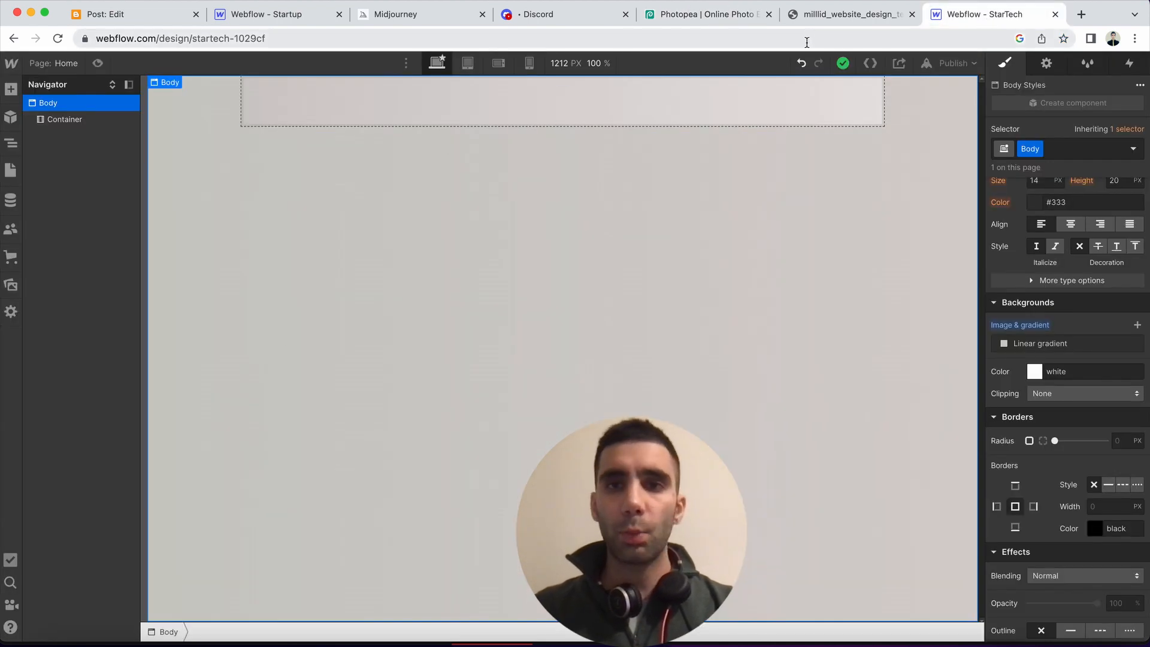
Add a Section inside the Container and check the header layout in the Midjourney design image before returning to Webflow
click(11, 89)
drag(71, 179, 71, 123)
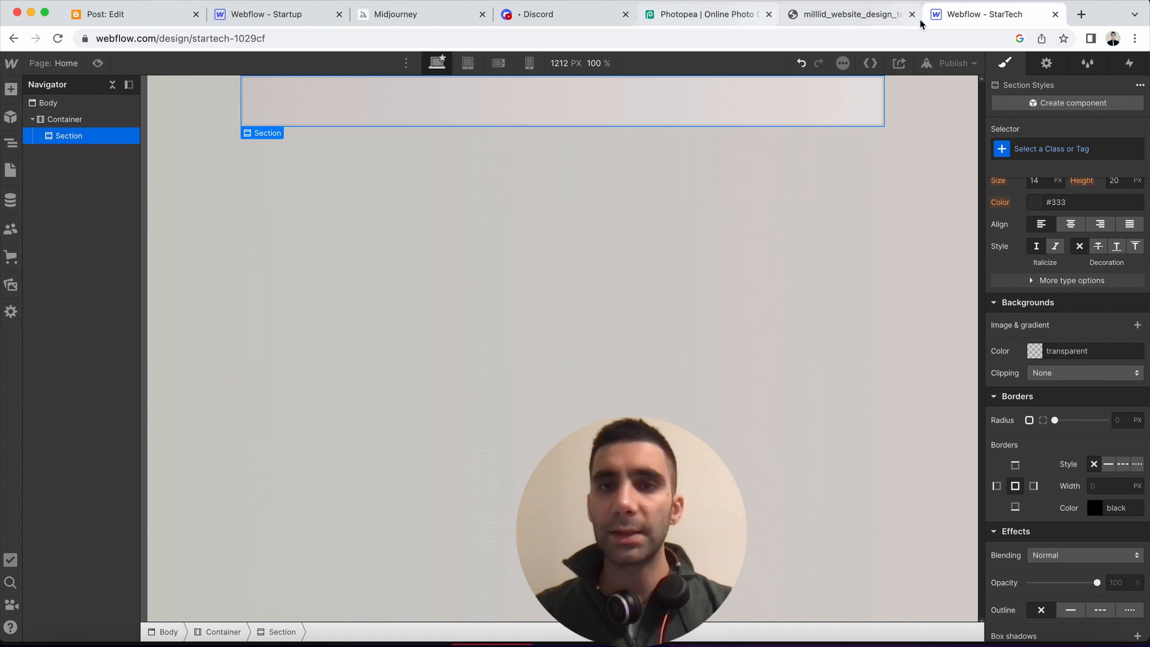
click(853, 17)
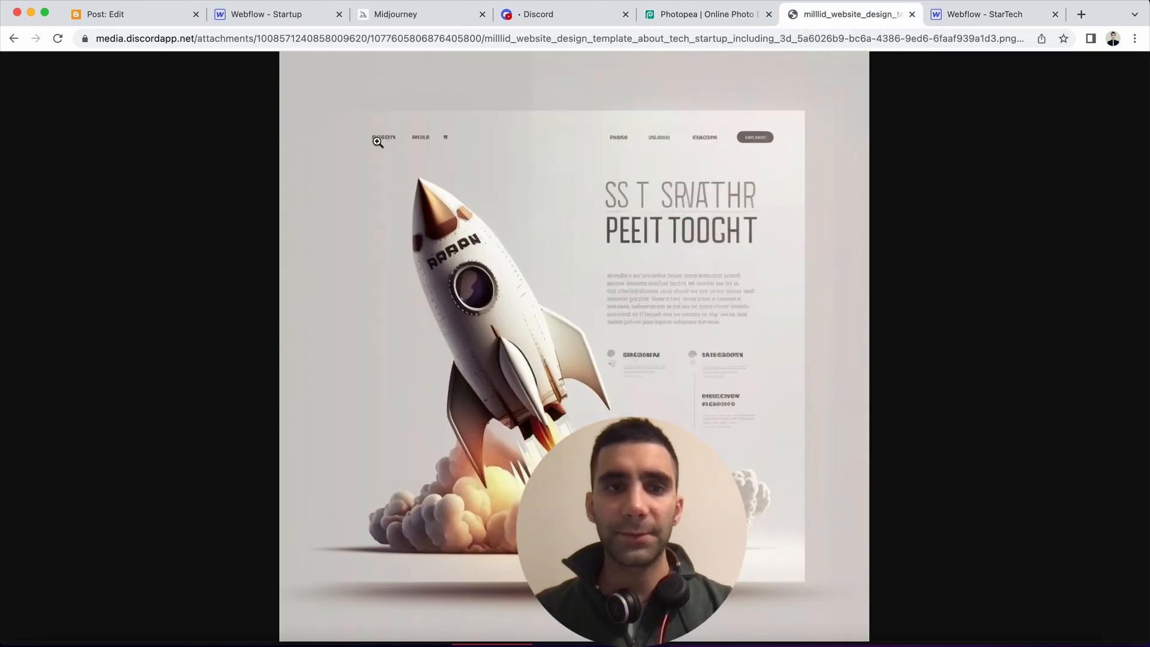
click(986, 15)
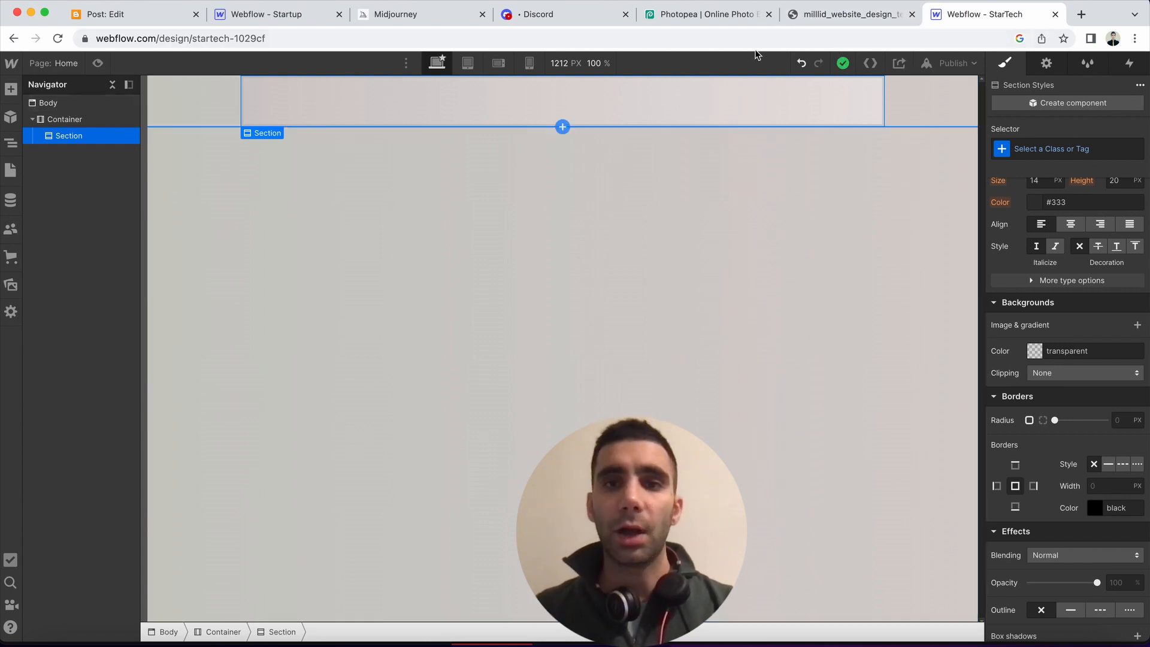
click(847, 13)
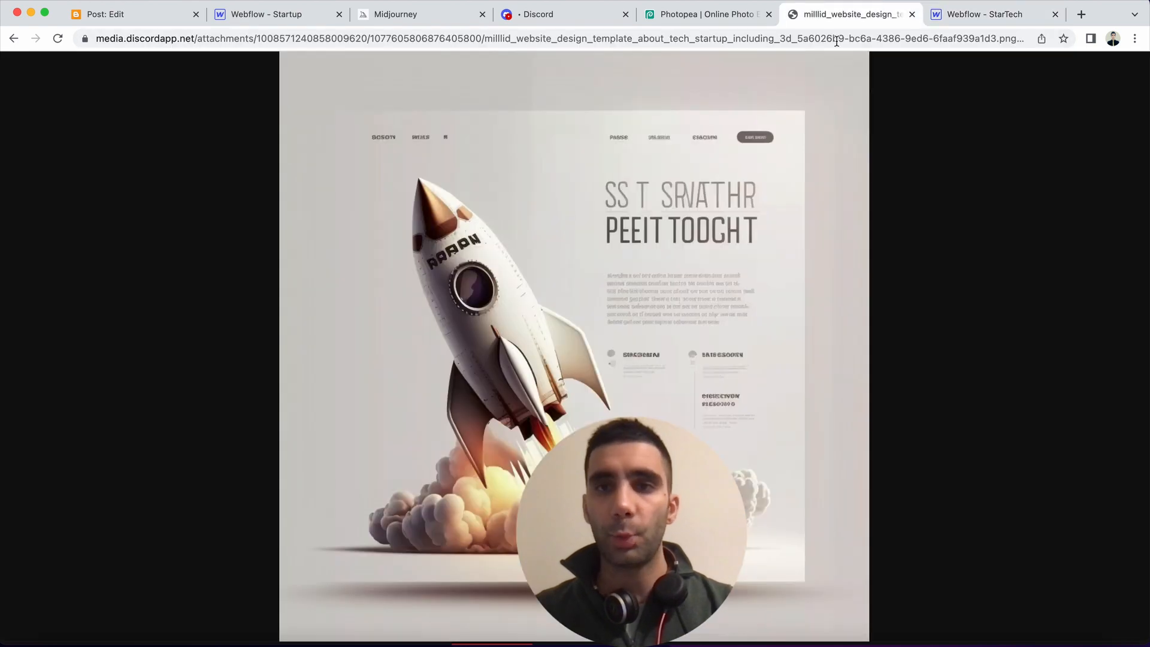
click(994, 7)
click(856, 15)
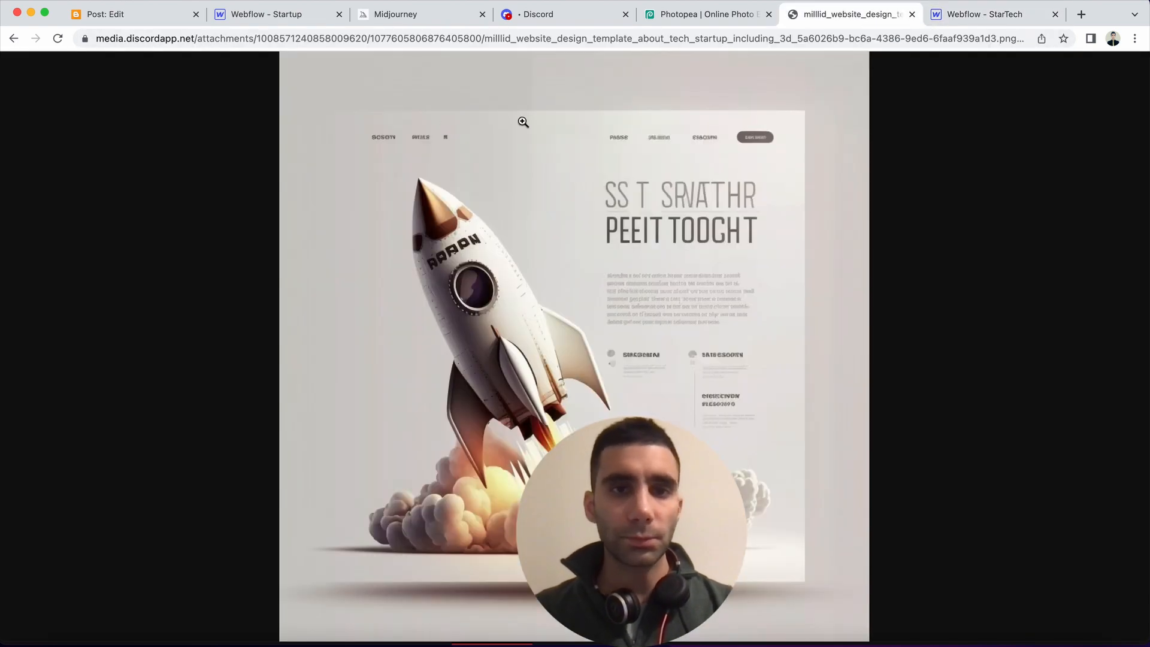
click(990, 18)
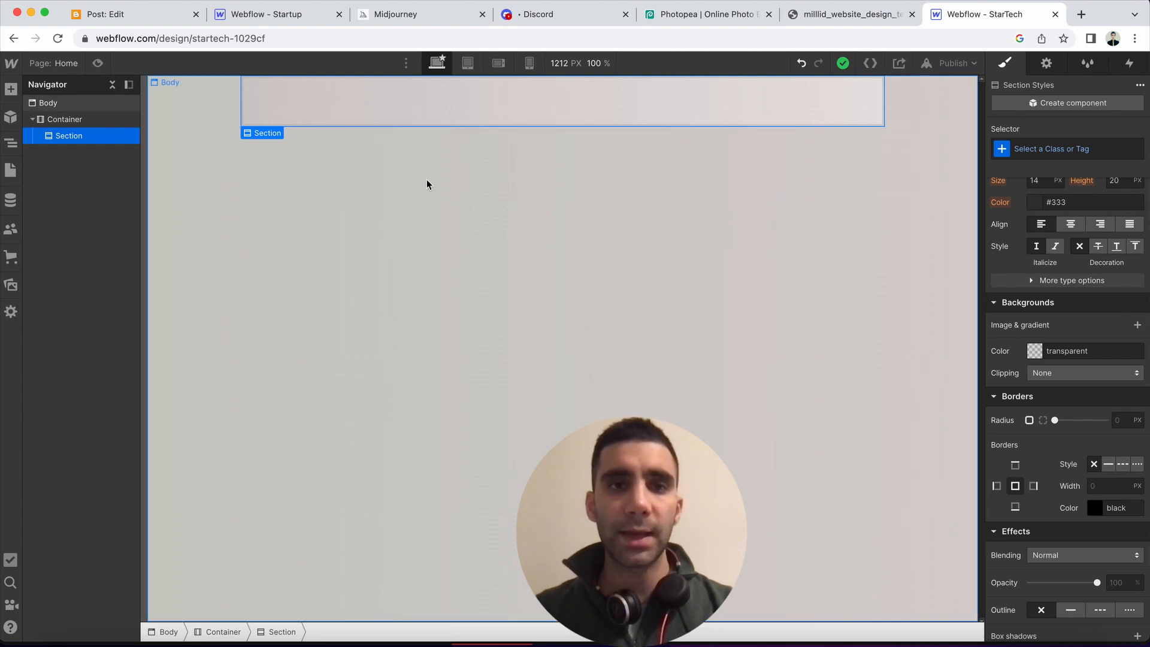
Add a Text Block inside the Section and replace its placeholder text with "StarTech"
click(11, 90)
scroll(102, 371, down, 5)
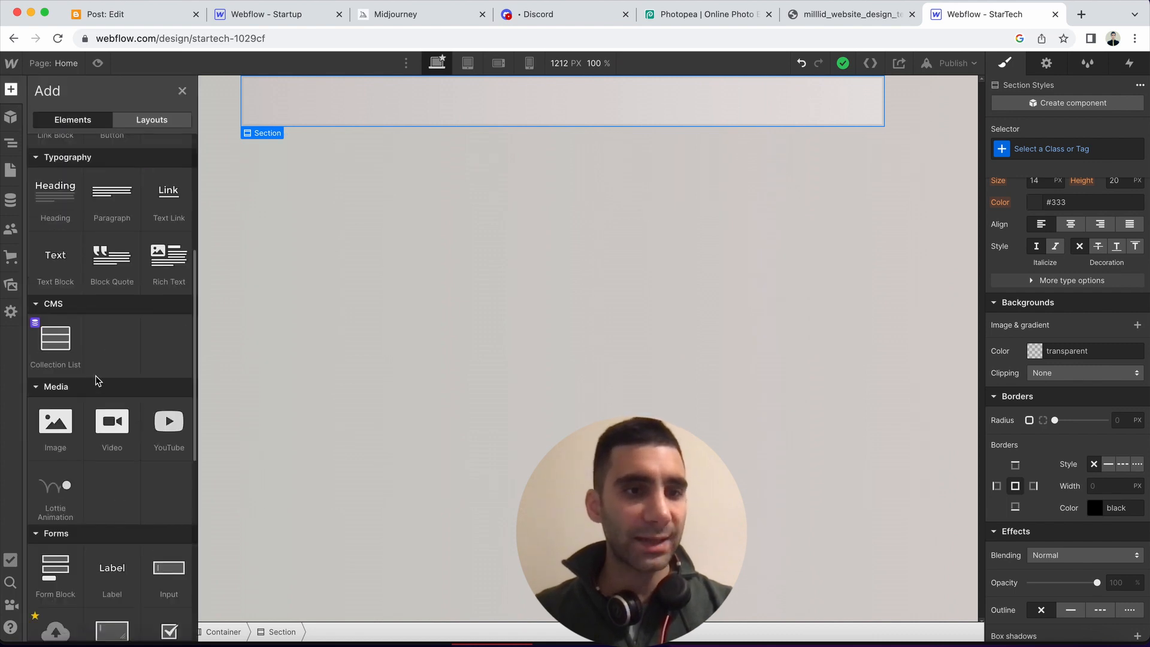
scroll(95, 381, up, 5)
drag(80, 518, 240, 110)
double_click(285, 79)
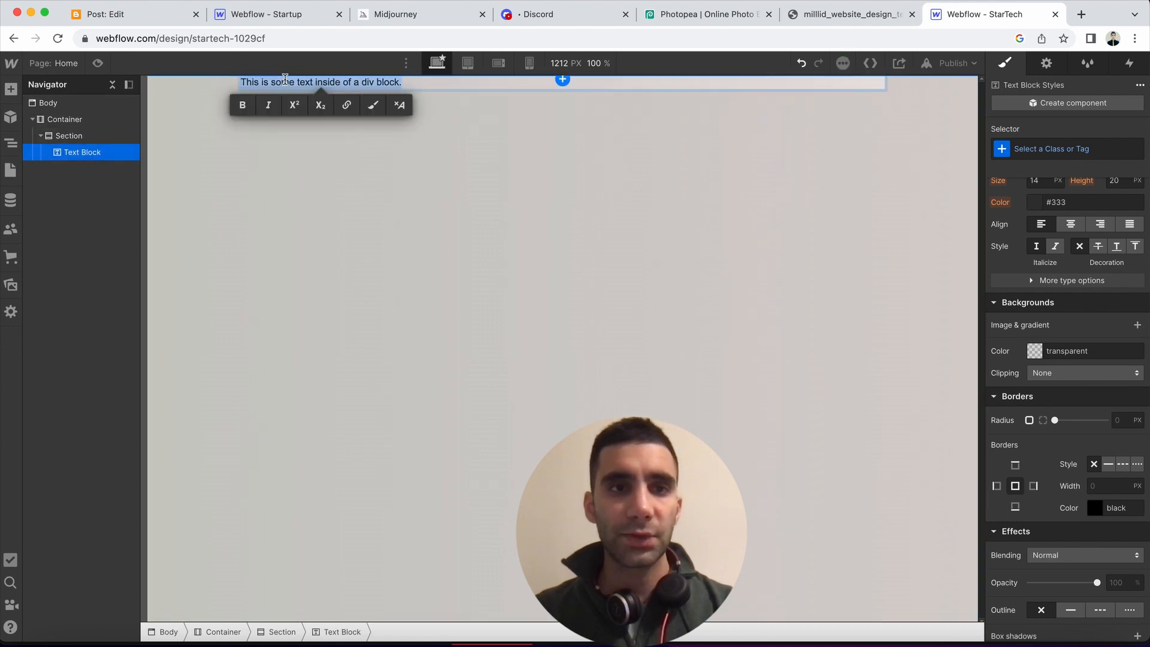
text(sdf)
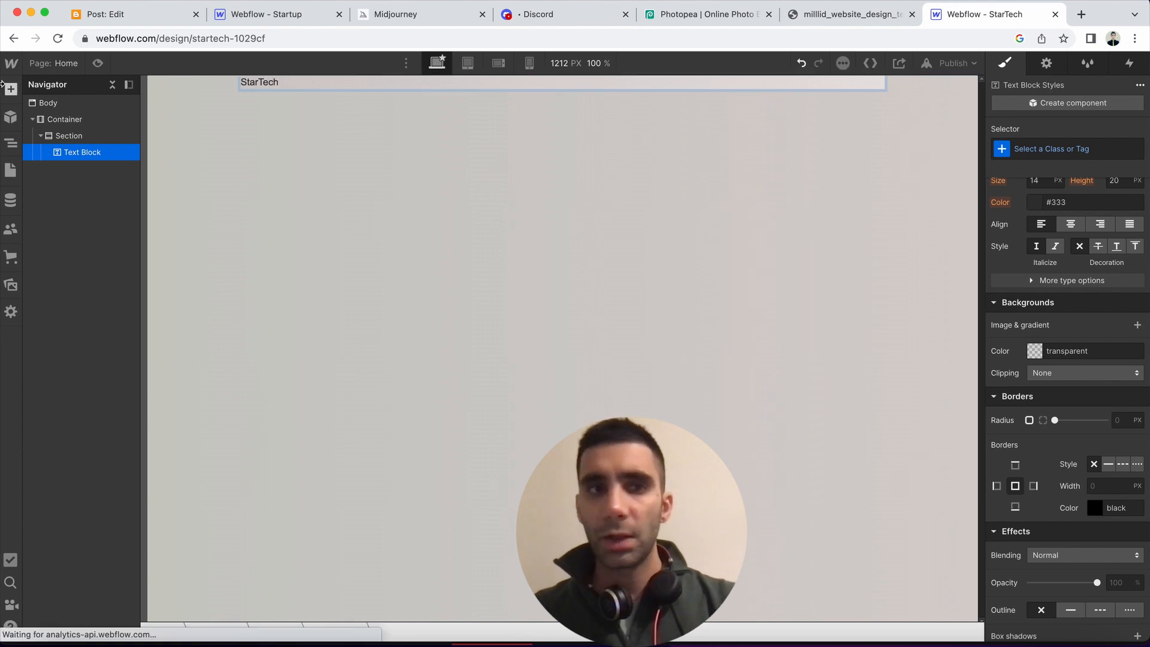
click(262, 120)
click(66, 157)
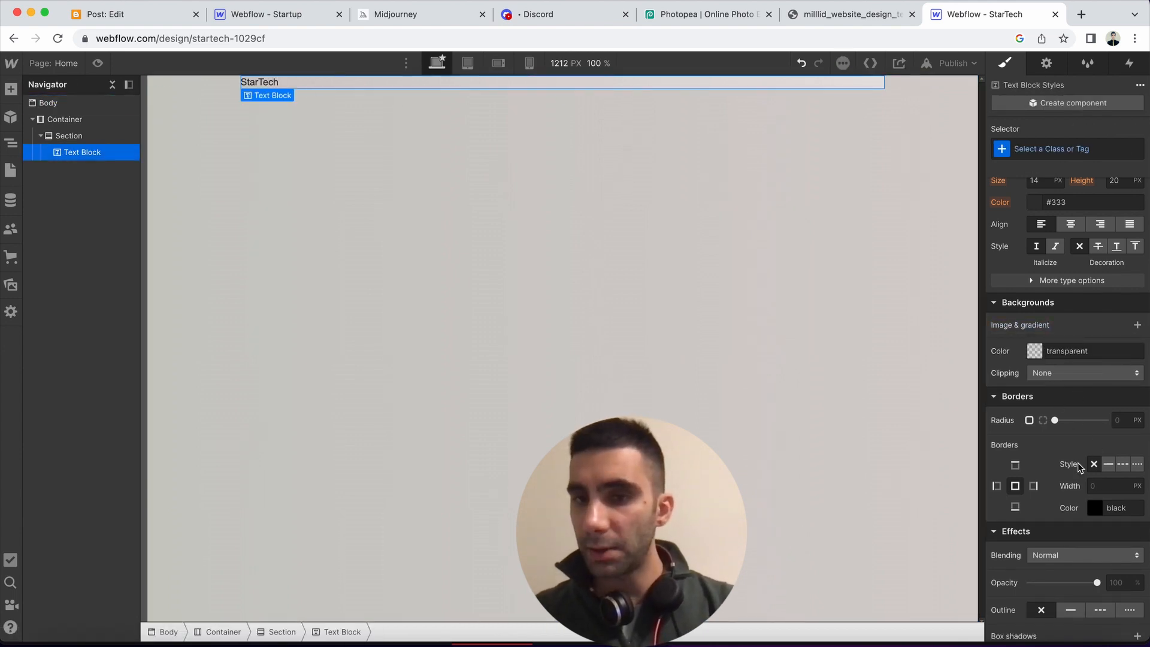
Set the StarTech text's size to 40 px, its line height to 40 px and its font to Changa One
scroll(1078, 464, down, 3)
scroll(1077, 463, up, 6)
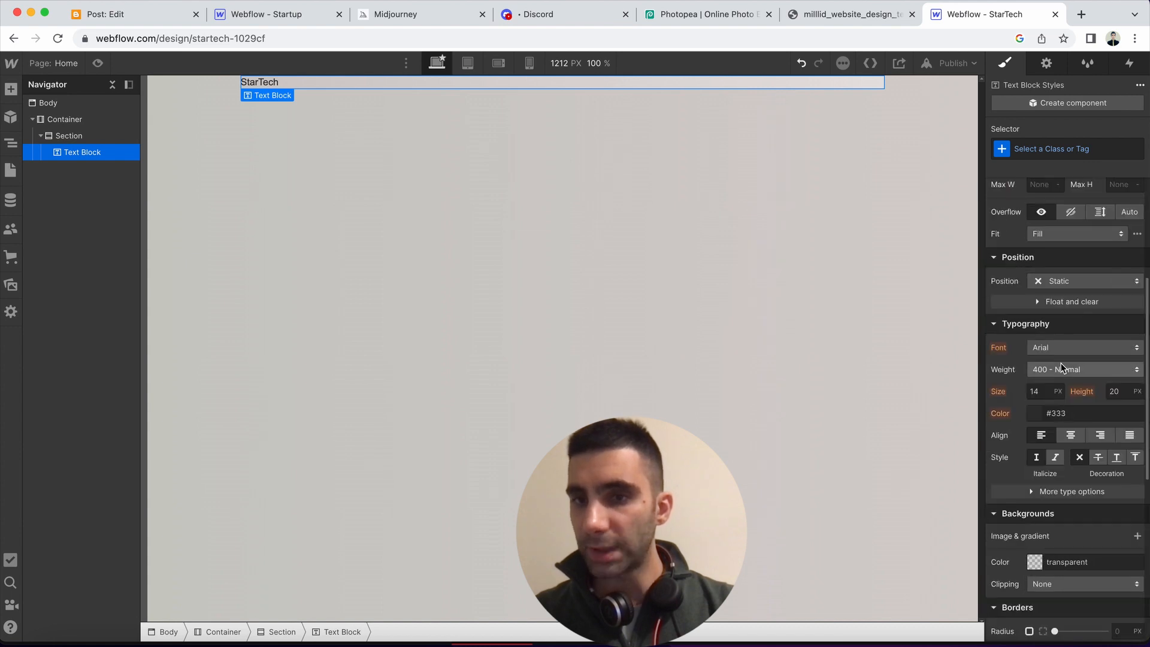
click(1047, 392)
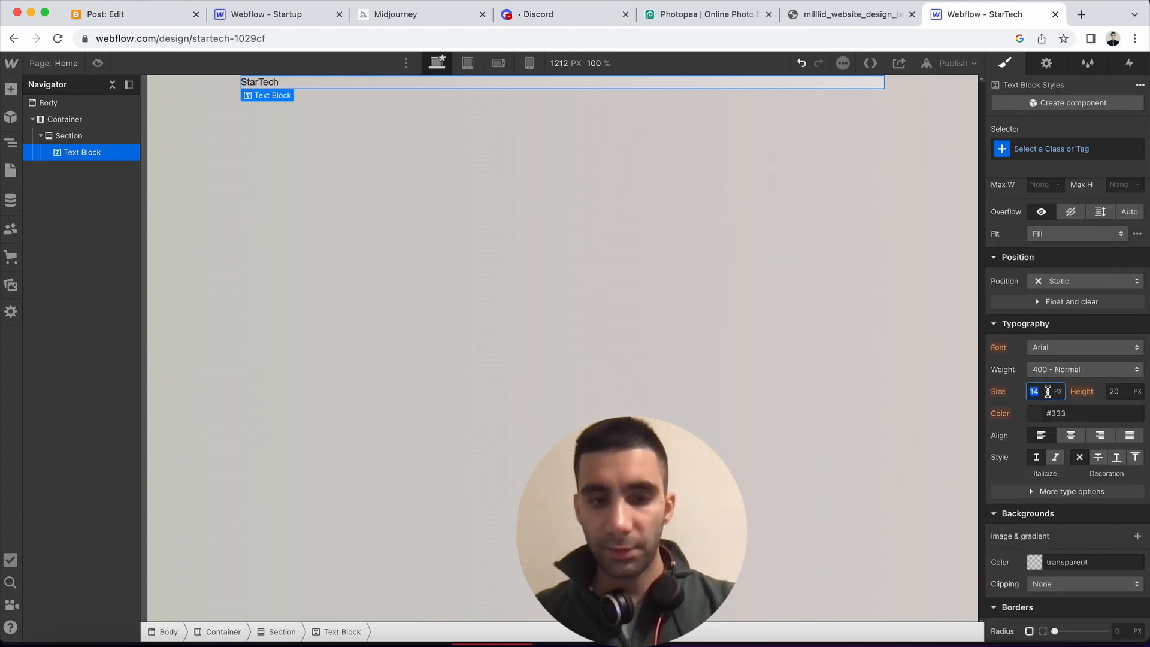
key(Return)
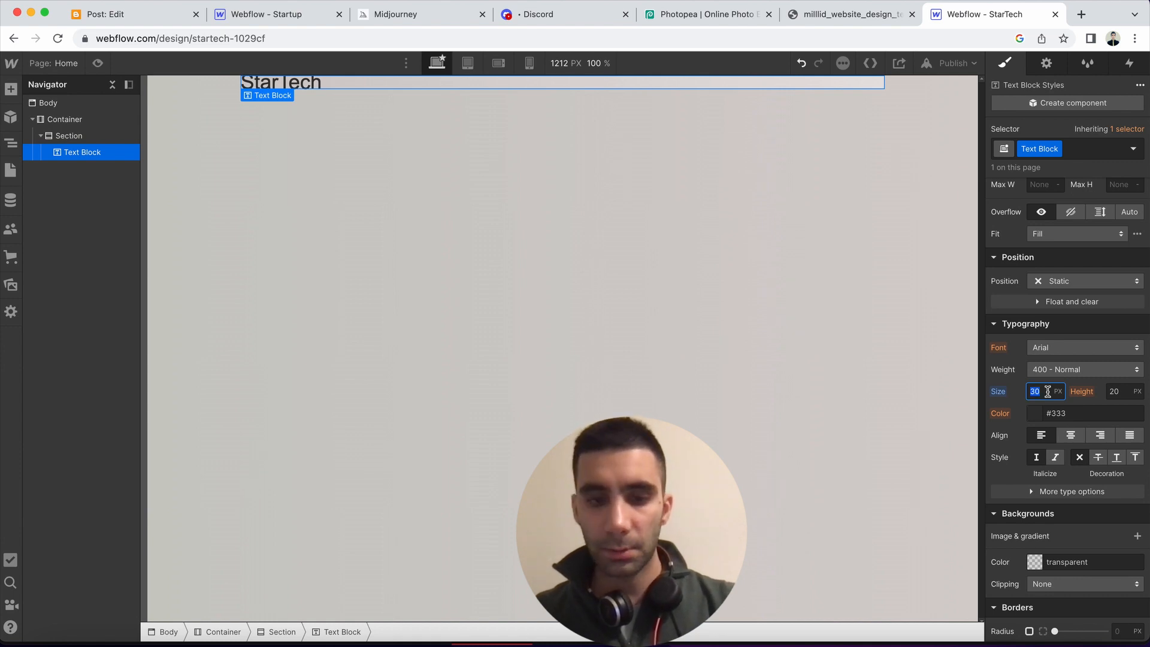
text(40)
key(Return)
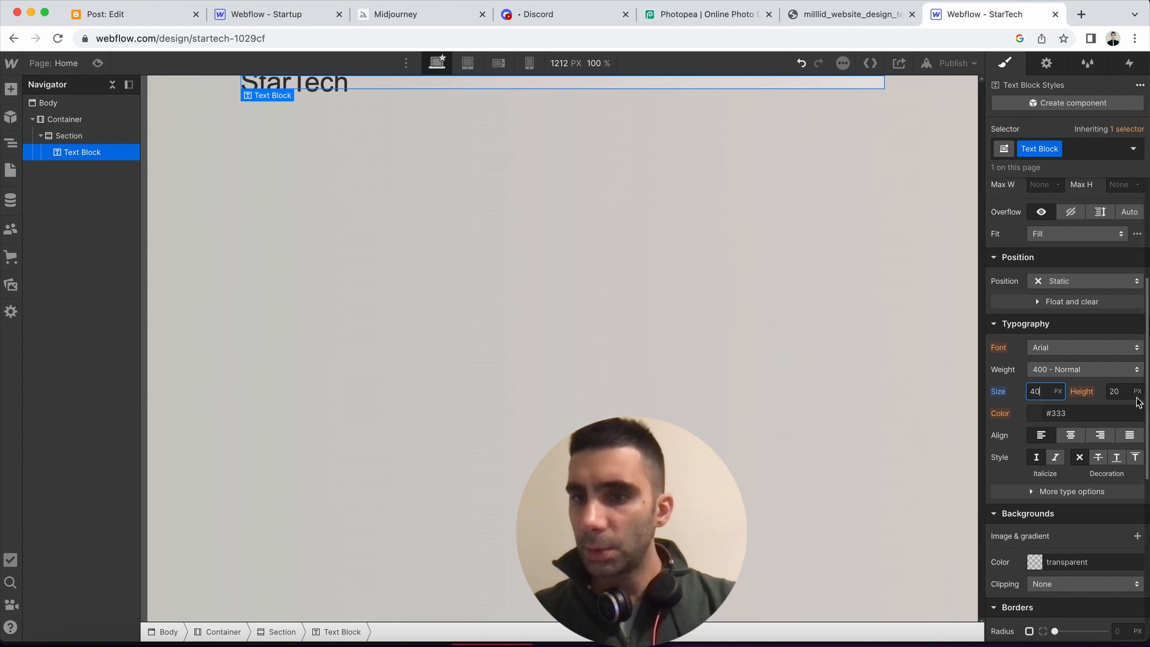
click(1119, 392)
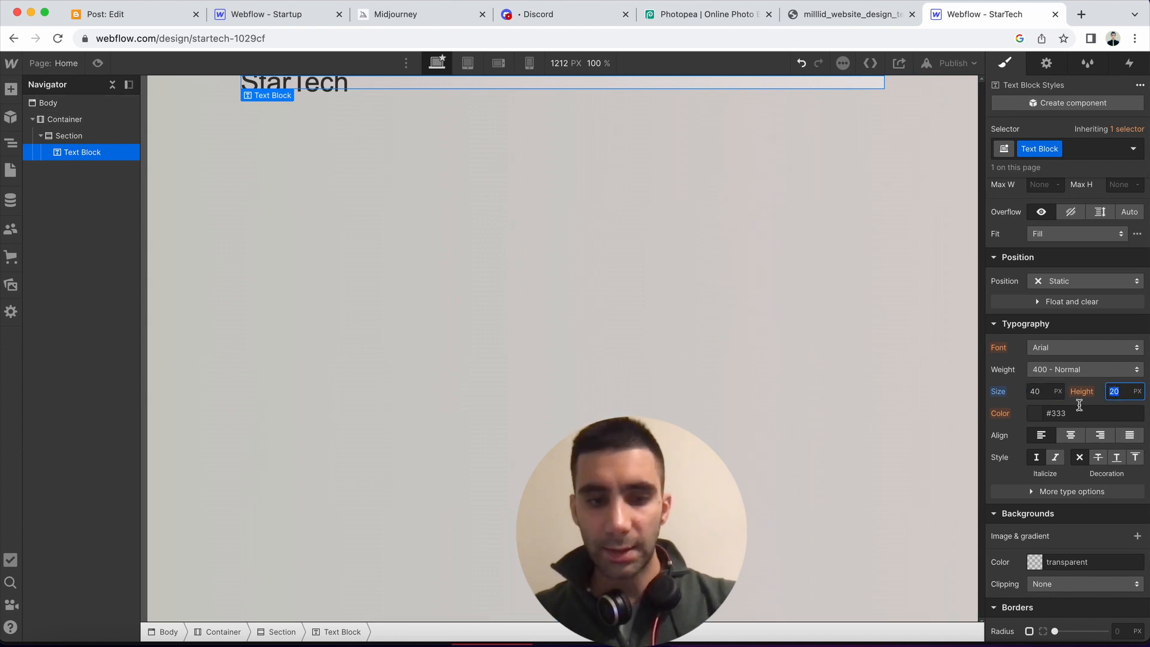
text(40)
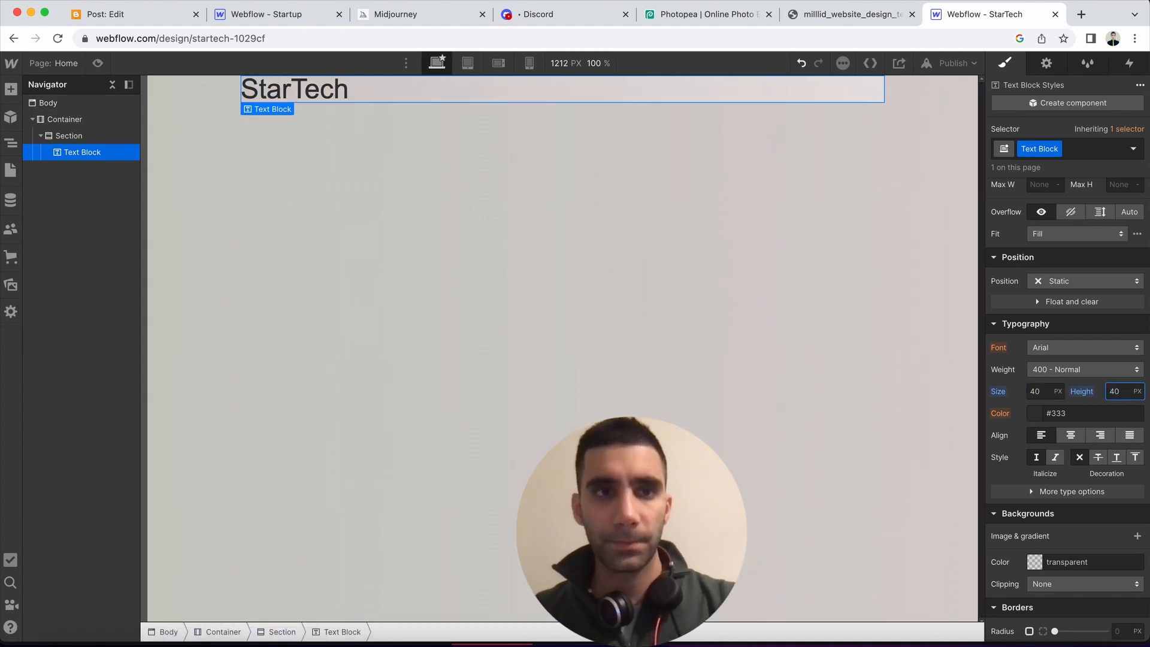
click(1075, 352)
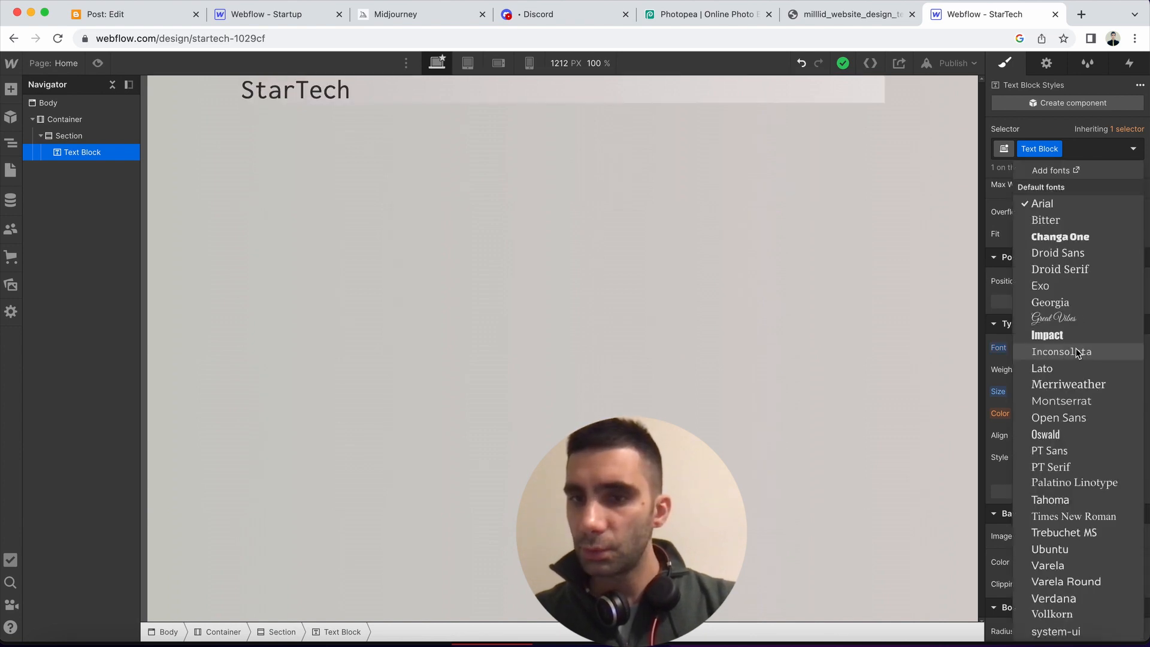
click(1060, 237)
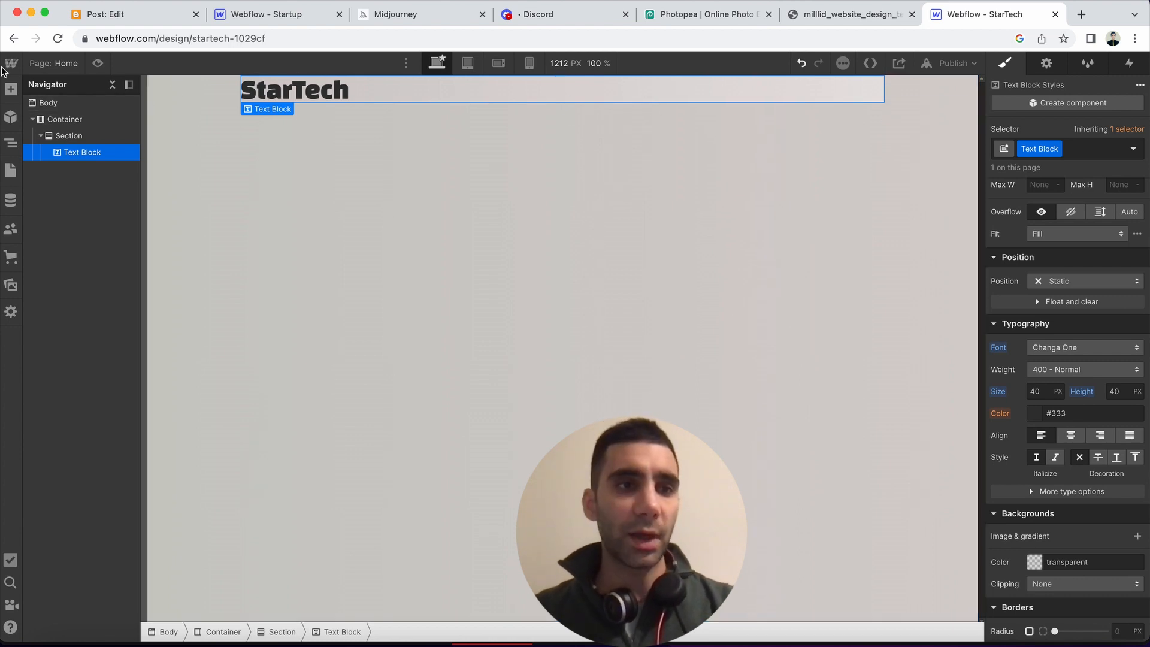
Add a Div Block inside the Section, directly below the StarTech Text Block
click(17, 89)
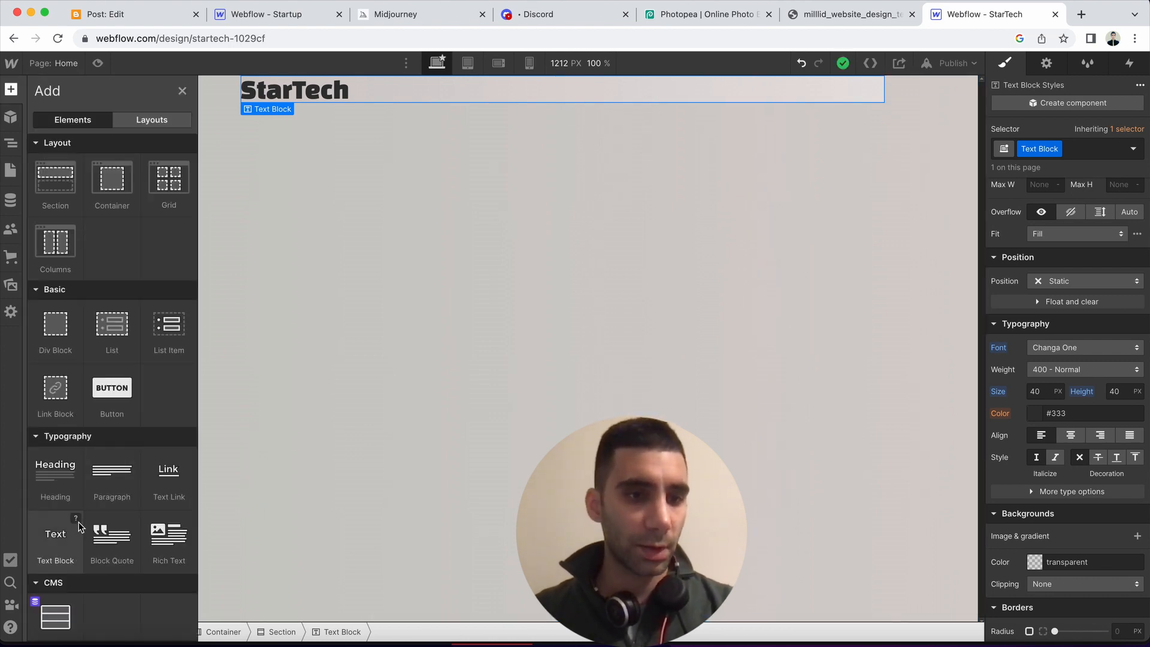
drag(56, 329, 67, 170)
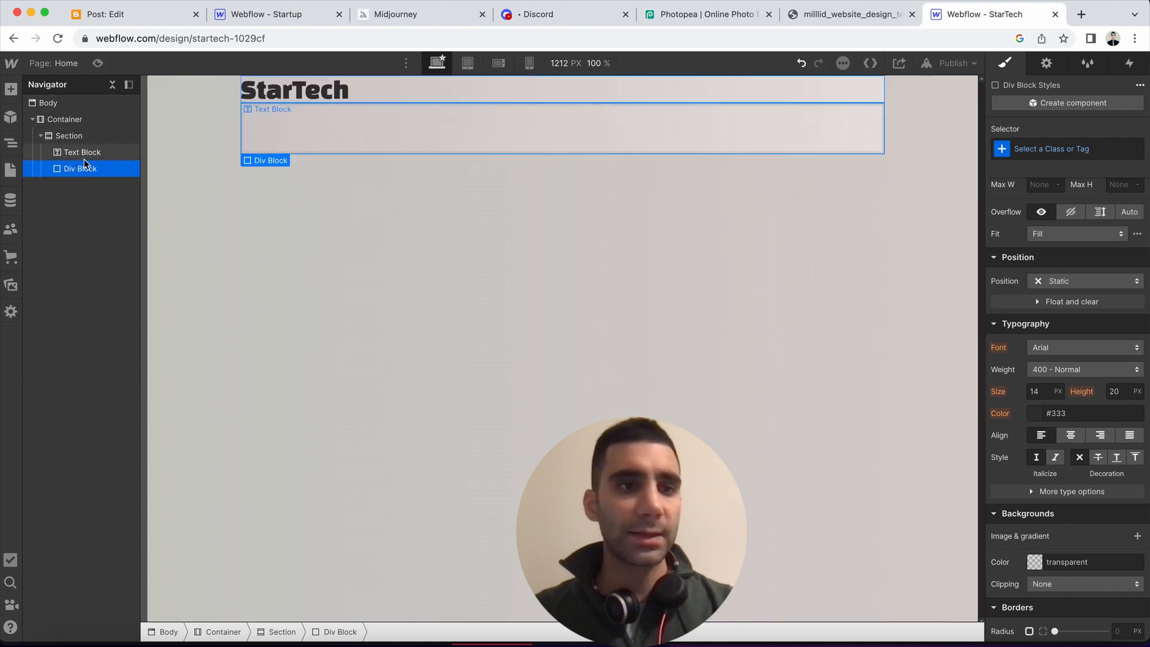
mouse_move(76, 171)
mouse_down()
mouse_move(70, 157)
mouse_move(83, 164)
mouse_up()
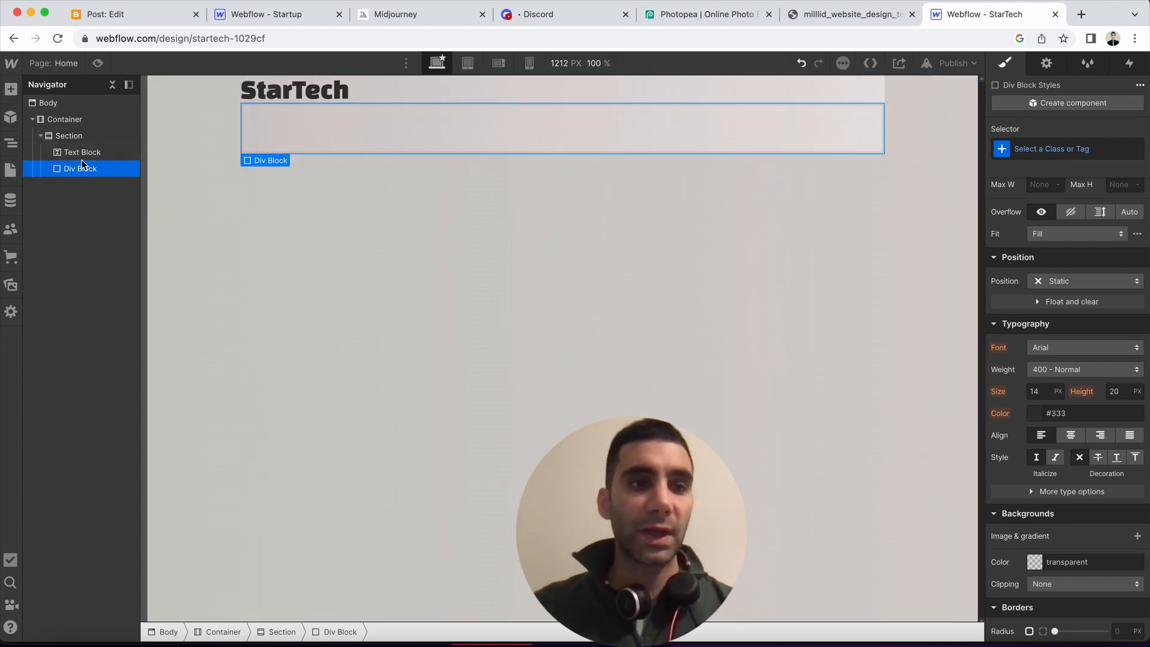
Add two Text Links inside the Div Block
click(11, 89)
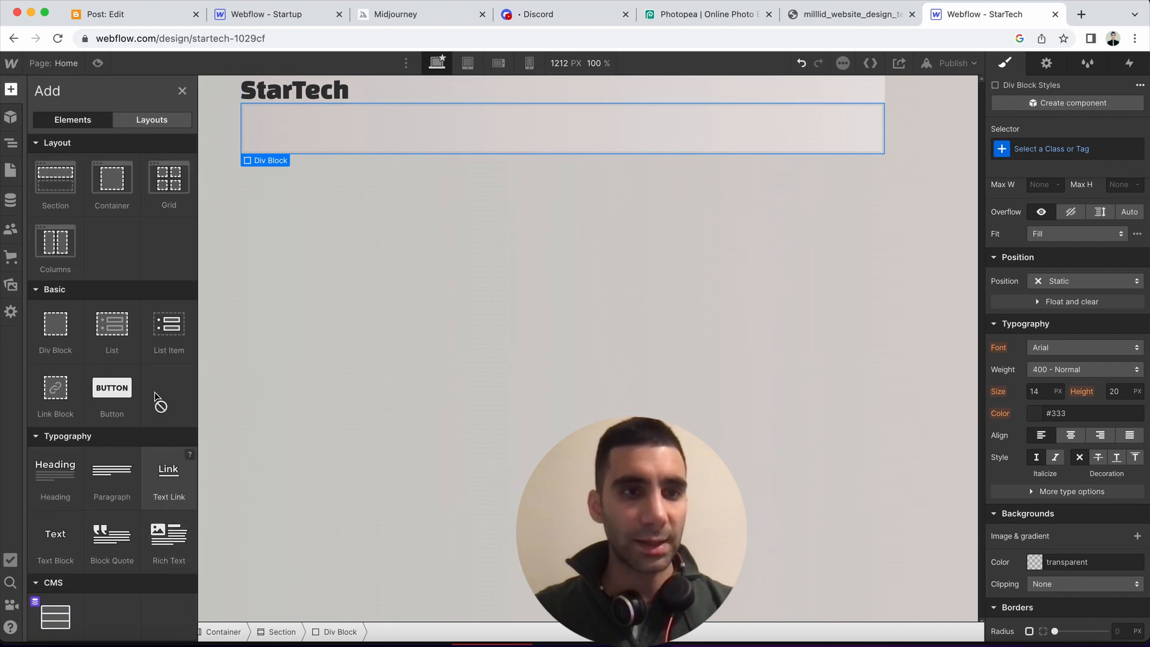
drag(157, 399, 80, 173)
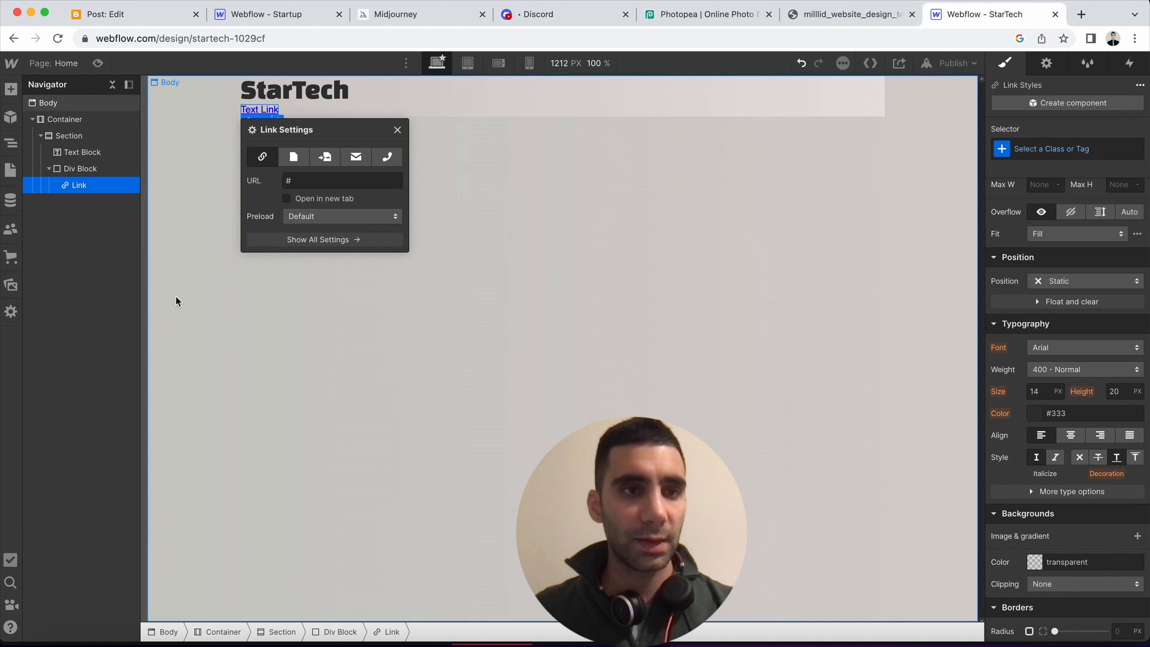
click(17, 88)
drag(164, 470, 76, 186)
Add a third Text Link inside the Div Block and close its link settings
key(a)
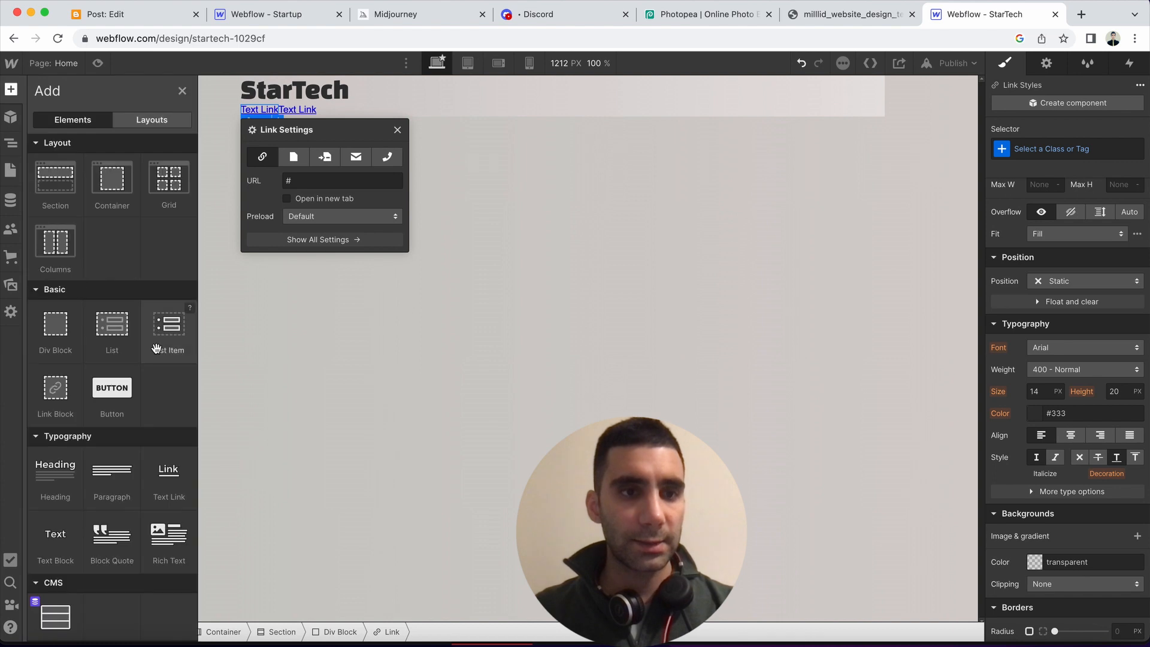
drag(160, 338, 98, 260)
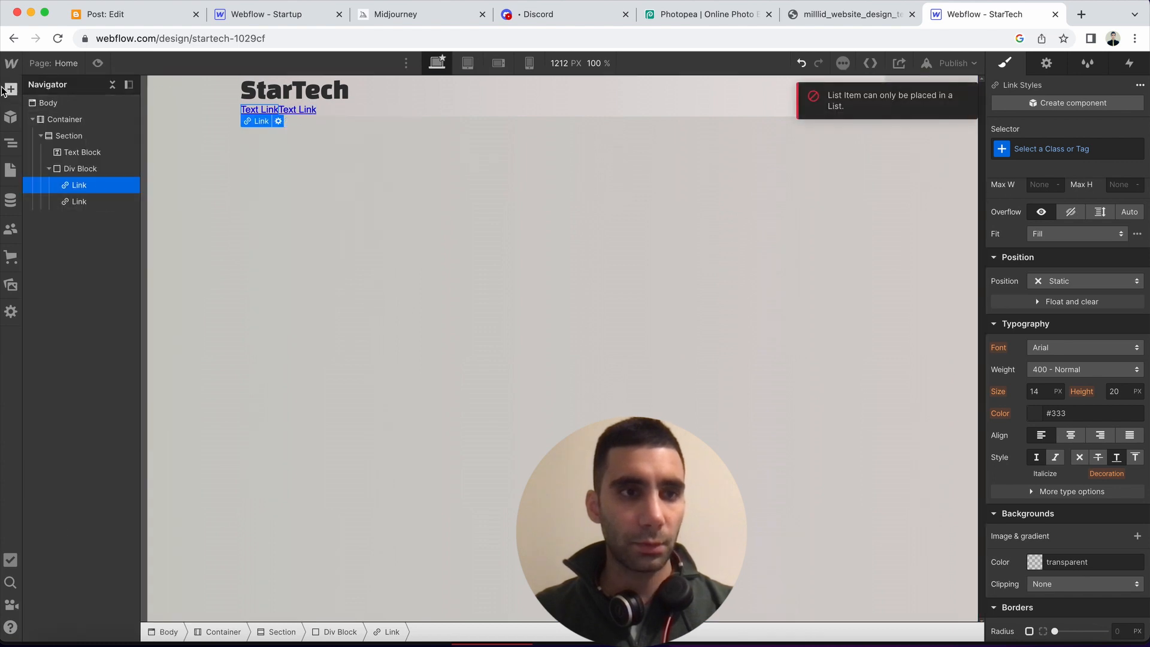
click(100, 167)
click(88, 184)
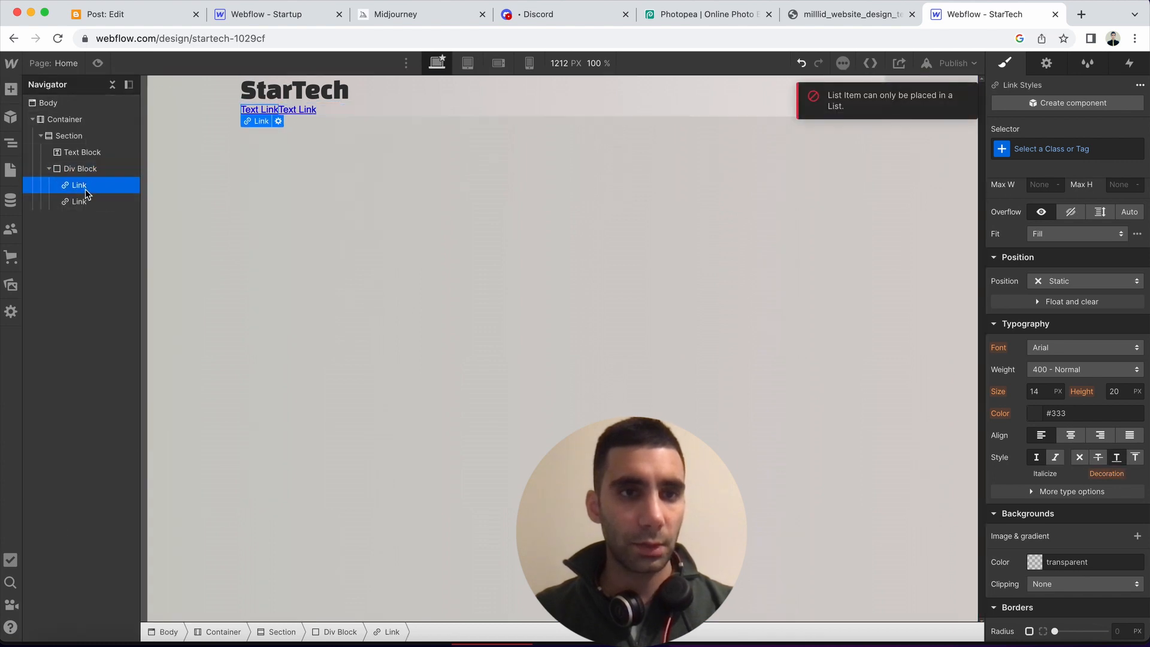
click(90, 157)
click(86, 169)
click(11, 89)
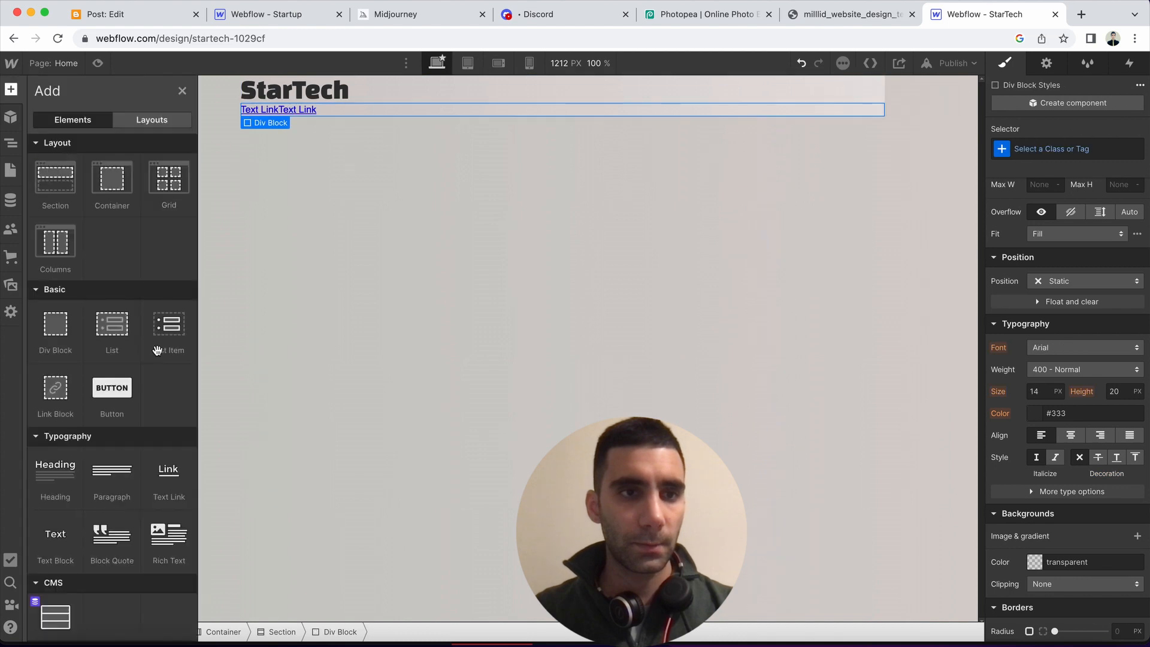
click(164, 471)
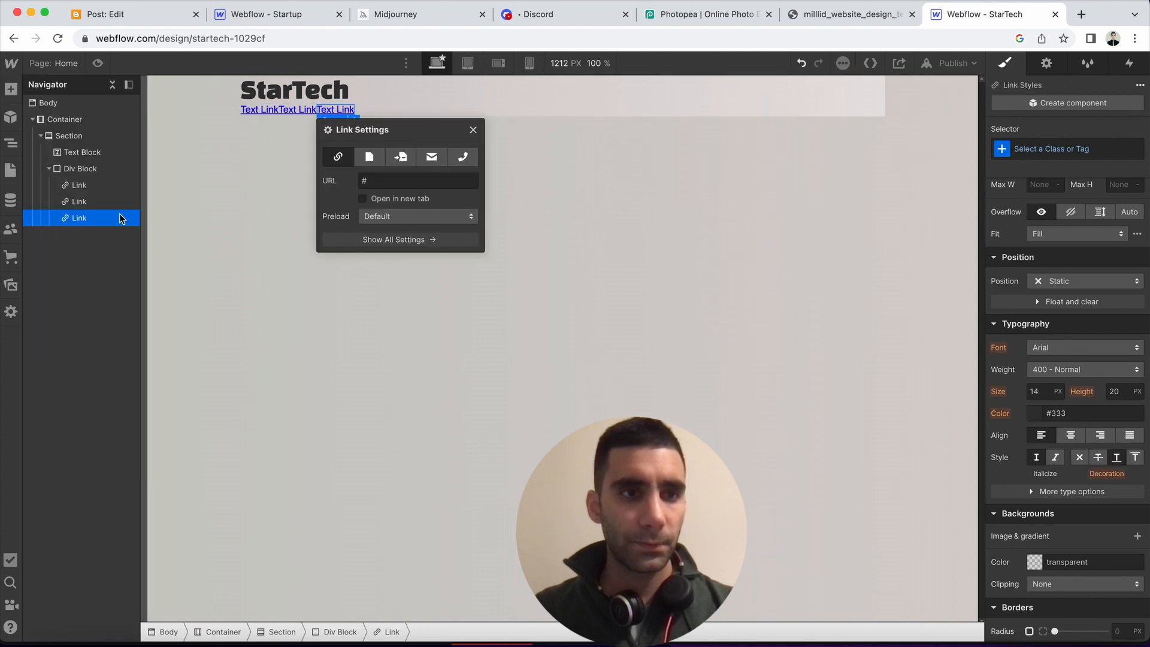
click(473, 130)
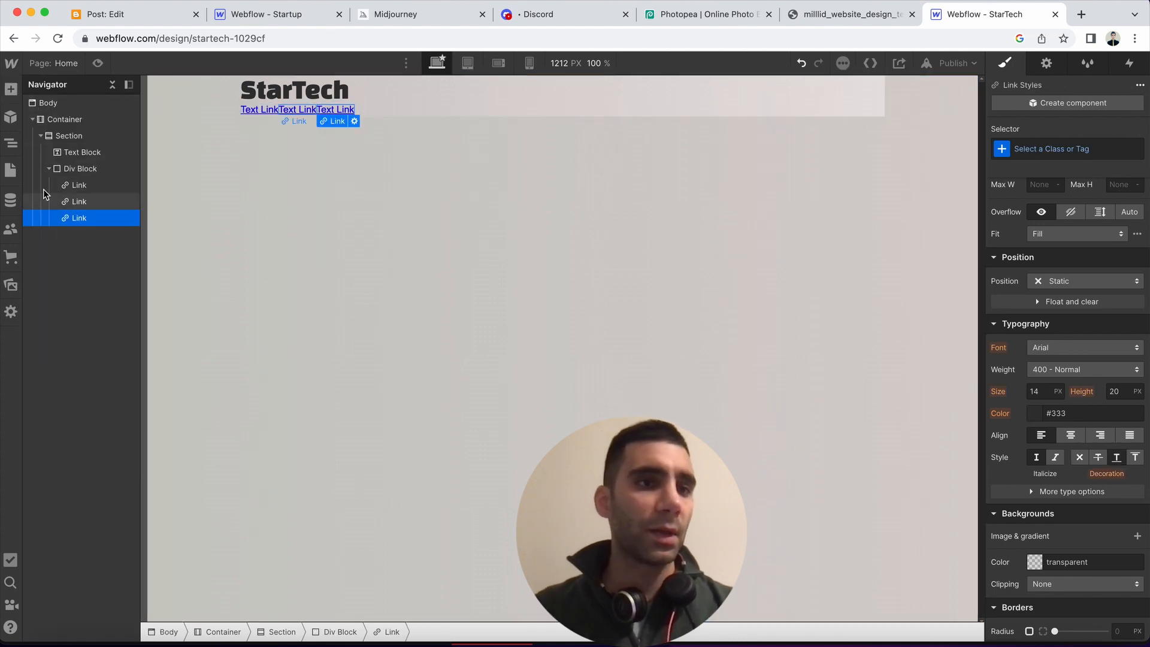
click(13, 88)
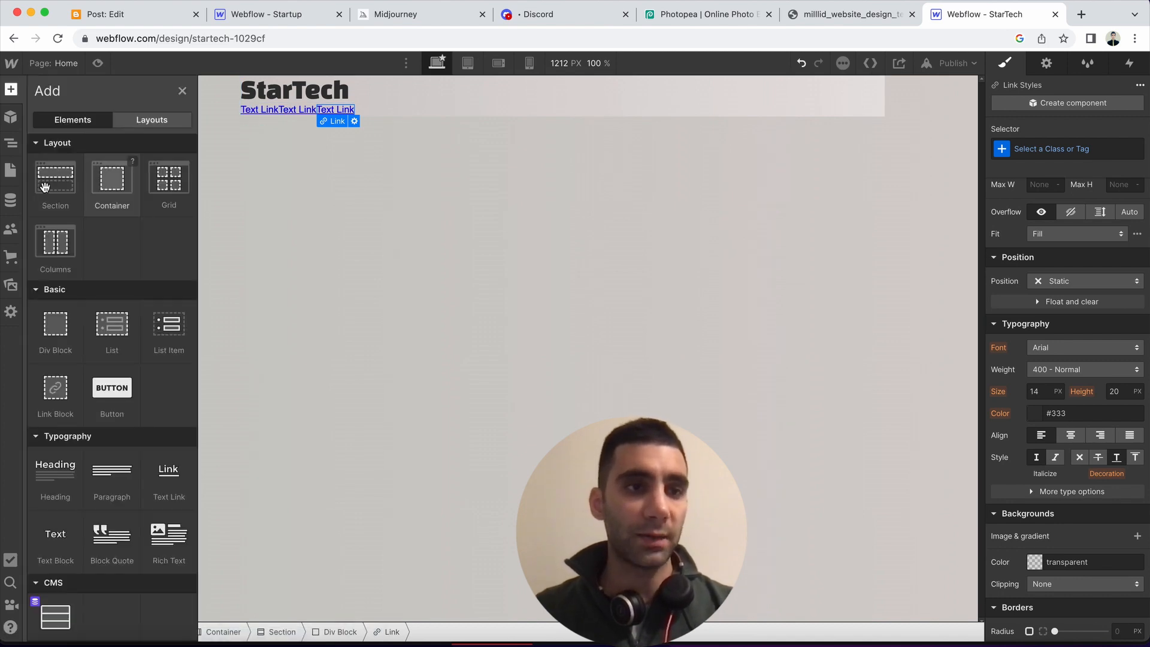
click(182, 92)
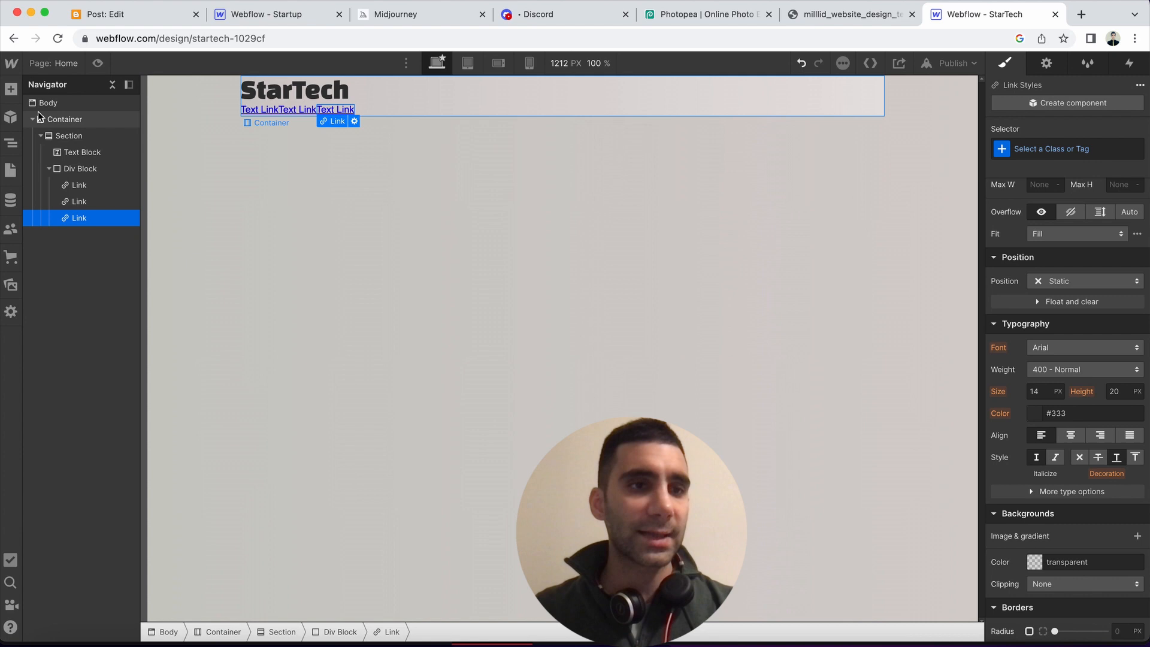
click(74, 122)
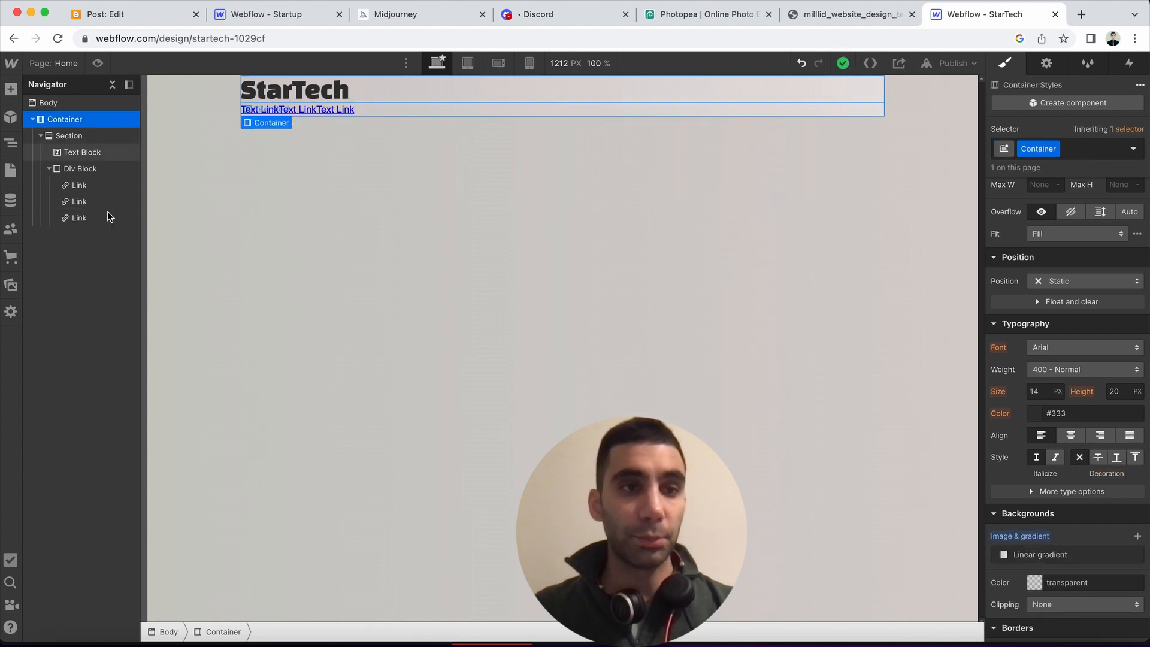
click(80, 168)
key(a)
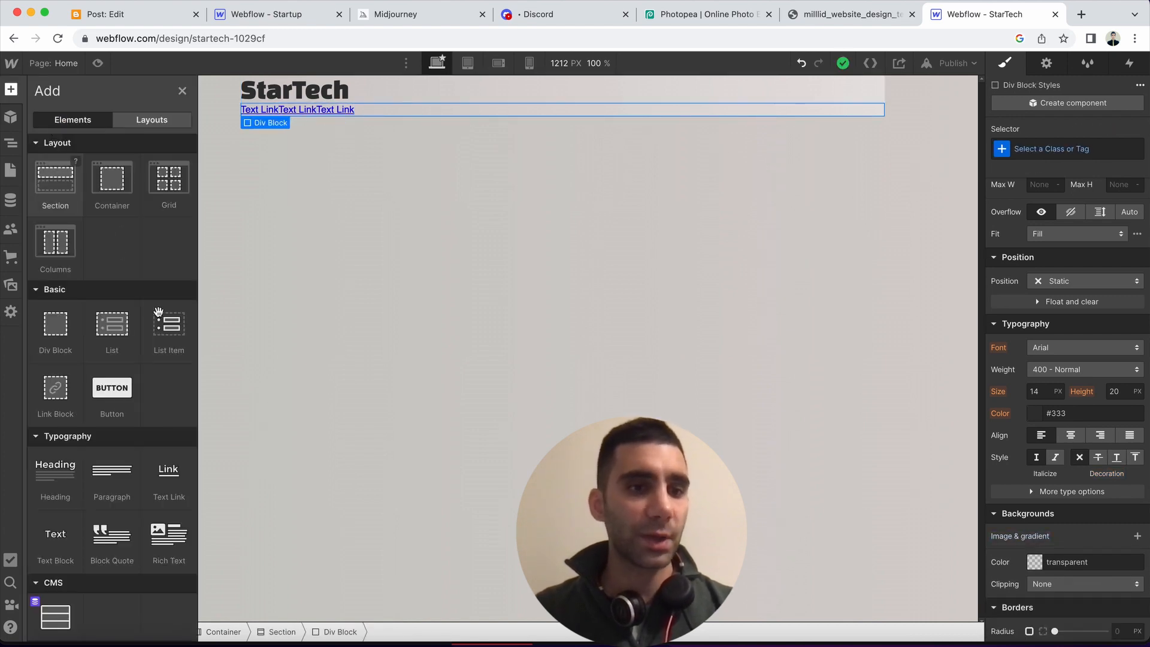
click(183, 91)
click(97, 187)
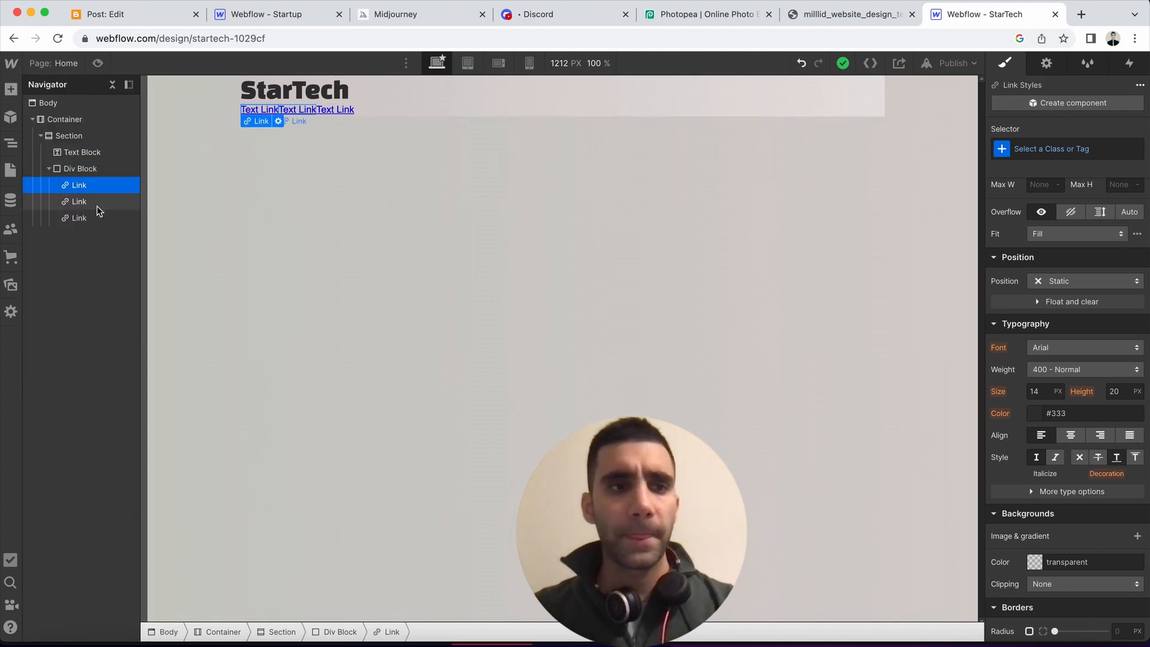
click(97, 208)
click(96, 218)
click(95, 201)
click(96, 187)
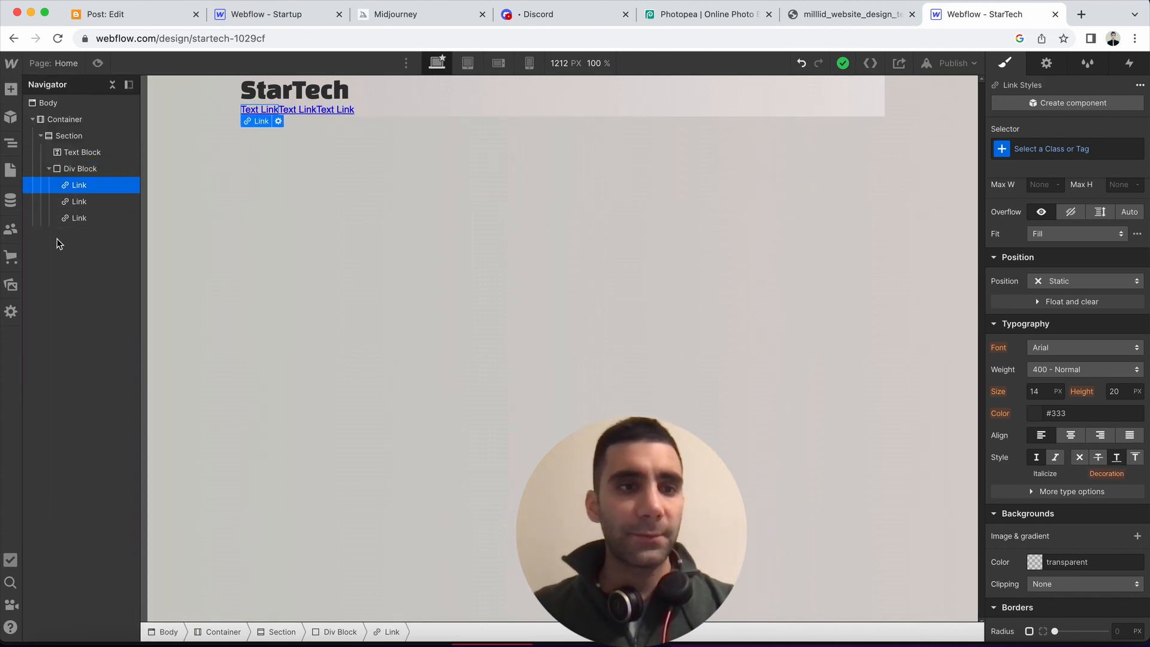
Lay out the header Section as a horizontal flex box with its children justified with space between
click(72, 170)
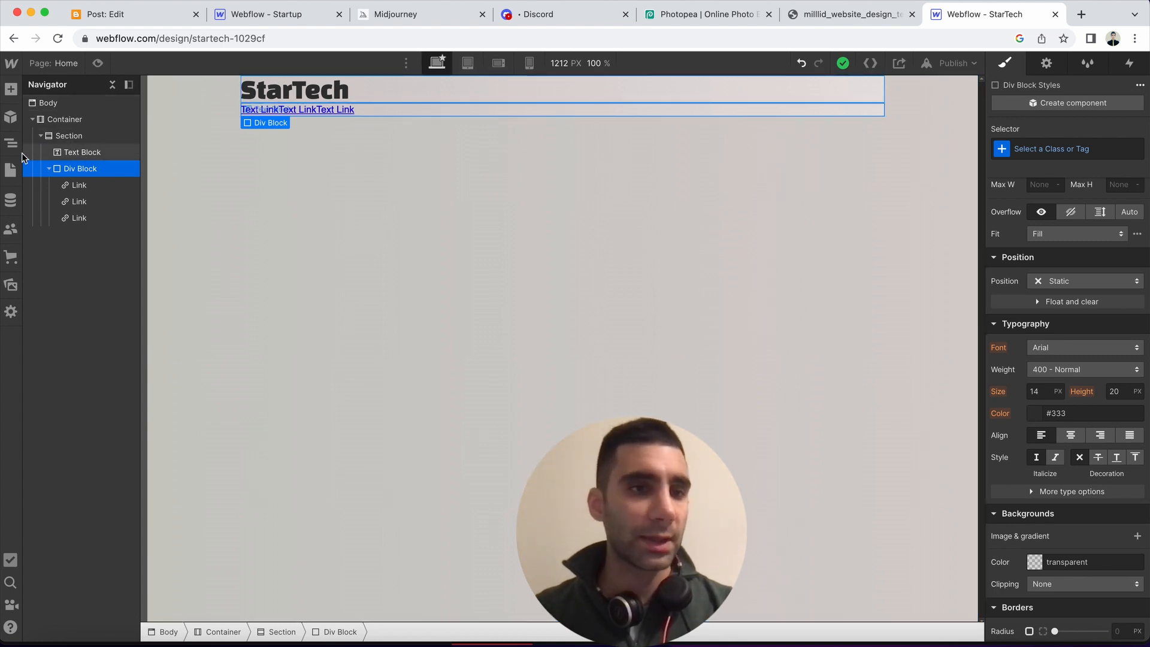
click(75, 138)
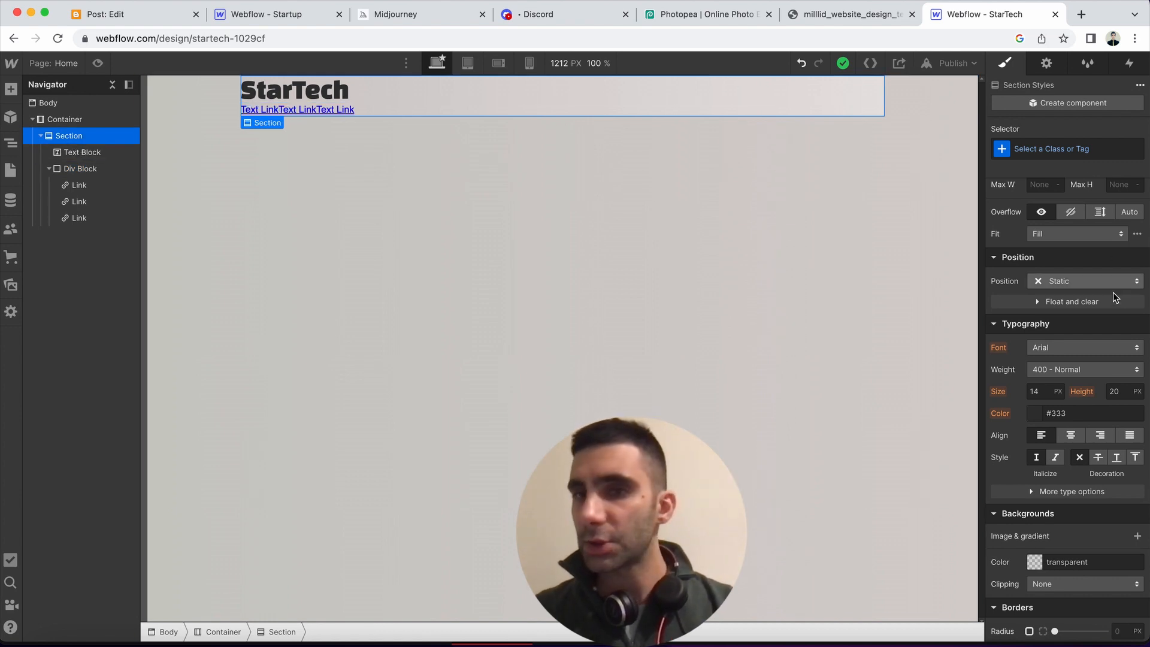
scroll(1108, 331, up, 5)
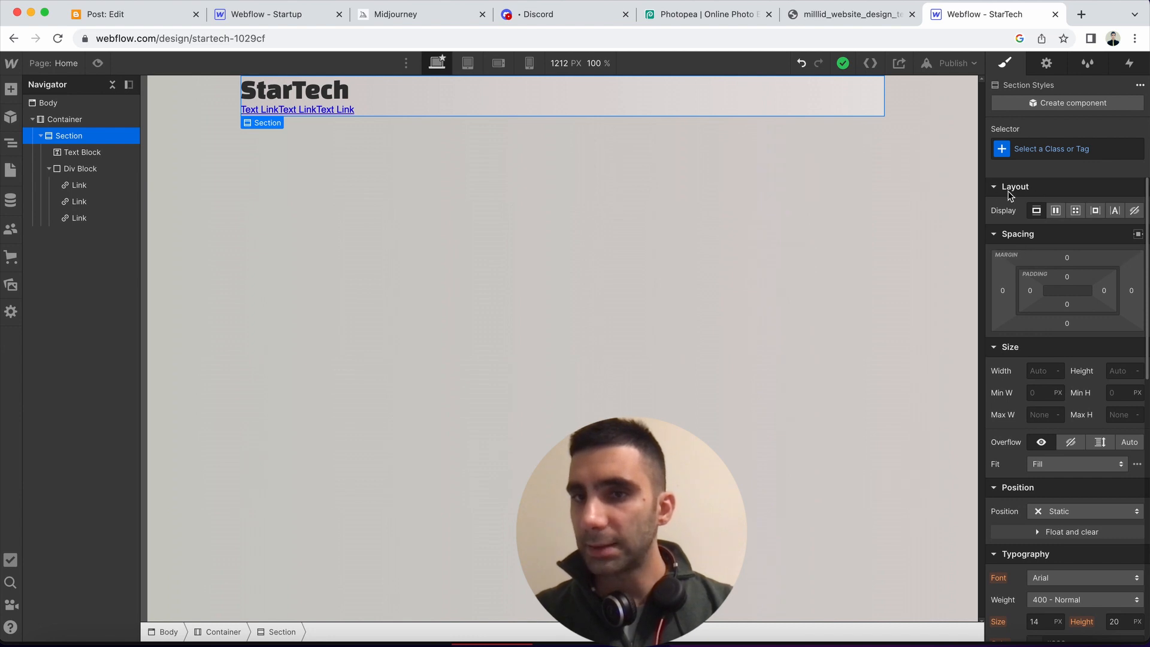
click(1055, 212)
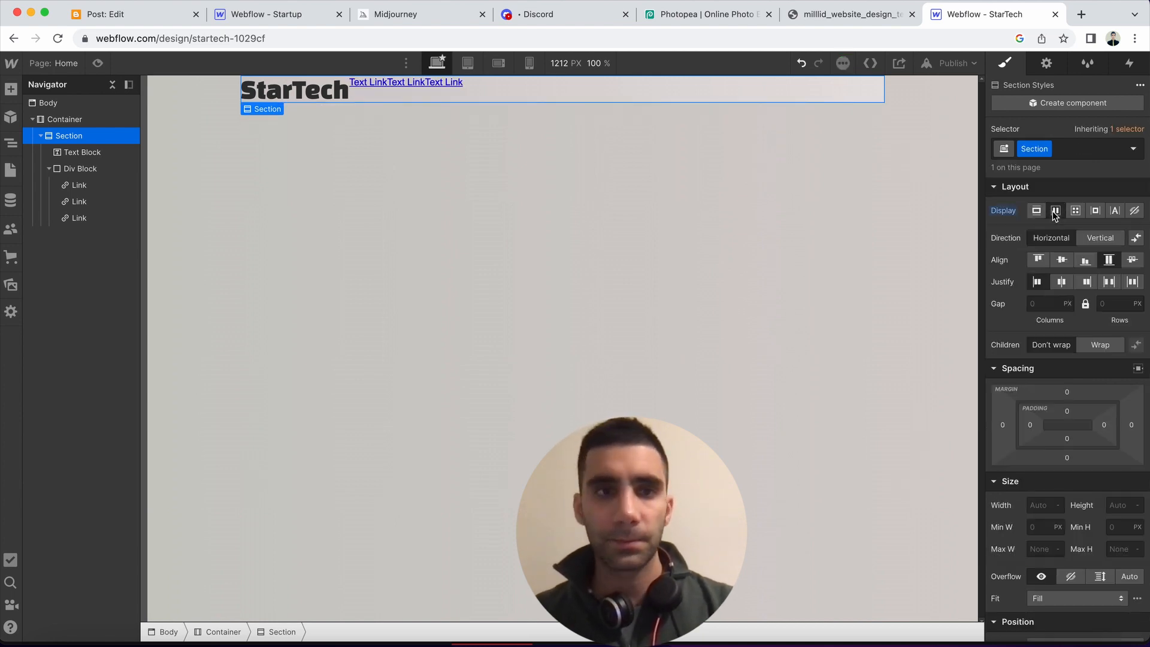
click(1106, 283)
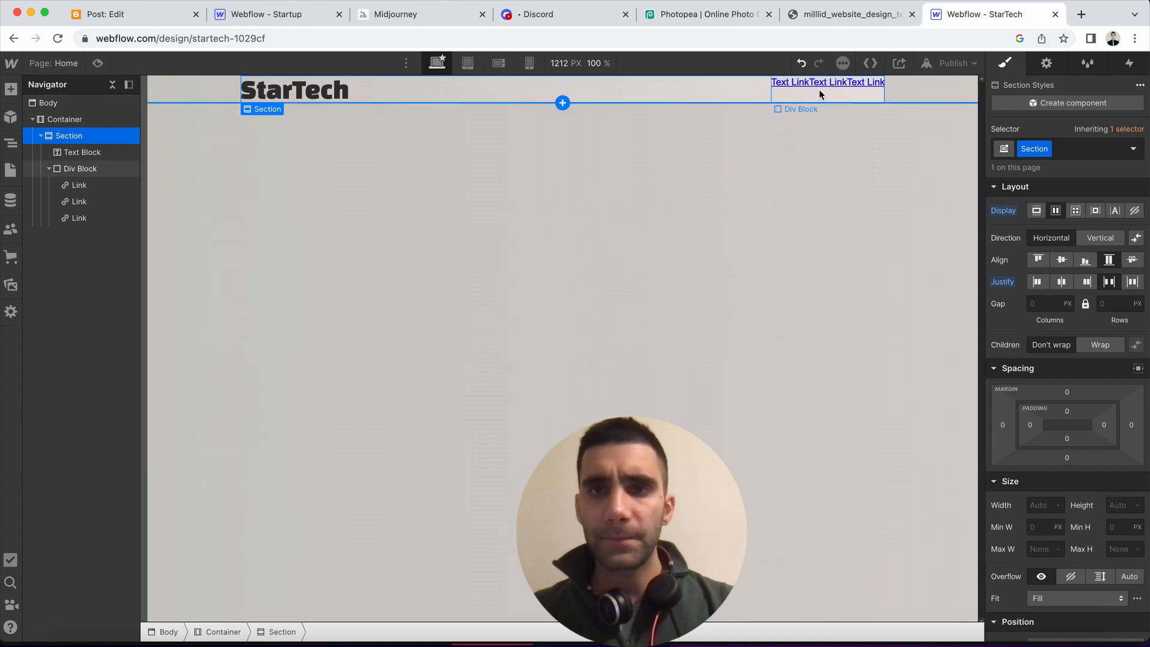
Align the Div Block holding the links to the vertical centre of the header Section as a flex child
click(76, 171)
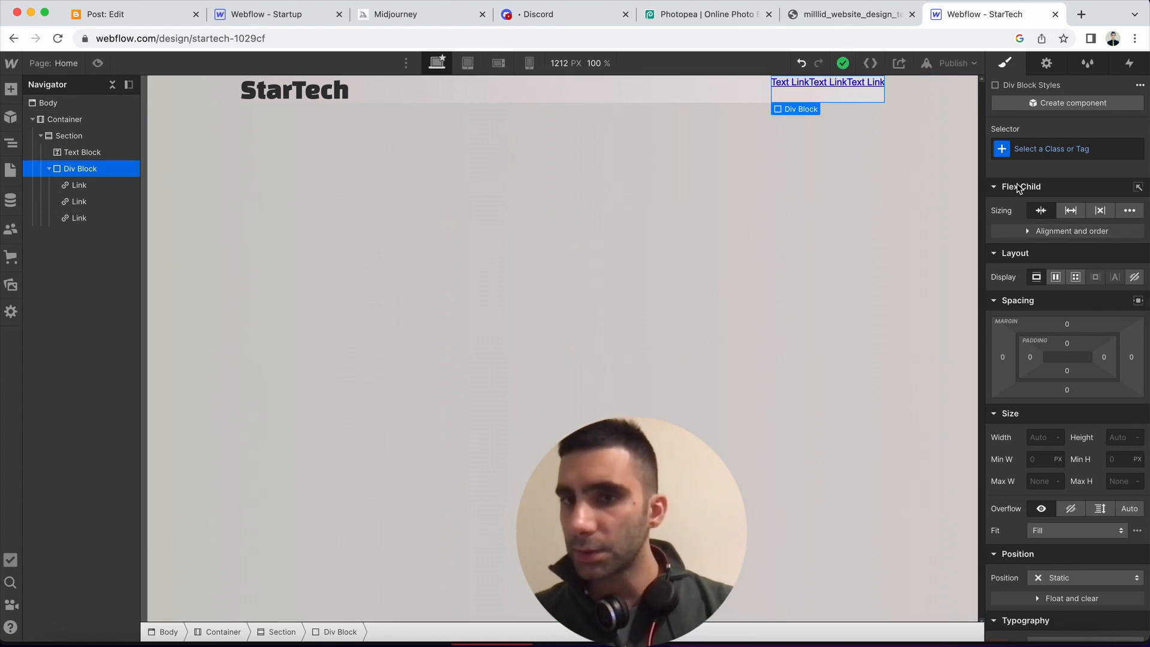
click(1049, 233)
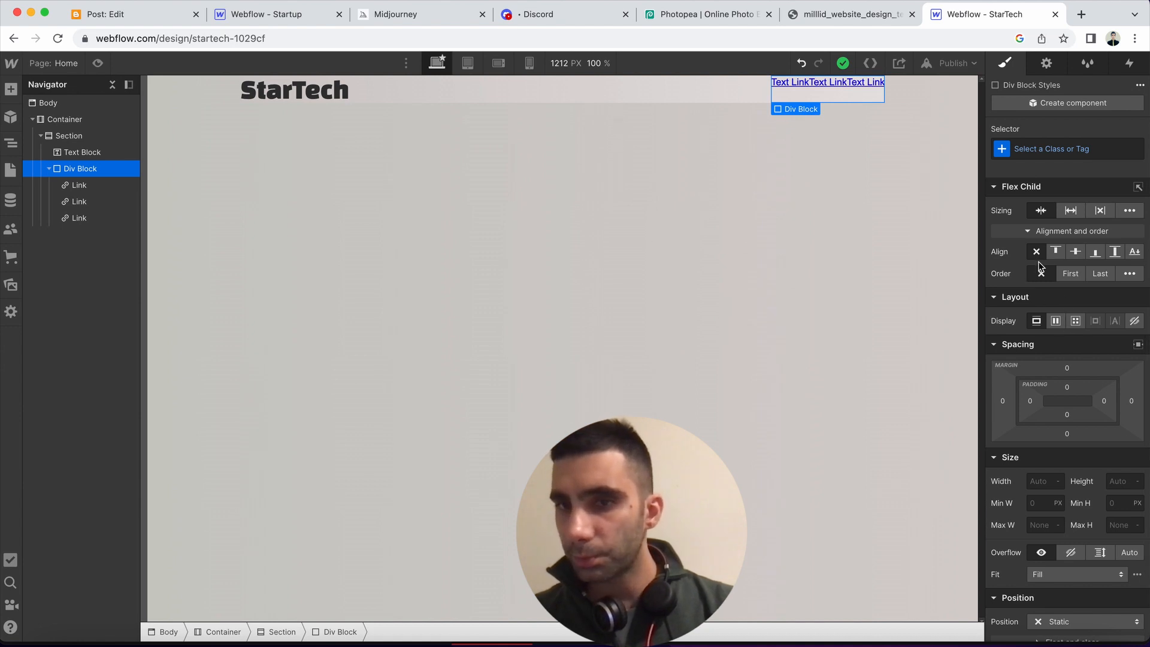
click(1074, 252)
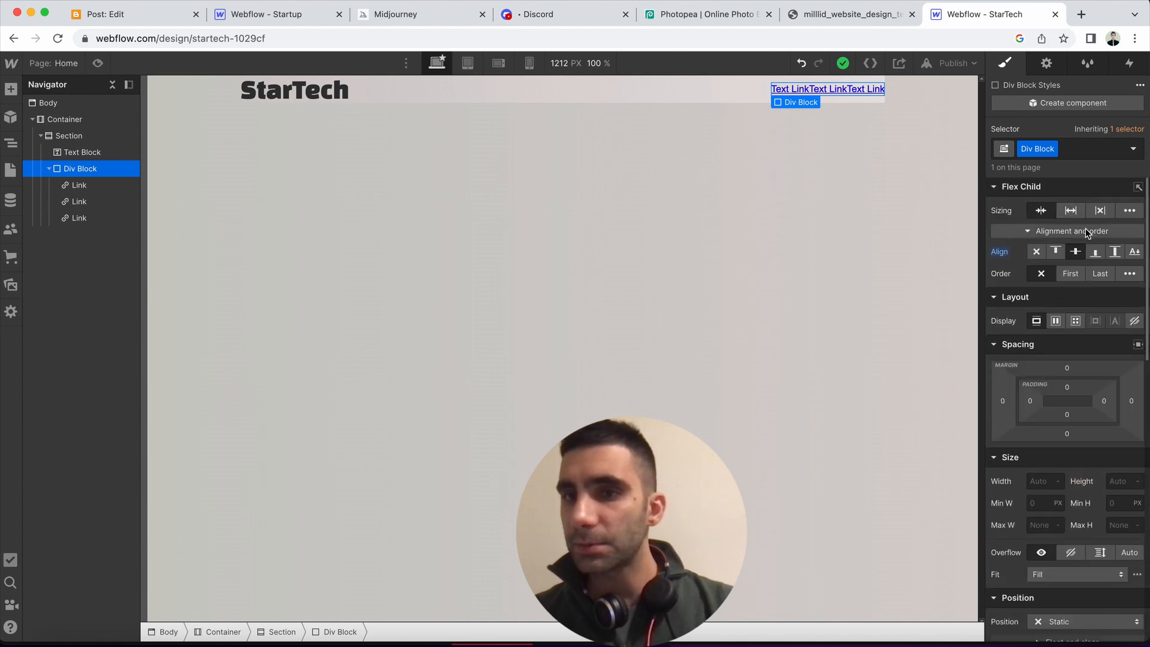
Set the Div Block's display to flex with a 40 px gap between the three links
click(1057, 322)
scroll(1064, 333, down, 3)
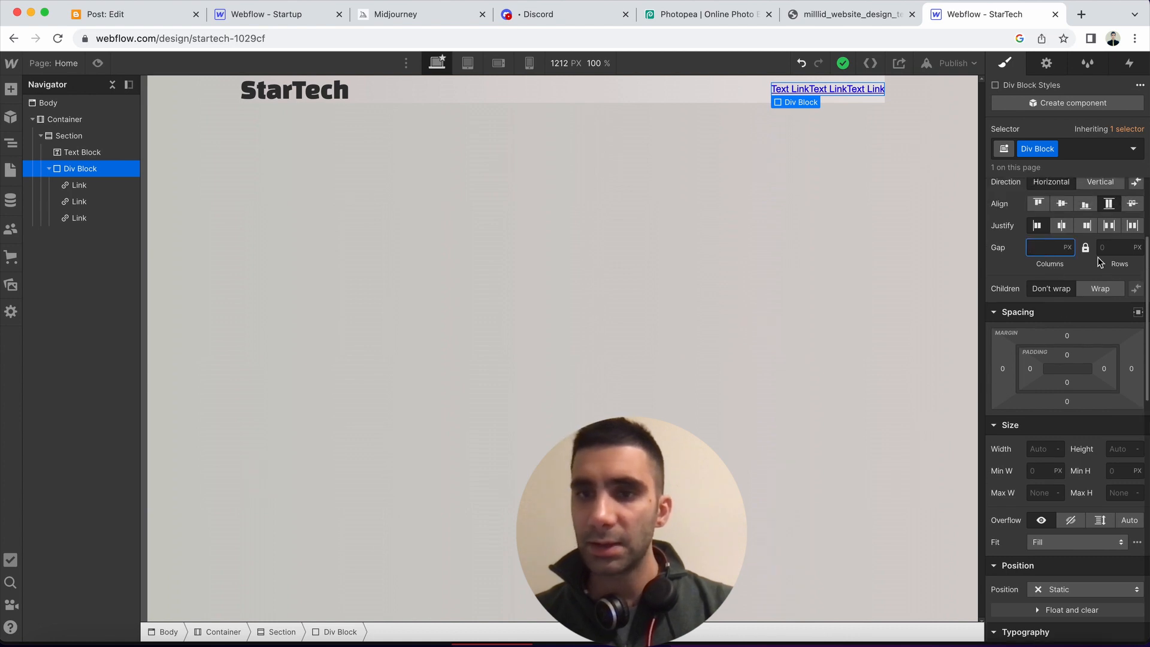
text(30)
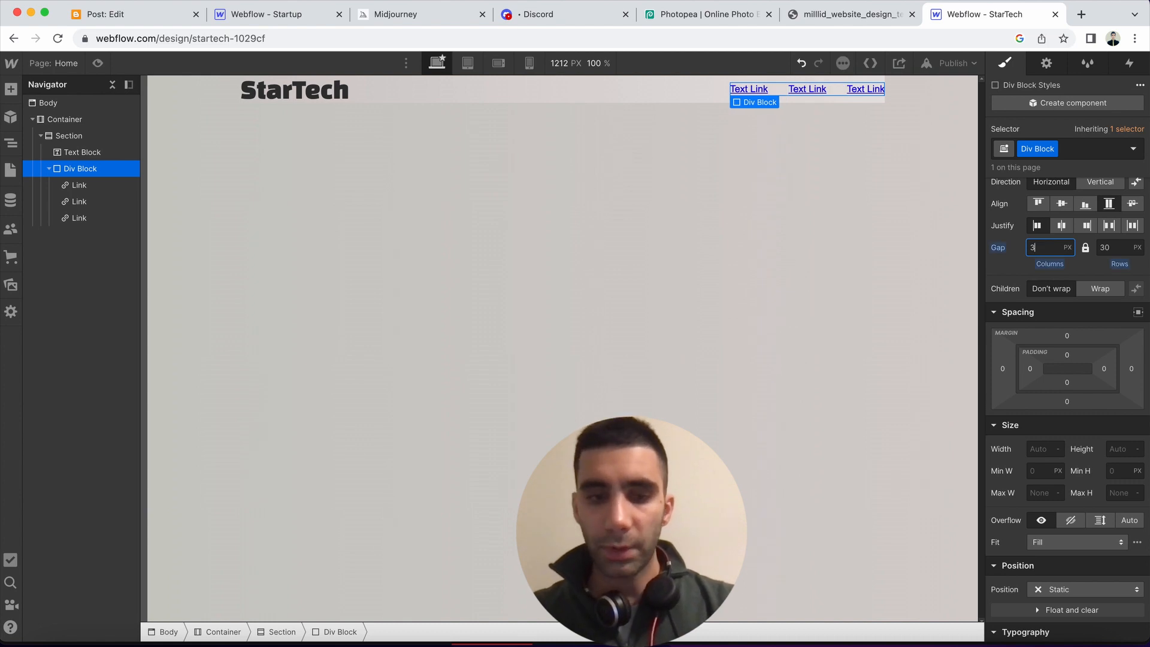
key(Return)
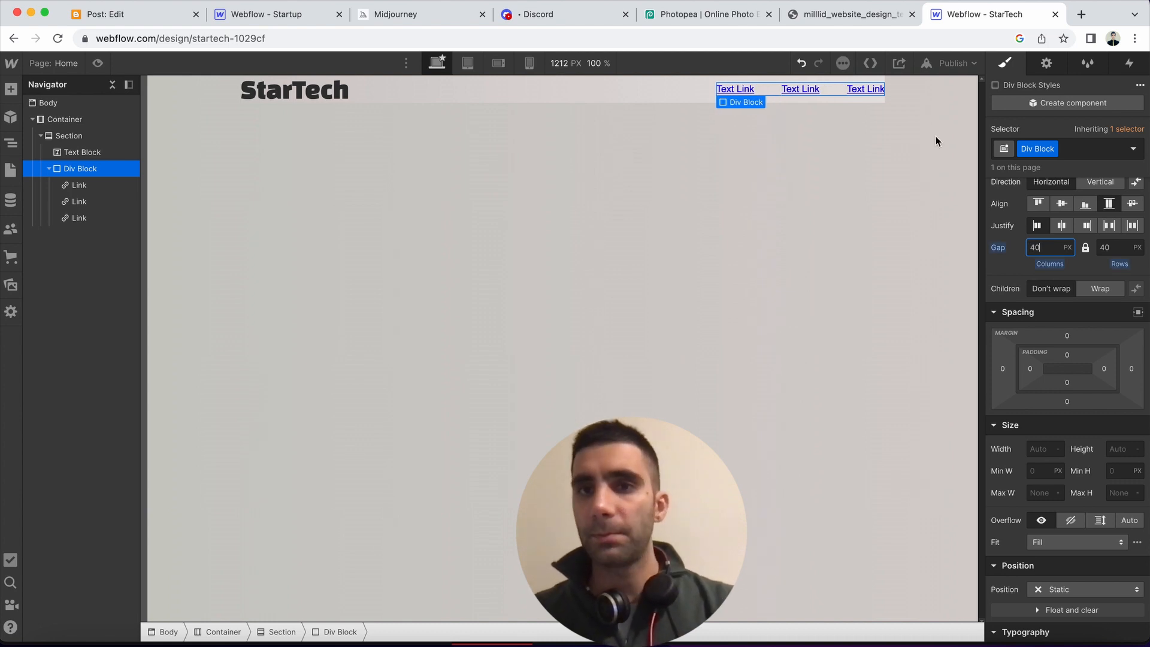
Apply the All Links tag selector to the first Text Link and remove the underline decoration from all links
click(699, 173)
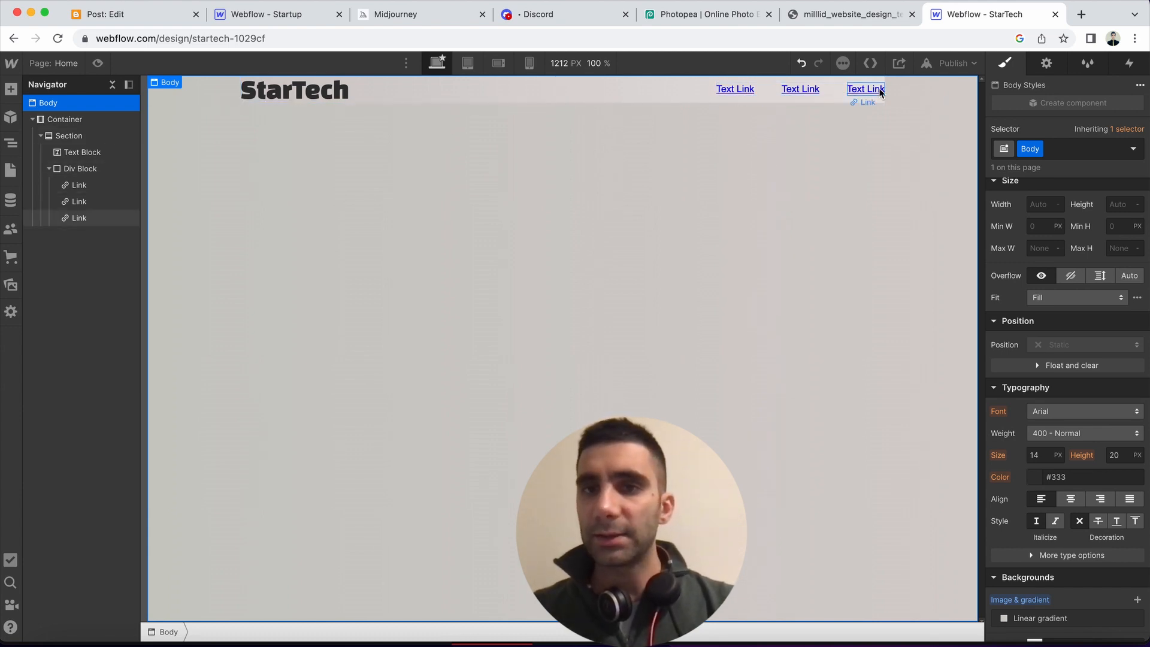
click(1042, 149)
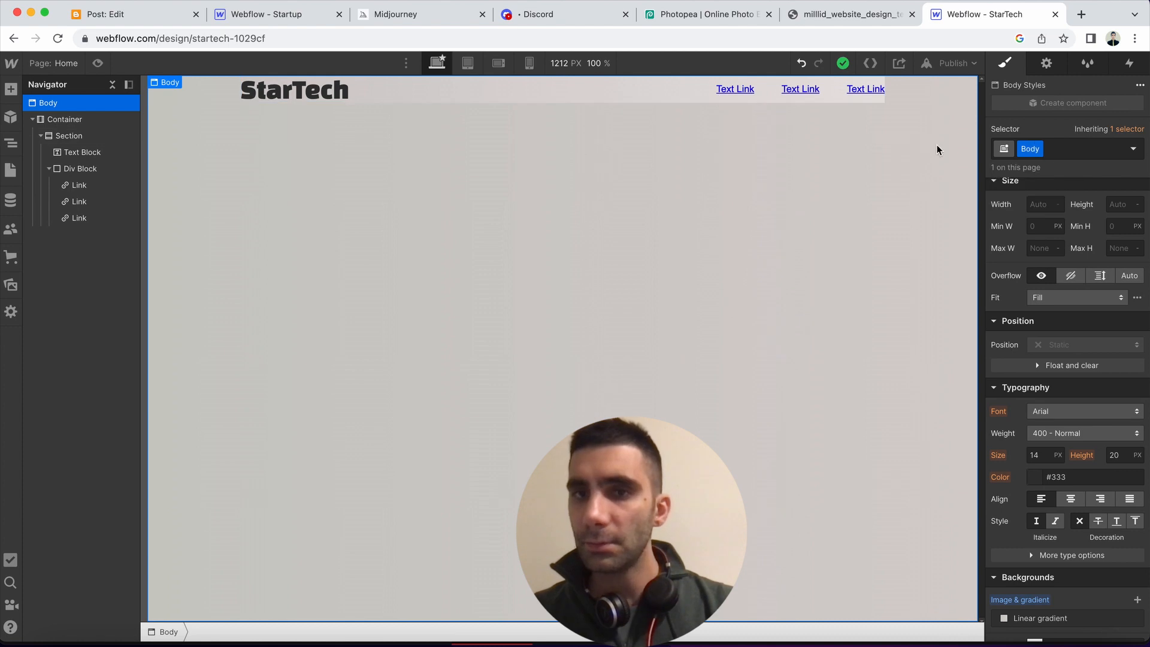
click(741, 91)
click(1046, 148)
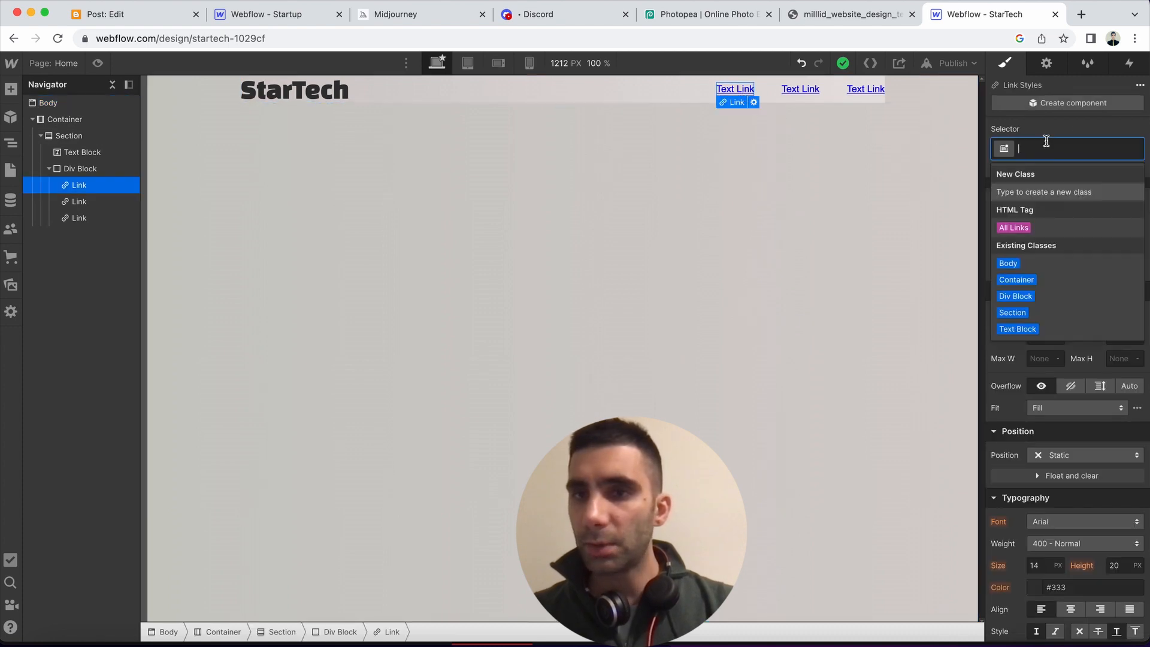
click(1014, 227)
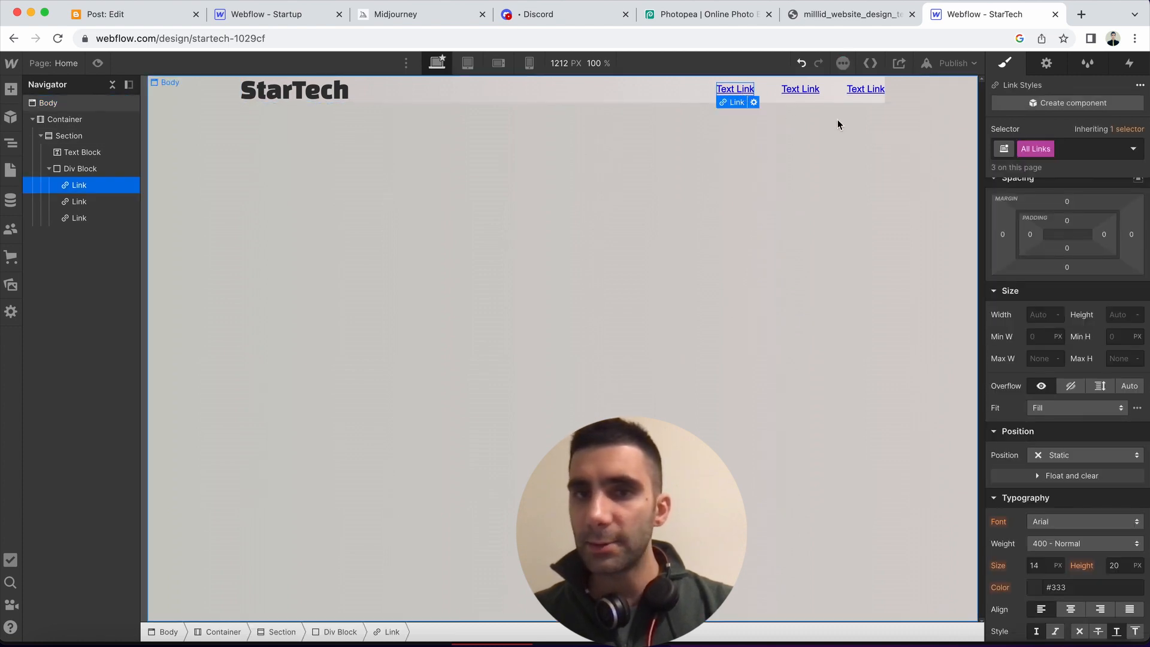
scroll(1072, 395, down, 4)
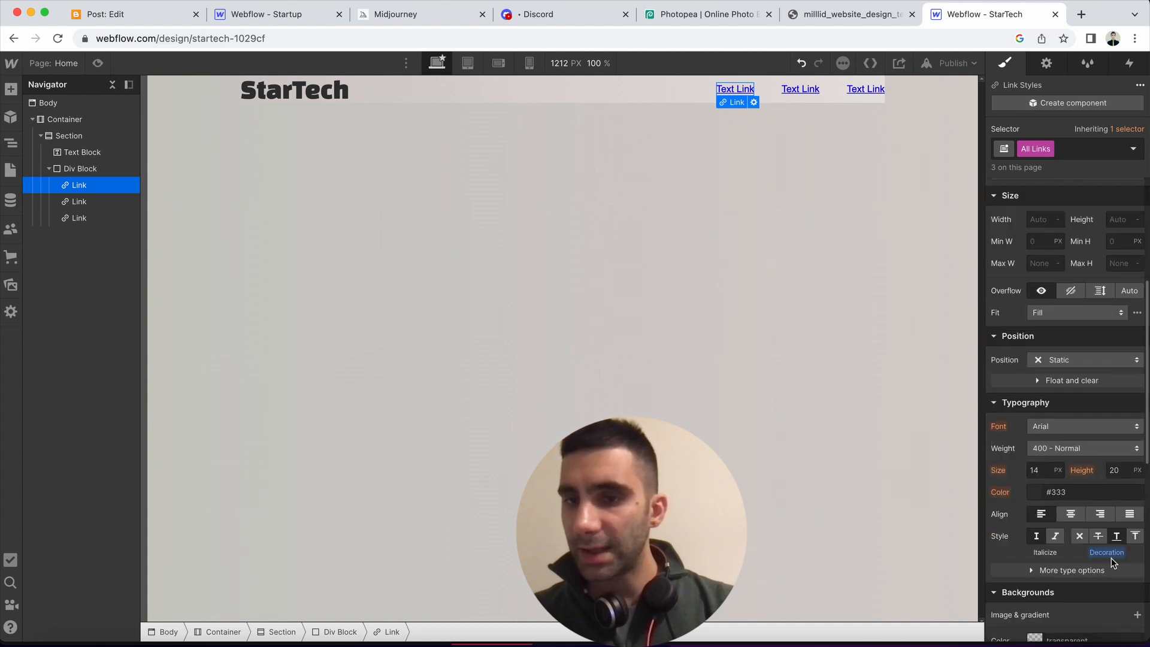
scroll(1126, 371, down, 7)
scroll(1118, 328, up, 4)
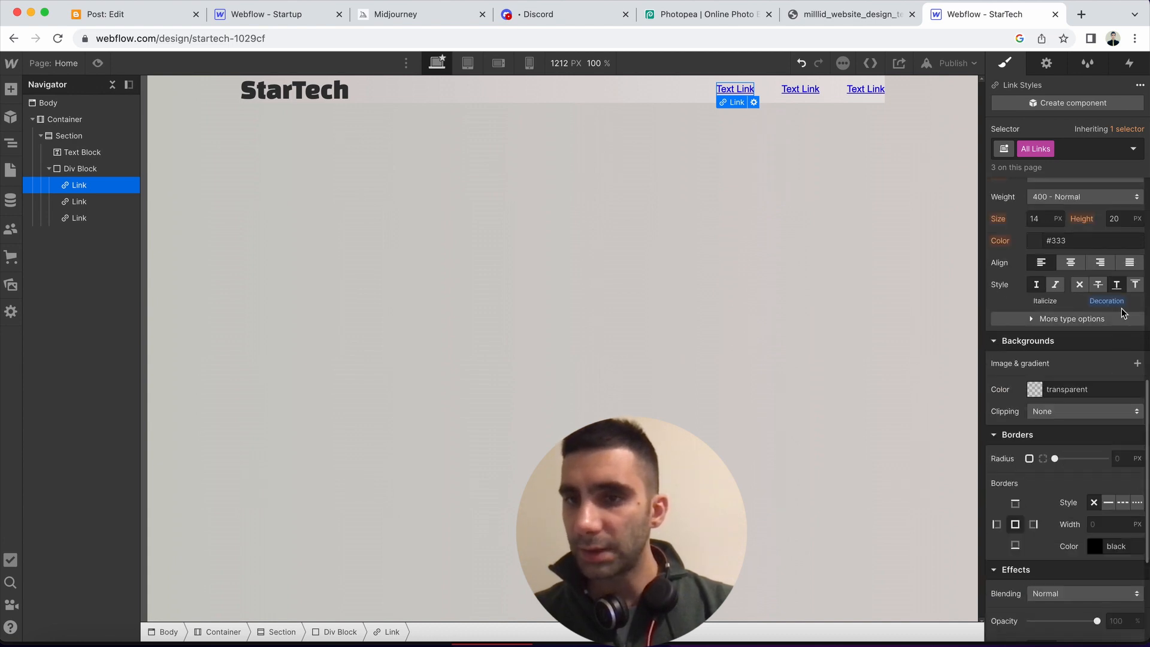
click(1079, 284)
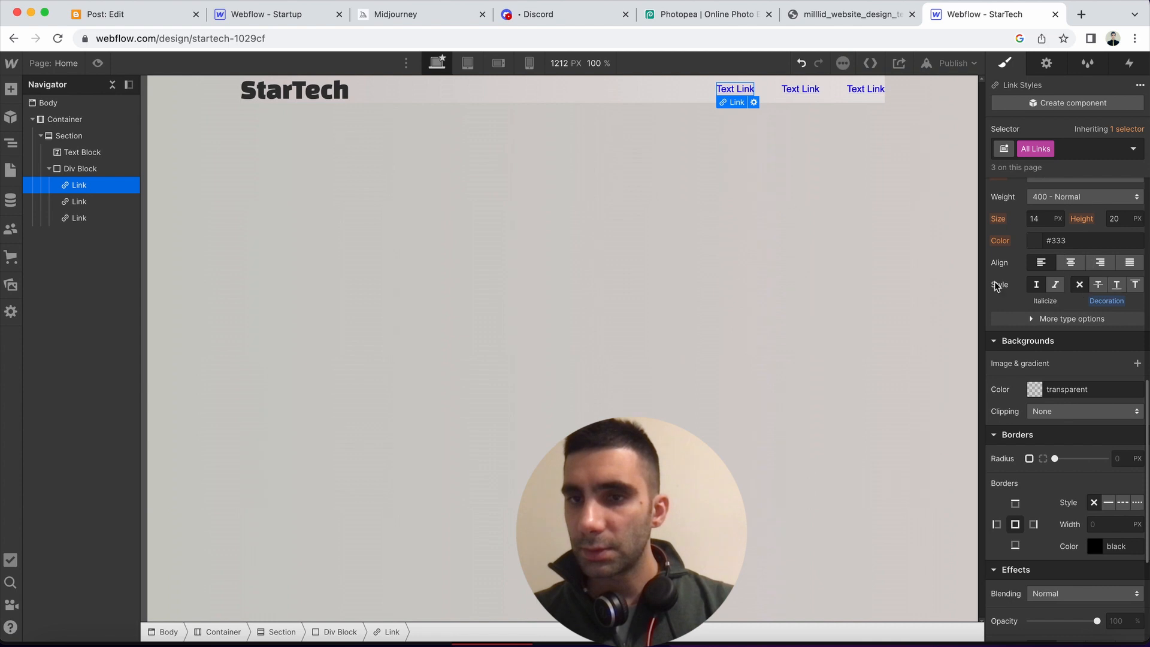
scroll(1004, 293, up, 1)
scroll(1004, 294, up, 3)
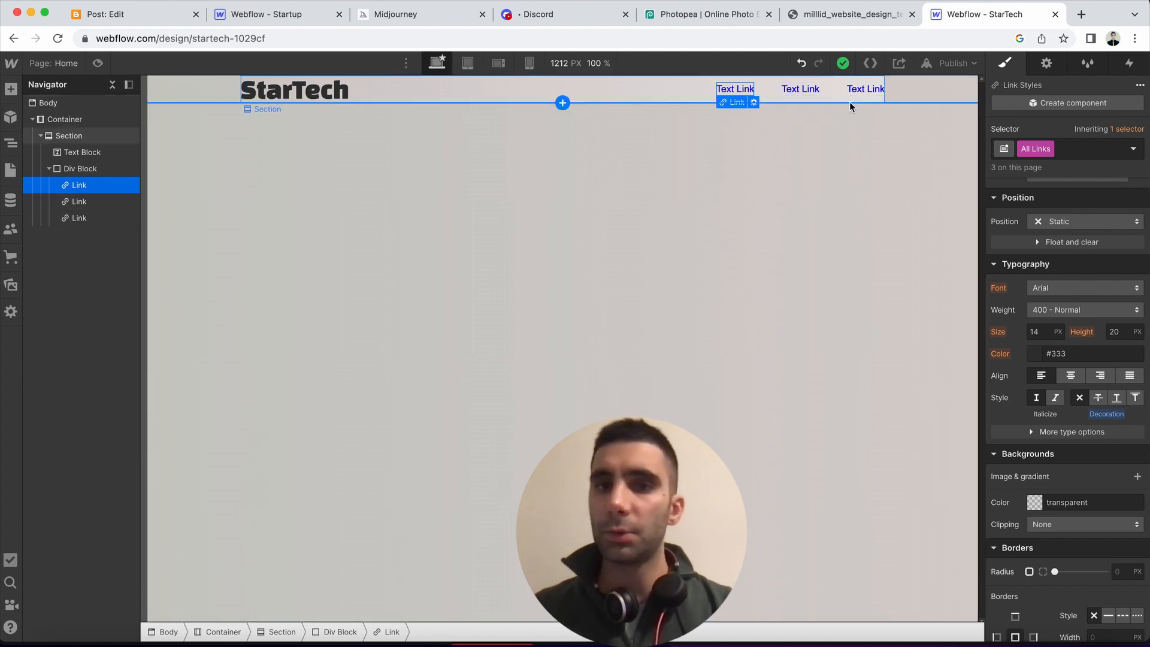
With the first Text Link selected, switch to Photopea and copy the colour 81716f sampled from the design's dark header button
click(609, 187)
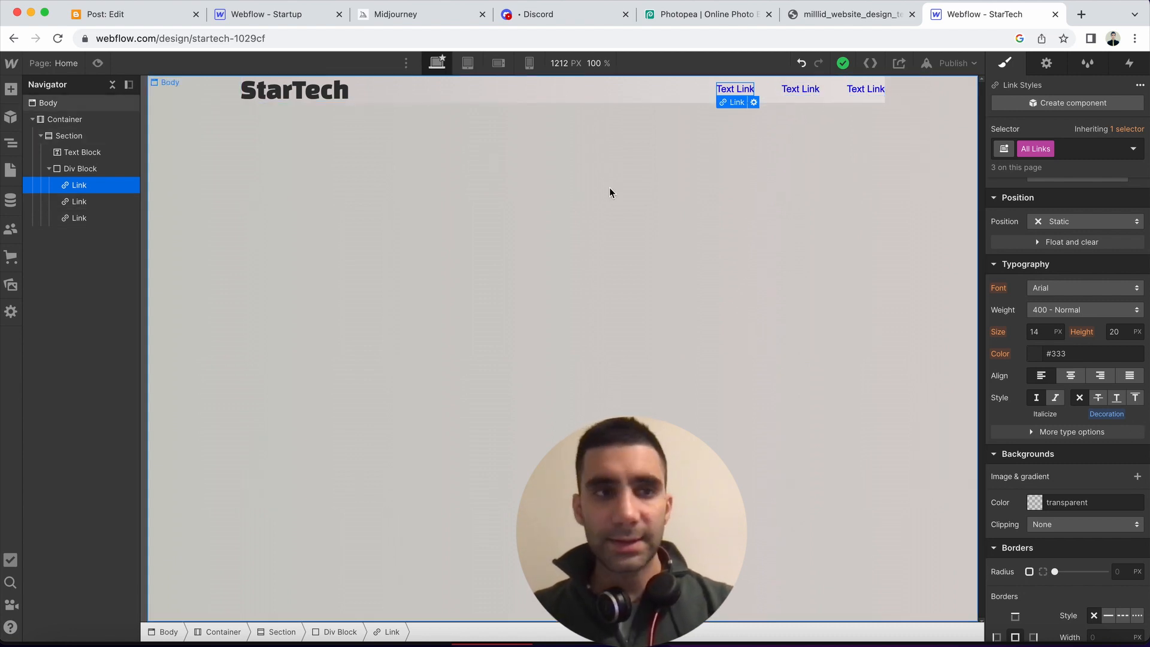
click(731, 88)
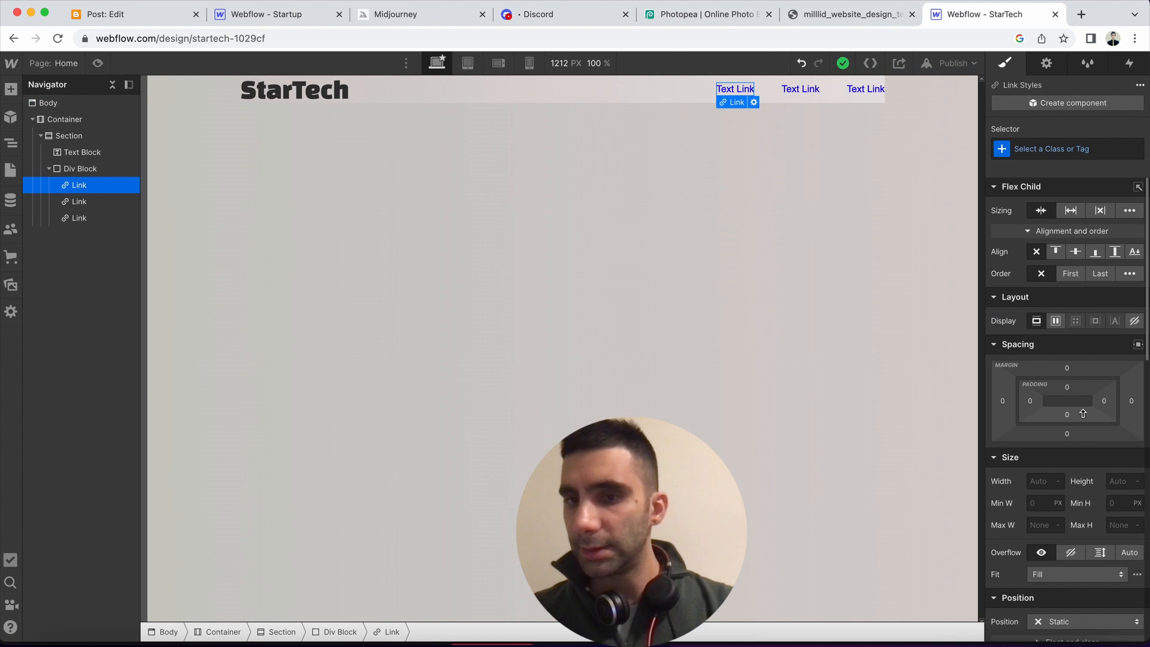
scroll(1111, 468, down, 8)
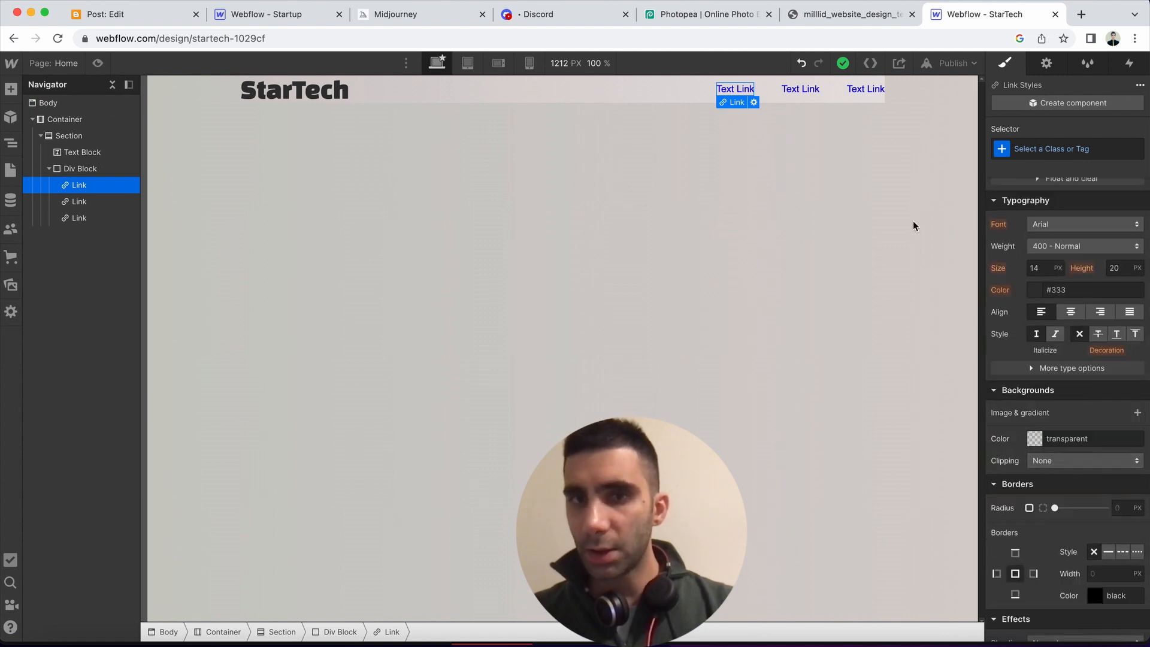
click(705, 16)
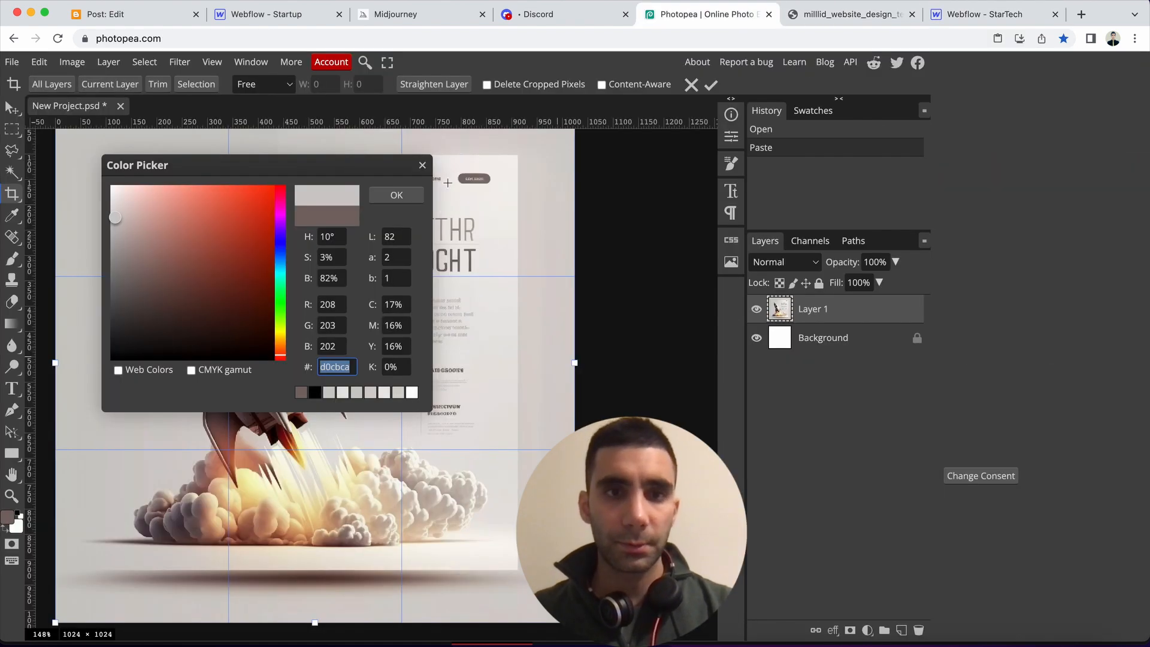
scroll(451, 182, down, 5)
scroll(451, 182, up, 5)
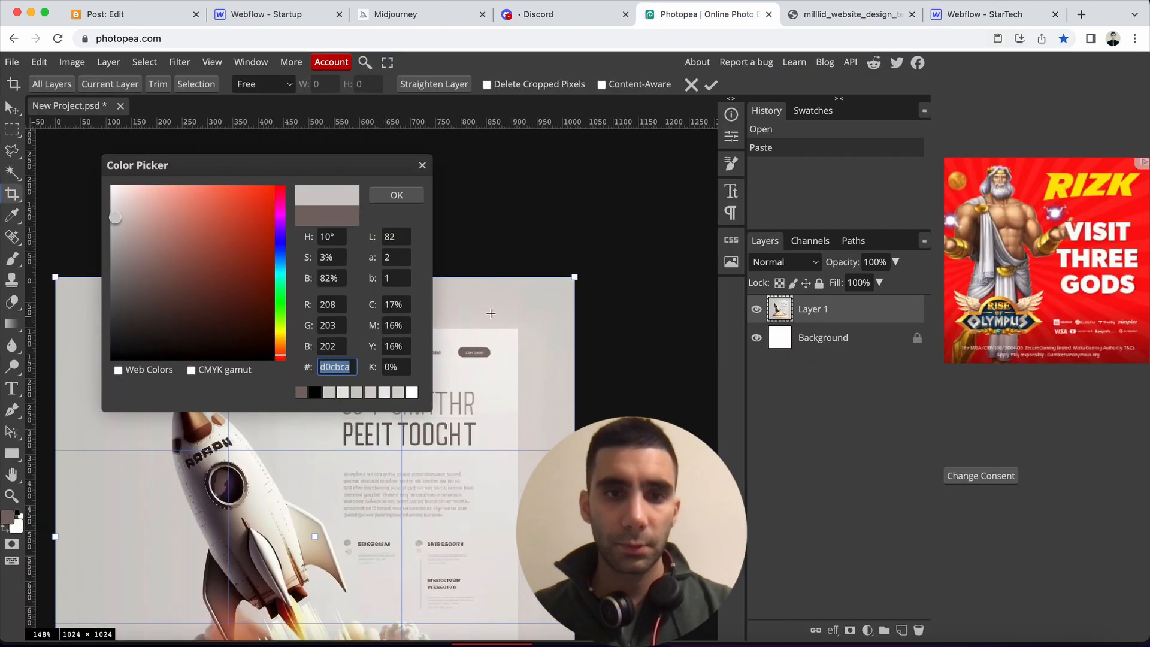
scroll(492, 297, up, 3)
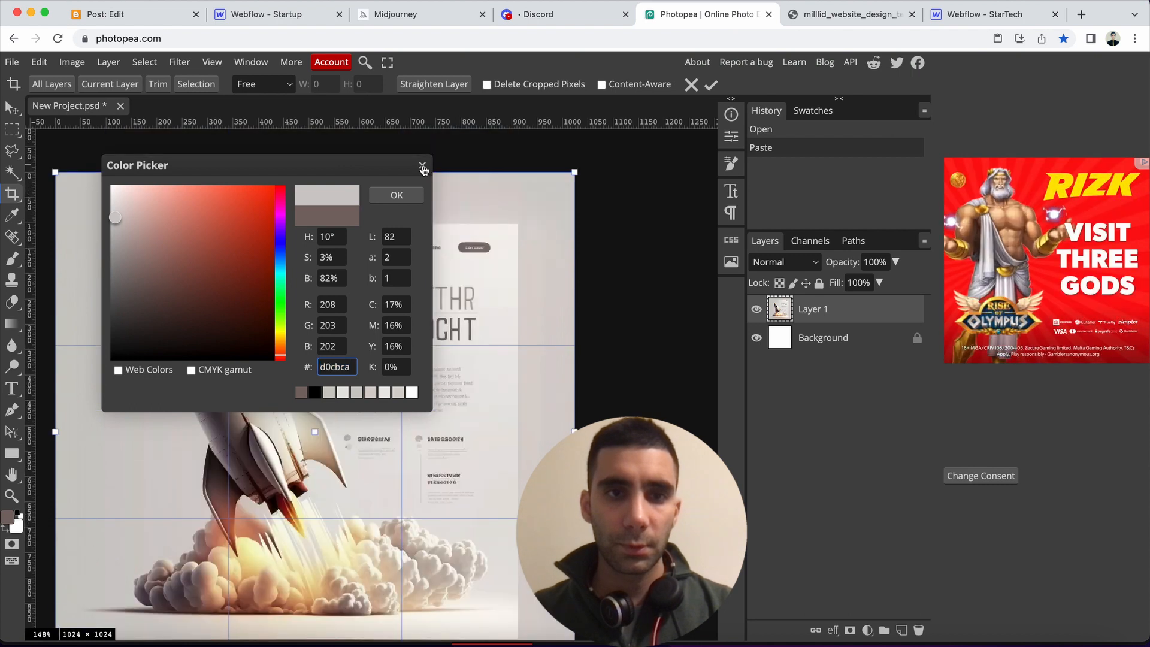
click(422, 166)
scroll(499, 290, up, 8)
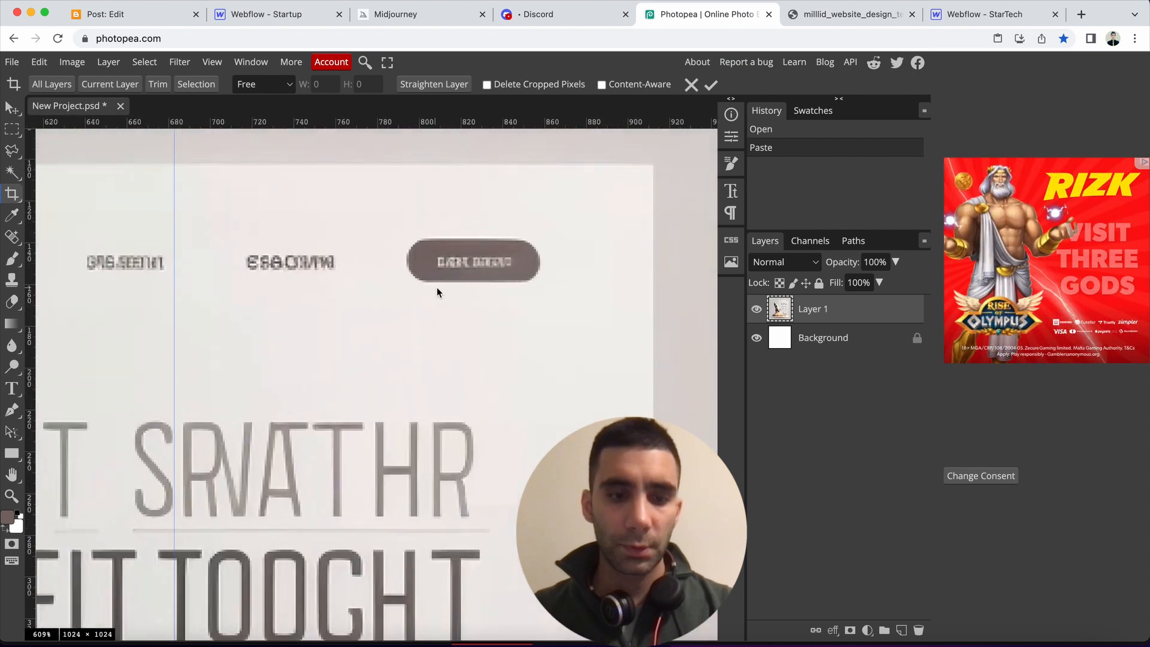
click(8, 516)
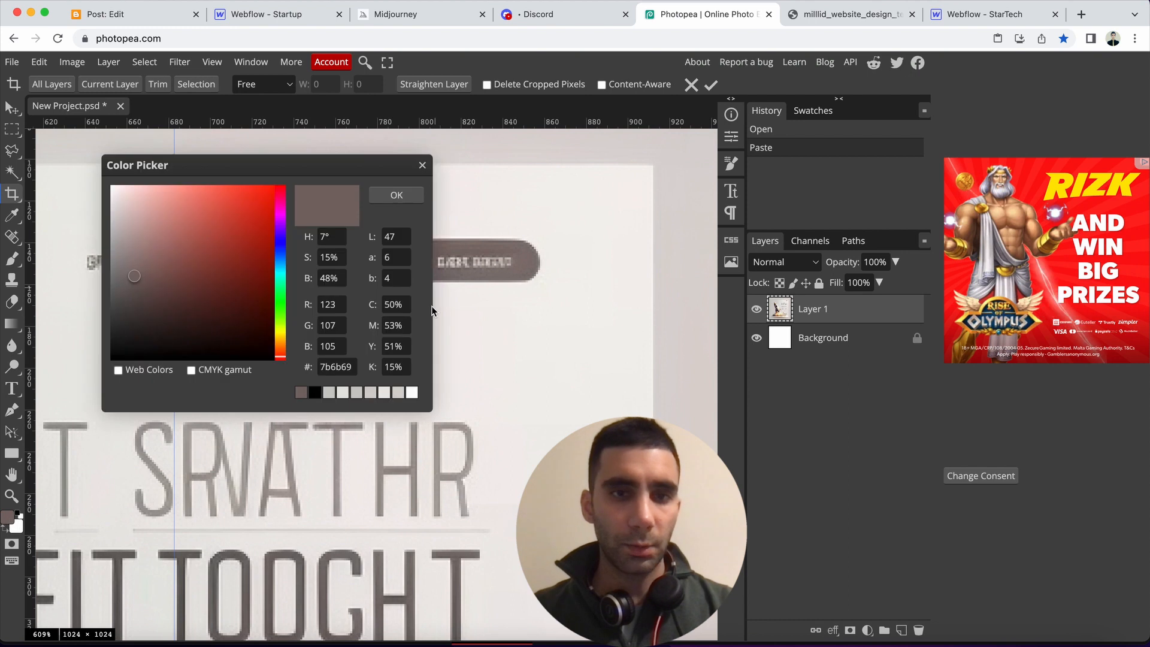
click(516, 260)
key(super+c)
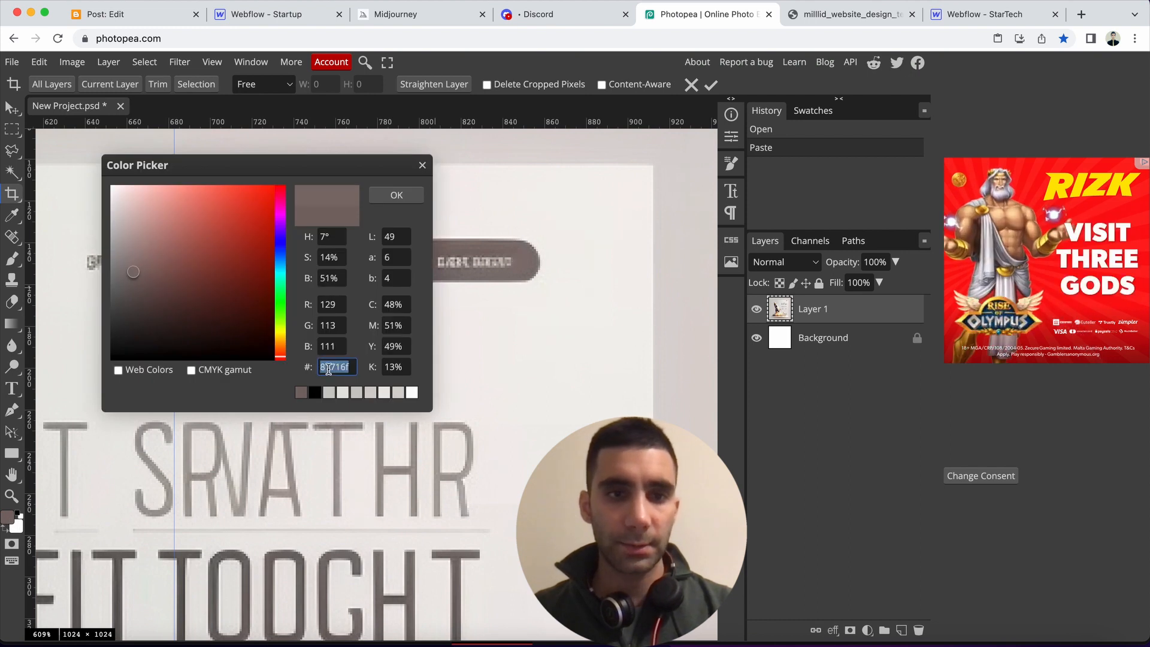
Switch back to Webflow and set the text colour of the first and second Text Links to #81716f
click(982, 14)
scroll(1026, 371, down, 2)
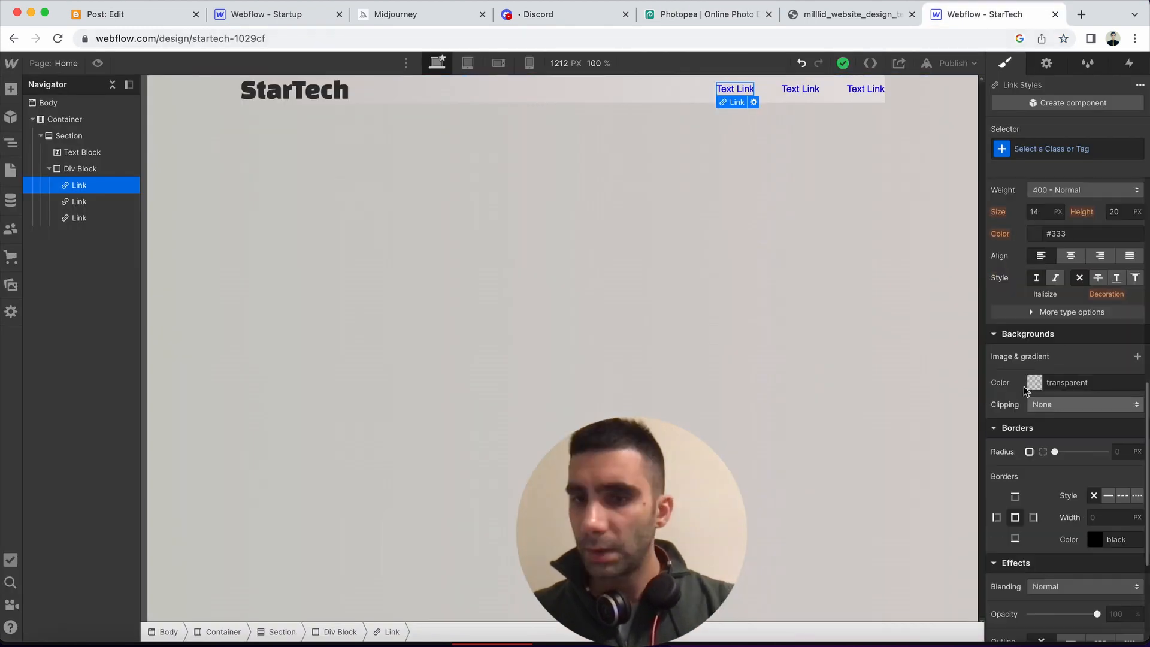
scroll(1089, 416, up, 2)
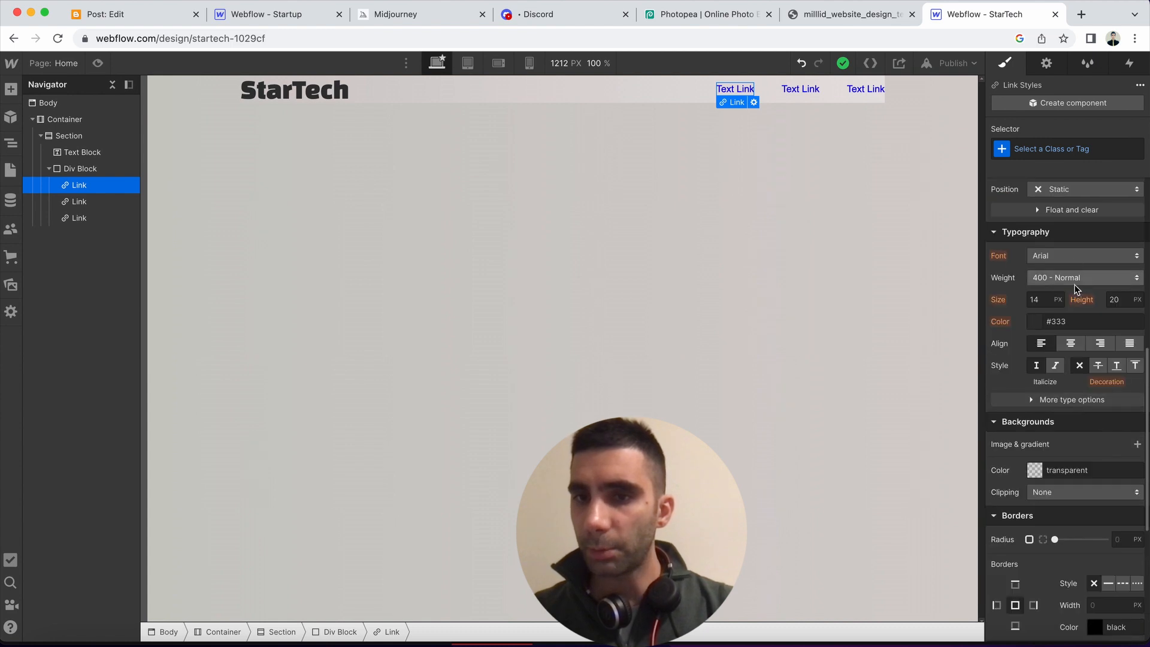
click(1071, 324)
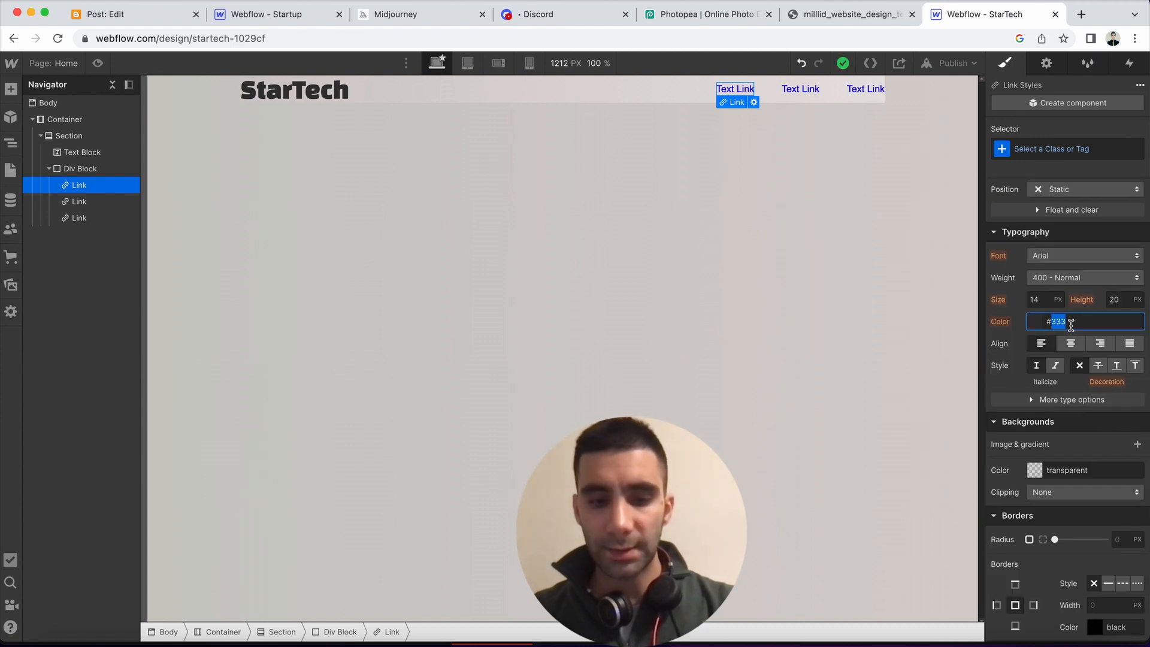
click(806, 92)
click(1072, 322)
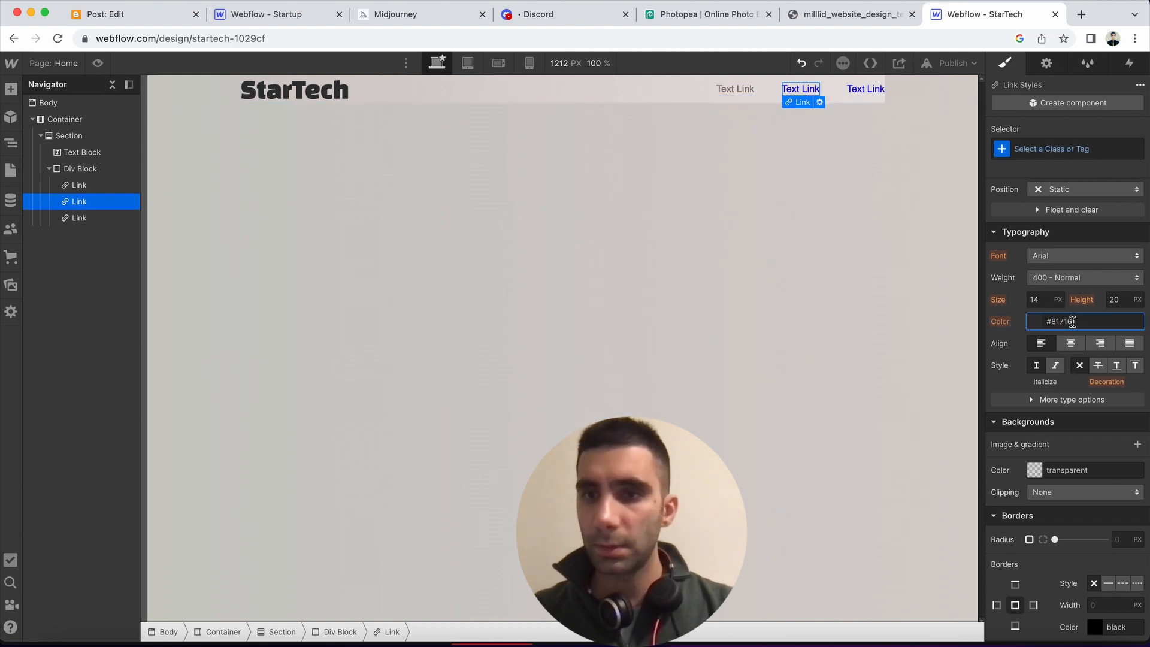
key(Return)
Select the third Text Link in the header and set its text colour to white
click(868, 90)
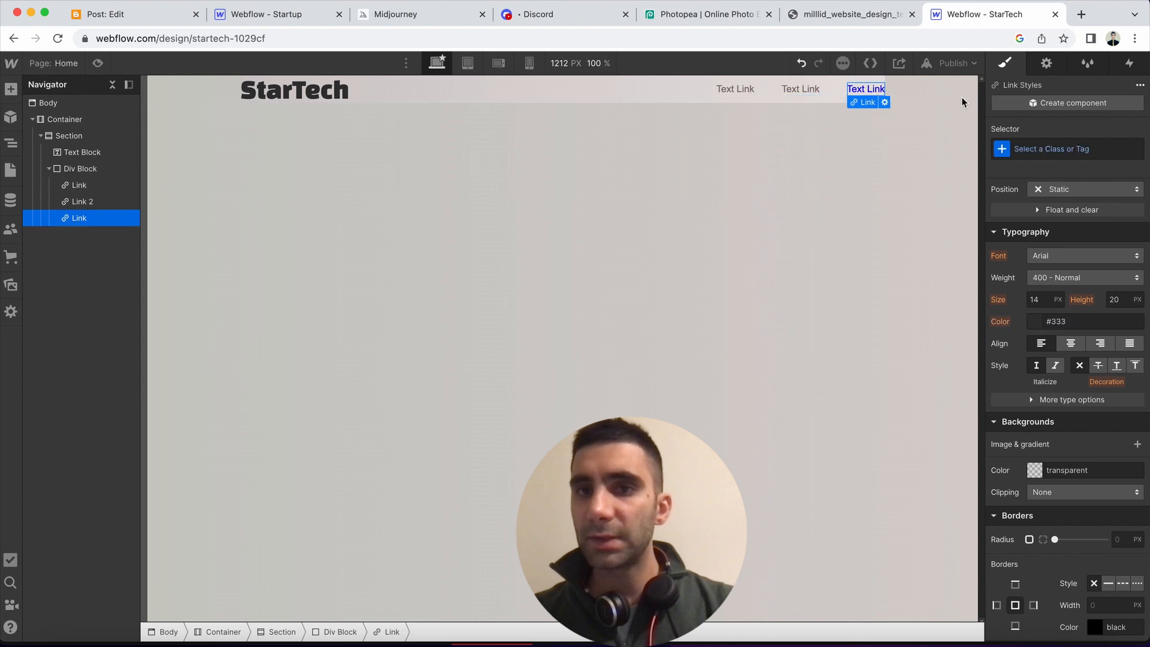
scroll(1090, 471, down, 5)
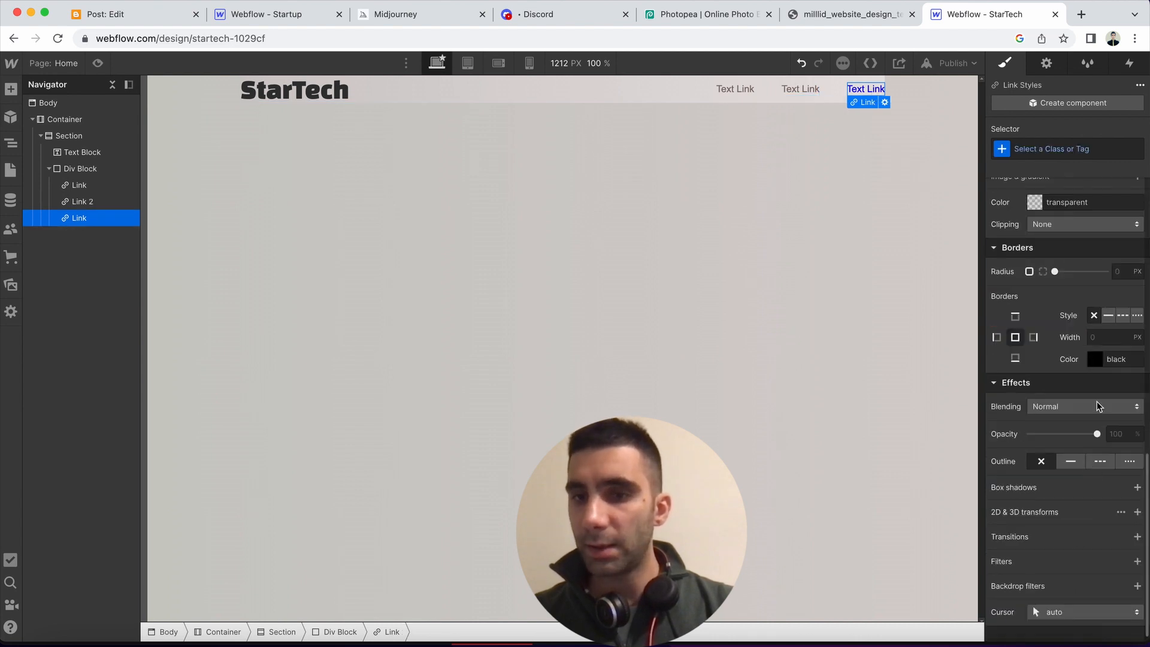
scroll(1075, 270, up, 5)
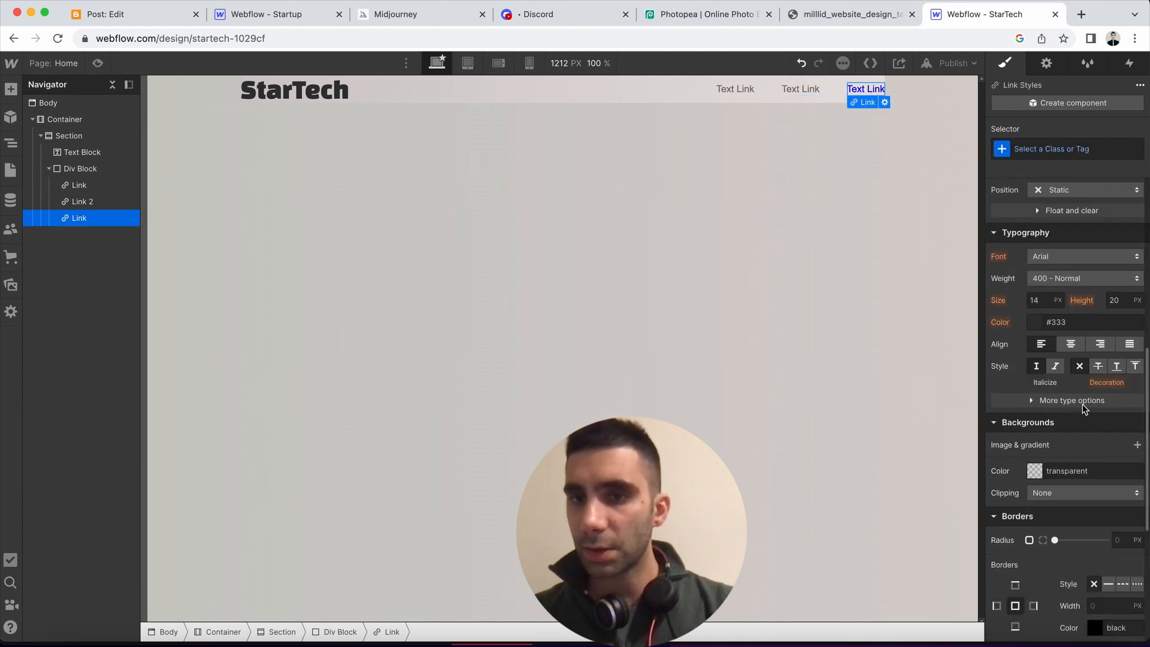
click(1064, 321)
text(#33)
key(BackSpace)
key(BackSpace)
text(whit)
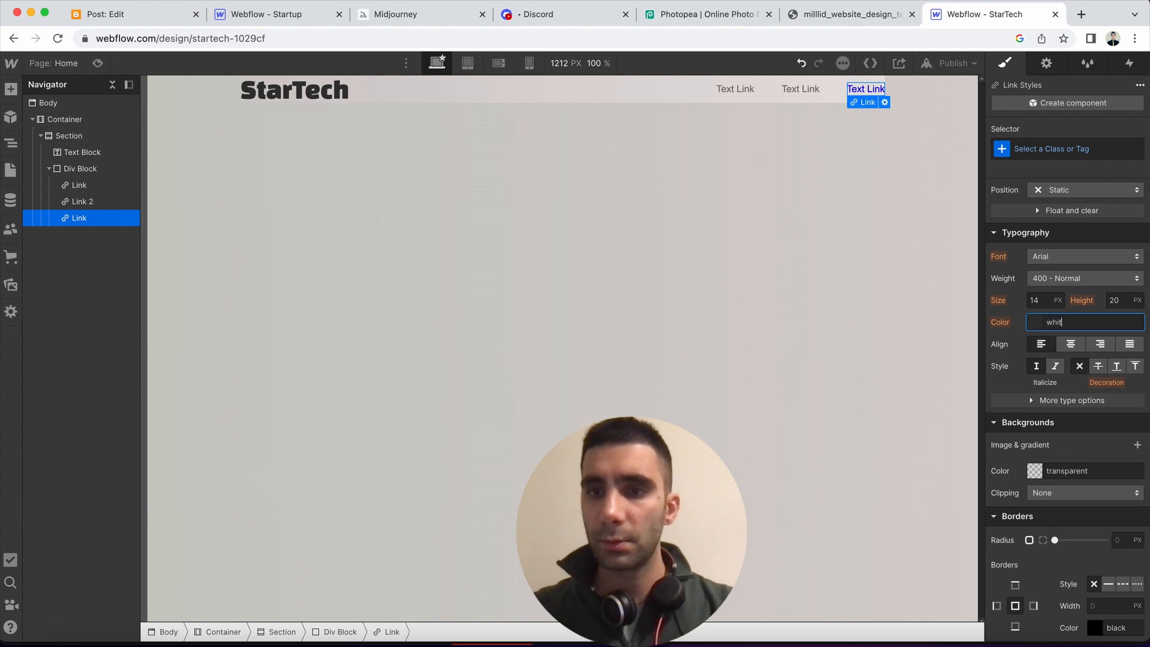
text(e)
Set the third Text Link's background colour to the copied #81716f
scroll(1103, 450, down, 1)
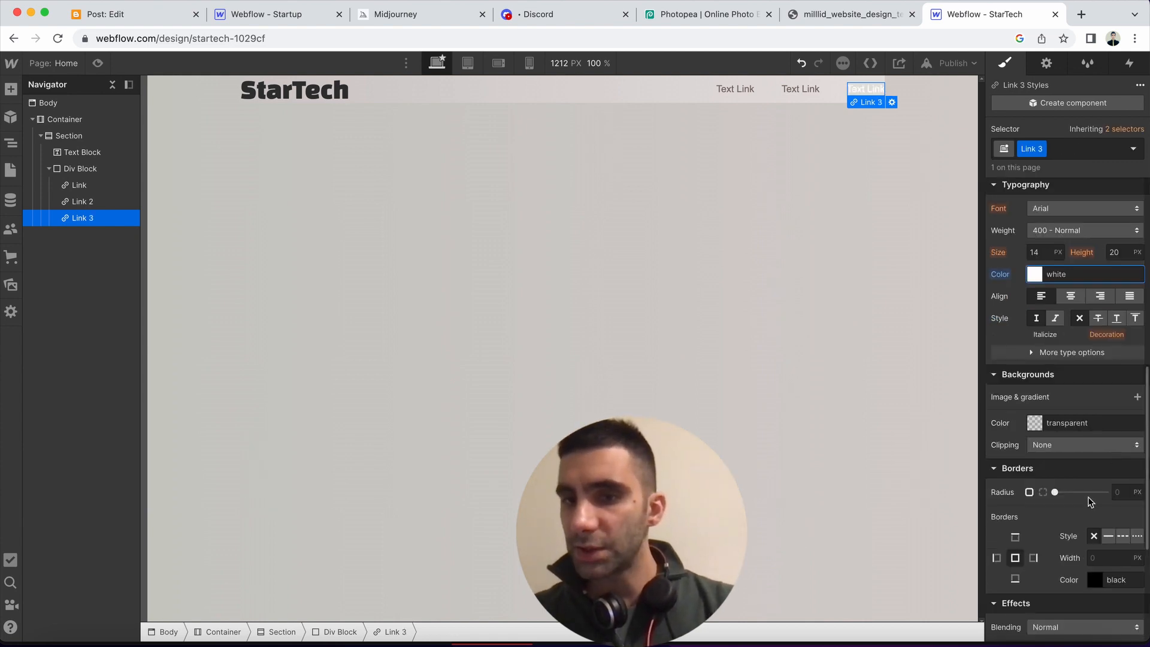
click(1094, 426)
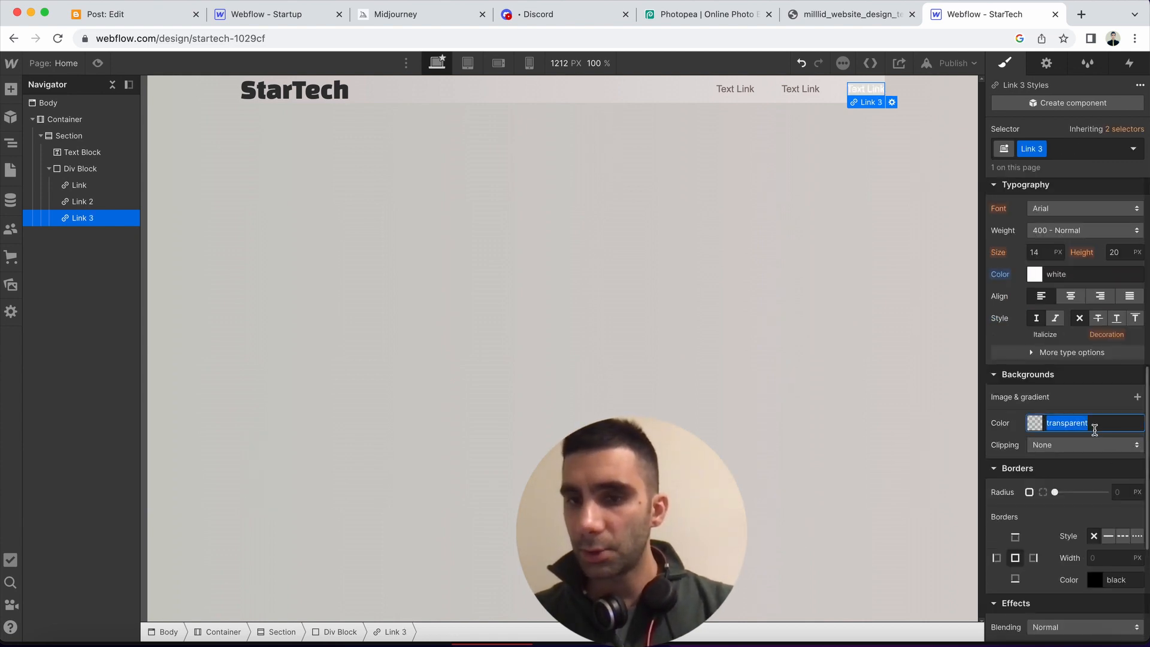
key(super+v)
key(Return)
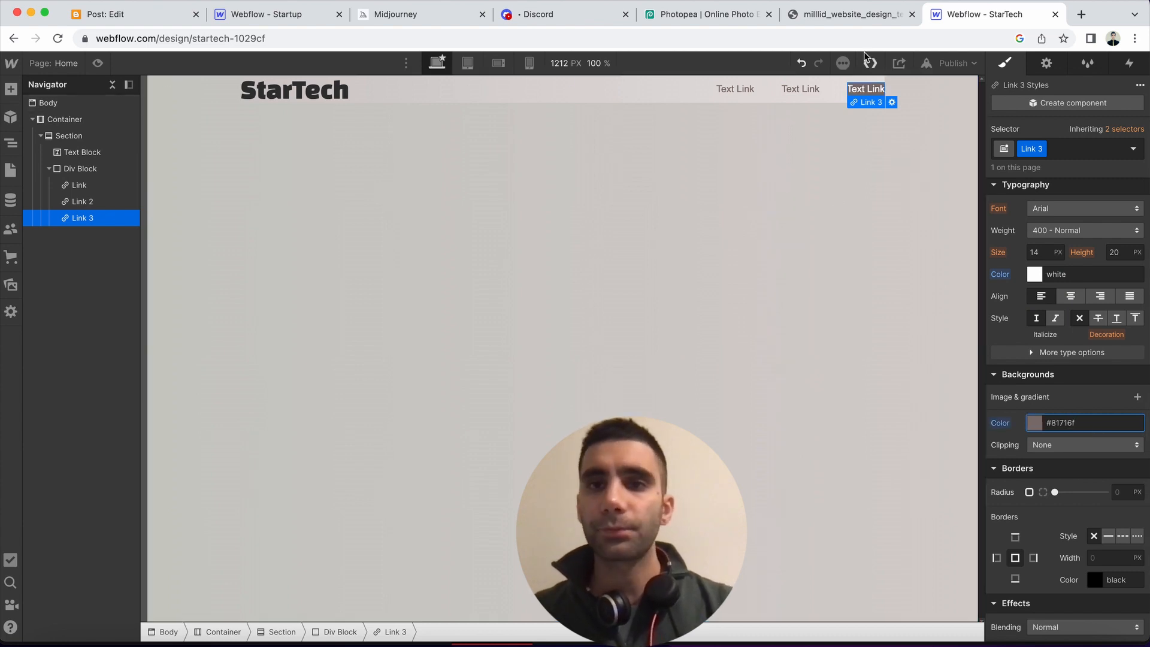
Check the design's dark header button in Photopea, switch back to Webflow and set the third Text Link's text colour to light grey #ddd
click(704, 9)
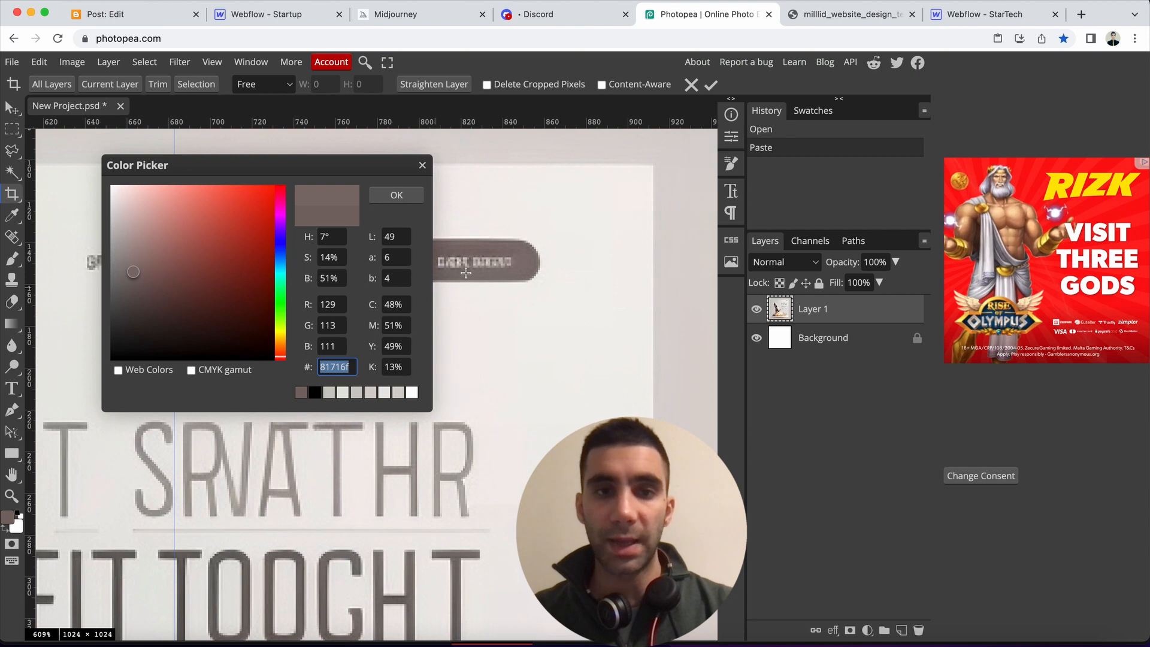
click(958, 15)
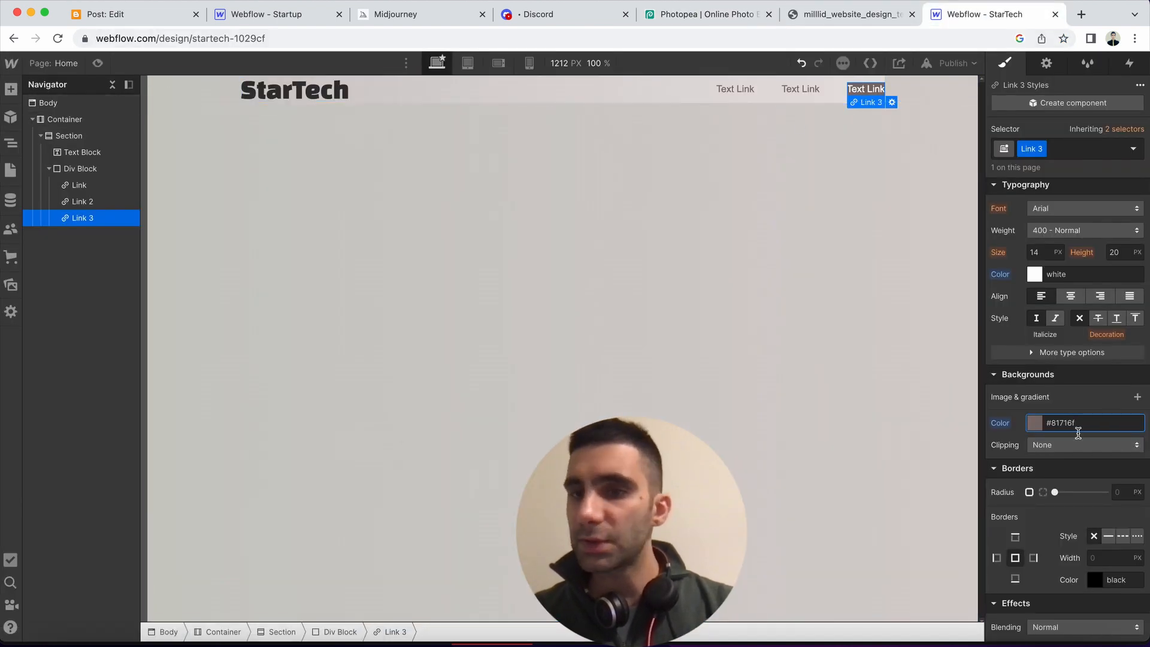
scroll(1101, 448, down, 1)
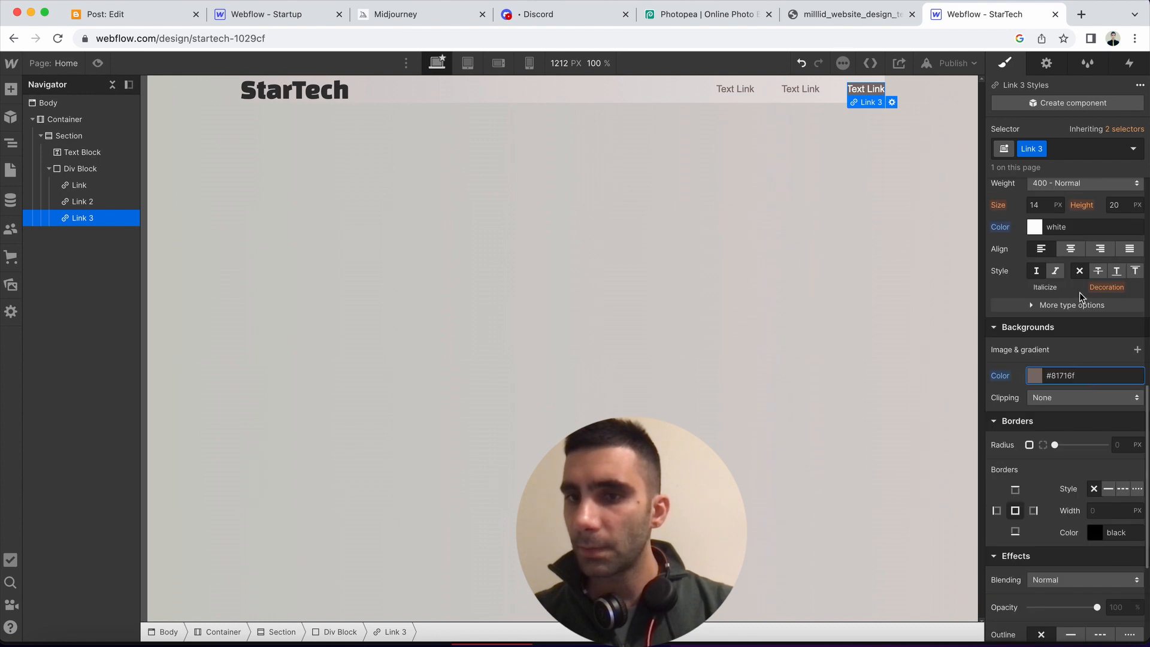
click(1075, 270)
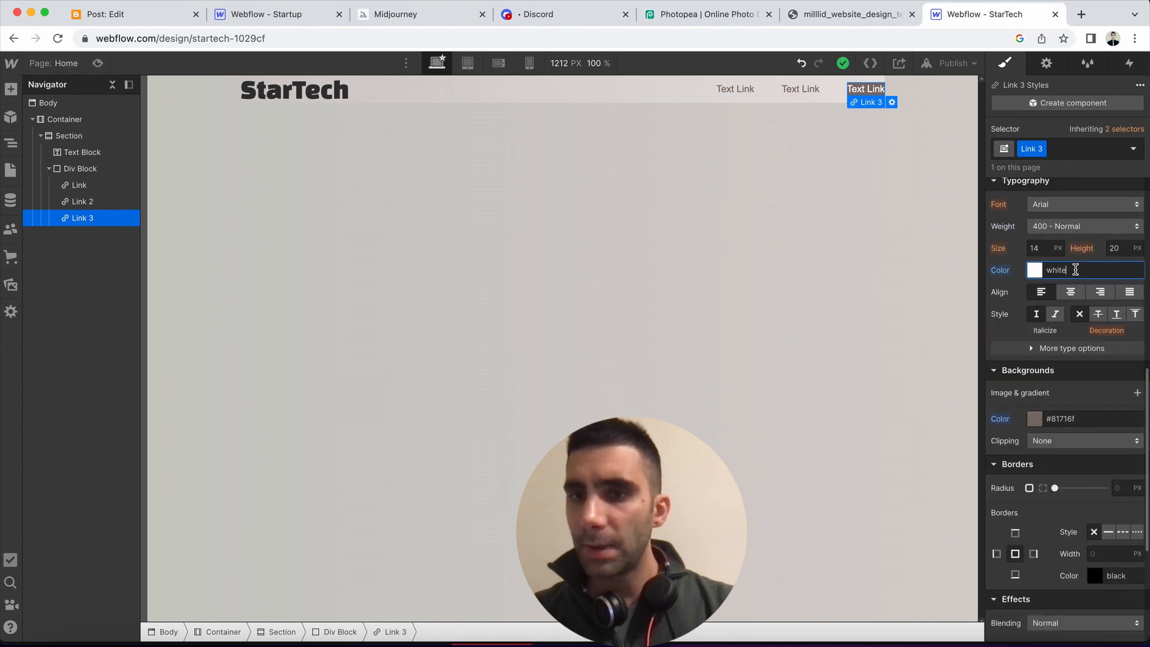
click(1041, 271)
click(1041, 271)
click(1041, 271)
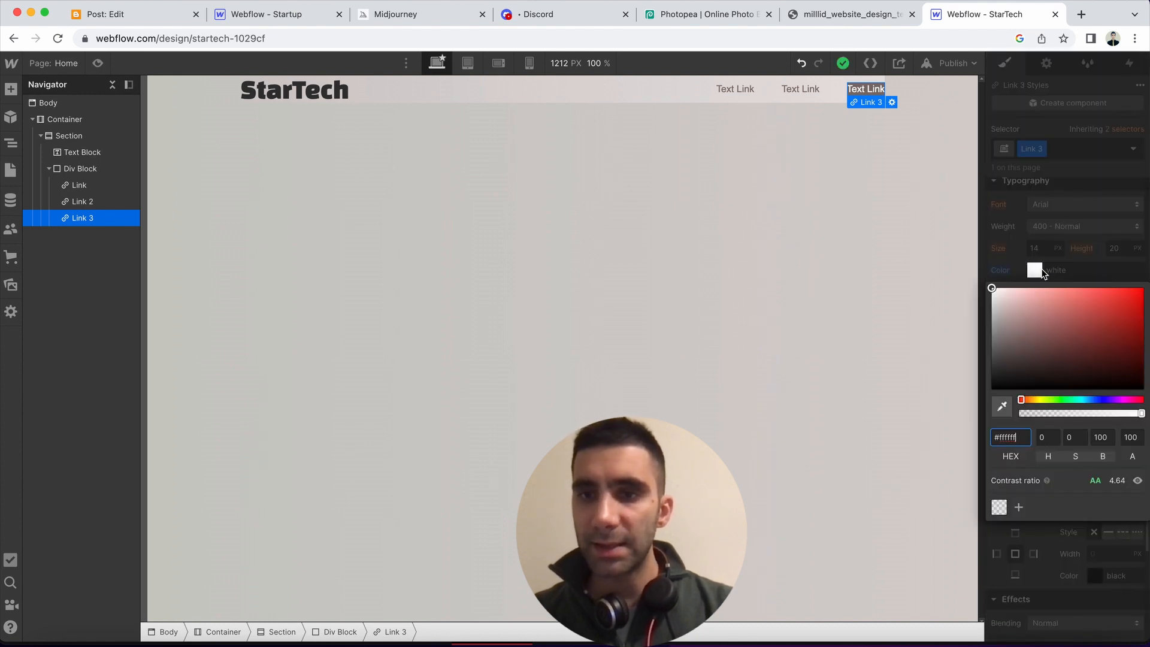
drag(1012, 305, 980, 302)
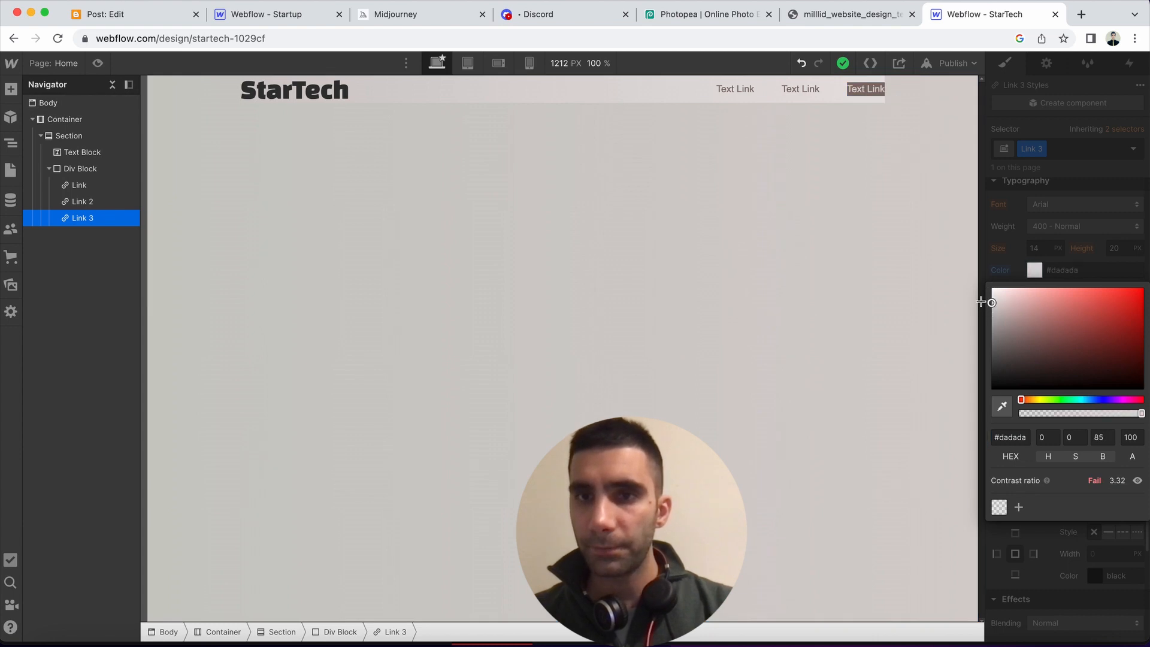
click(909, 112)
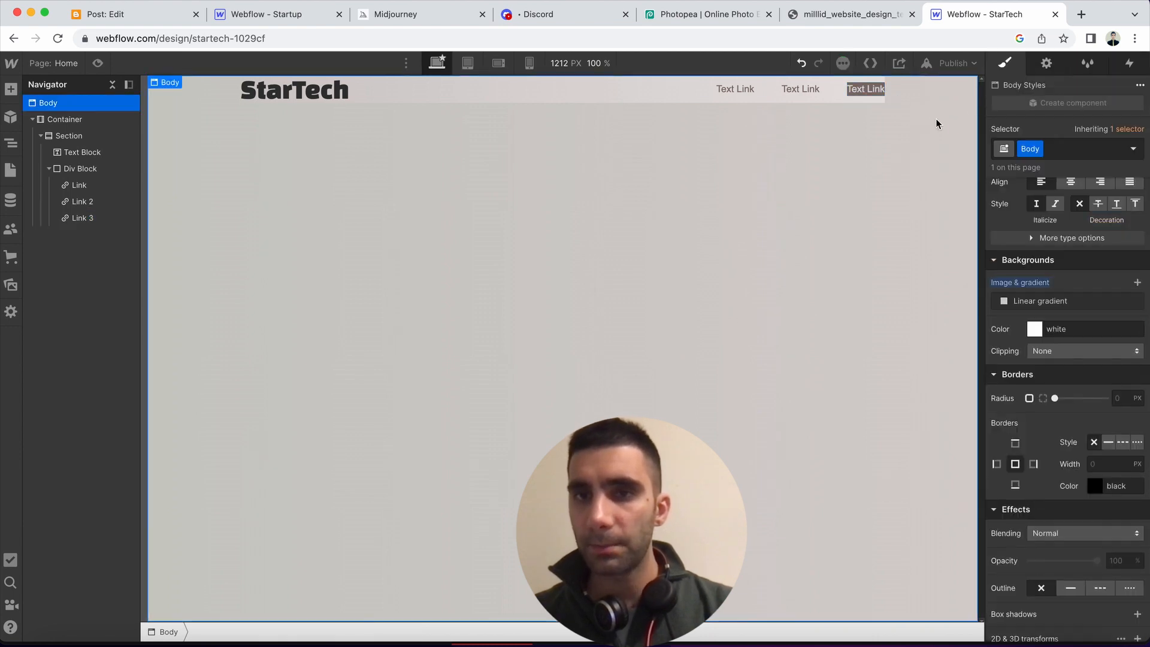
scroll(1044, 527, up, 5)
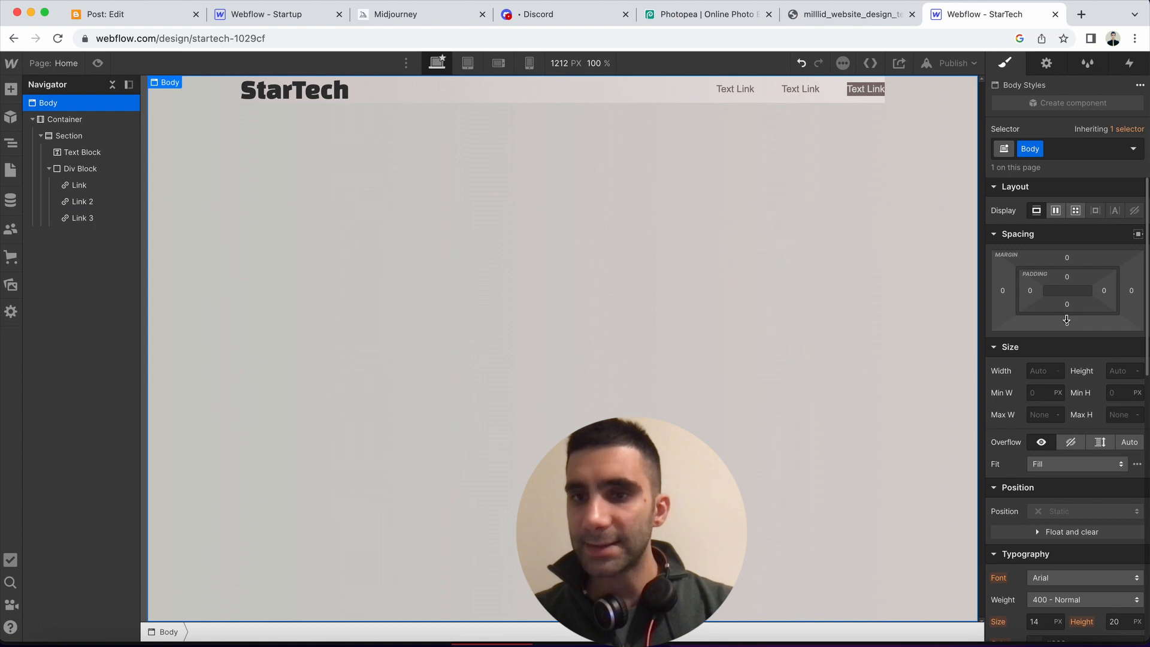
click(1030, 292)
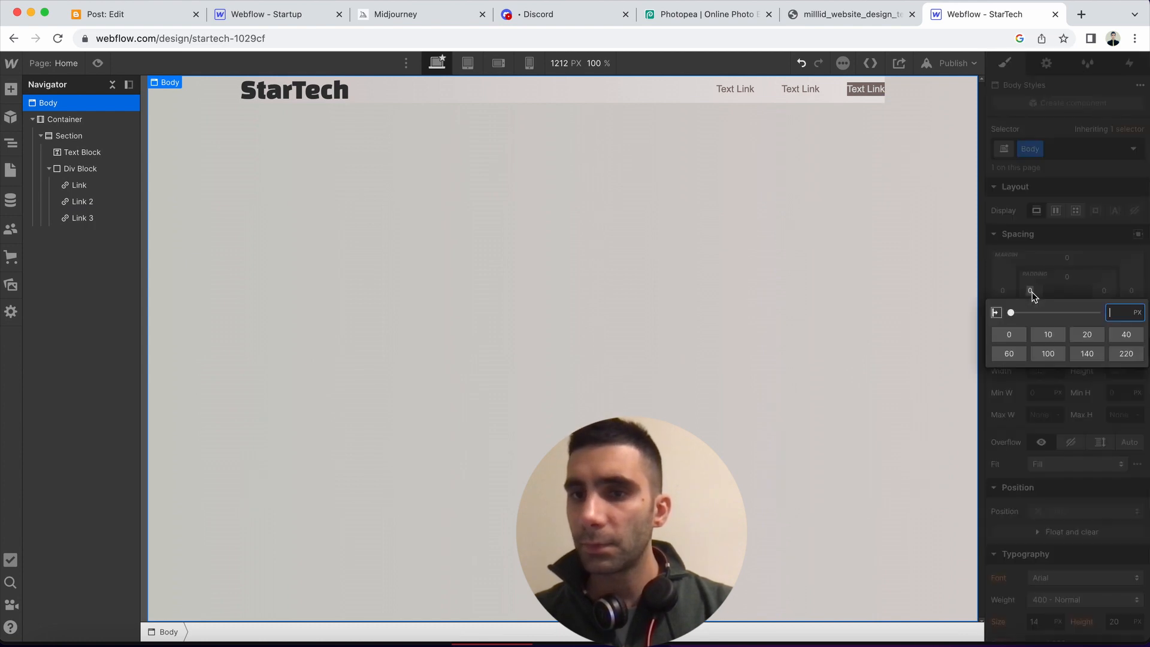
click(1117, 338)
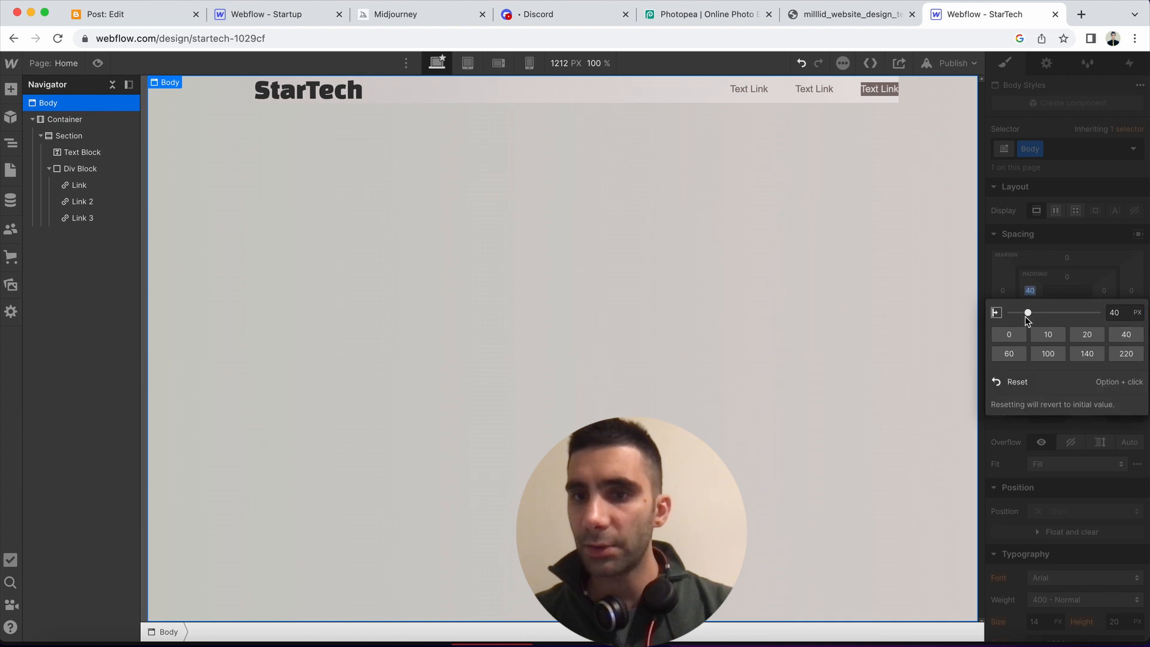
drag(1025, 317, 1007, 314)
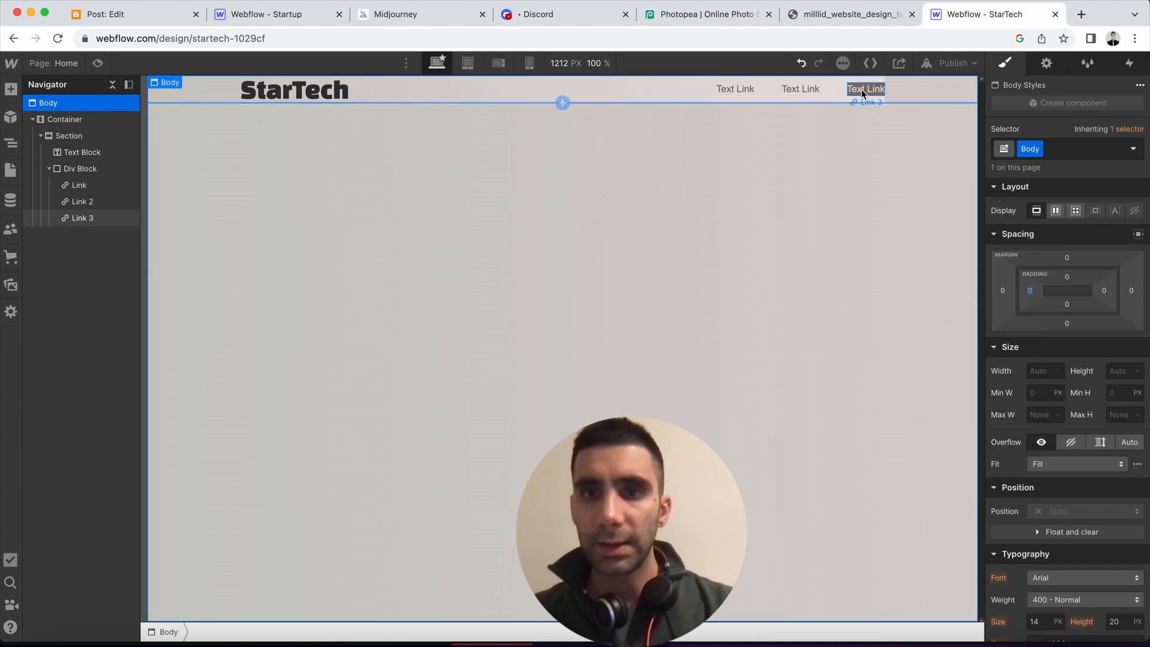
Give the third Text Link 35 px of left padding and 35 px of right padding
click(861, 88)
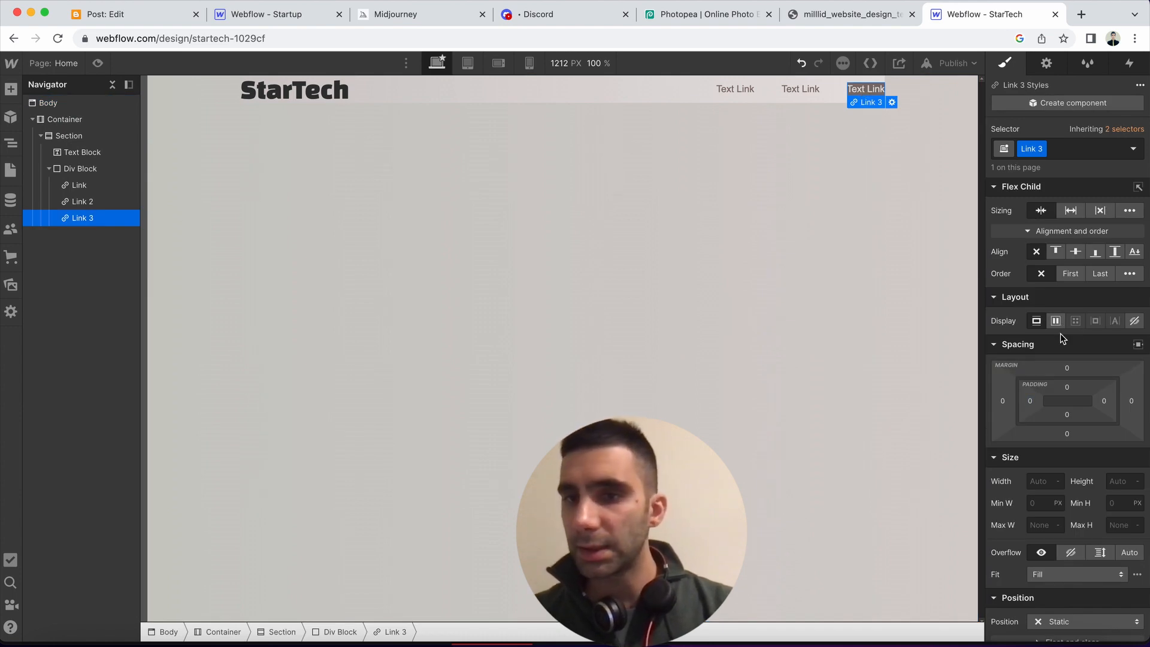
click(1030, 402)
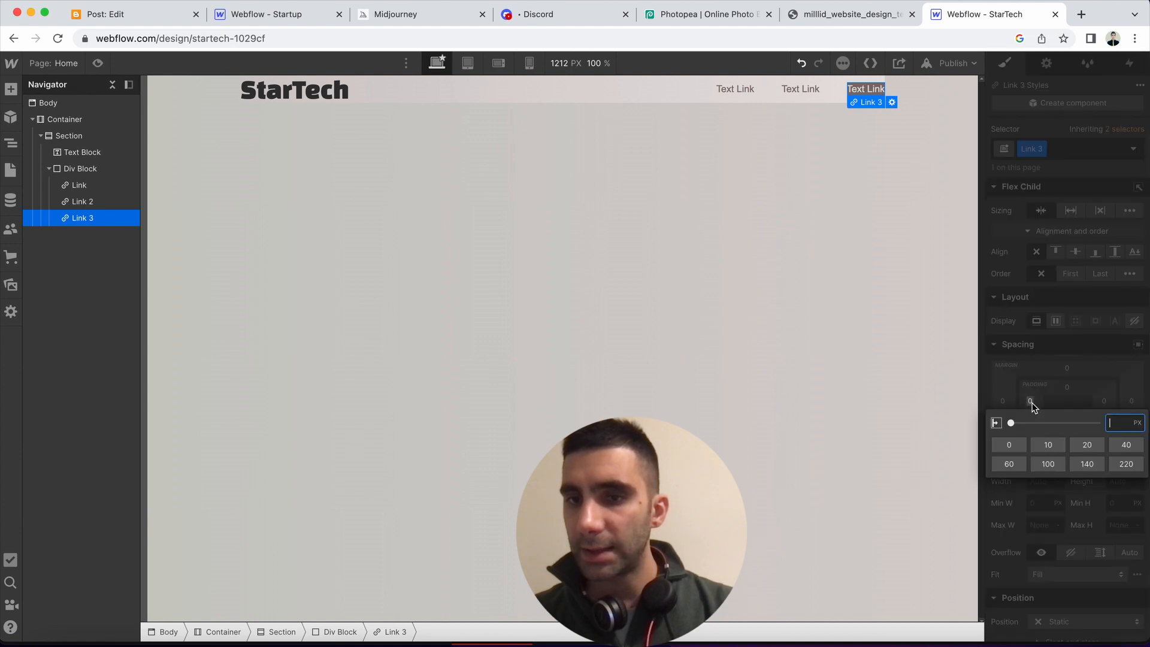
click(1124, 448)
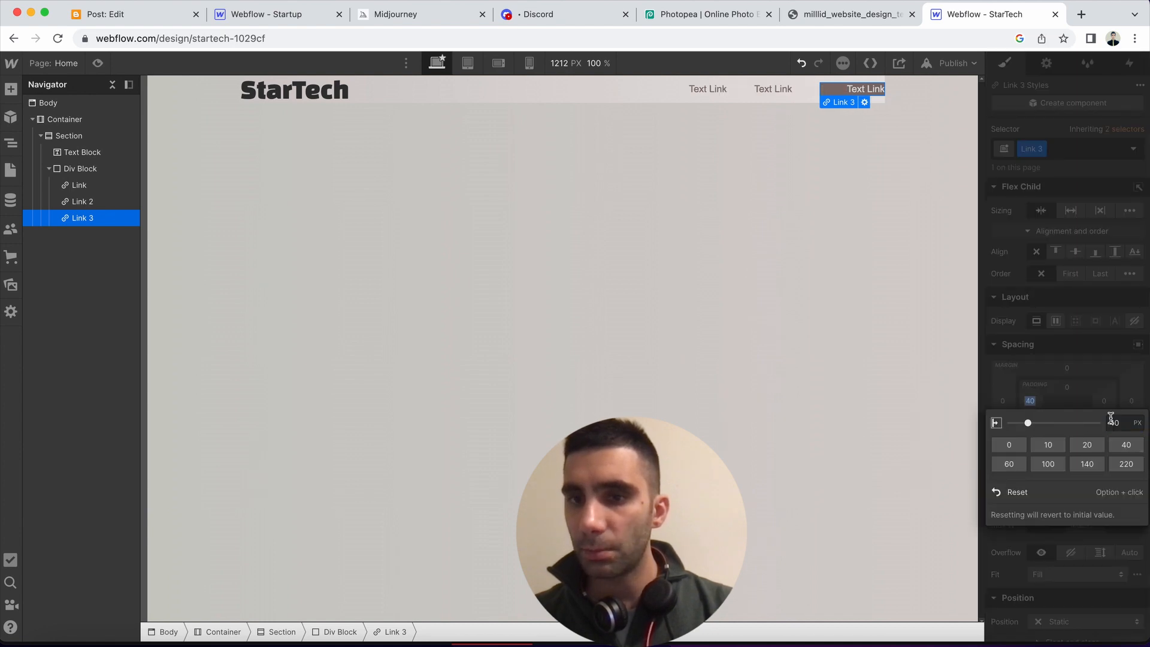
click(1112, 422)
text(35)
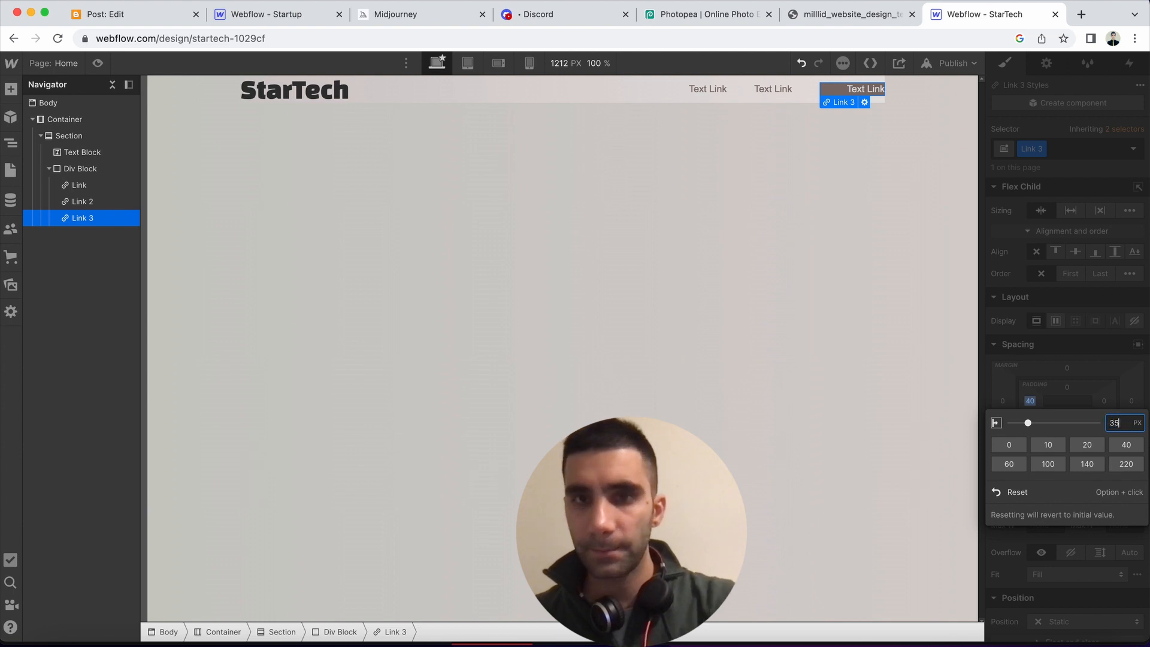
key(Return)
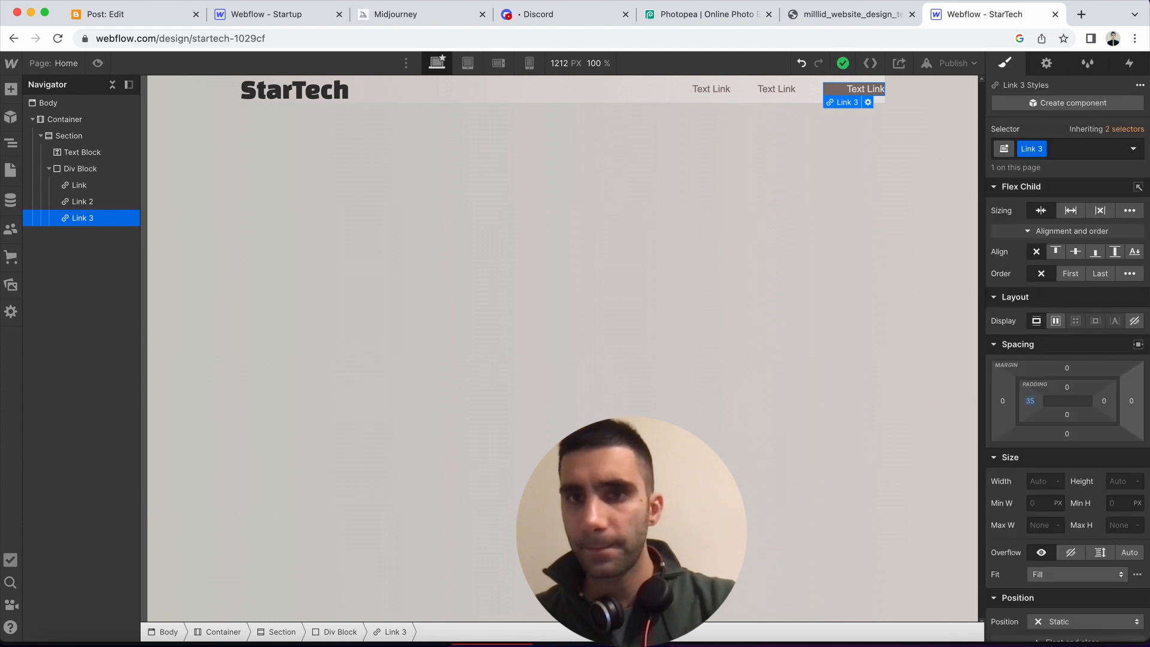
click(1104, 400)
text(35)
key(Return)
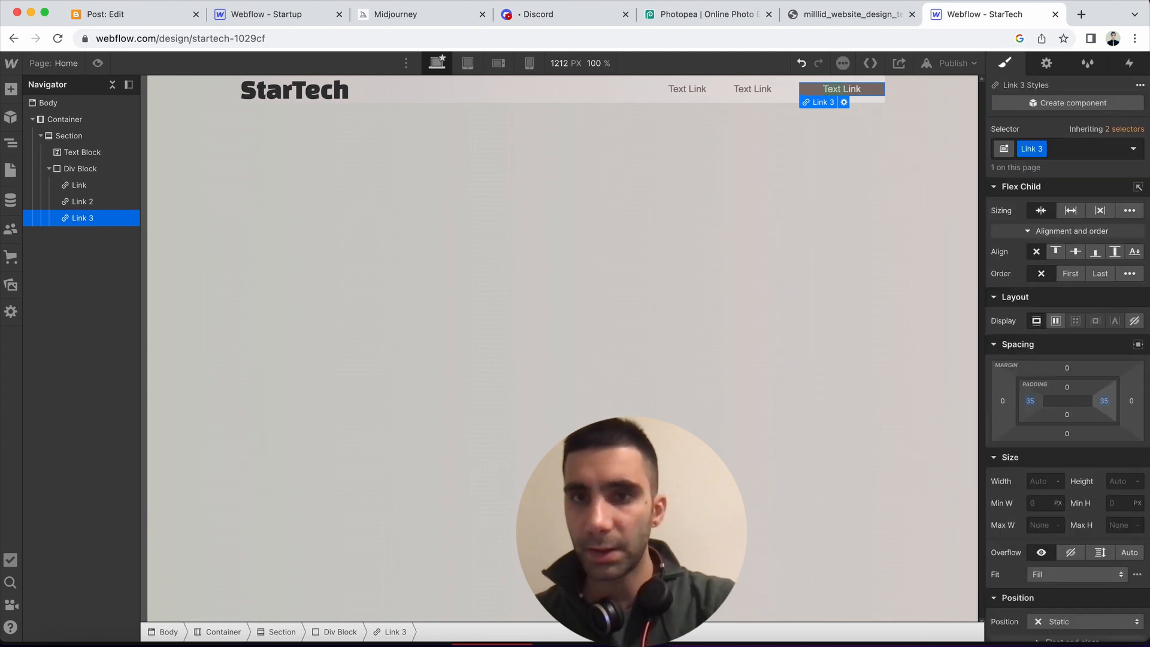
Set the third Text Link's top and bottom padding to 10 px each
click(1065, 387)
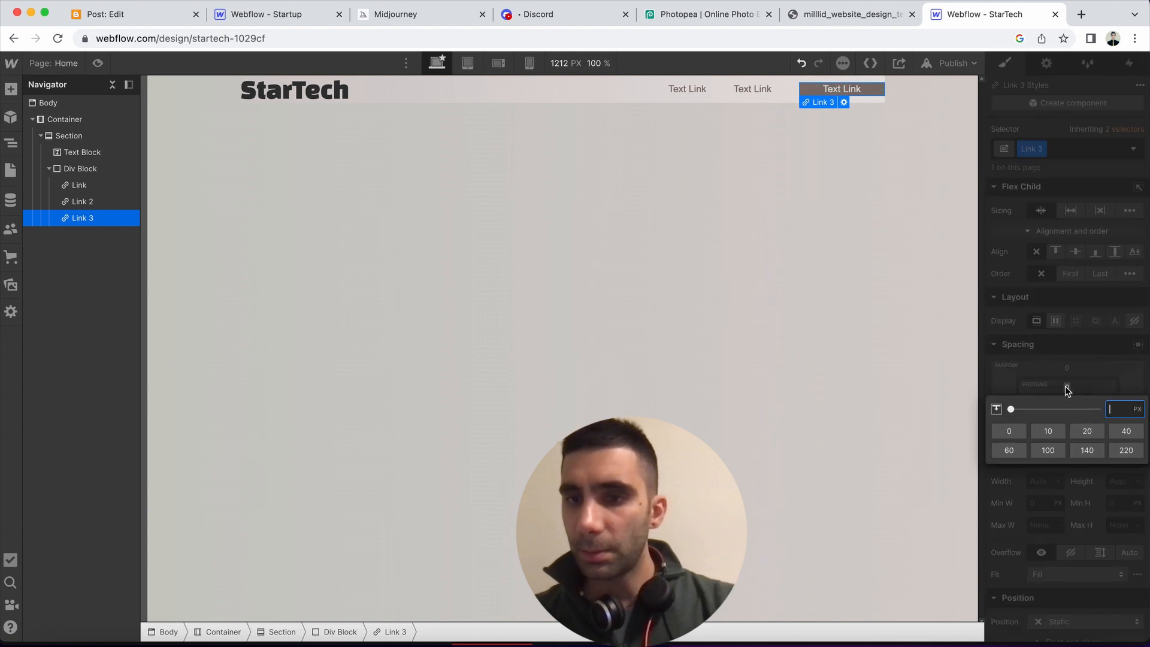
click(1048, 431)
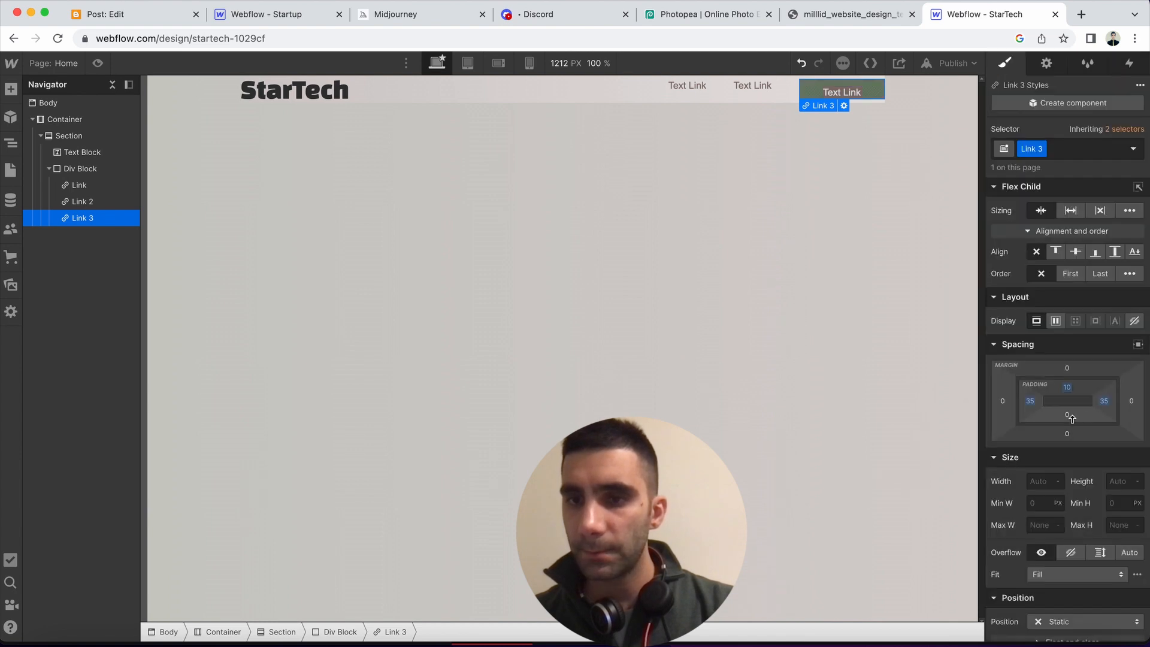
click(1069, 418)
click(1057, 456)
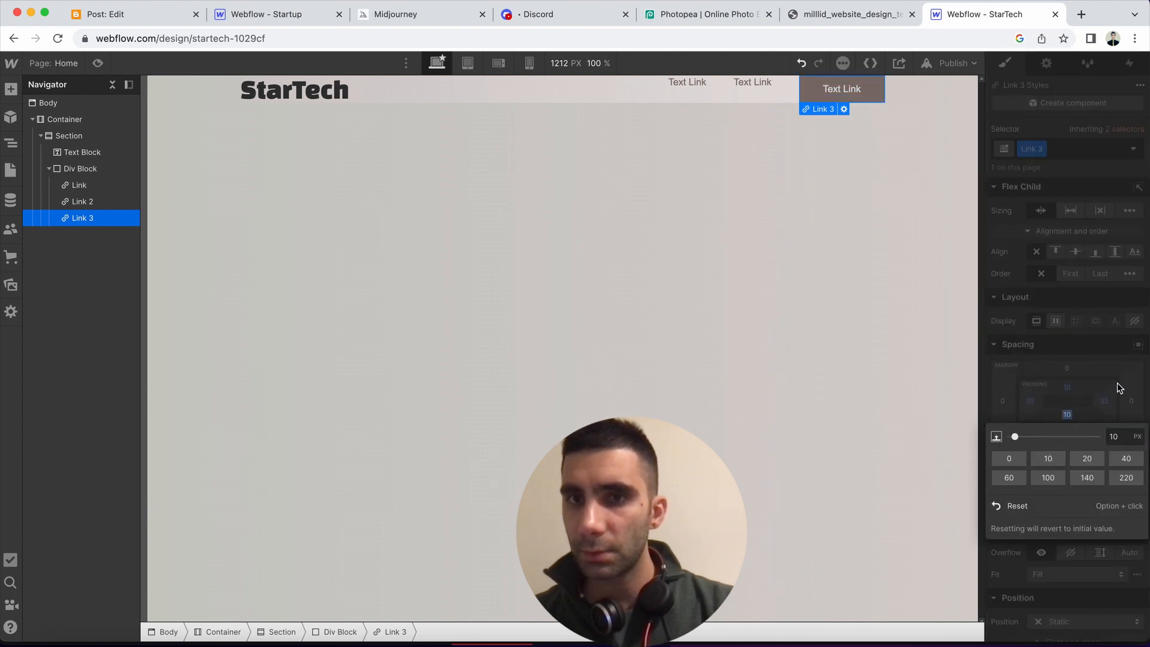
Round the third Text Link's corners with a border radius of 15 px
scroll(1113, 419, down, 5)
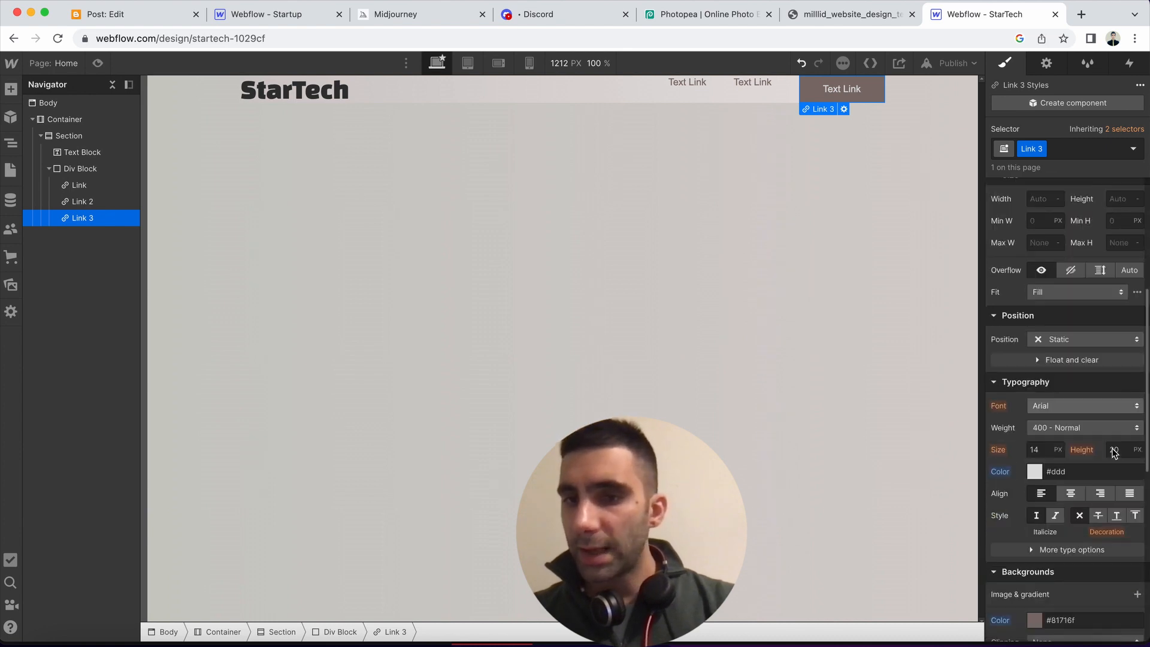
scroll(1113, 443, down, 4)
scroll(1108, 430, up, 4)
scroll(1110, 433, down, 4)
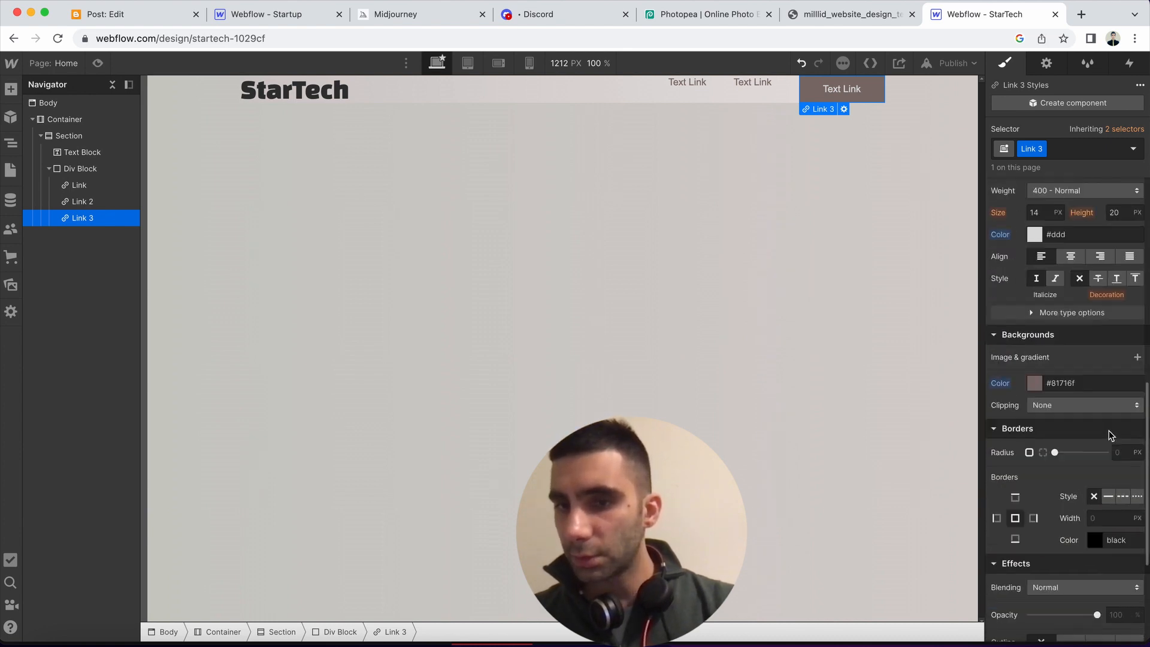
scroll(1109, 433, down, 4)
scroll(1109, 433, up, 4)
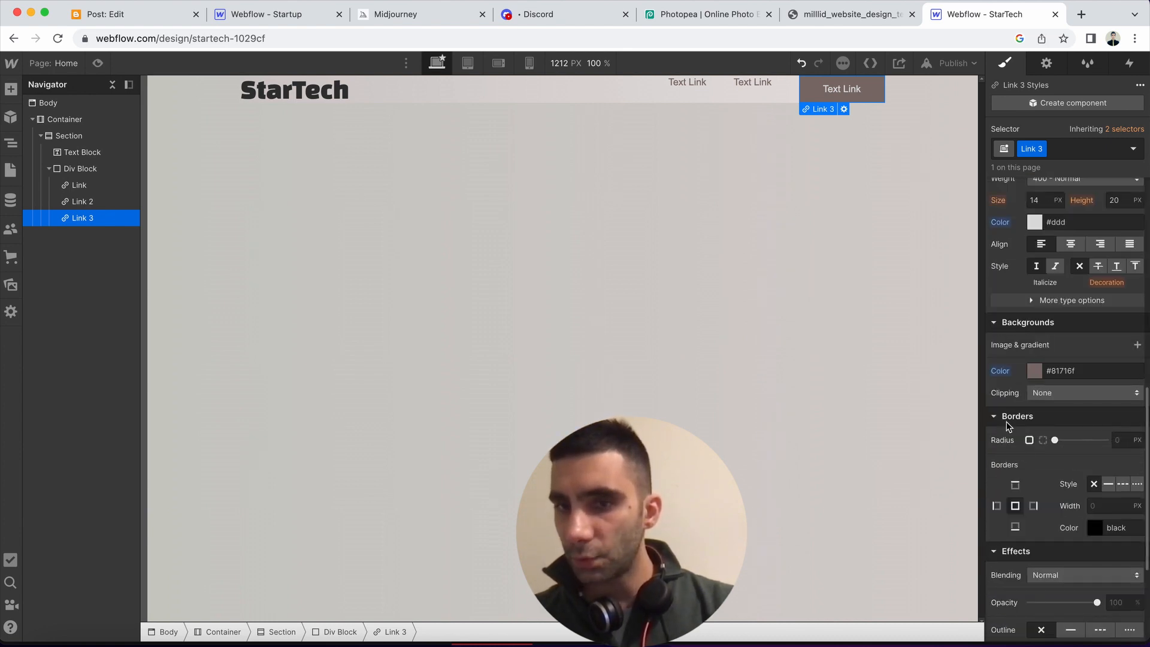
scroll(1026, 473, down, 1)
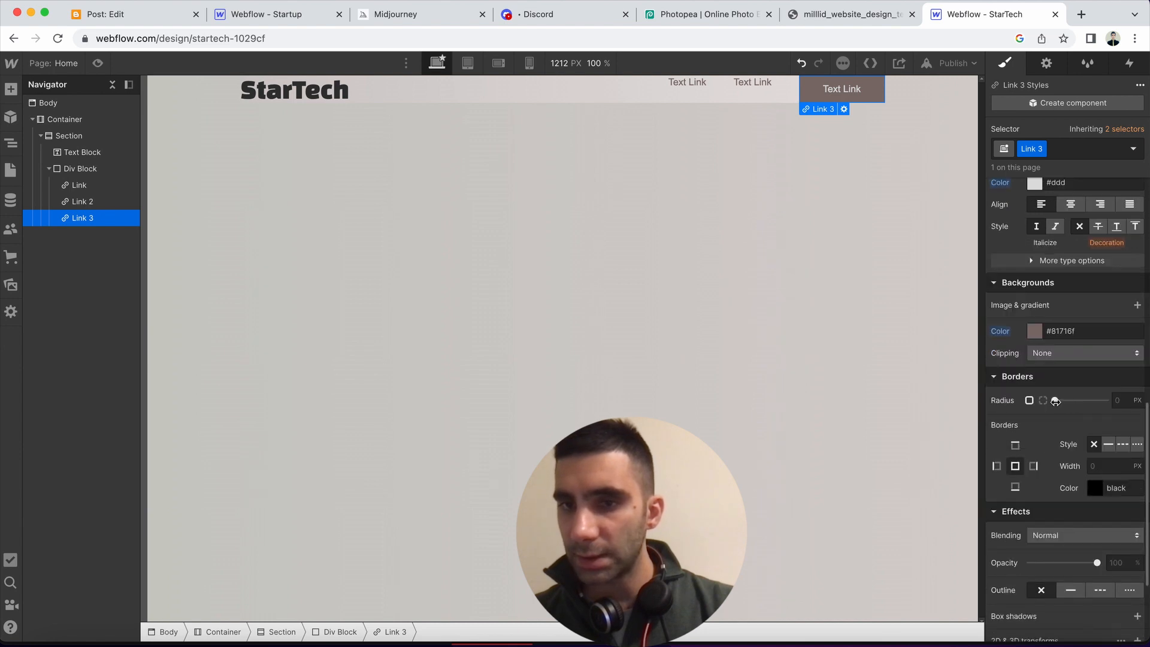
click(1055, 401)
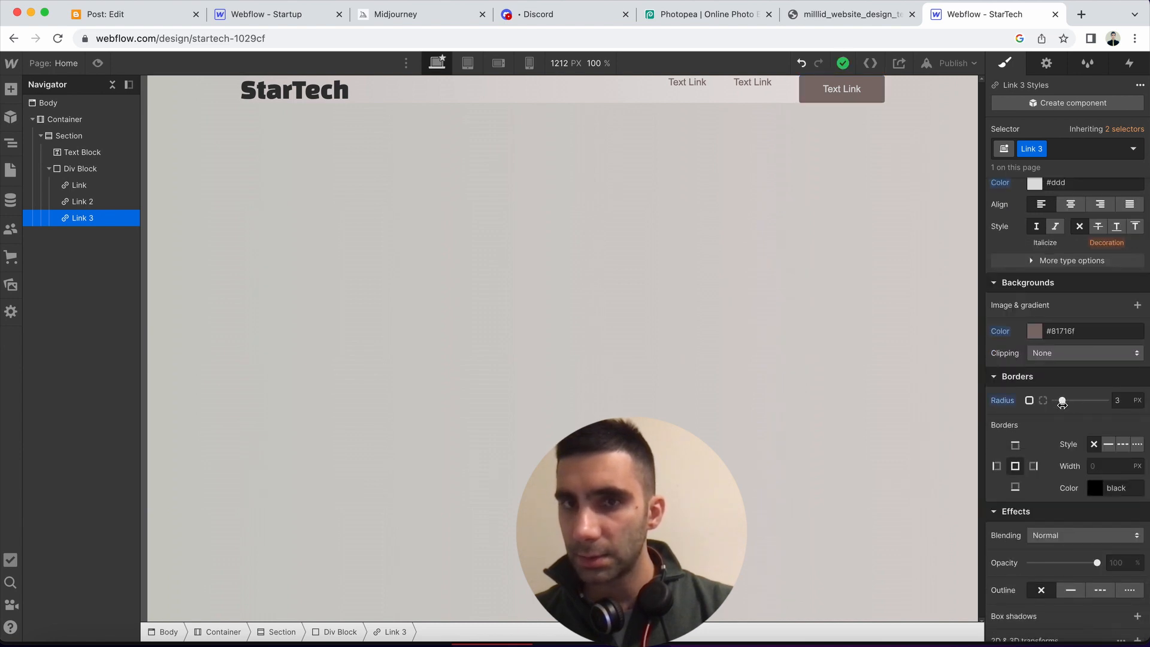
mouse_move(1092, 398)
mouse_down()
mouse_move(1102, 396)
mouse_move(1088, 396)
mouse_up()
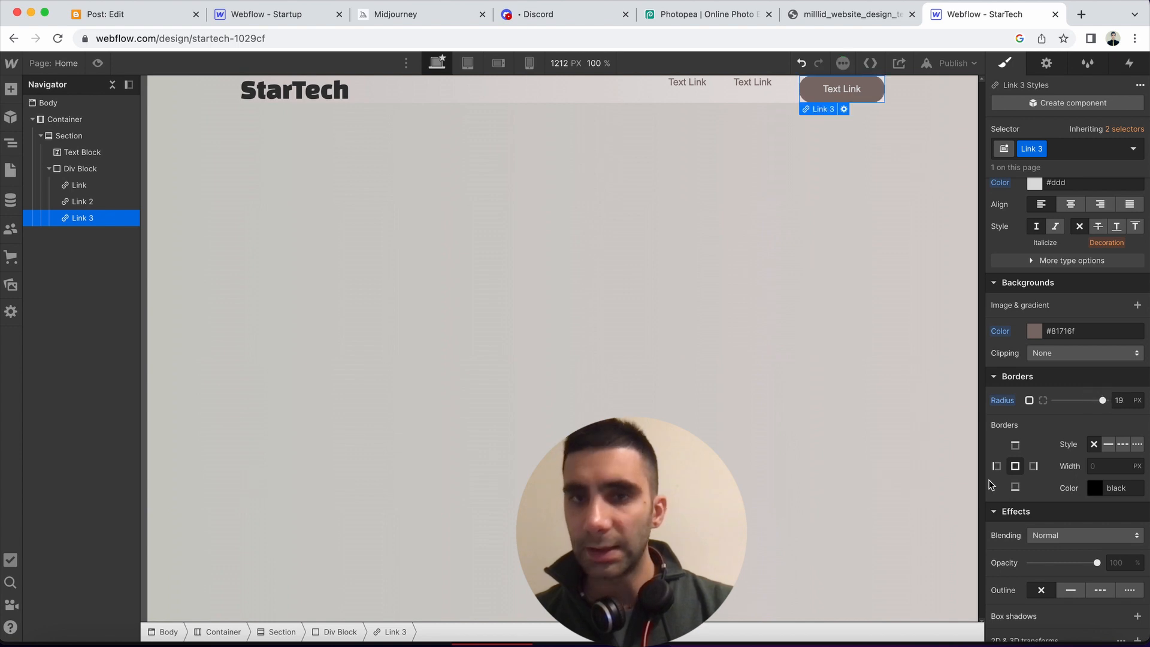
drag(1101, 402, 1094, 401)
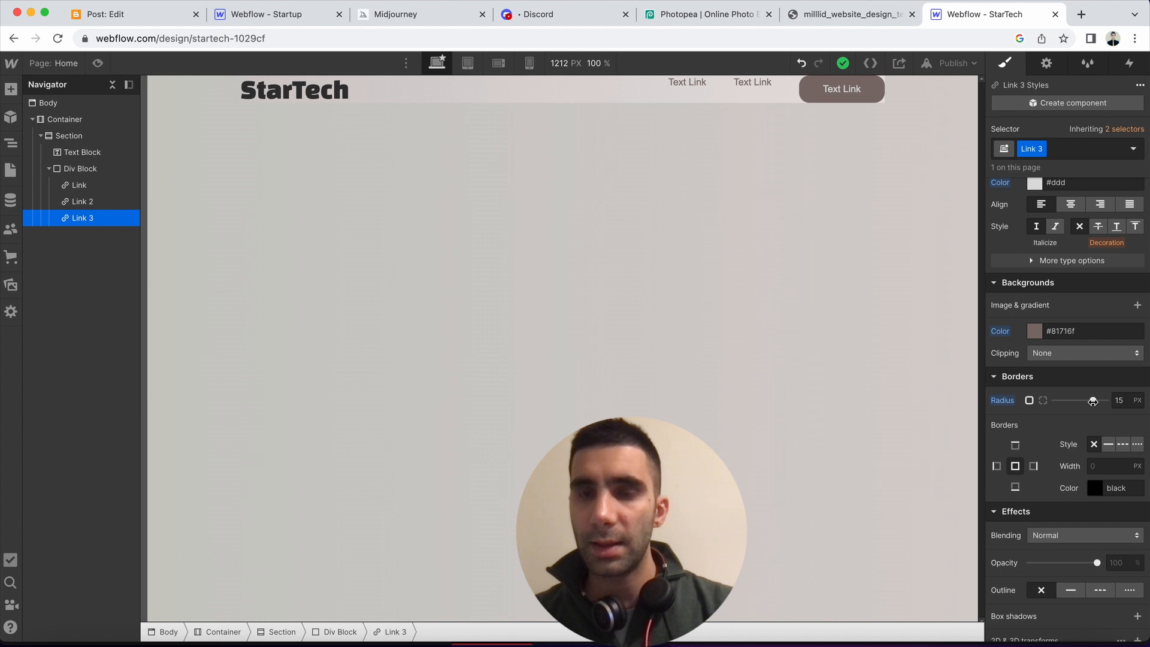
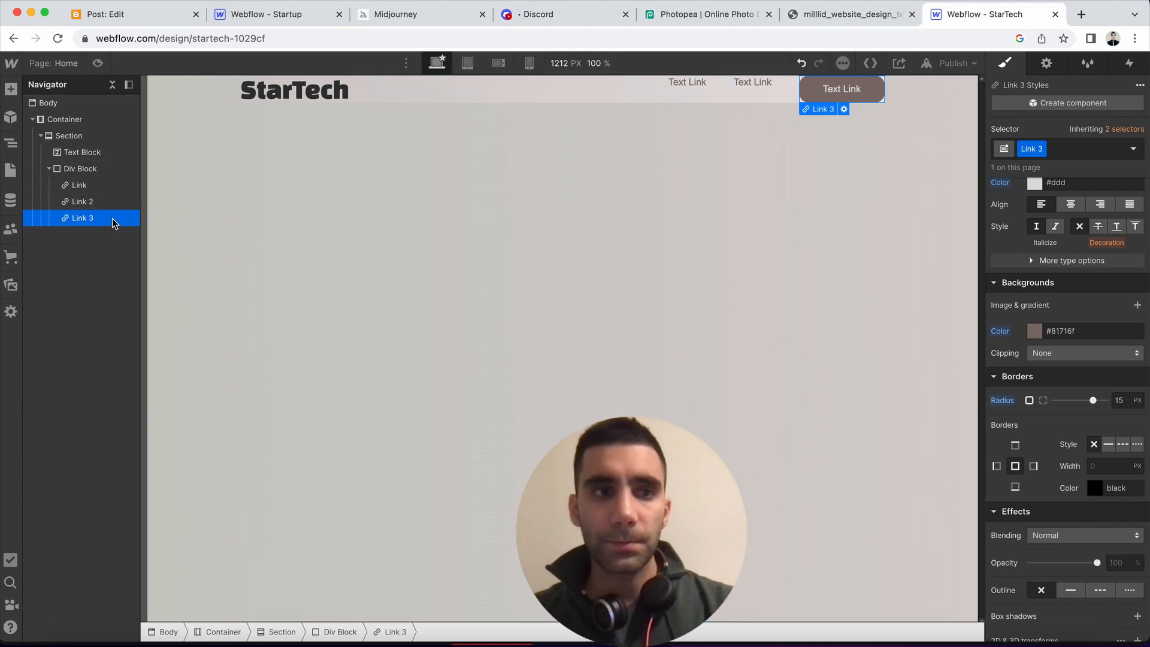
Centre the three header links vertically within their Div Block
click(85, 168)
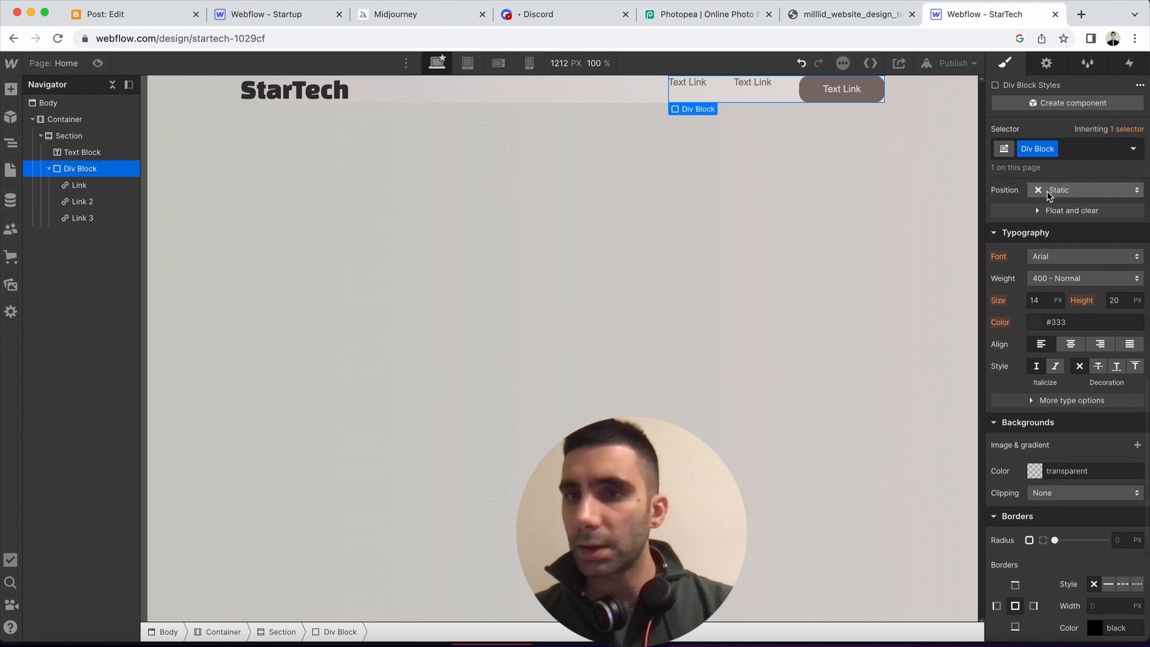
scroll(1072, 231, up, 8)
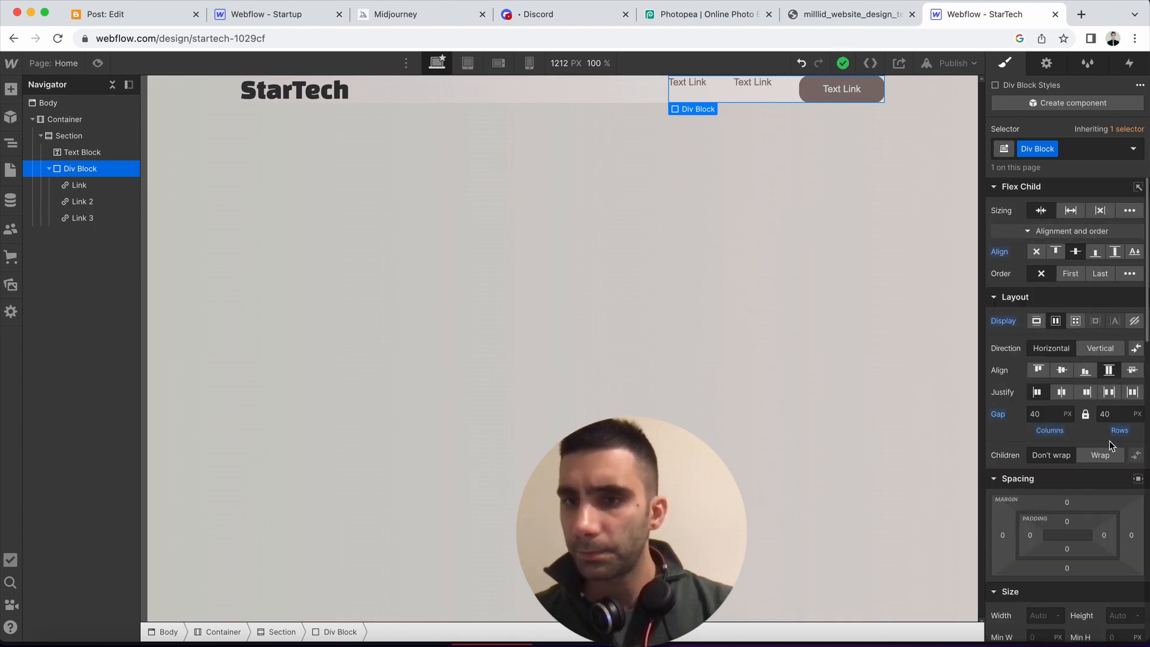
click(1059, 371)
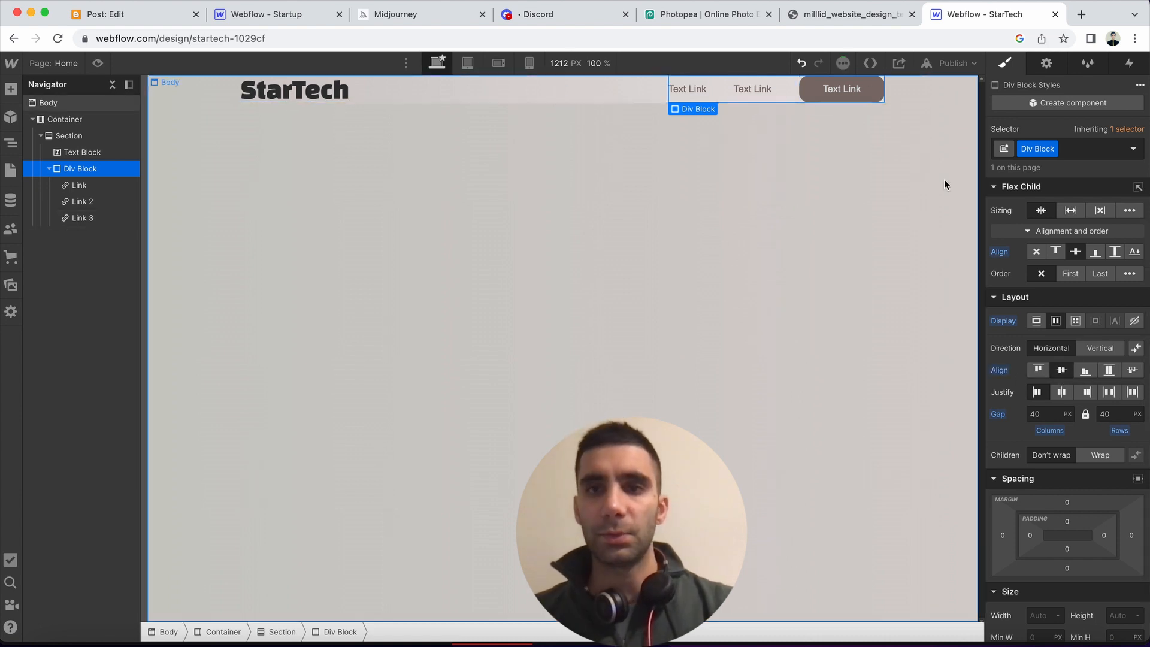
click(613, 115)
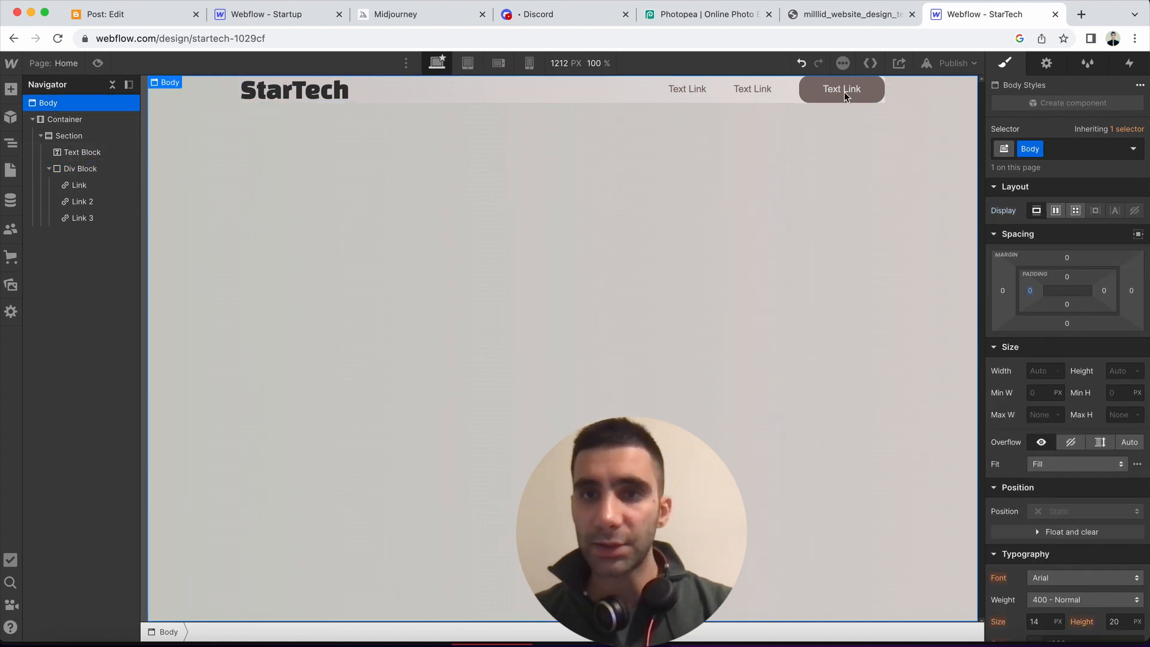
Give the header Section 12 px top, 73 px right and 64 px left padding, checking the design in Photopea for reference
click(72, 135)
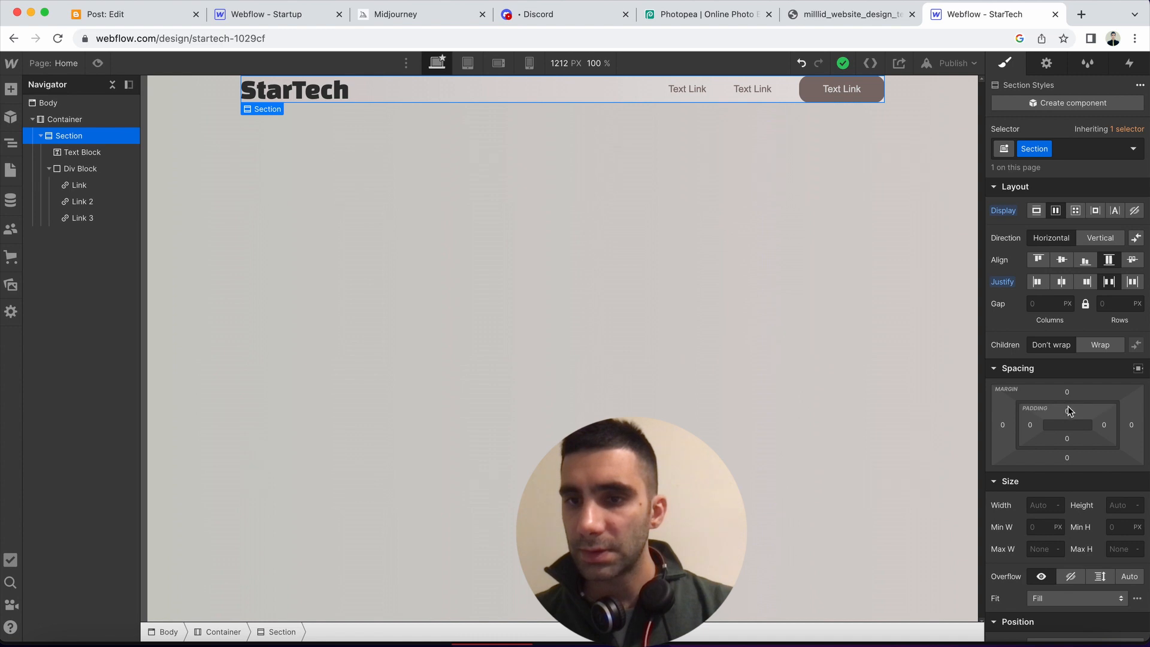
mouse_move(1067, 407)
mouse_down()
mouse_move(1095, 427)
mouse_move(1083, 427)
mouse_up()
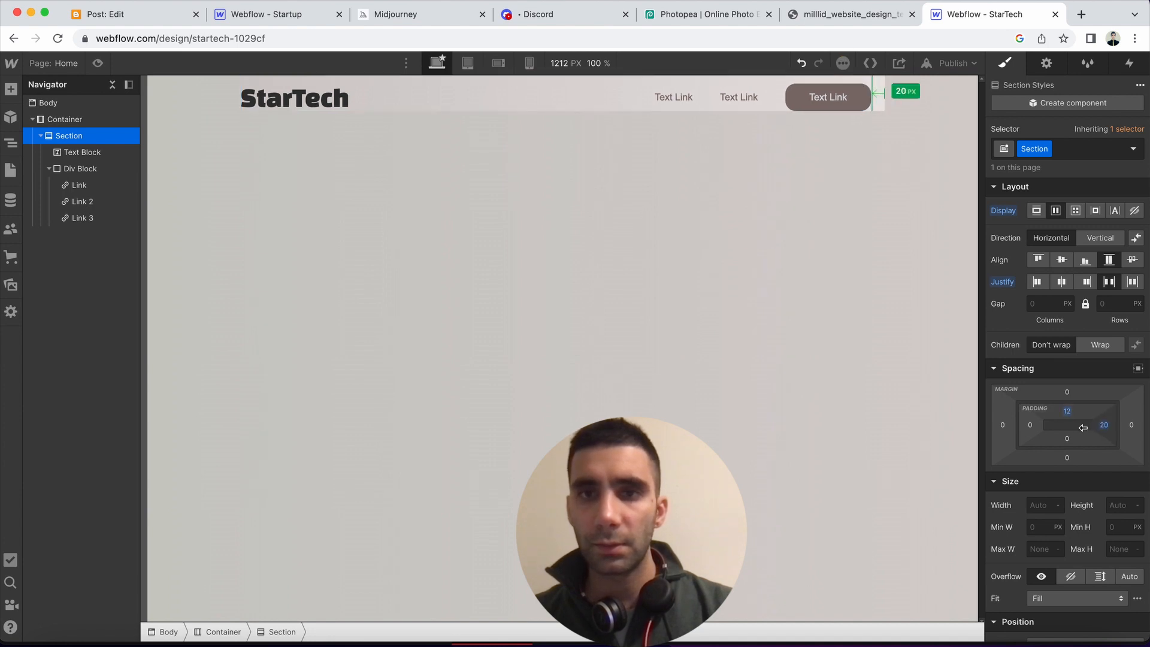
click(719, 14)
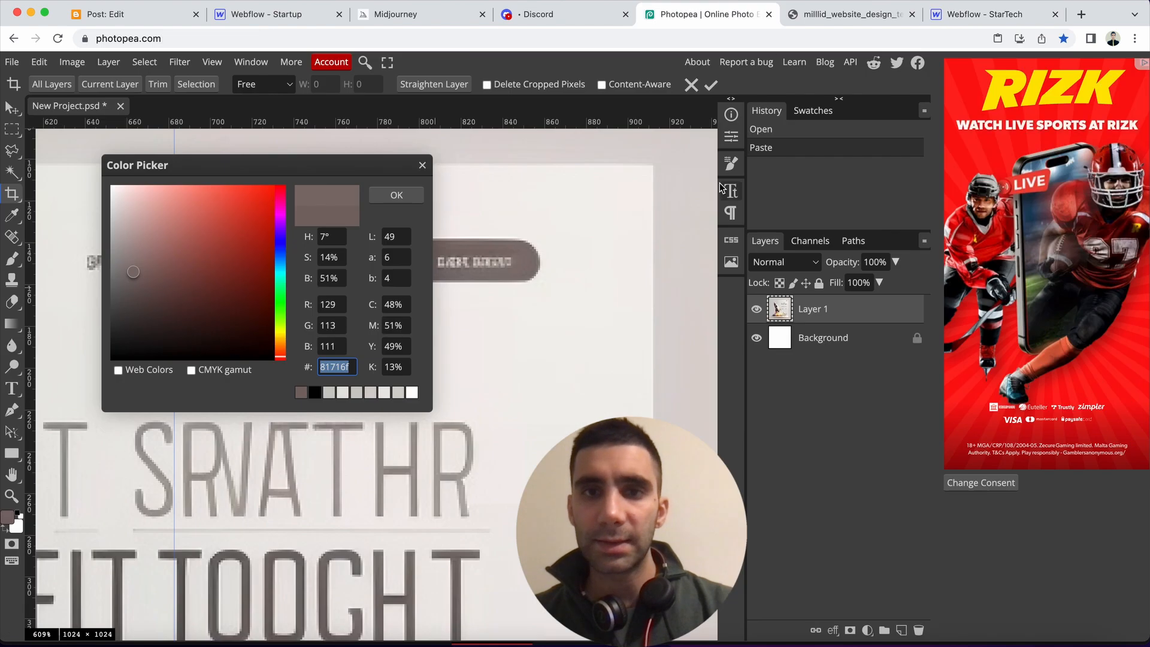
click(958, 12)
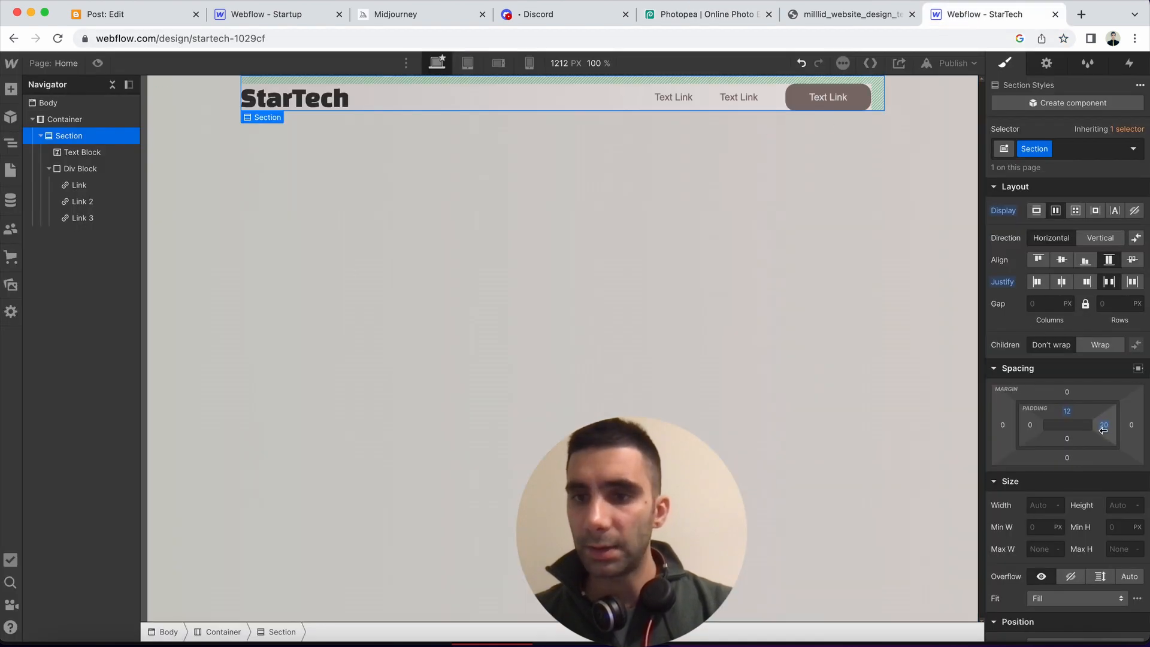
drag(1103, 427, 1066, 424)
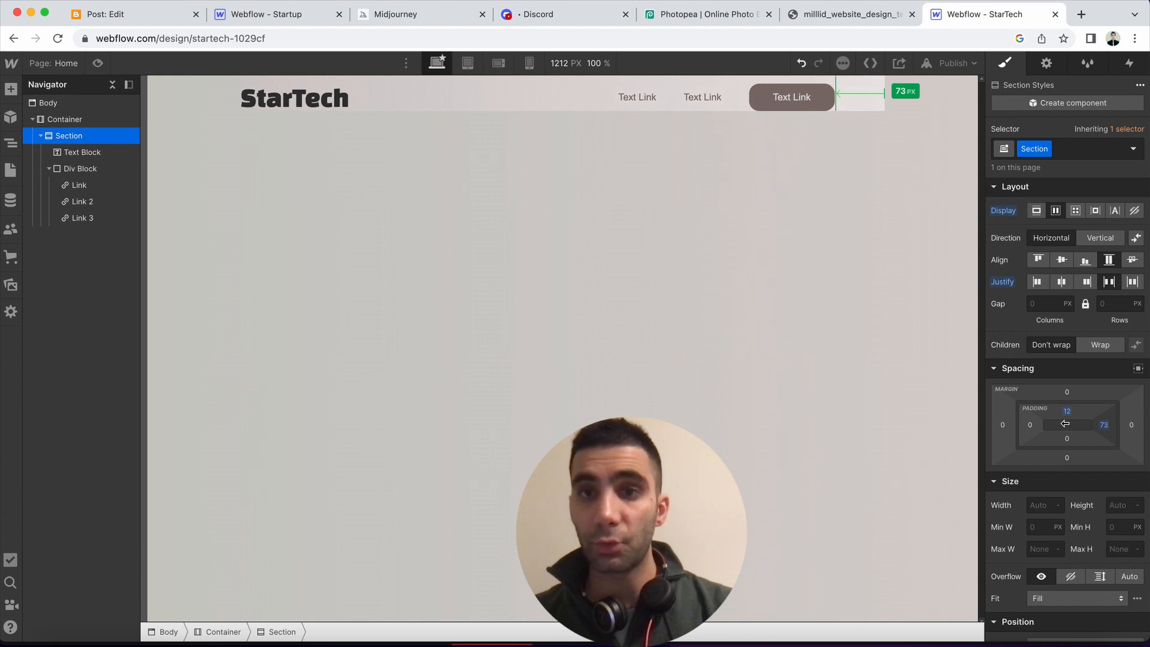
mouse_move(1064, 423)
mouse_down()
mouse_move(1055, 428)
mouse_move(1083, 429)
mouse_up()
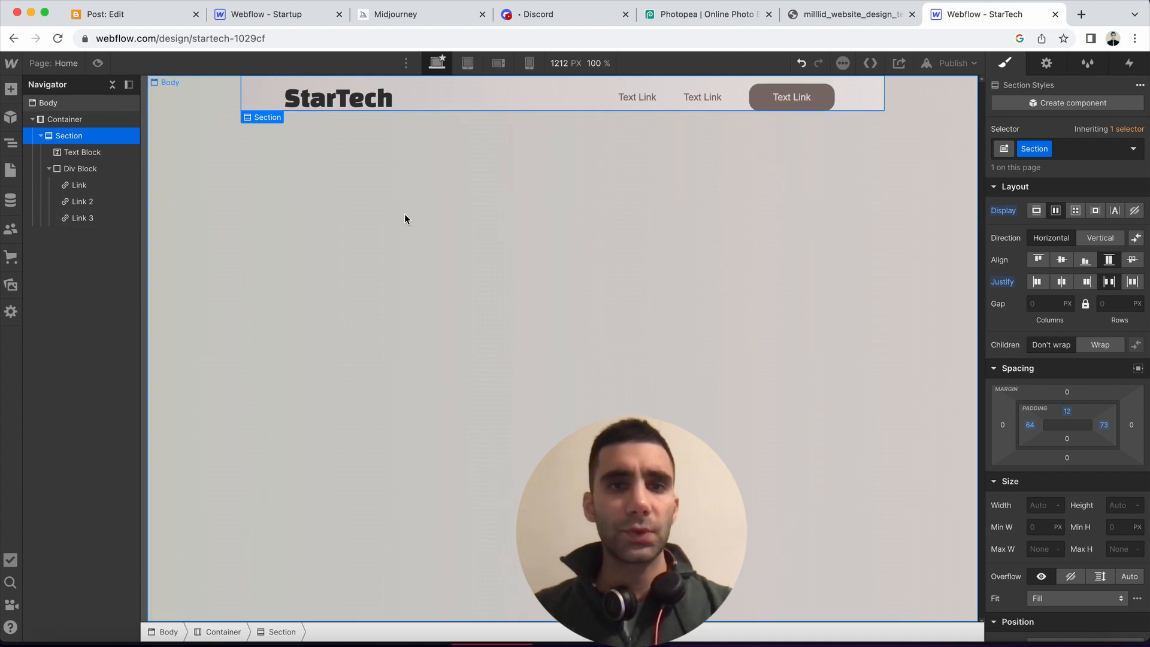
Compare the header with the design, switch to Photopea and dismiss the Color Picker
click(691, 16)
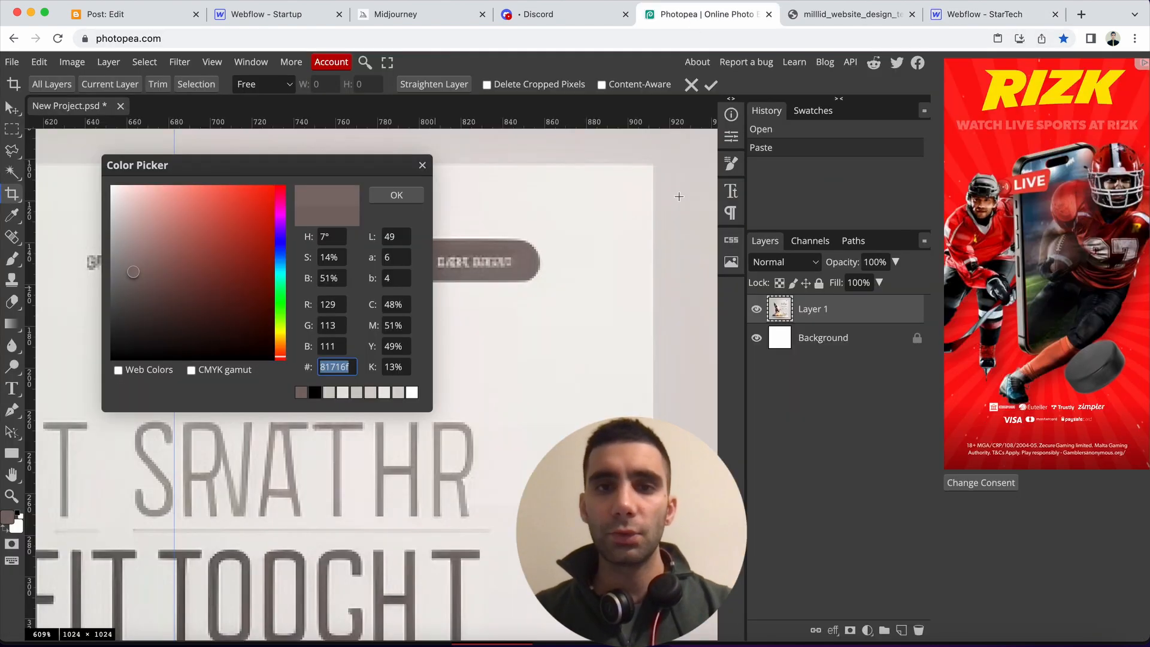
click(972, 17)
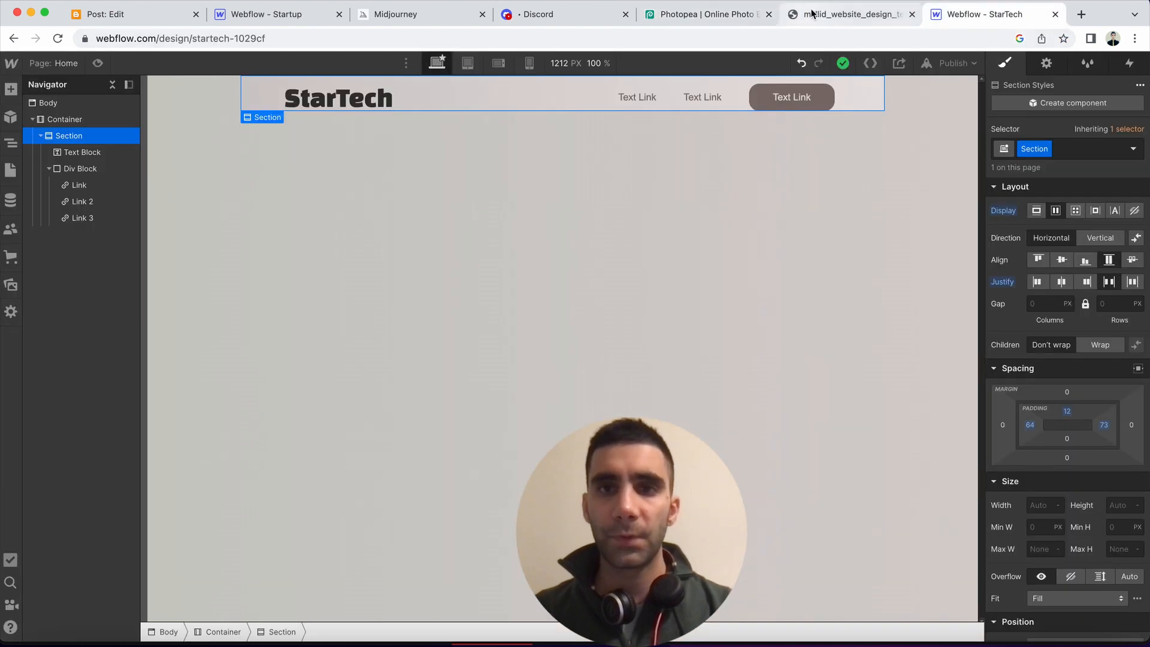
click(738, 18)
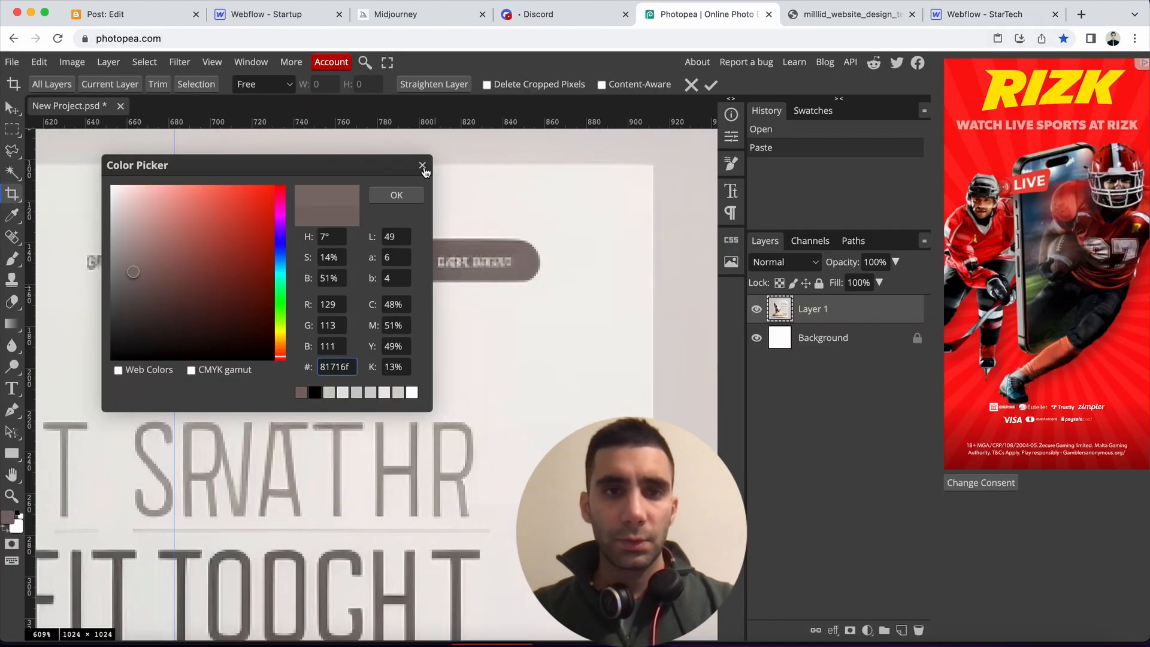
click(422, 166)
Outline the rocket and its smoke clouds with a closed polygonal lasso selection
scroll(400, 464, down, 10)
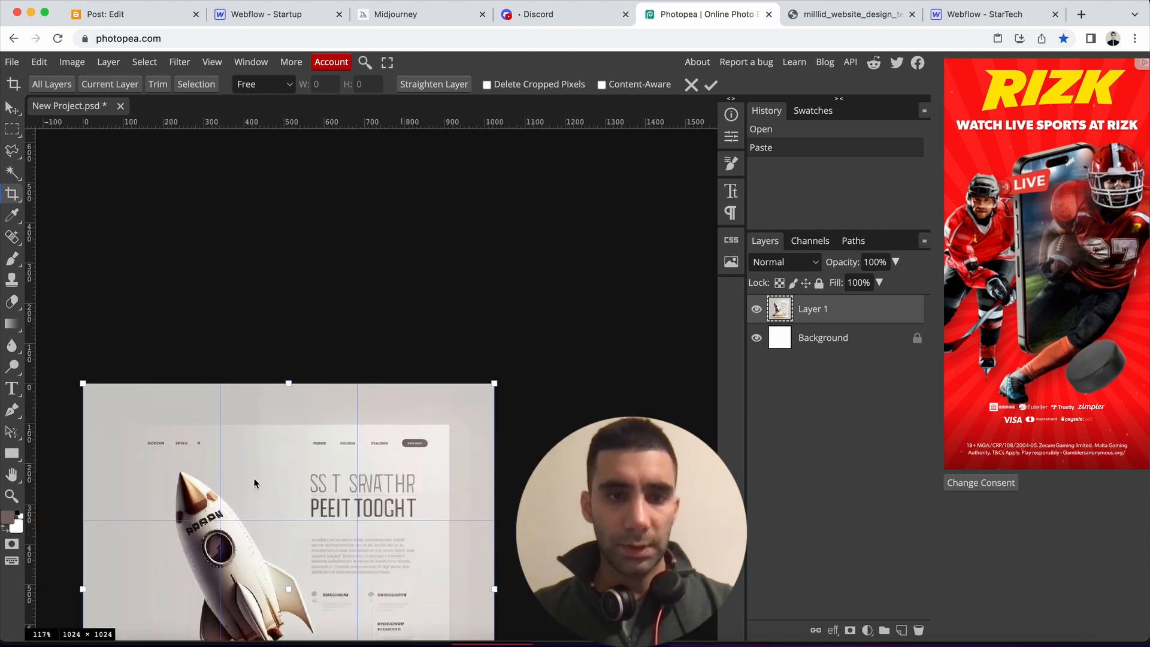
scroll(170, 534, up, 5)
scroll(173, 534, down, 2)
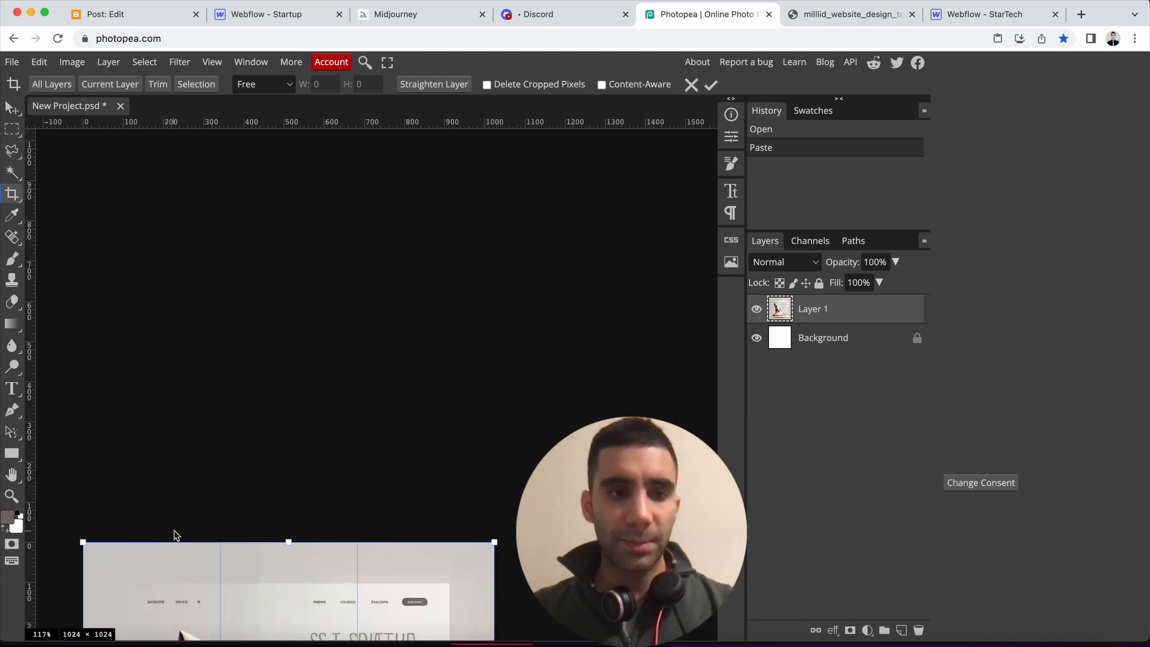
scroll(175, 535, down, 5)
scroll(120, 186, up, 3)
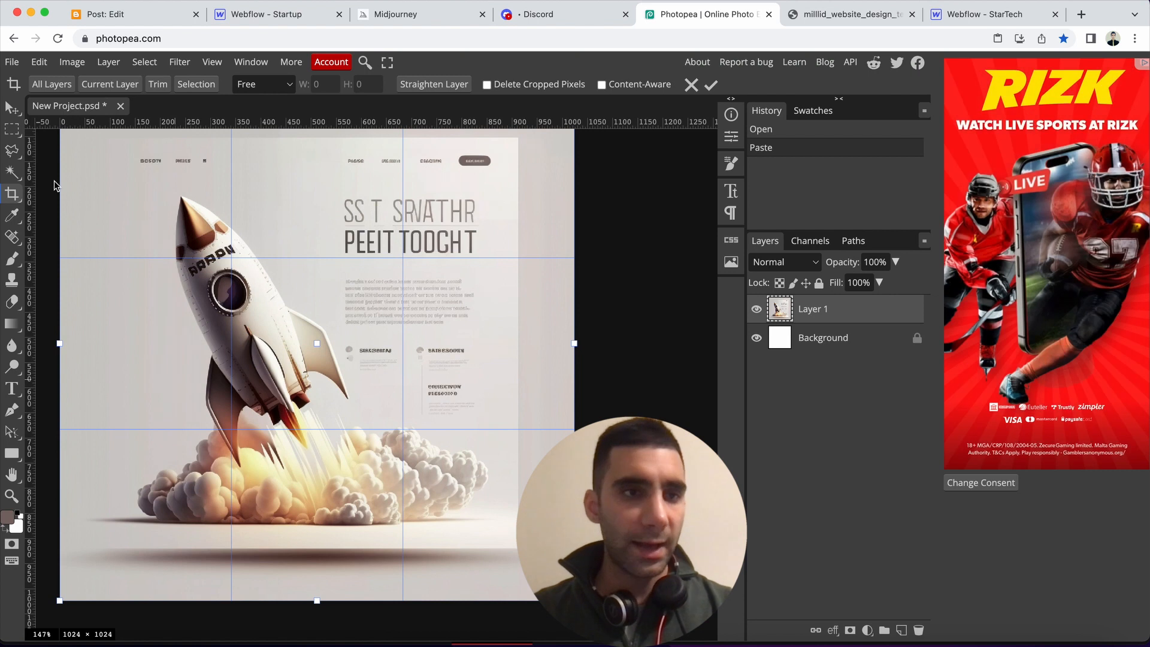
click(12, 151)
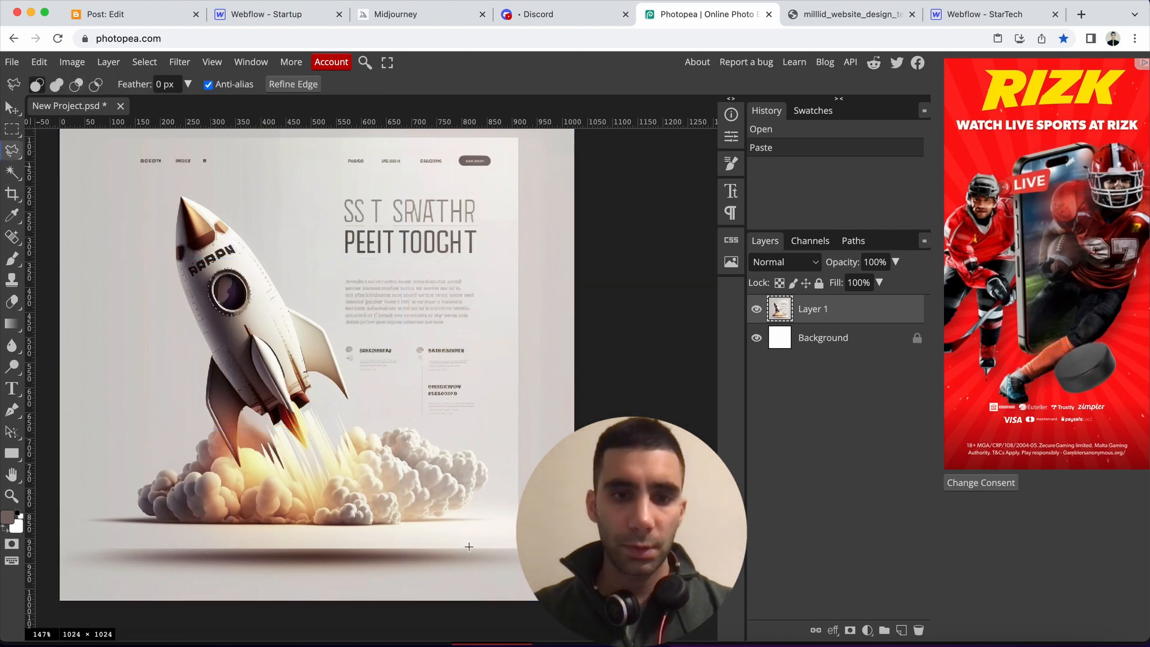
click(485, 532)
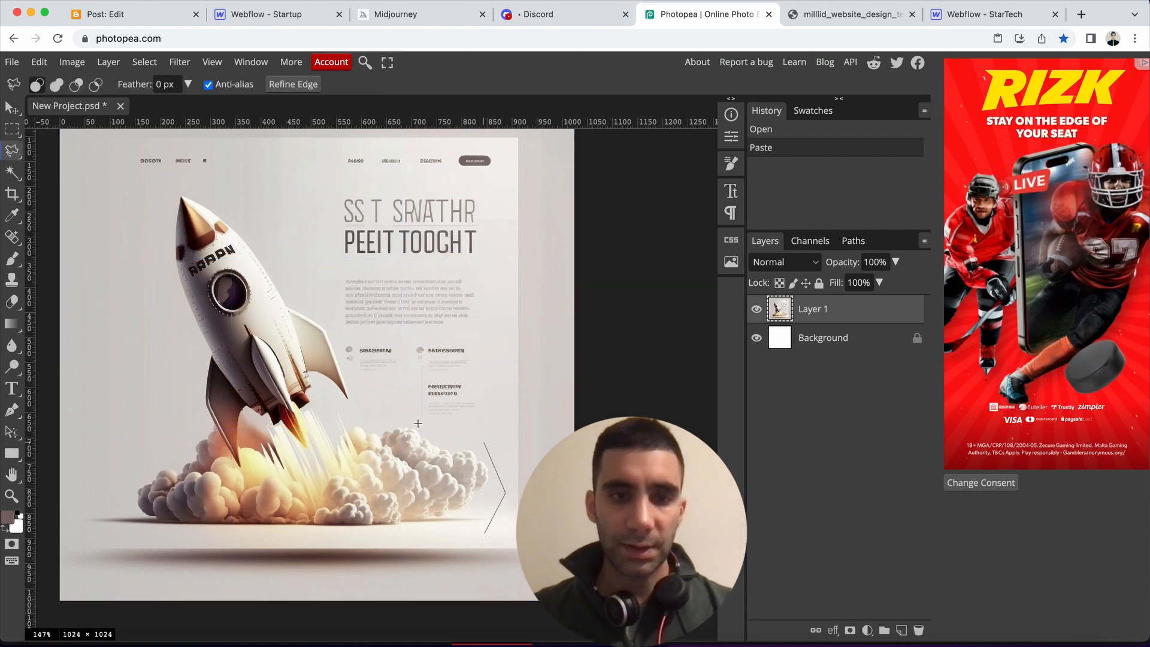
click(369, 401)
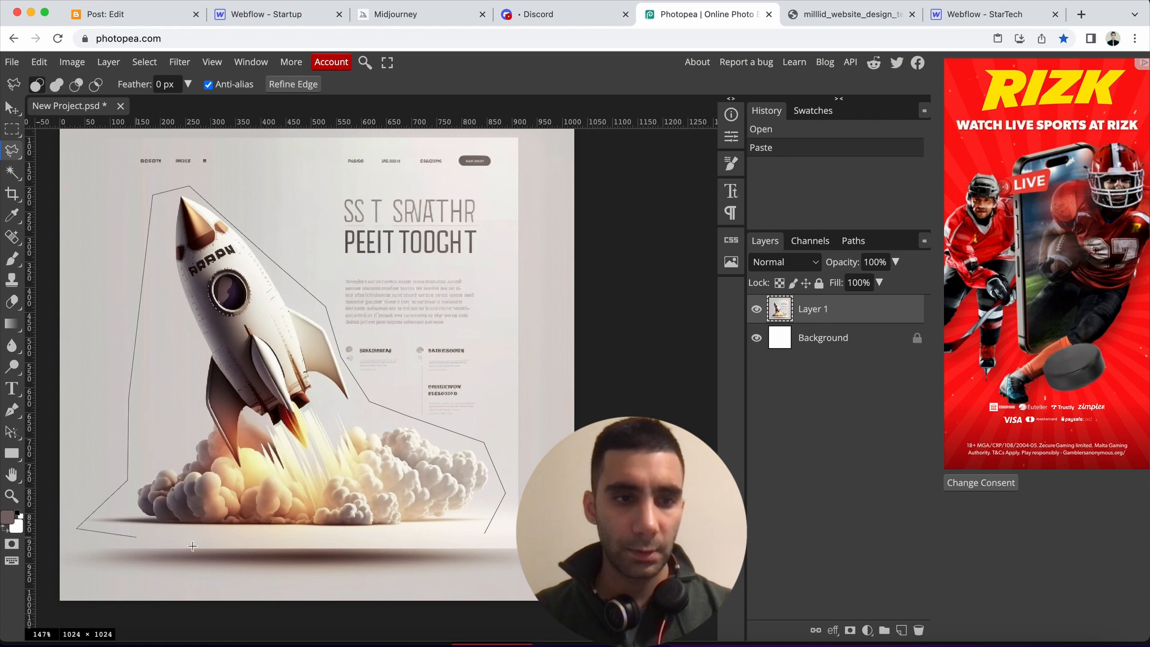
click(487, 532)
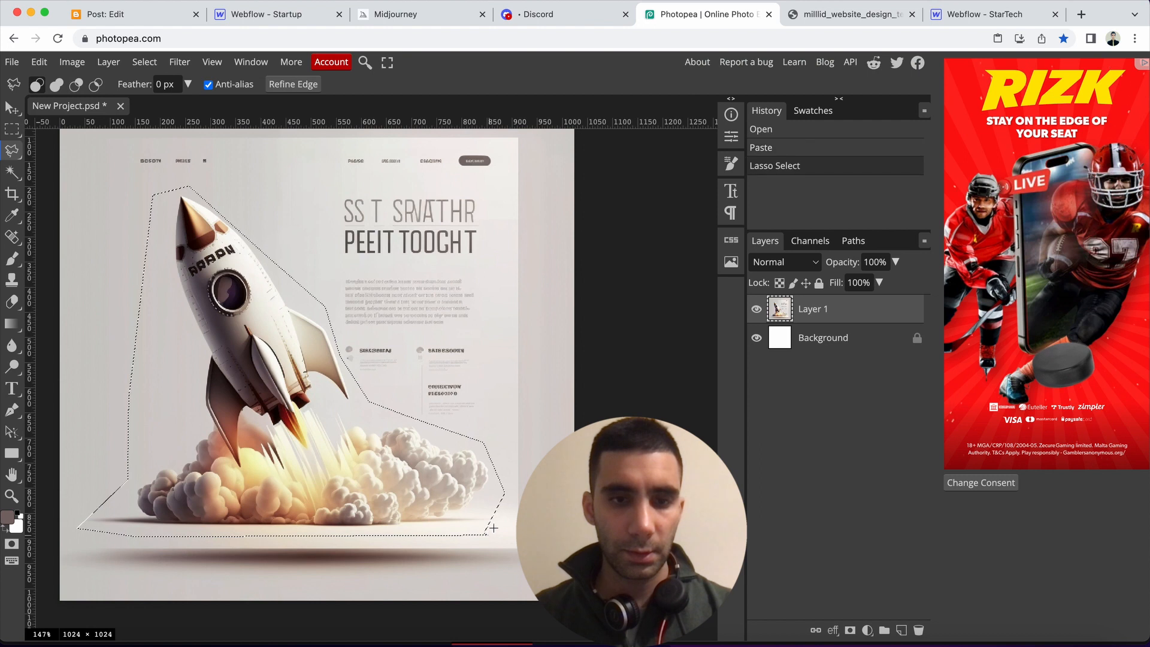
Create a new 855 × 700 px project and paste the selected rocket cut-out into it
click(12, 61)
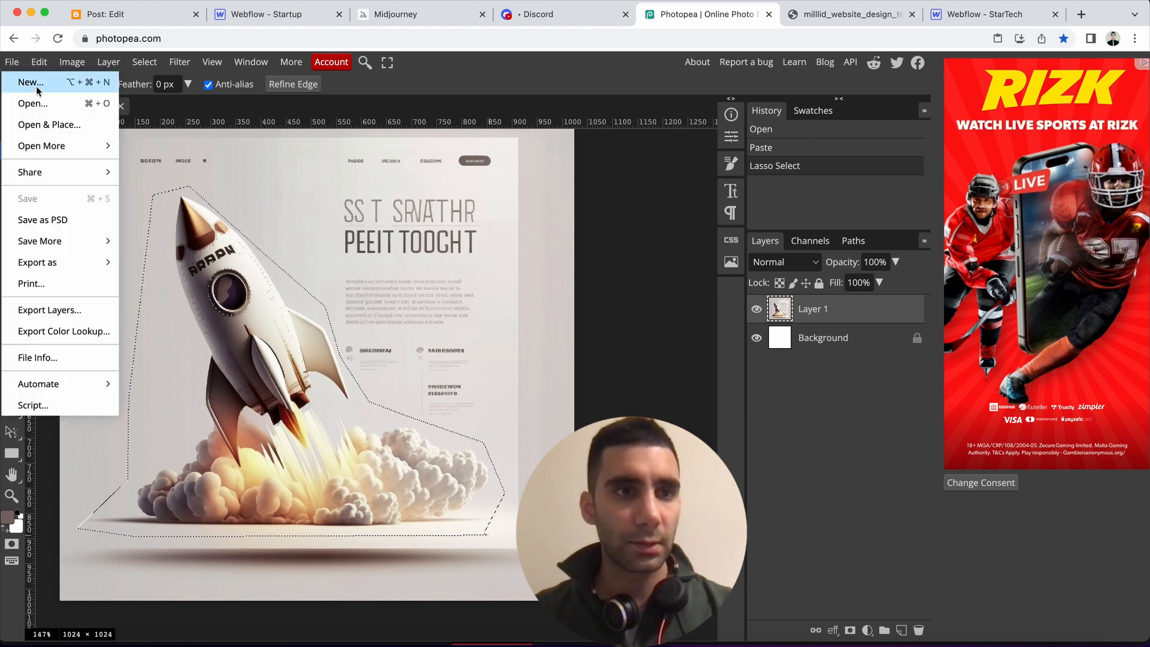
click(30, 80)
click(196, 237)
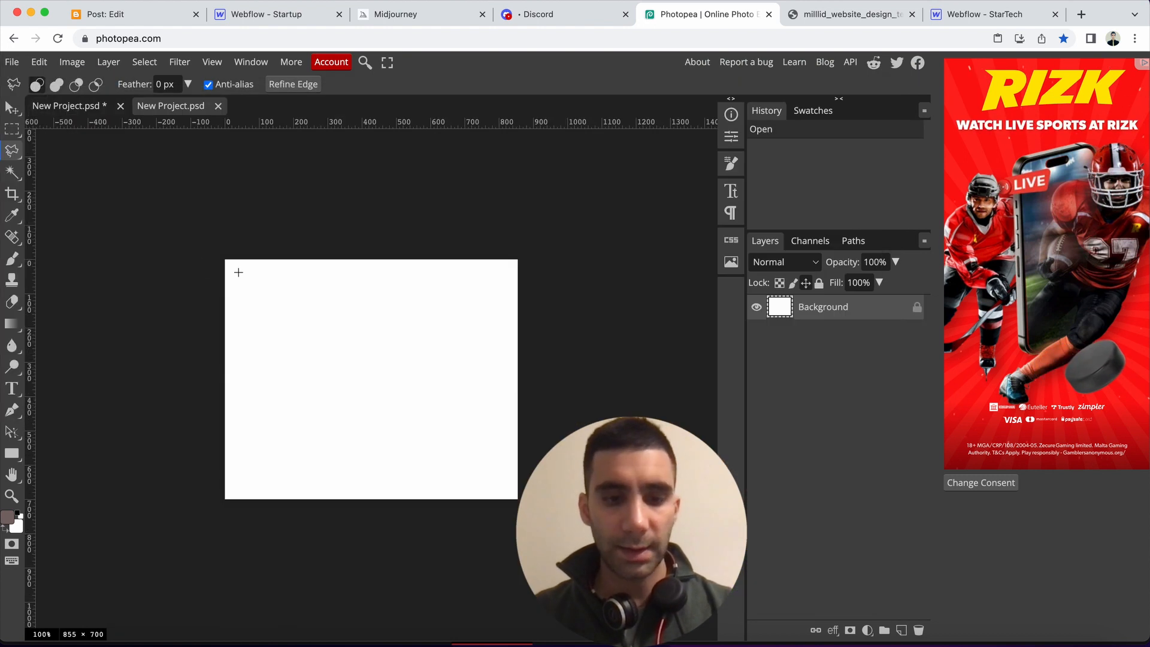
key(super+v)
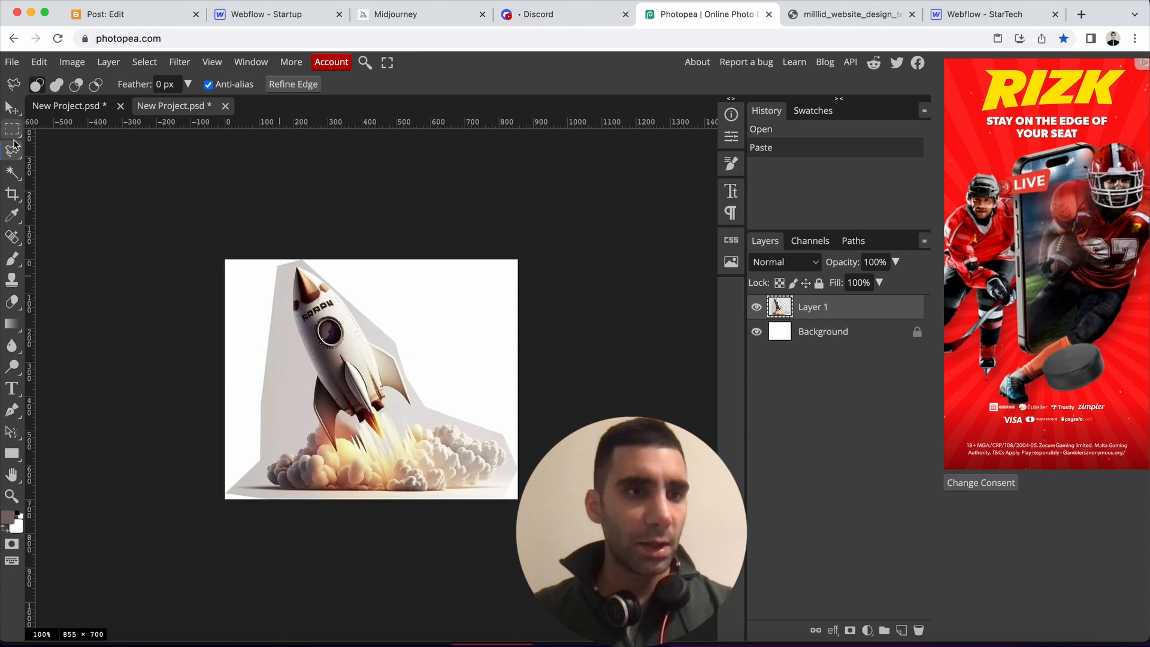
Clear the grey background on both sides of the rocket using Magic Wand selections with tolerance 10
click(12, 172)
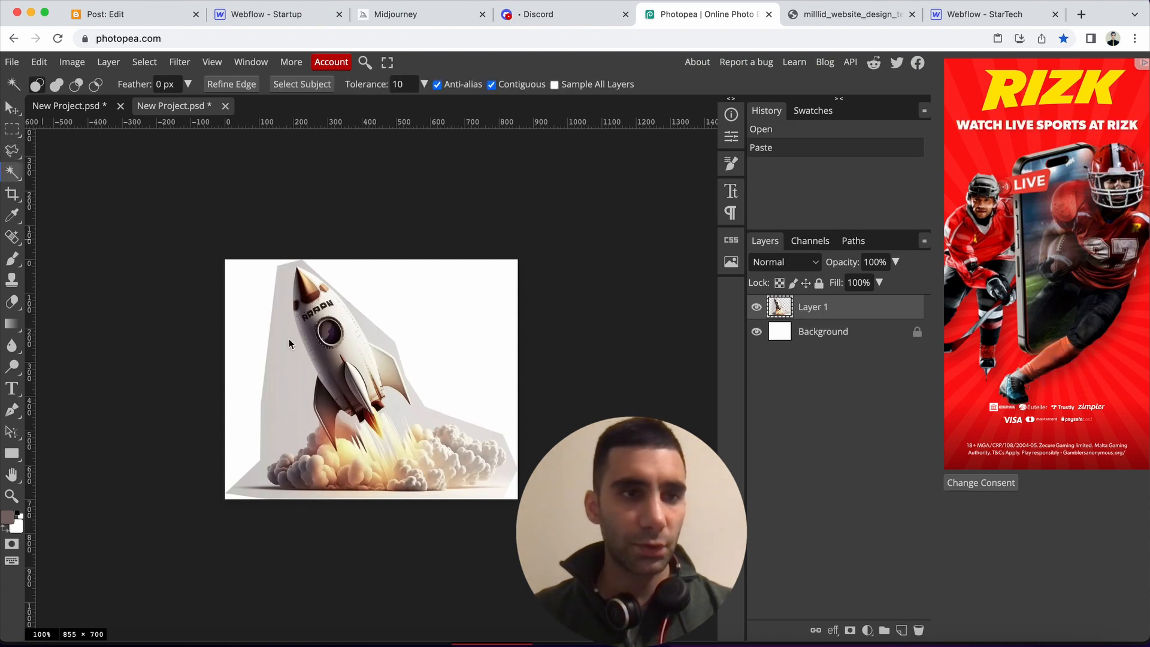
click(369, 322)
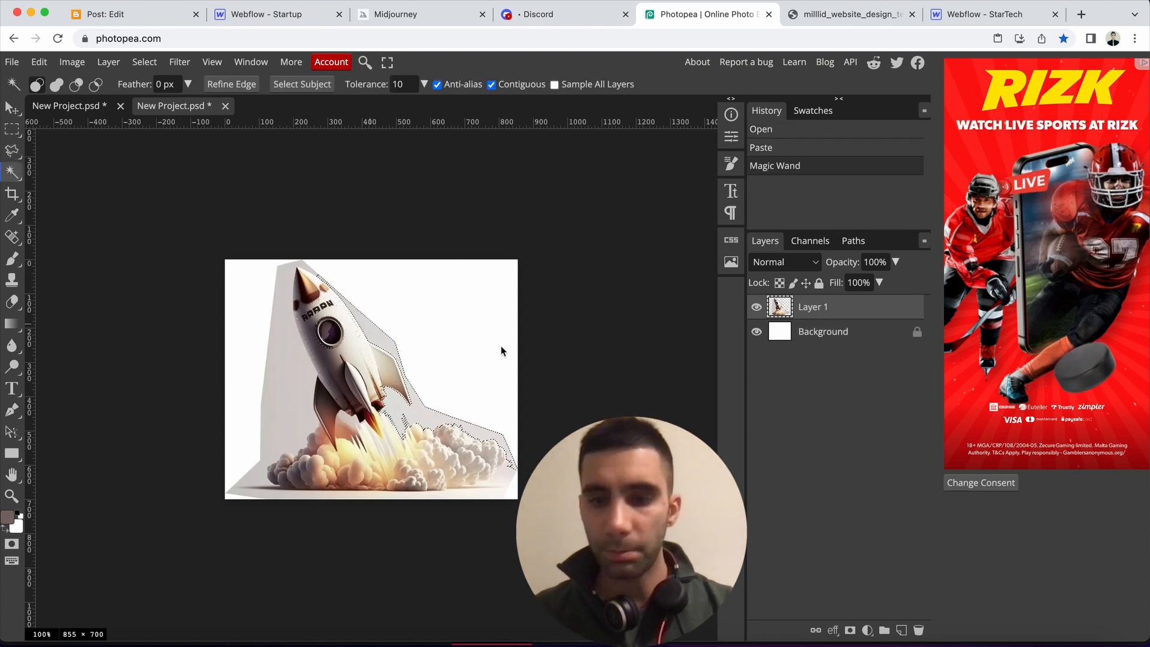
key(Delete)
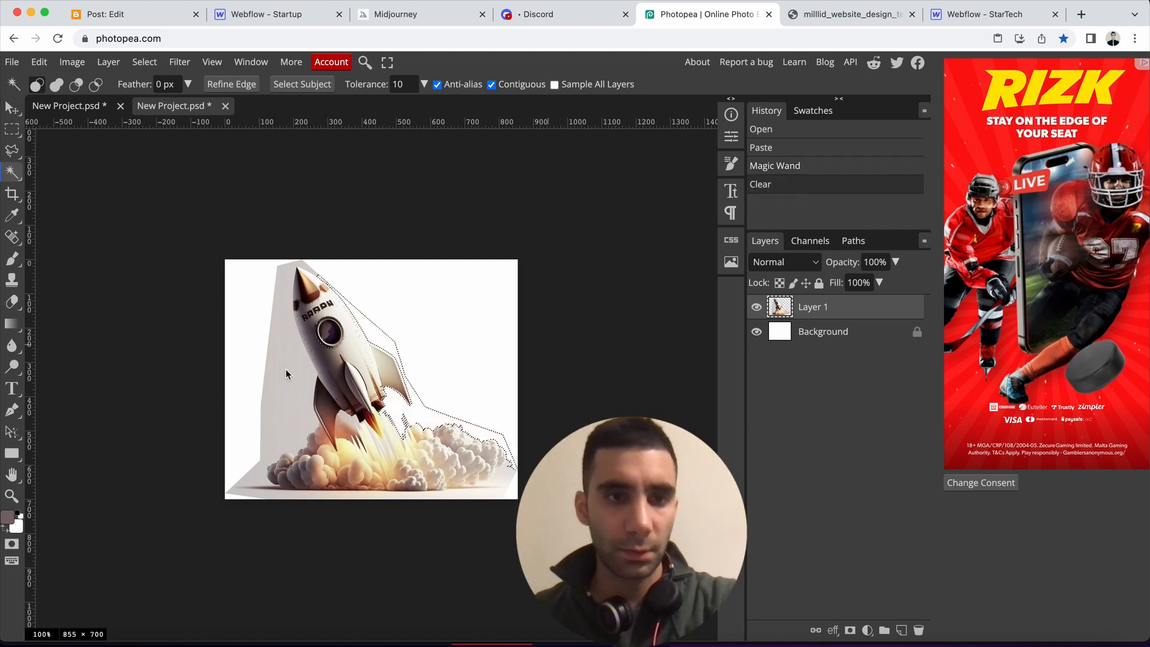
click(286, 369)
key(Delete)
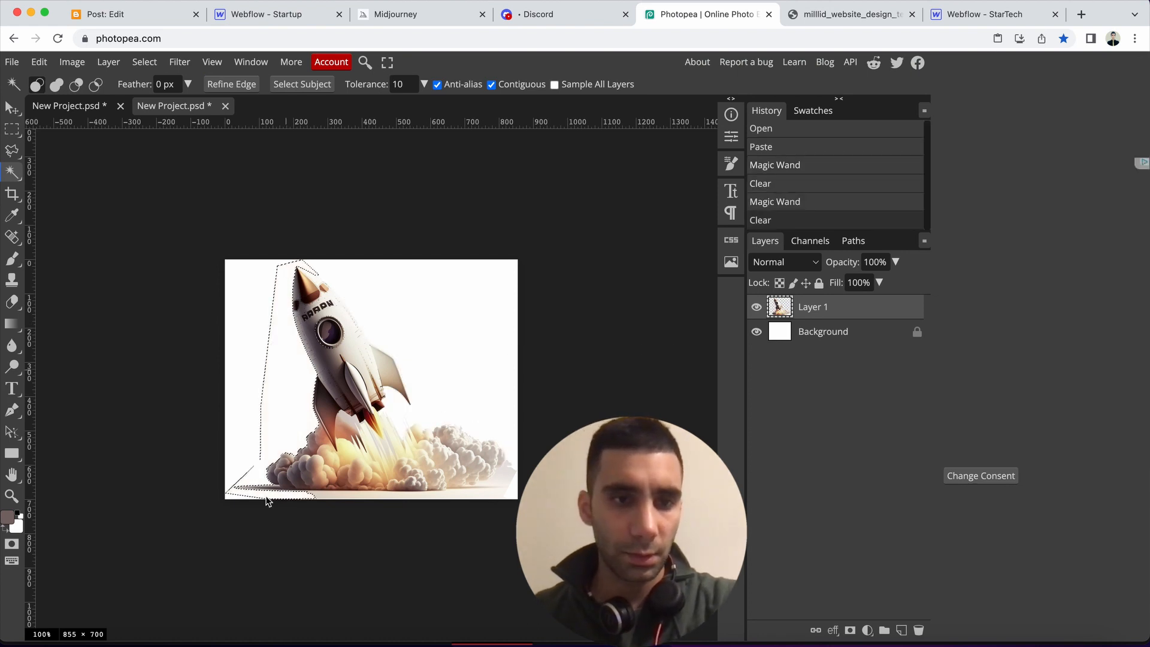
Clear the leftover background patches beneath and to the right of the smoke with the Magic Wand, and deselect
click(346, 496)
key(Delete)
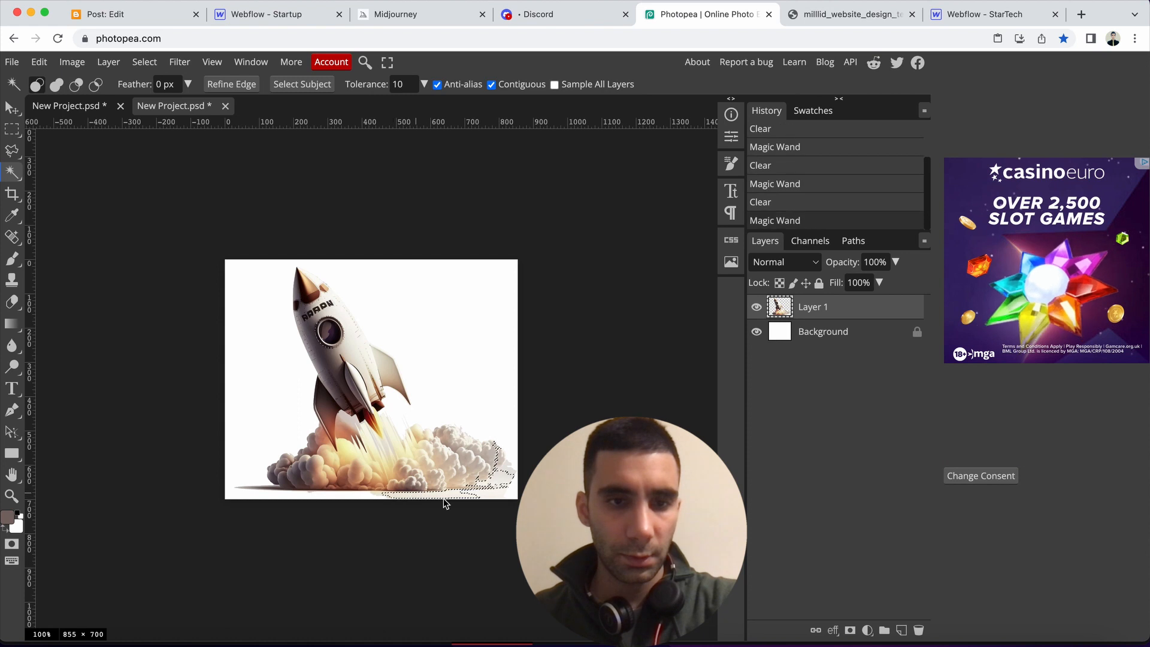
click(378, 496)
key(Delete)
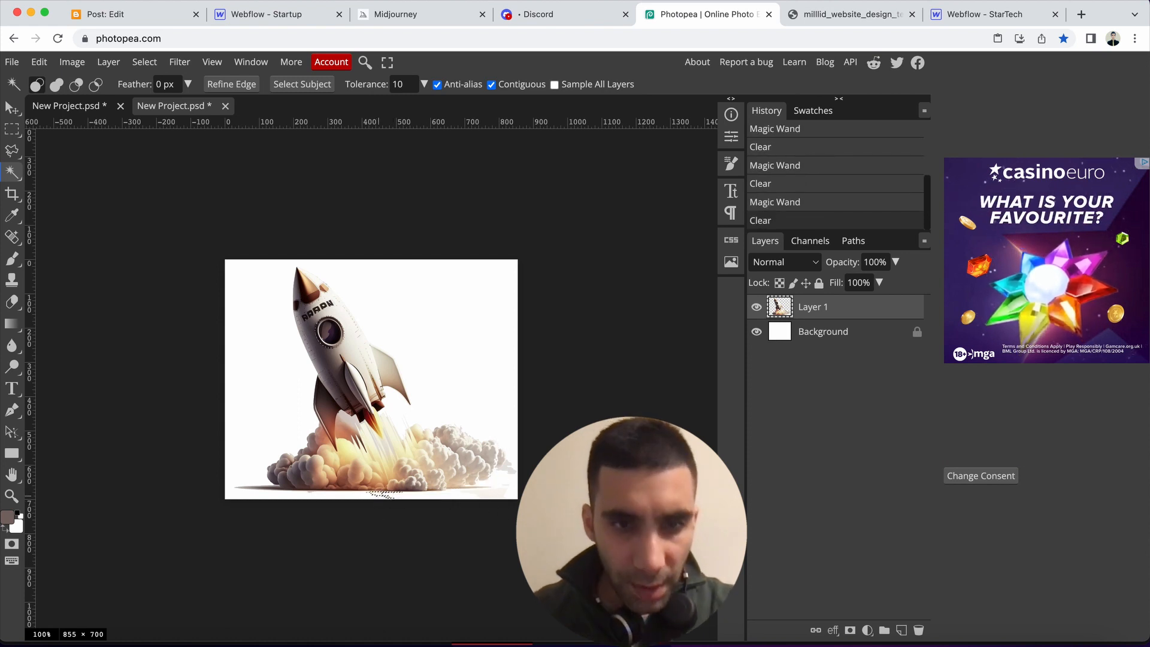
click(499, 495)
key(Delete)
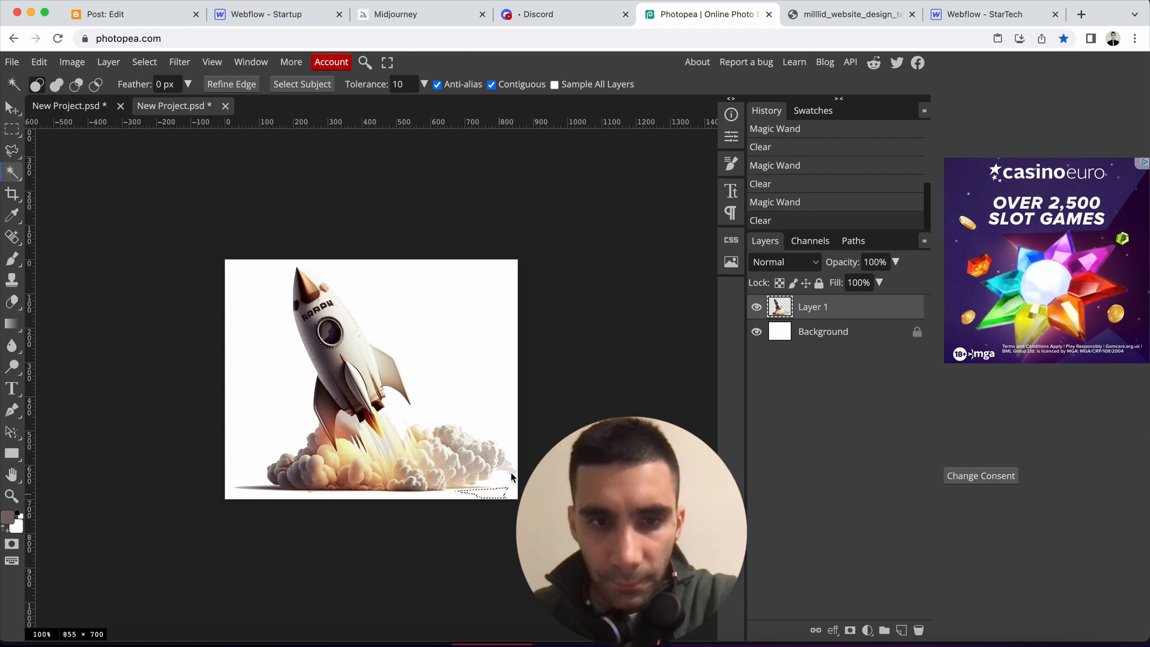
click(508, 467)
key(Delete)
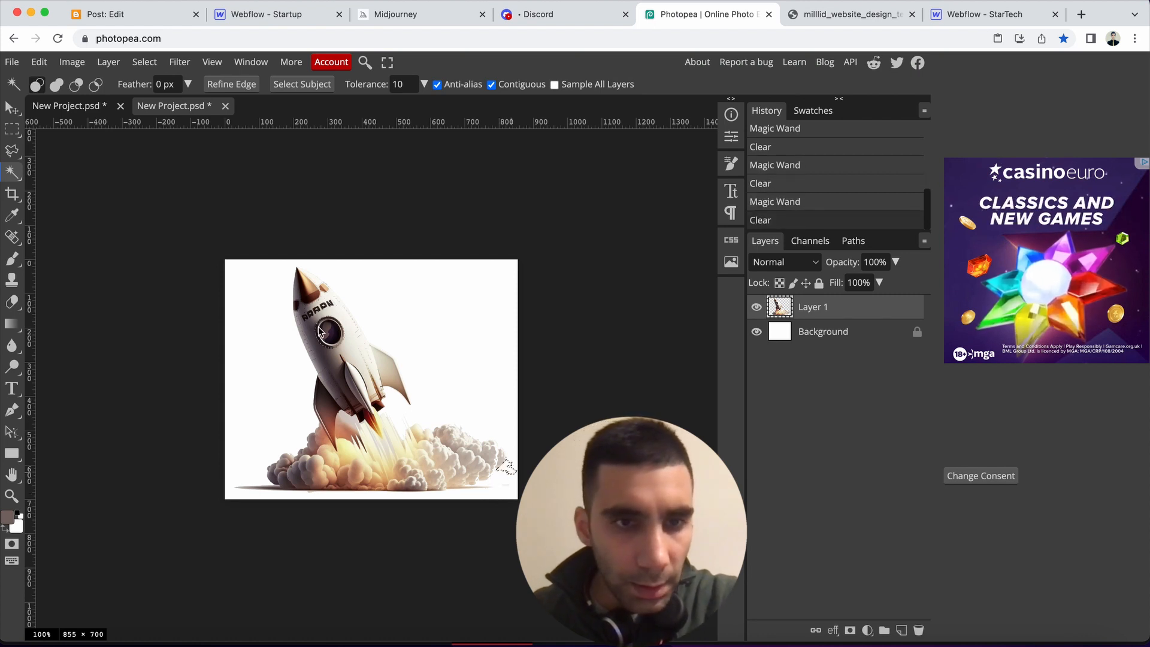
key(super+d)
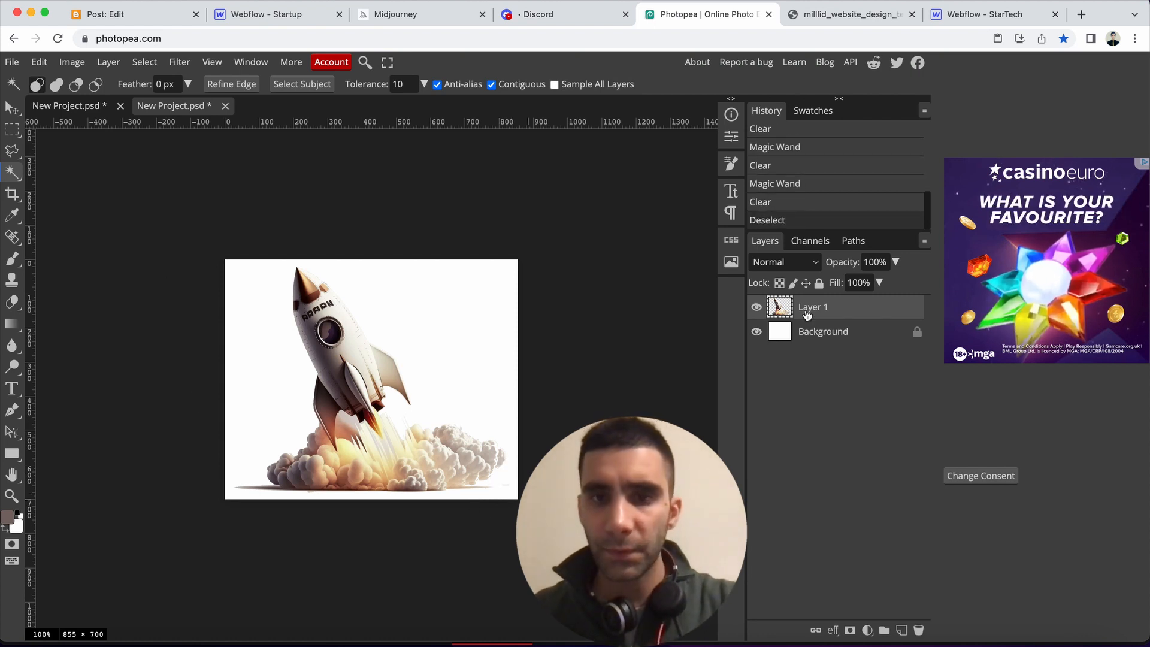
Hide the white Background layer and export the transparent rocket image as a PNG
click(756, 331)
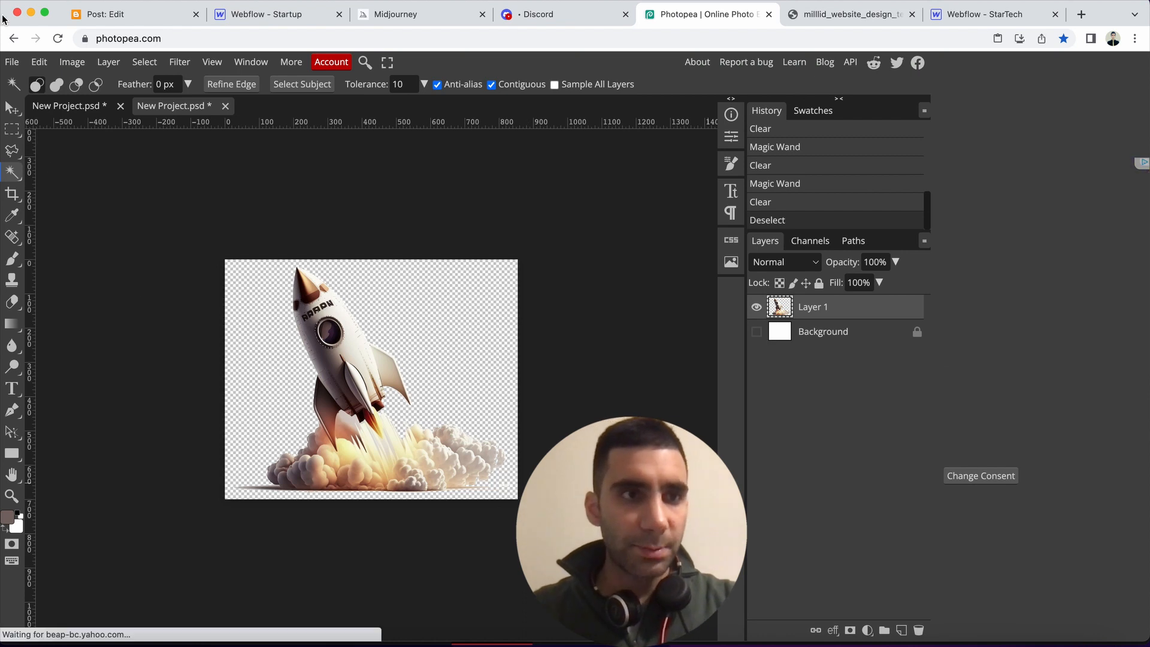
click(11, 61)
mouse_move(90, 263)
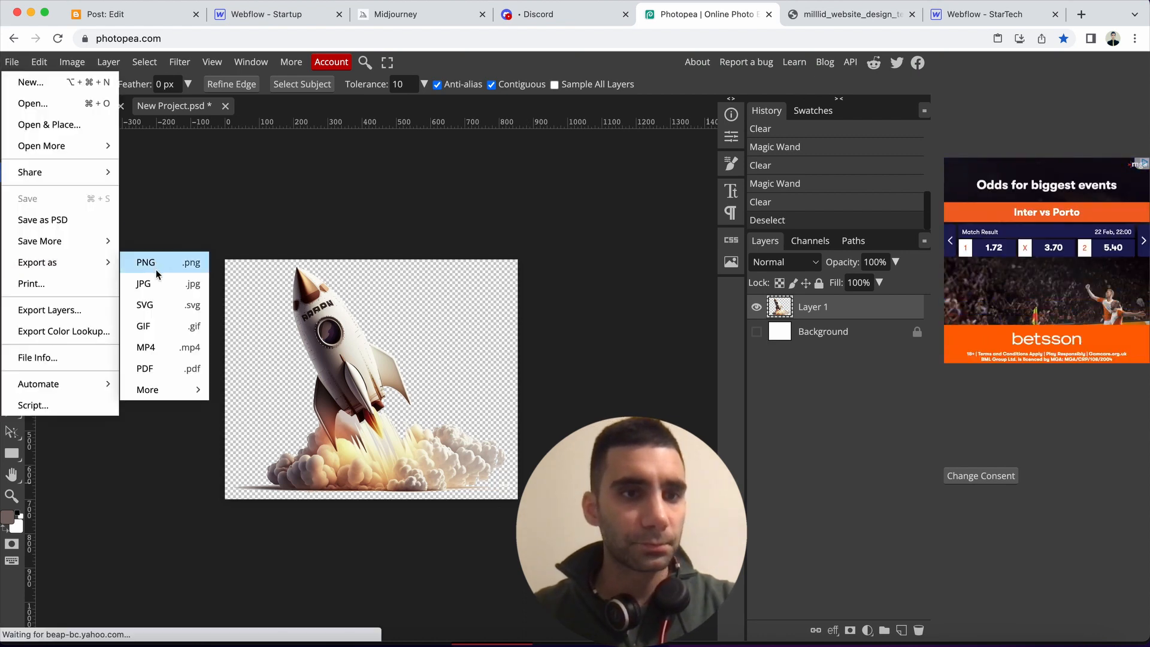
click(157, 267)
click(565, 328)
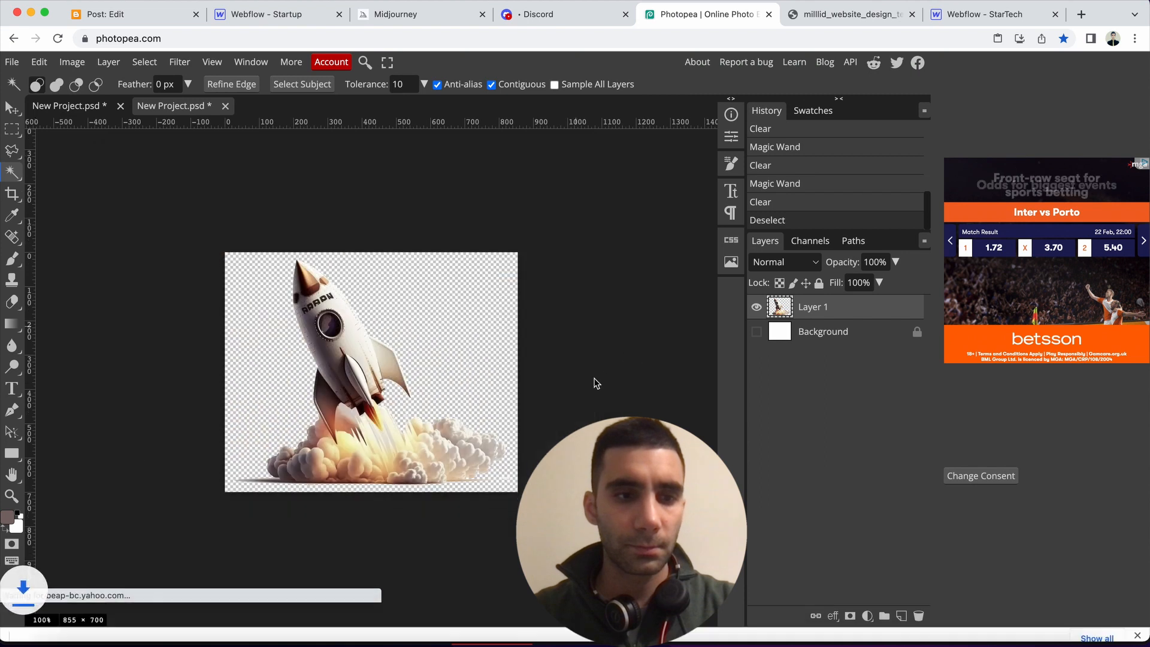
Switch to the StarTech project in Webflow and place the downloaded New Project (7).png inside the header section
click(959, 8)
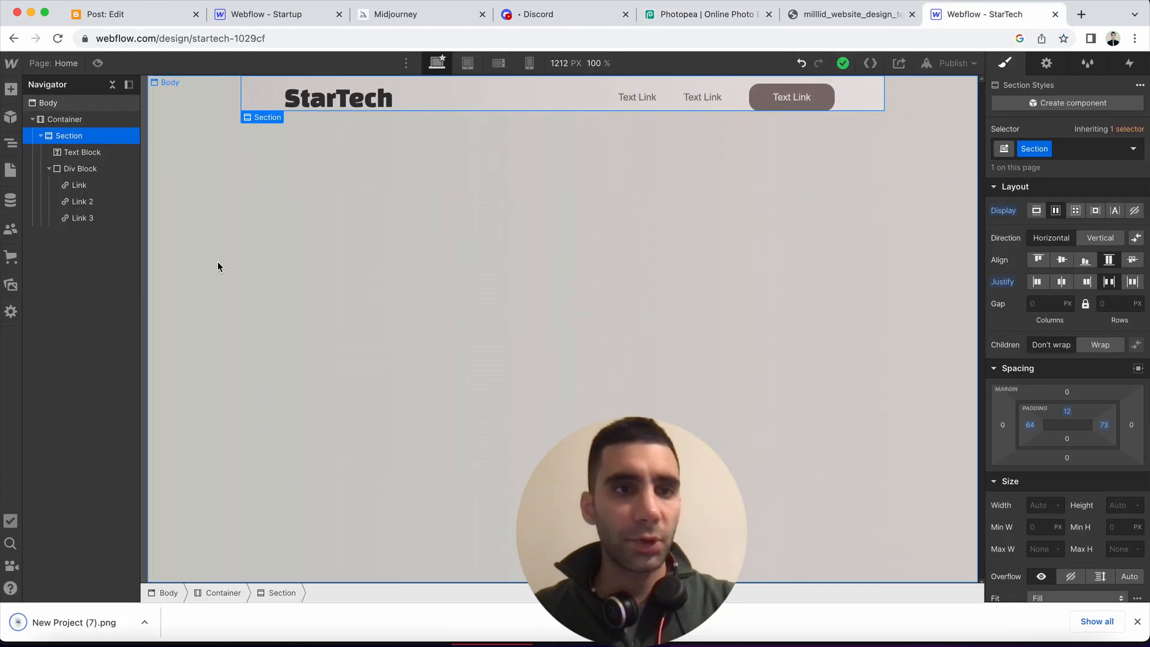
drag(54, 620, 71, 191)
click(50, 185)
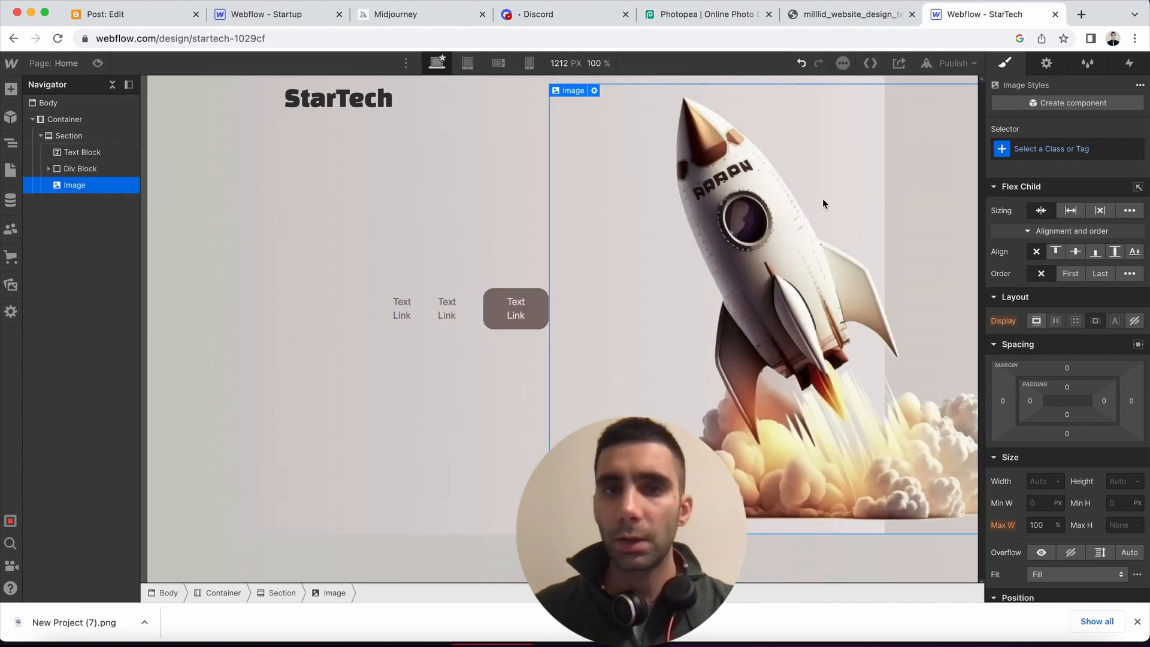
Move the rocket image out of the header section to sit directly below it in the Container
drag(78, 188, 39, 152)
click(40, 153)
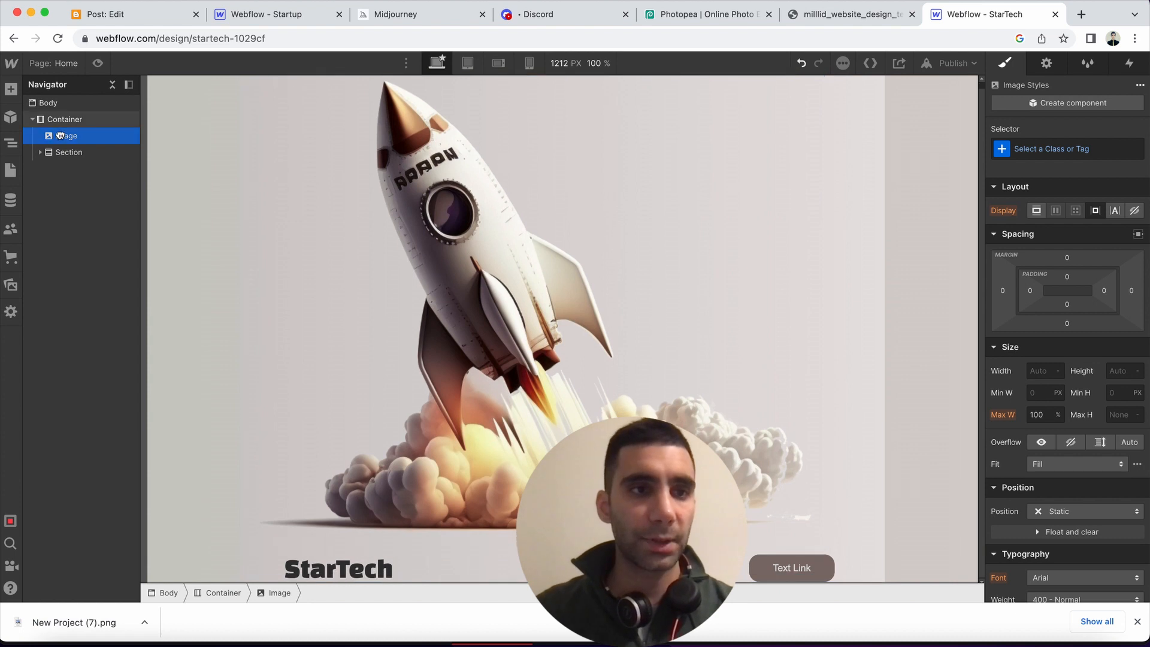
mouse_move(66, 135)
mouse_down()
mouse_move(64, 165)
mouse_move(46, 110)
mouse_move(59, 142)
mouse_move(61, 133)
mouse_up()
click(56, 161)
click(40, 152)
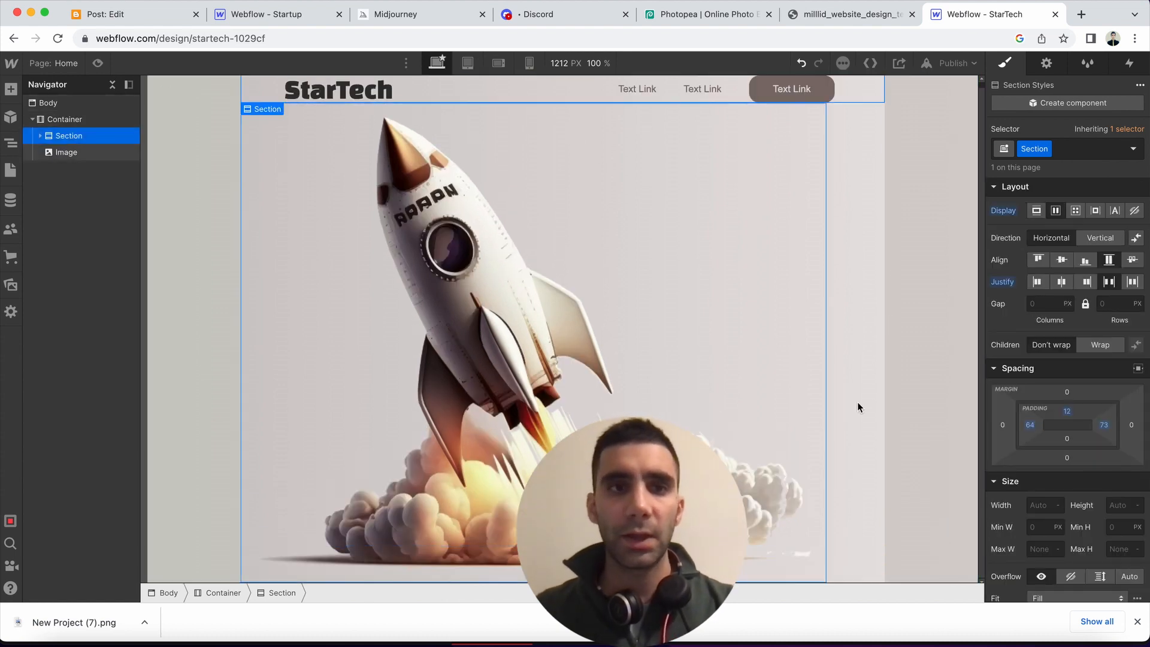
Check the Midjourney reference design and add a Div Block below the rocket image in the Container
click(713, 14)
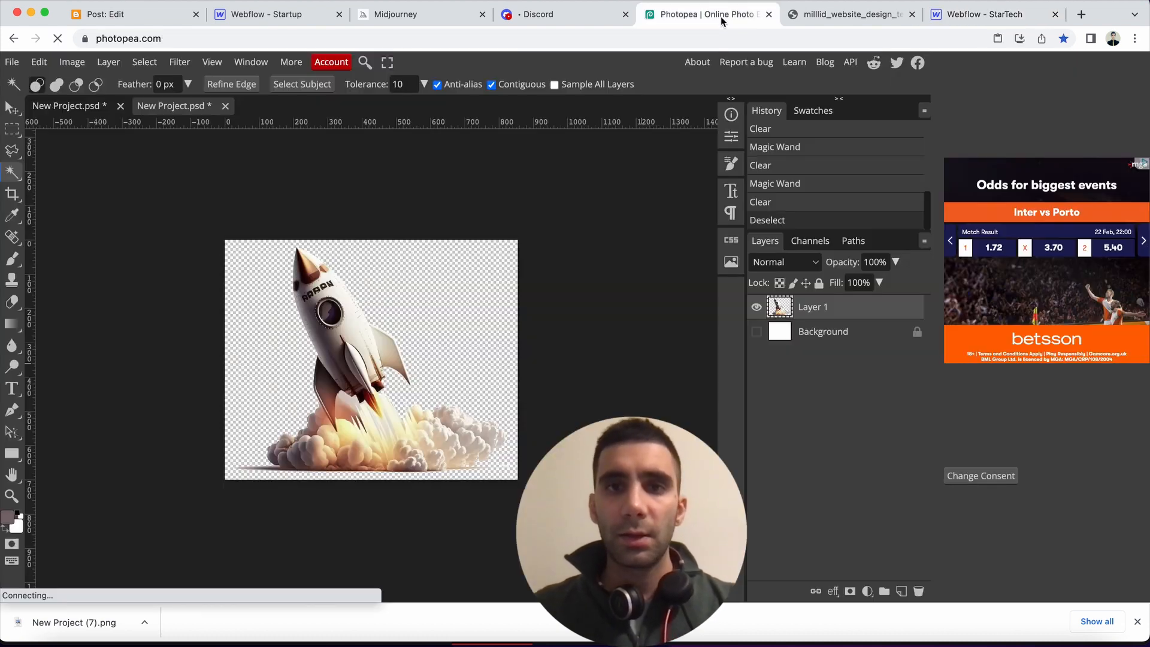
click(843, 12)
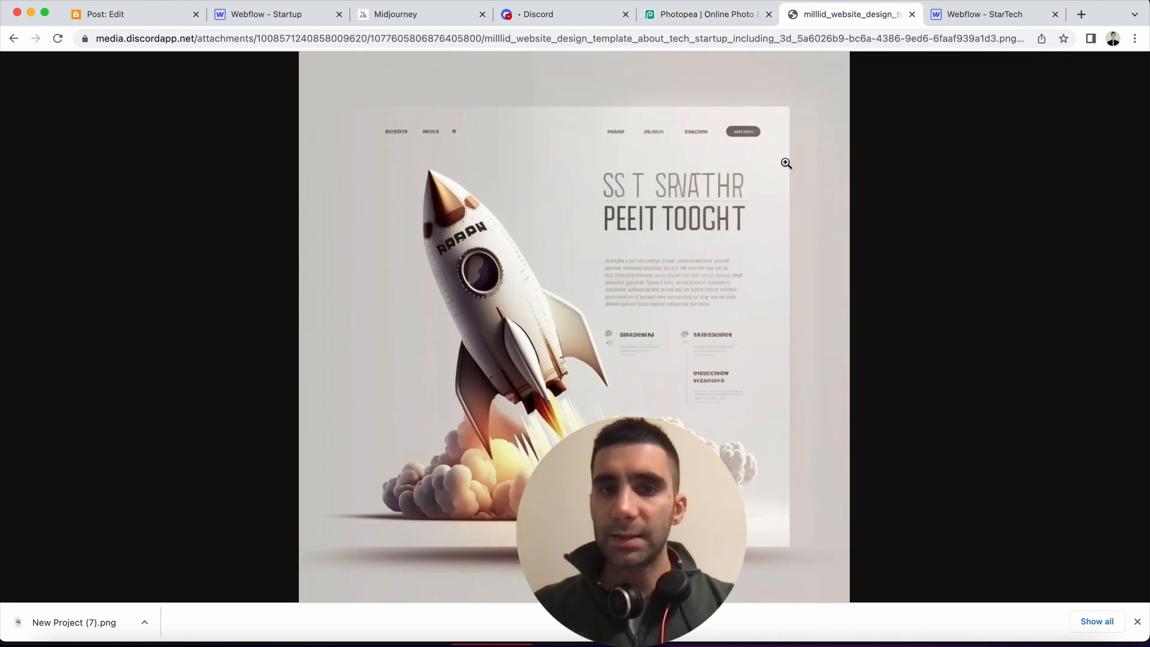
click(1009, 13)
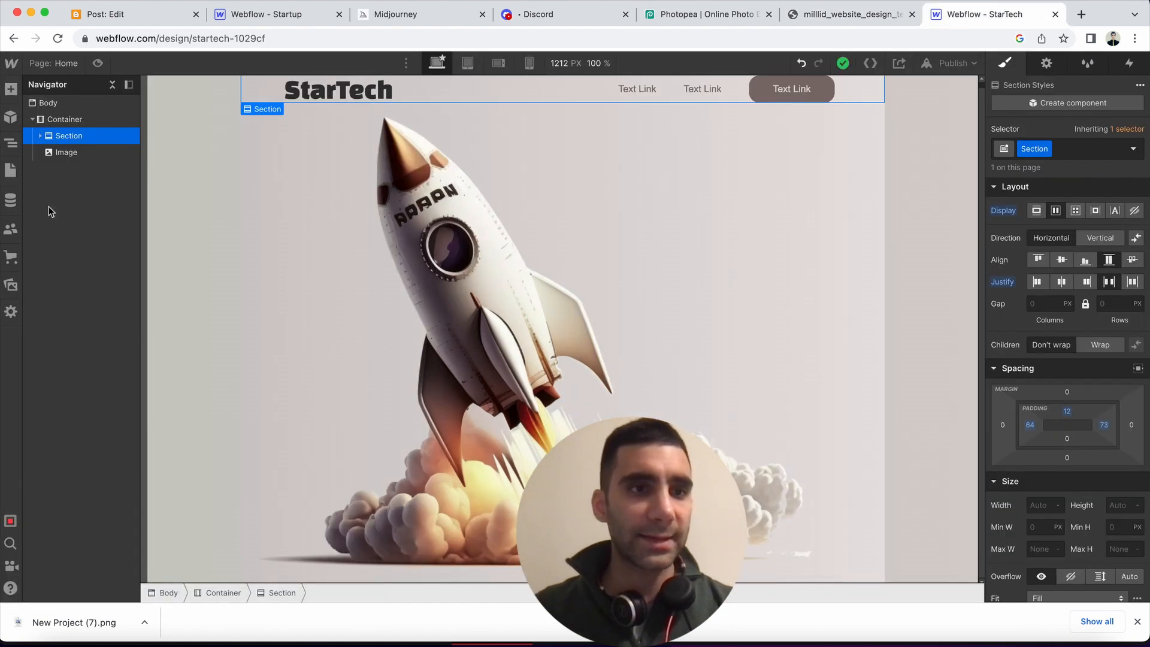
click(10, 88)
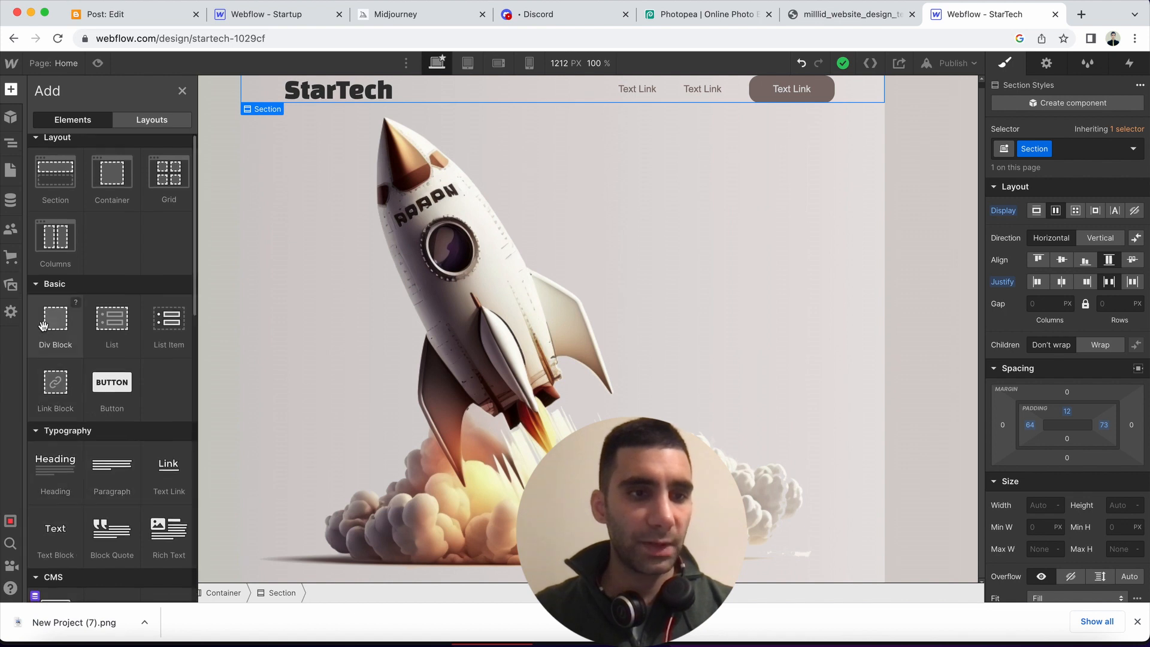
drag(43, 326, 72, 170)
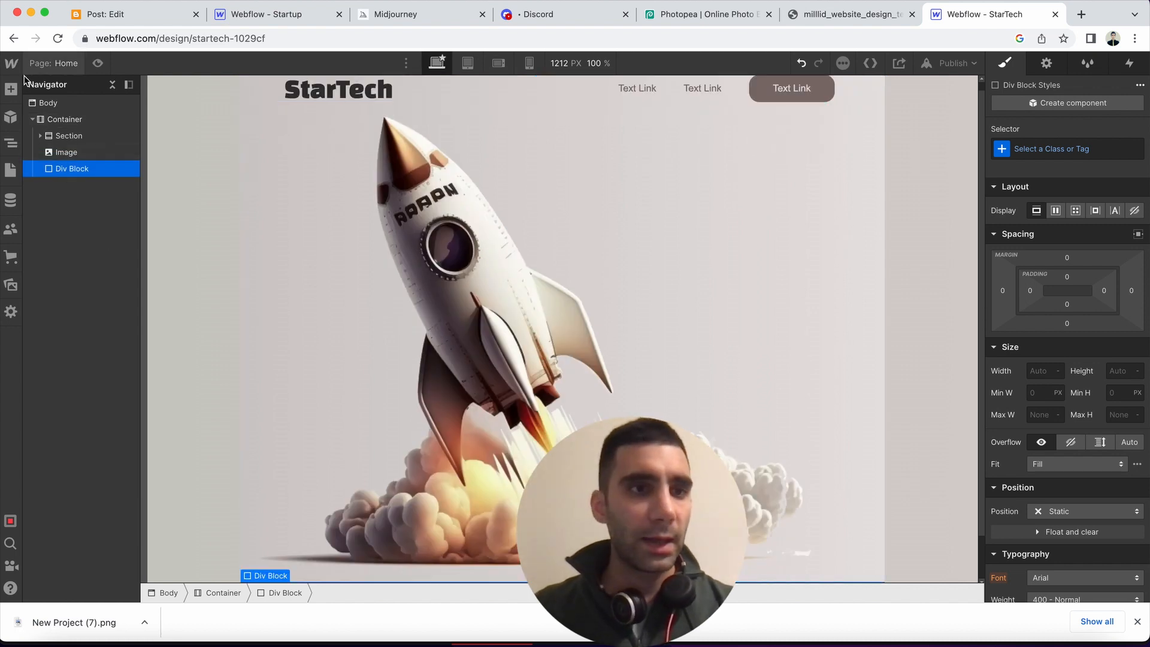
Add an H1 Heading and a Paragraph inside the new Div Block
click(11, 89)
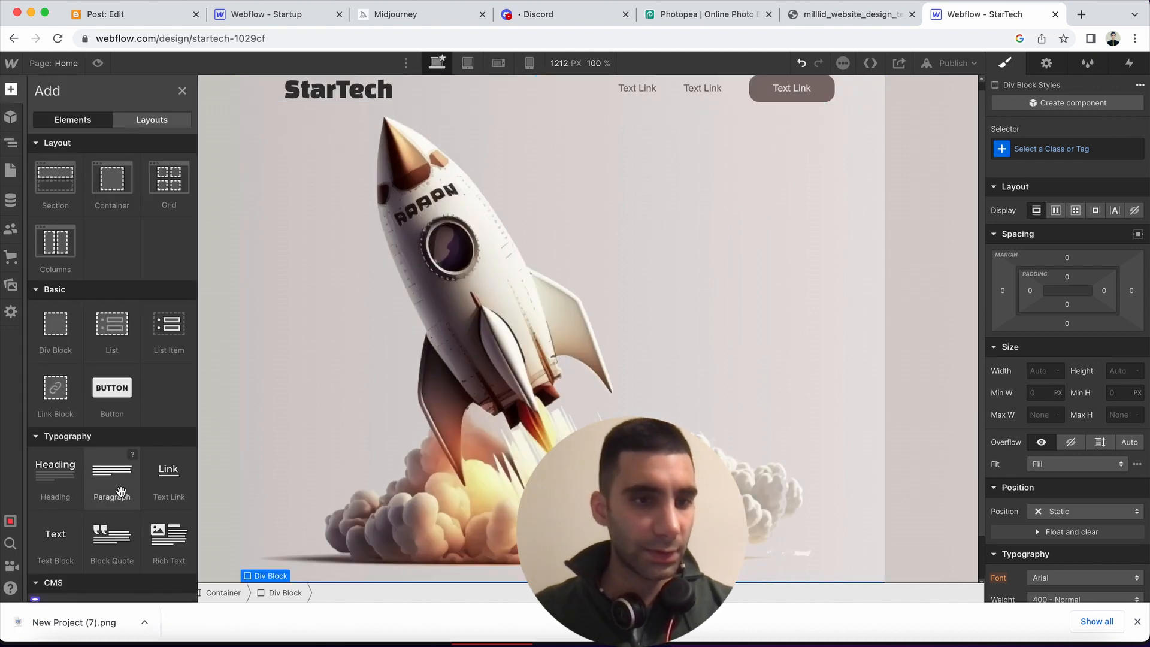
click(56, 478)
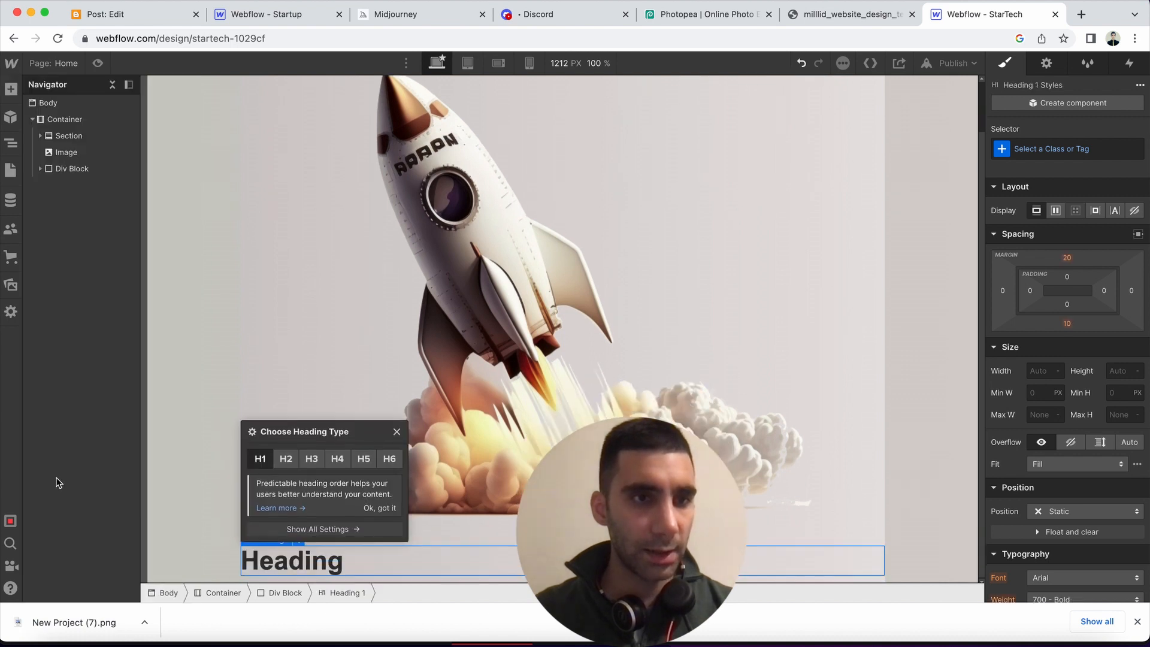
click(72, 172)
click(40, 168)
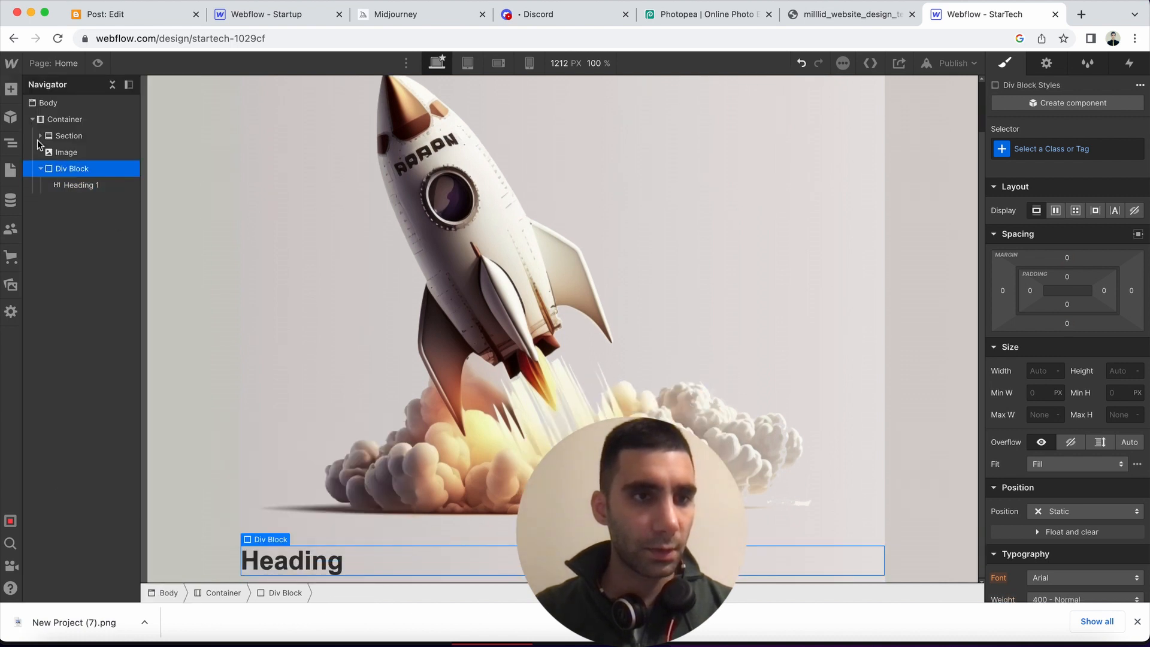
click(11, 91)
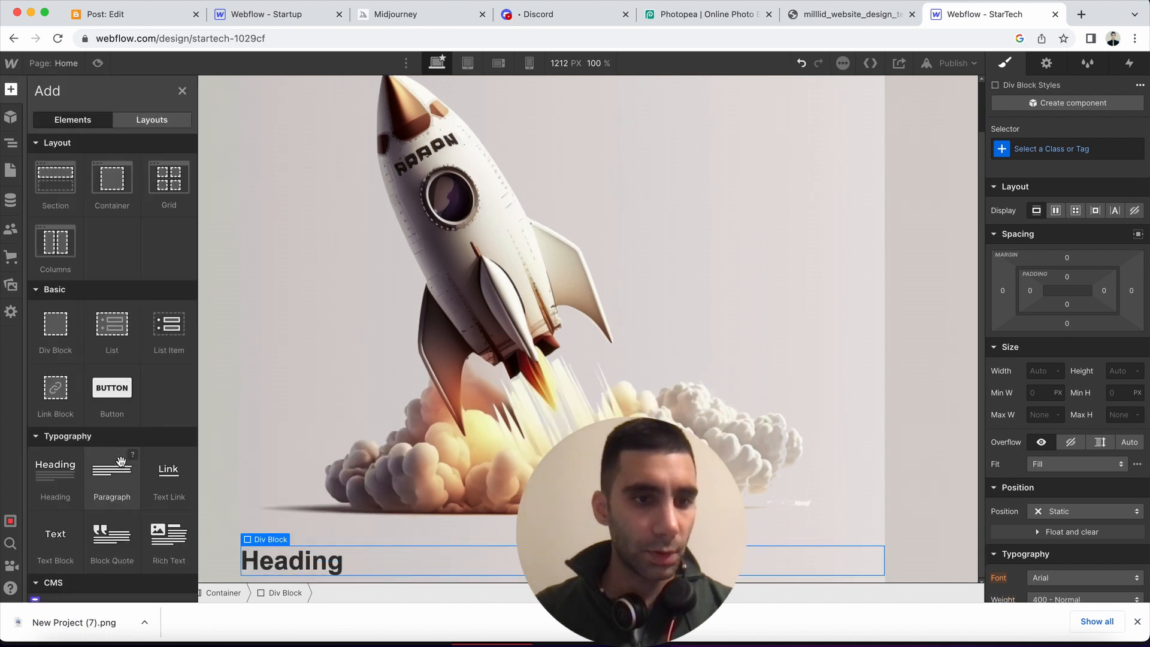
click(117, 468)
click(77, 184)
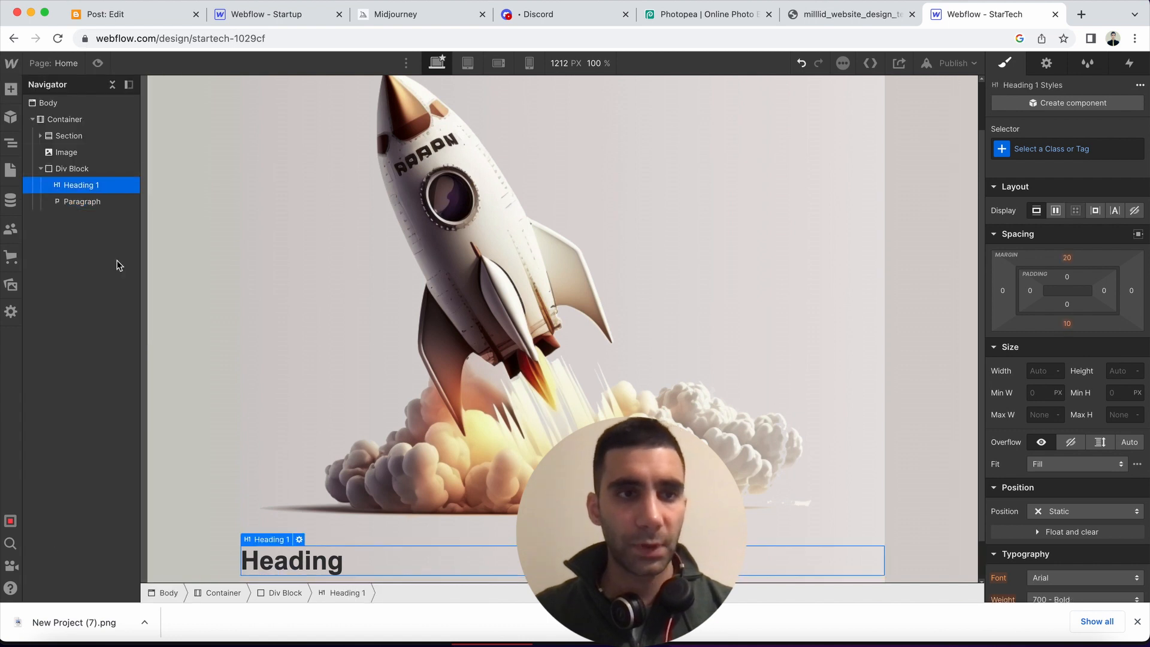
Replace the H1 heading's placeholder text with "Start Now!!"
scroll(367, 455, down, 2)
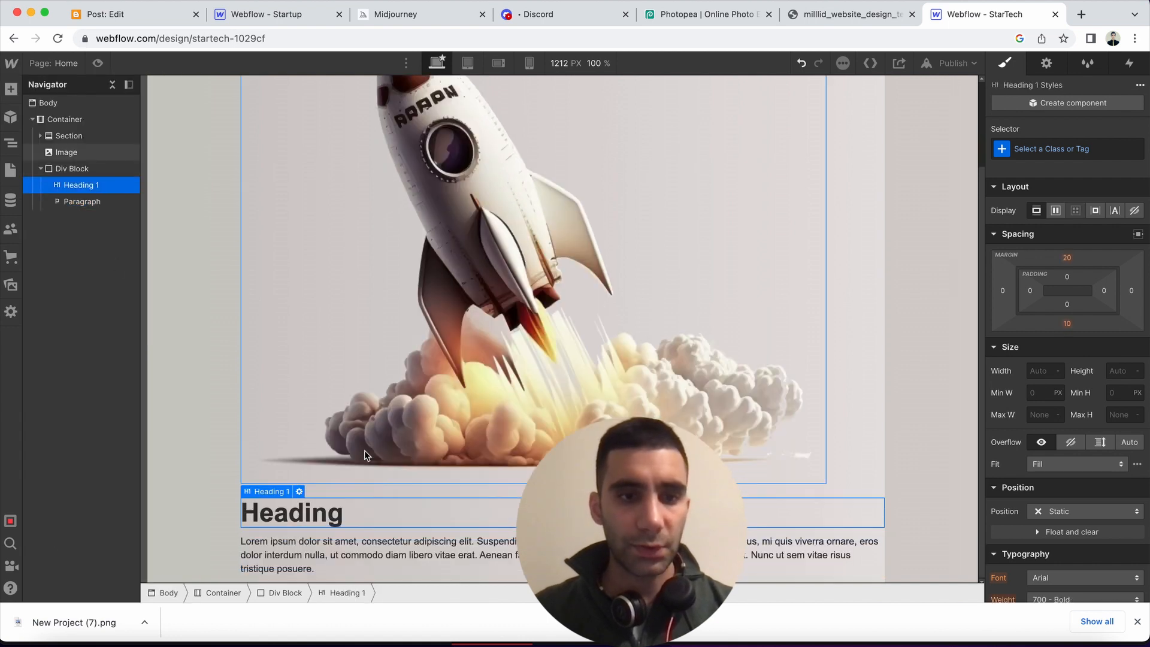
double_click(319, 511)
text(Start )
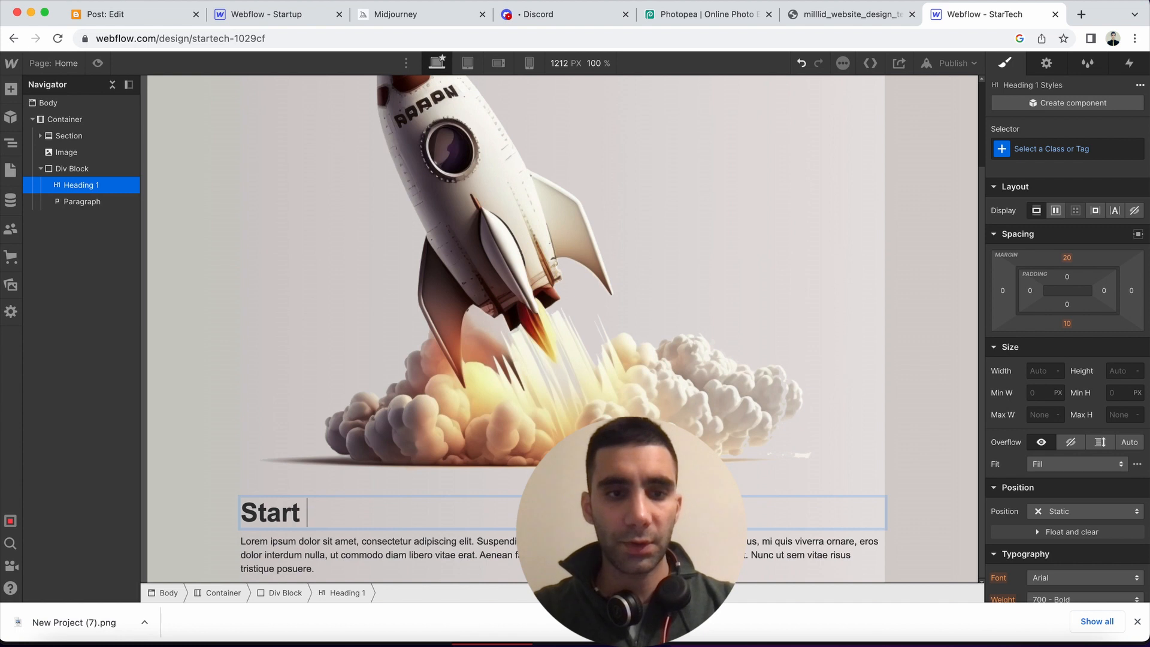
text(now!!)
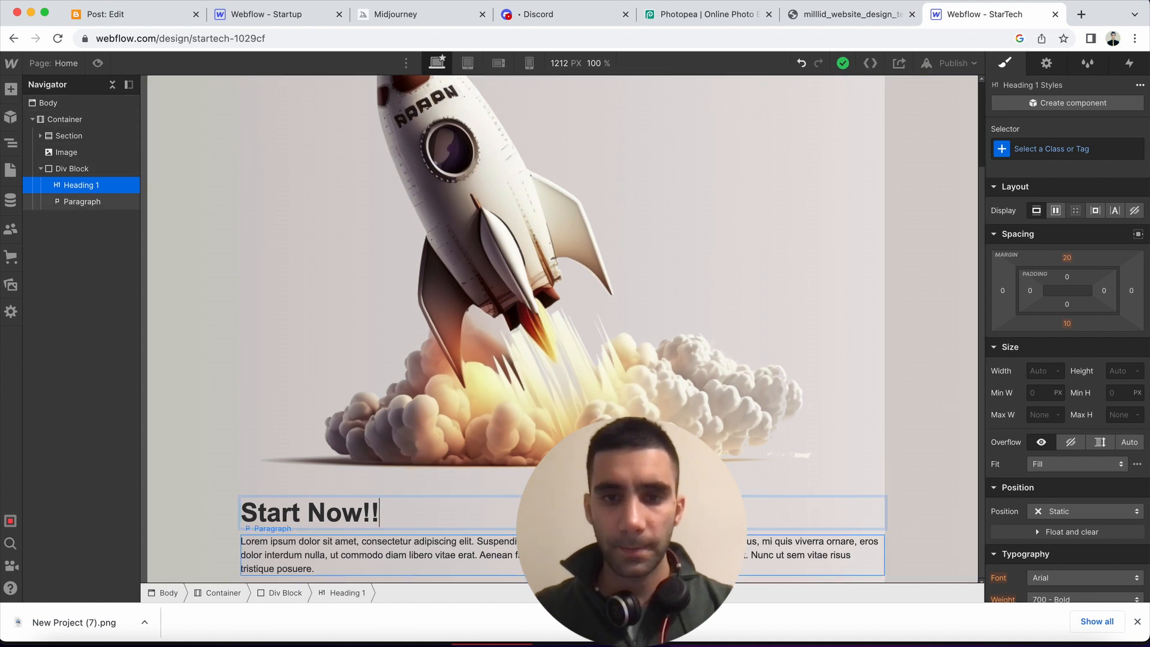
Compare the rocket image and text block layout on the page with the Midjourney reference design
scroll(613, 372, up, 3)
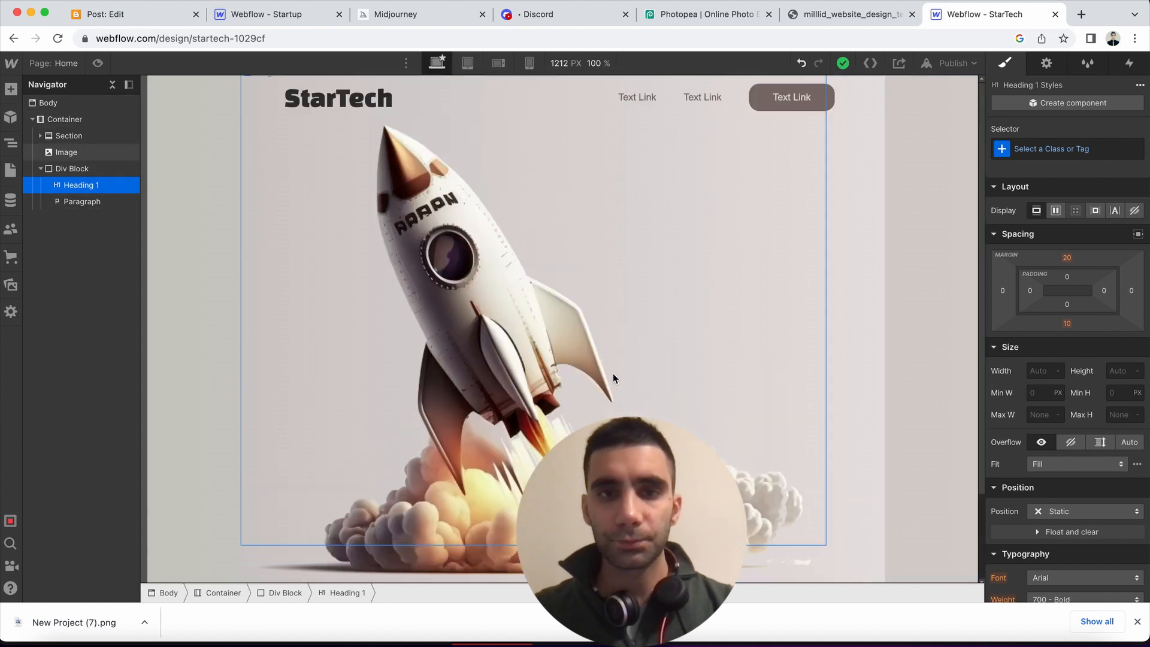
scroll(669, 389, down, 3)
scroll(656, 313, up, 3)
scroll(656, 313, down, 3)
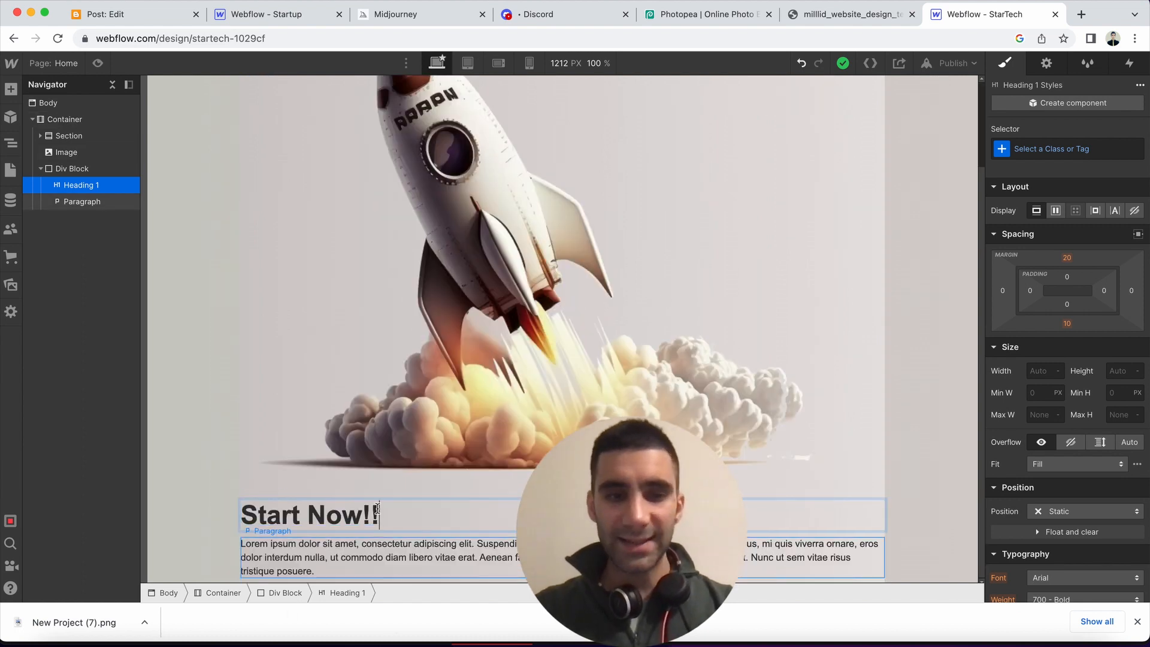
double_click(348, 510)
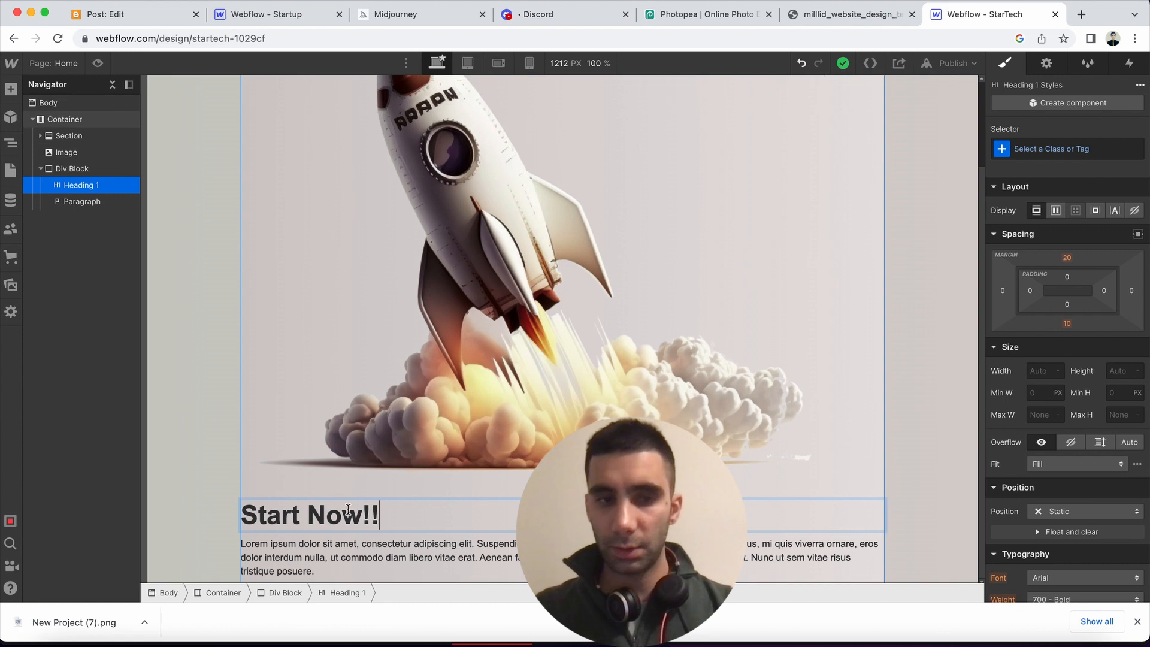
scroll(530, 288, up, 2)
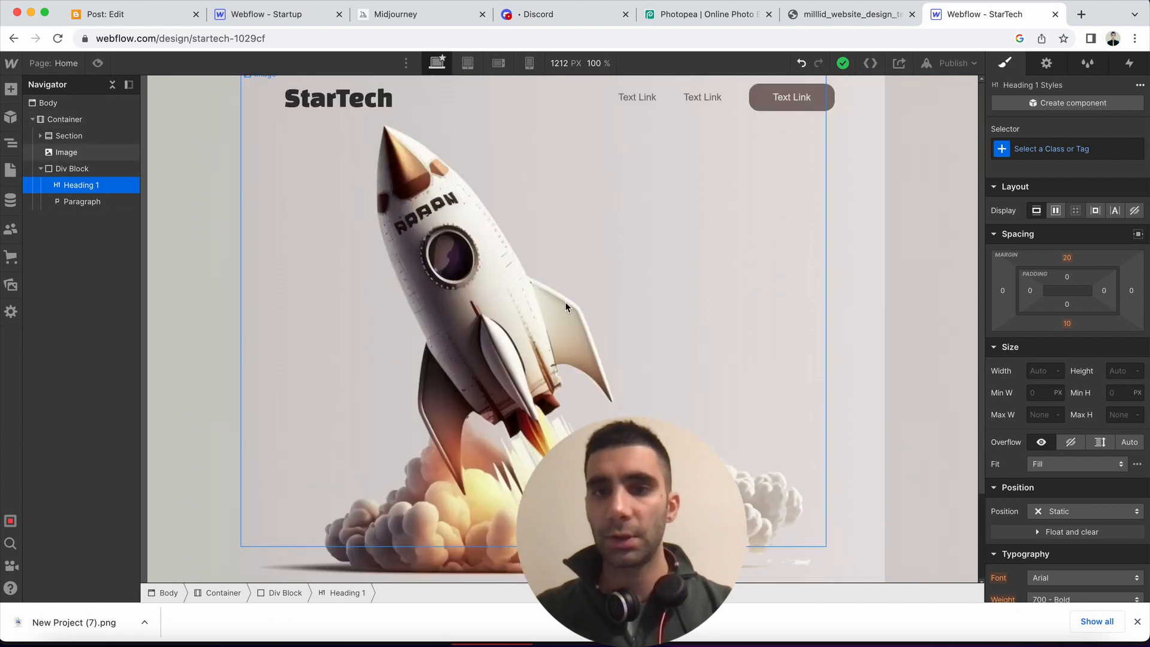
click(835, 14)
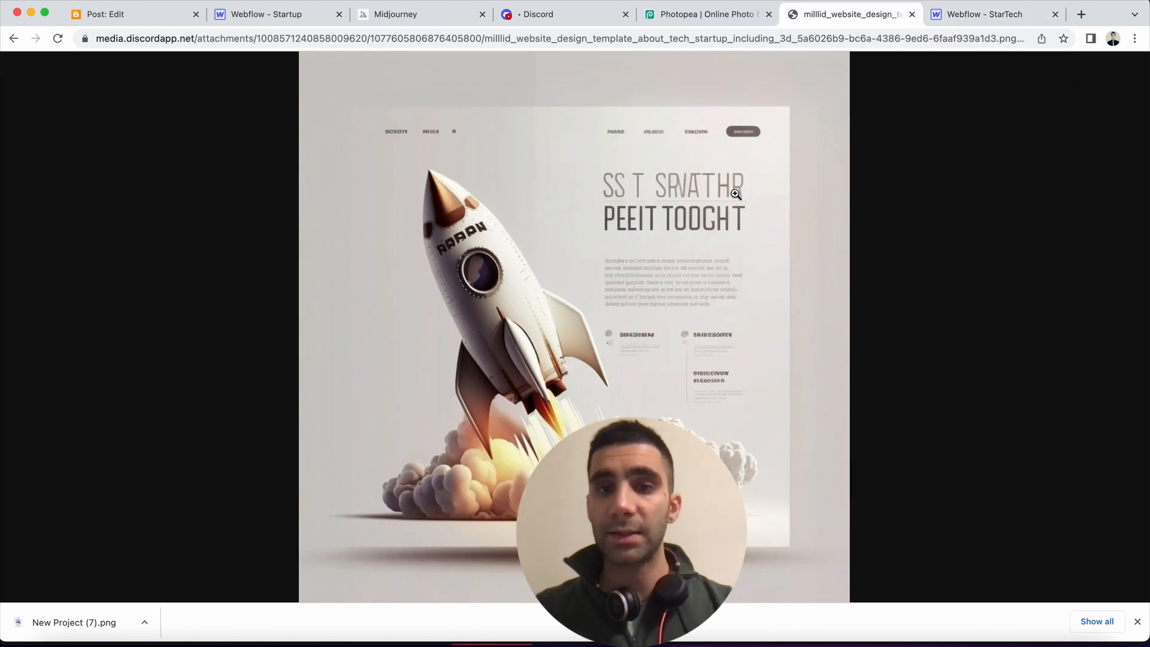
click(1001, 16)
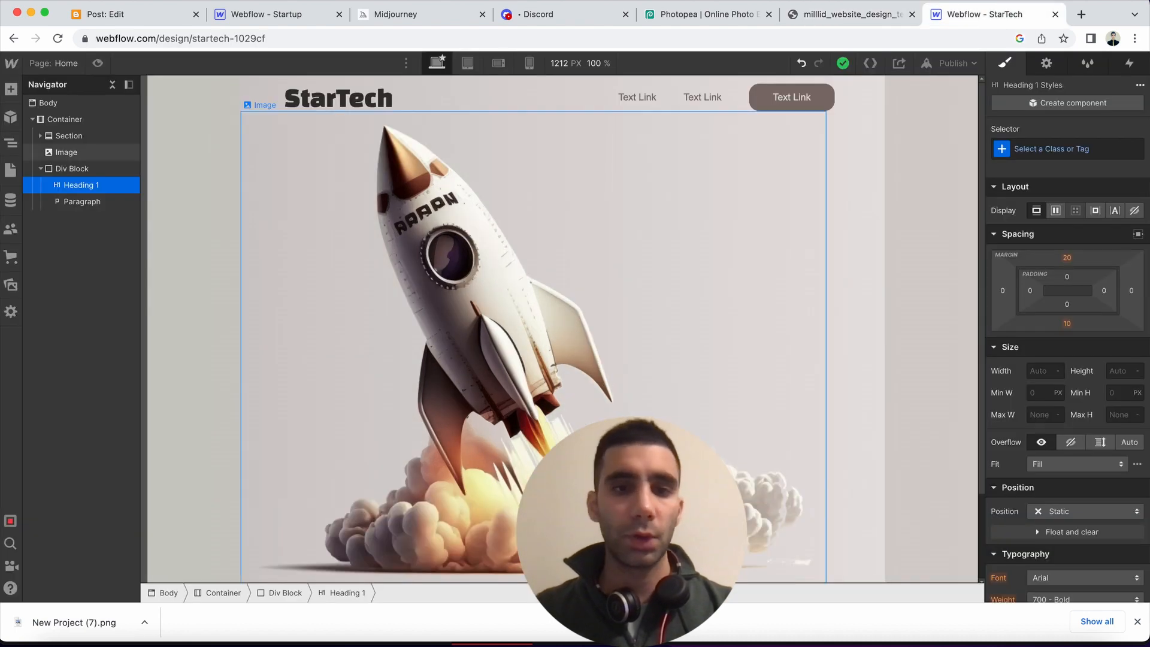
scroll(515, 501, down, 5)
scroll(400, 434, up, 5)
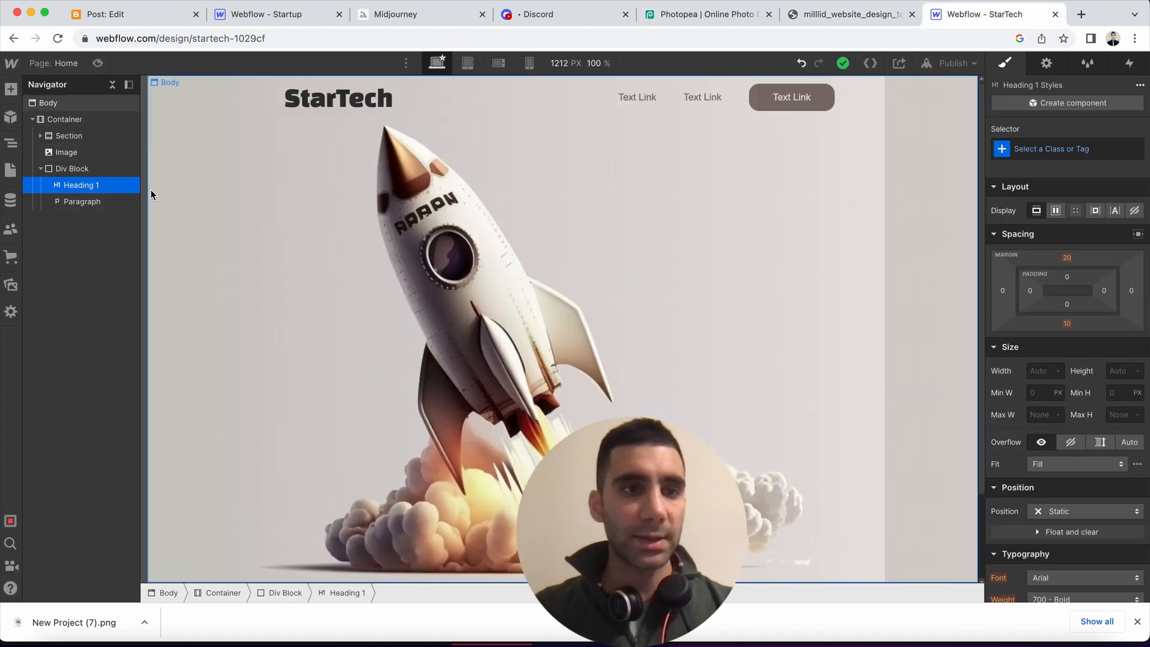
click(41, 168)
click(60, 169)
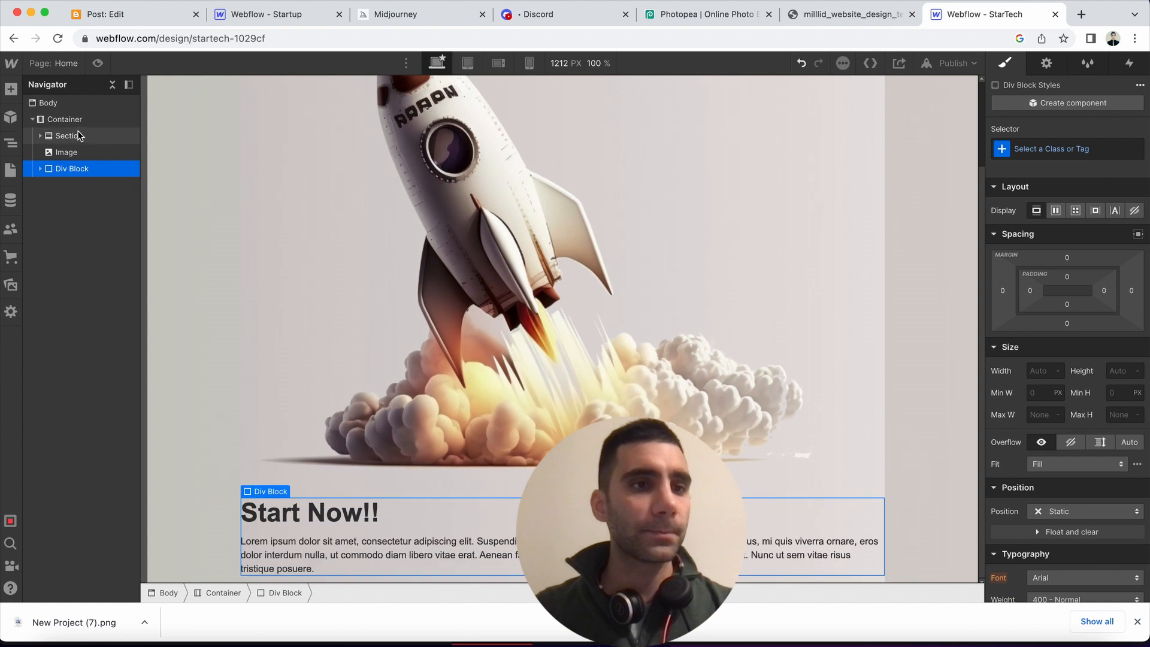
scroll(379, 342, up, 5)
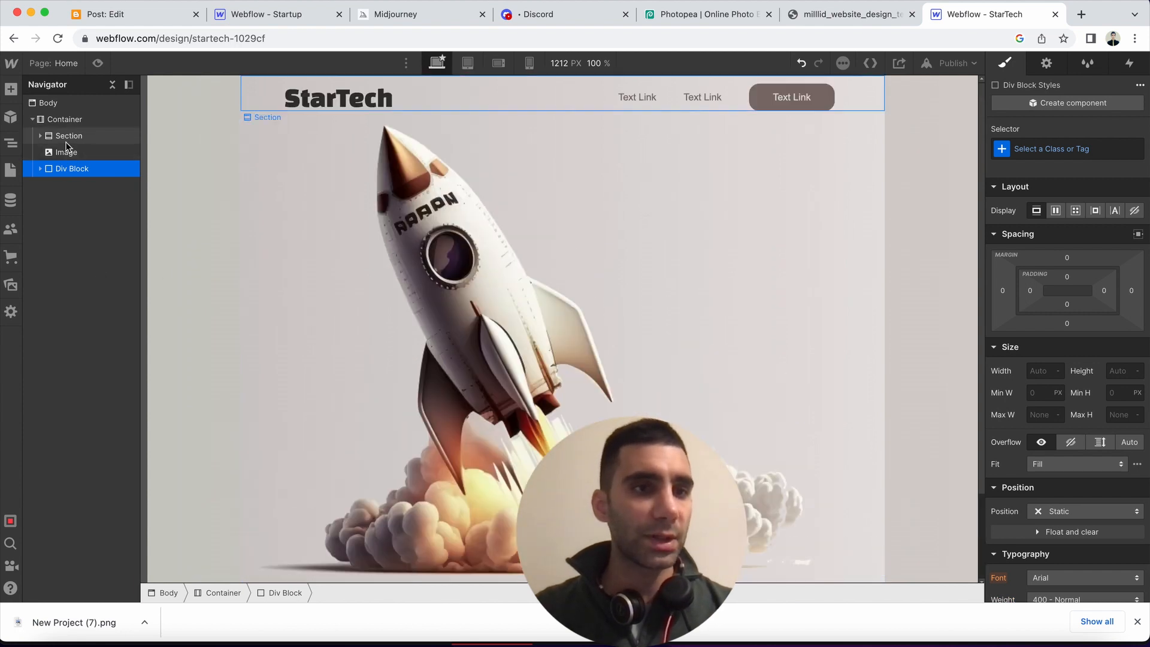
Set the Container's position to Relative
click(61, 120)
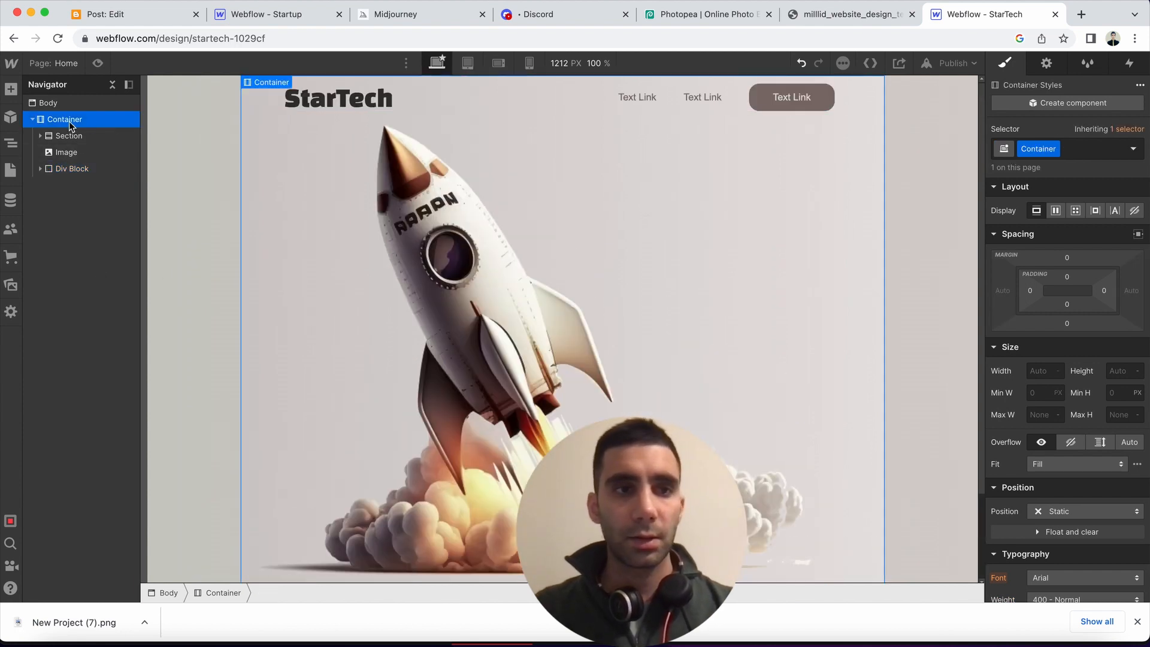
scroll(1091, 393, down, 3)
scroll(1091, 393, up, 3)
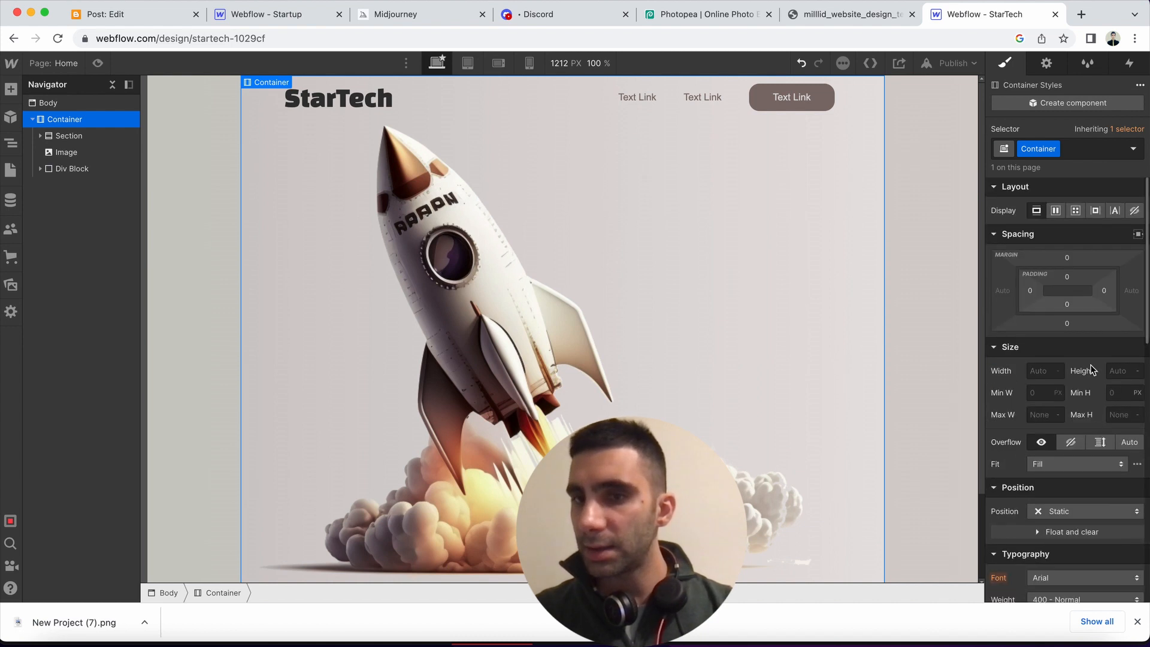
scroll(1091, 390, down, 4)
scroll(1043, 307, down, 5)
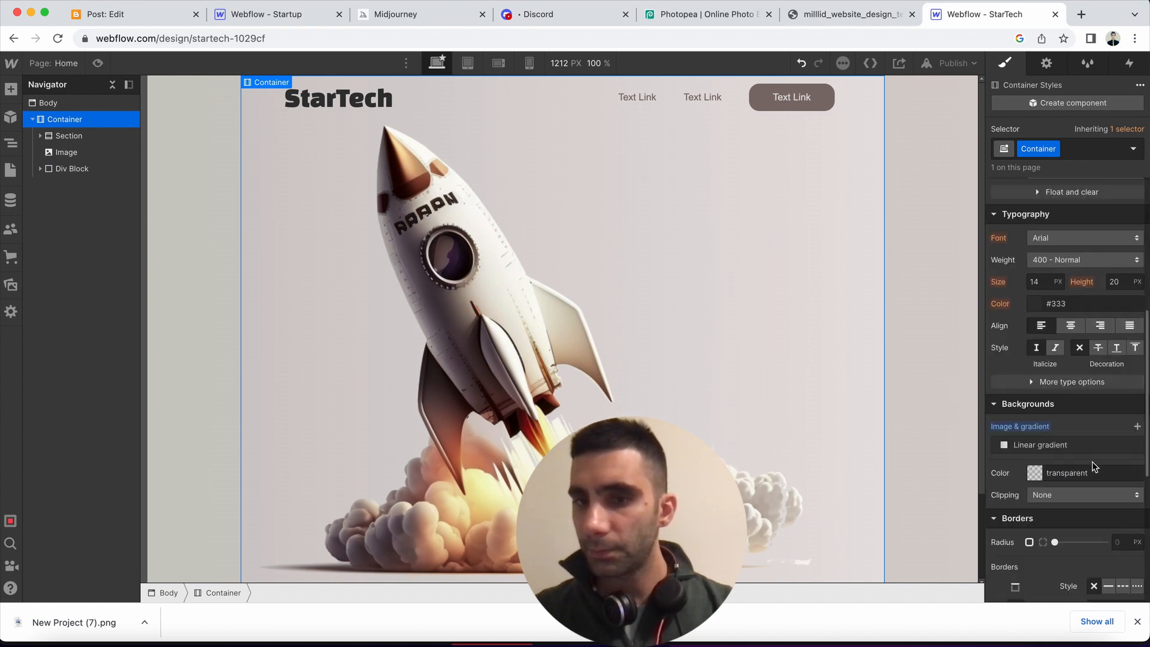
scroll(1073, 397, down, 3)
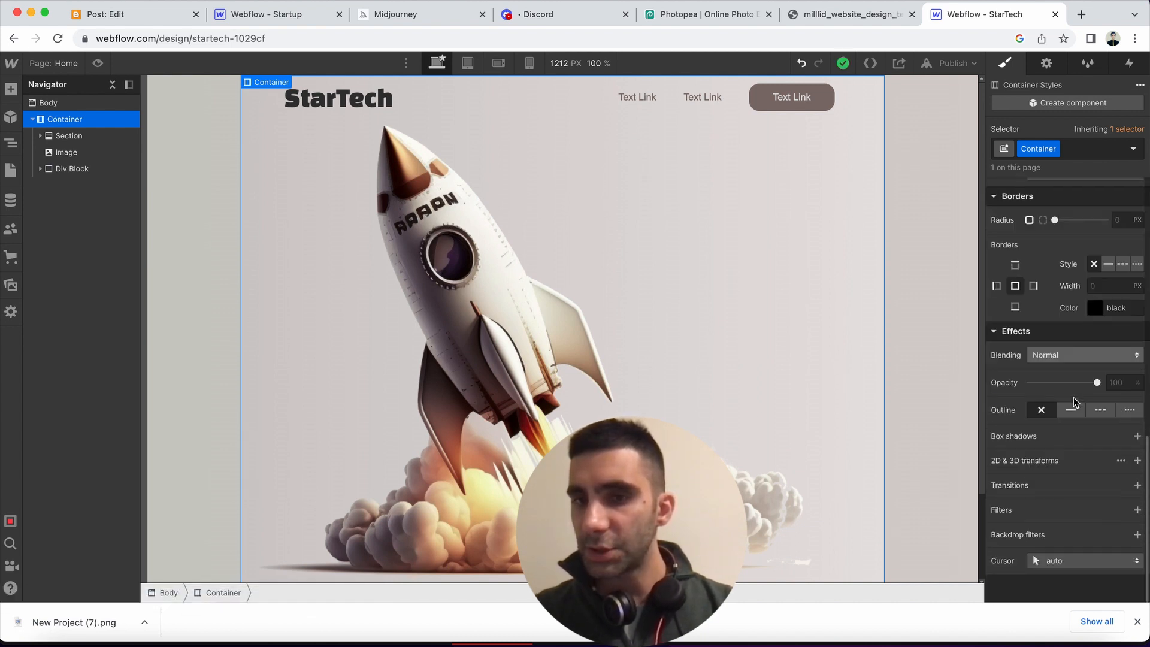
scroll(1073, 397, up, 10)
scroll(1036, 238, down, 3)
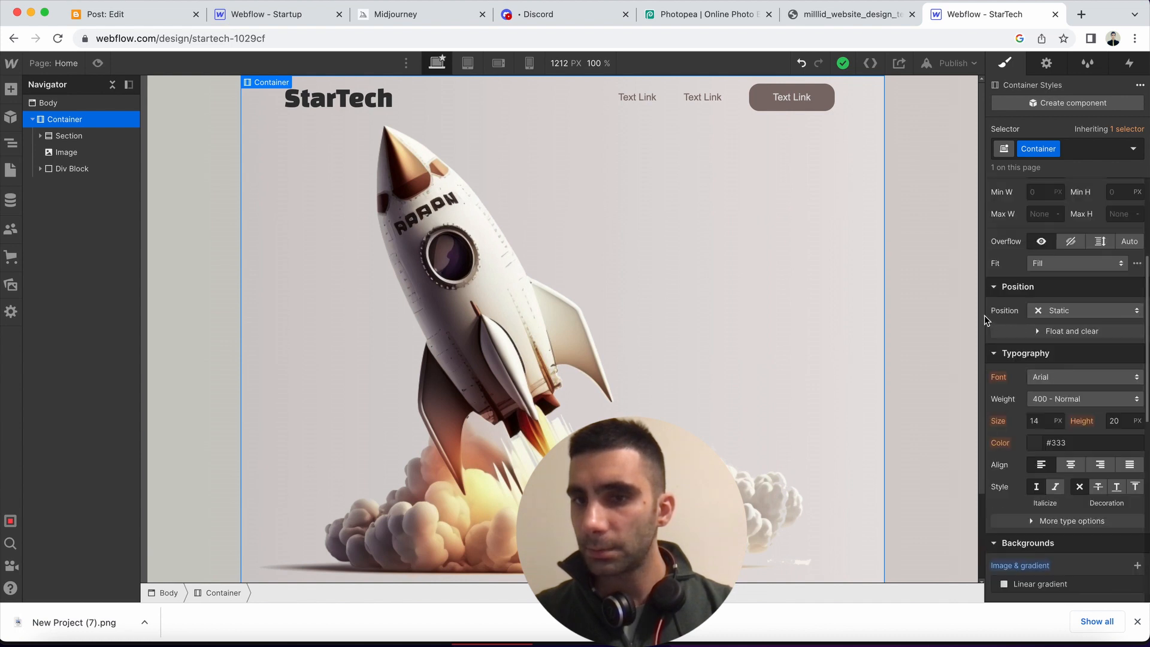
scroll(1096, 289, down, 1)
click(1107, 304)
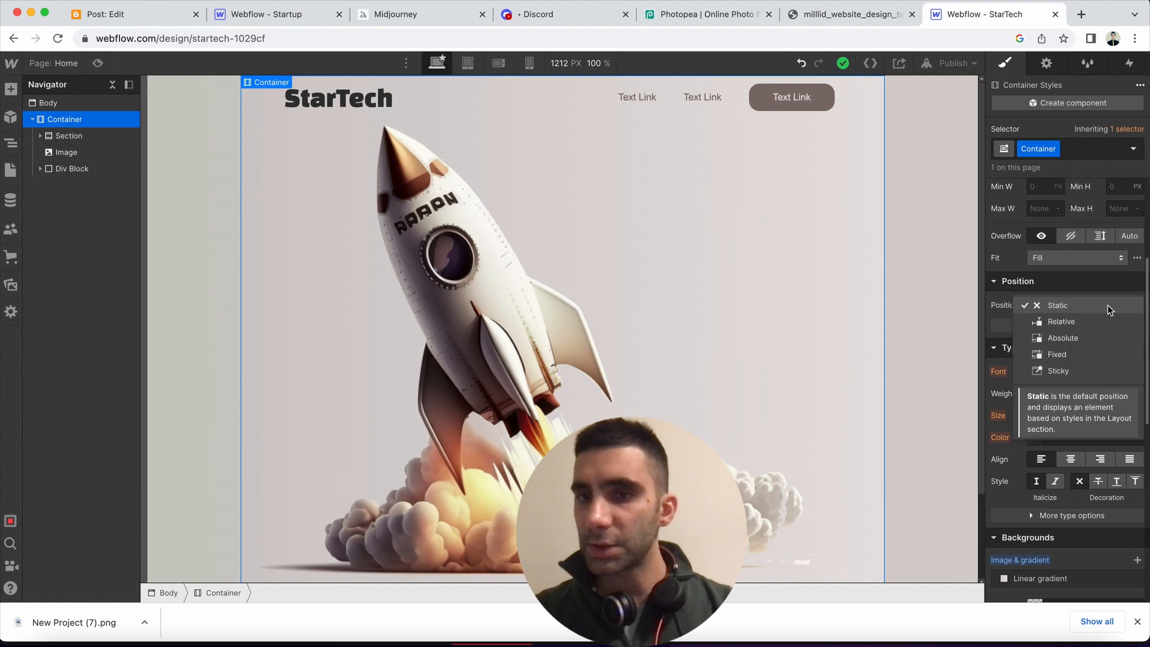
click(1077, 321)
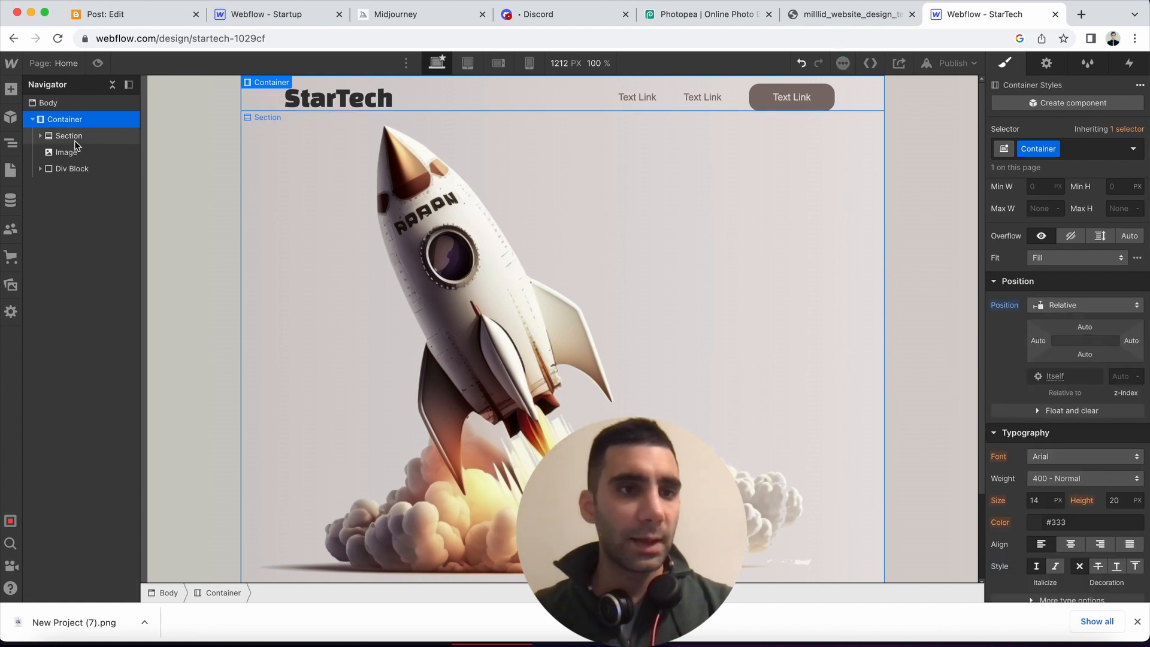
Set the hero text Div Block's position to Absolute, anchored top right in the Container, with a width of 50%
click(78, 169)
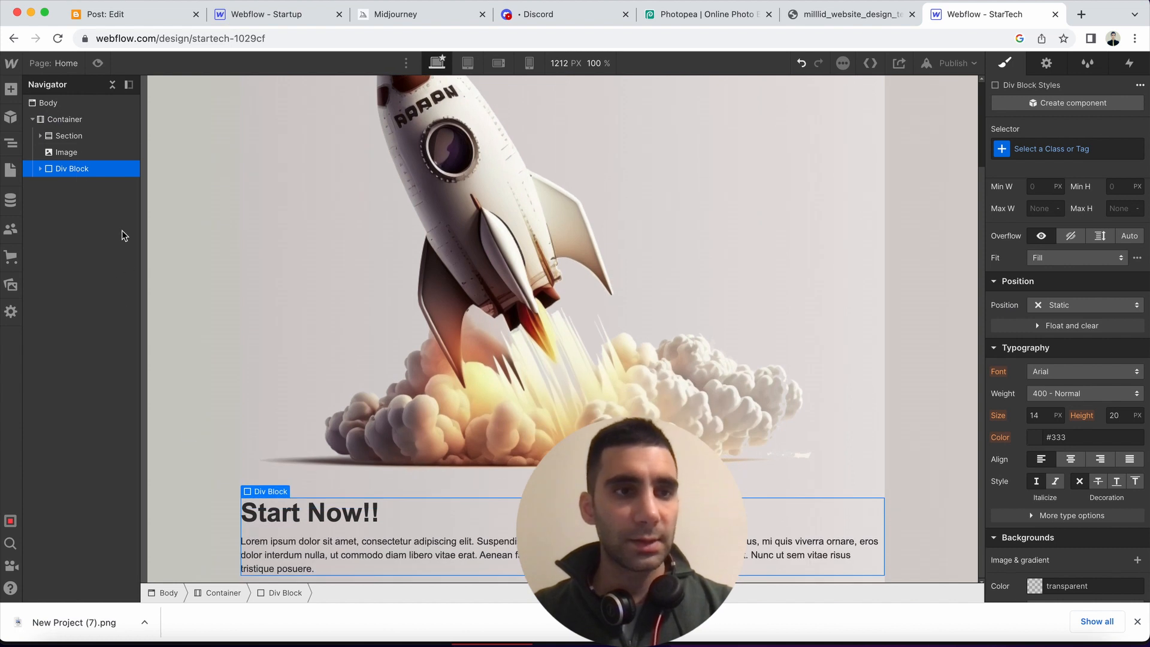
scroll(1115, 458, down, 4)
scroll(1115, 458, down, 1)
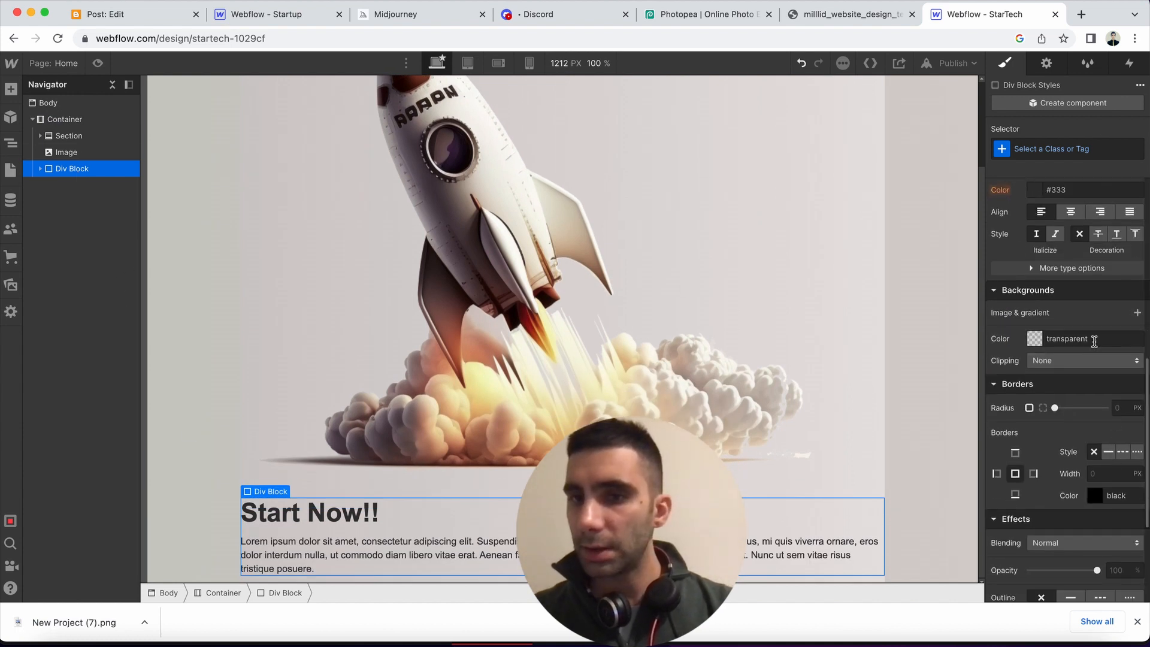
scroll(1105, 317, down, 3)
scroll(1102, 318, up, 10)
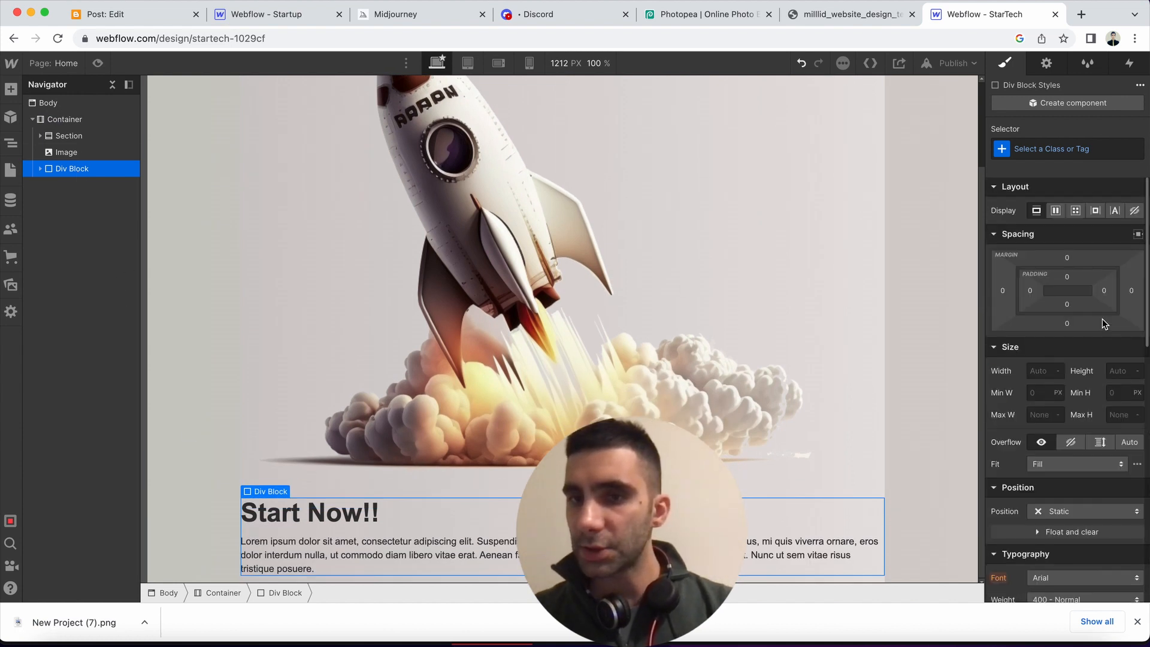
scroll(1102, 324, down, 5)
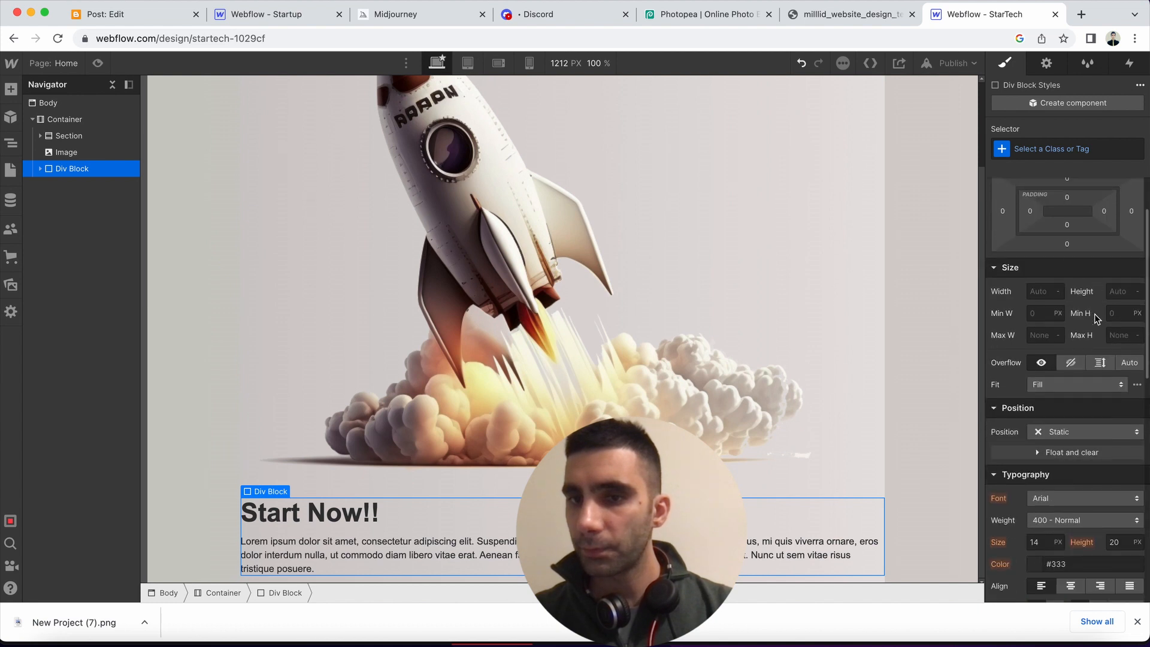
click(1115, 384)
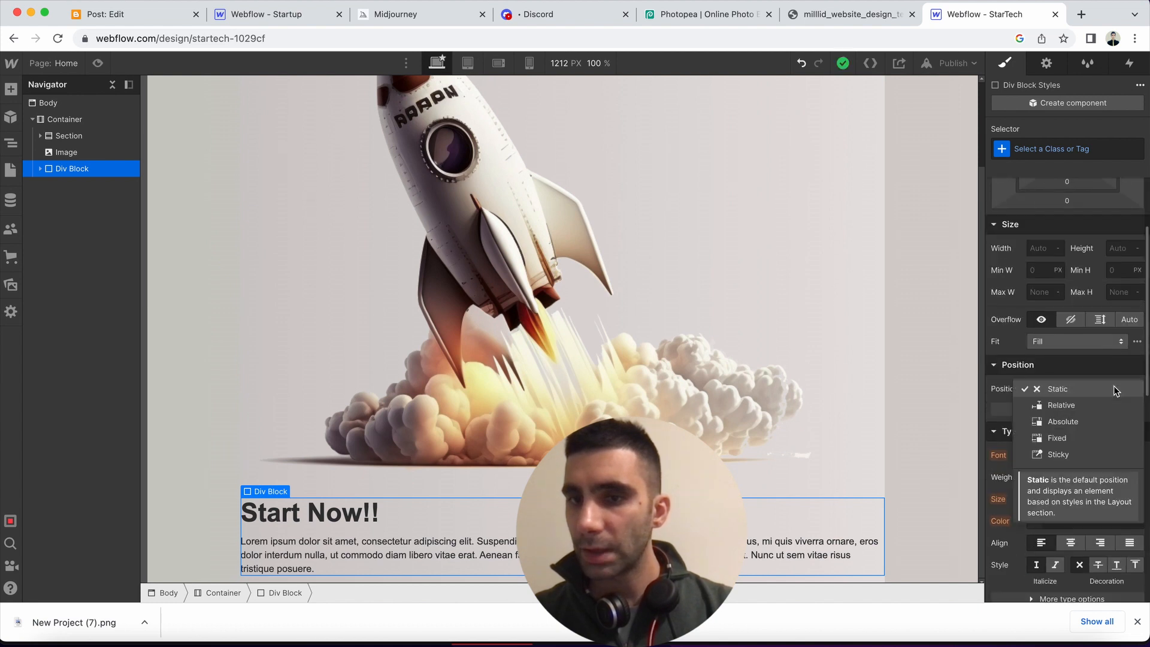
click(1096, 422)
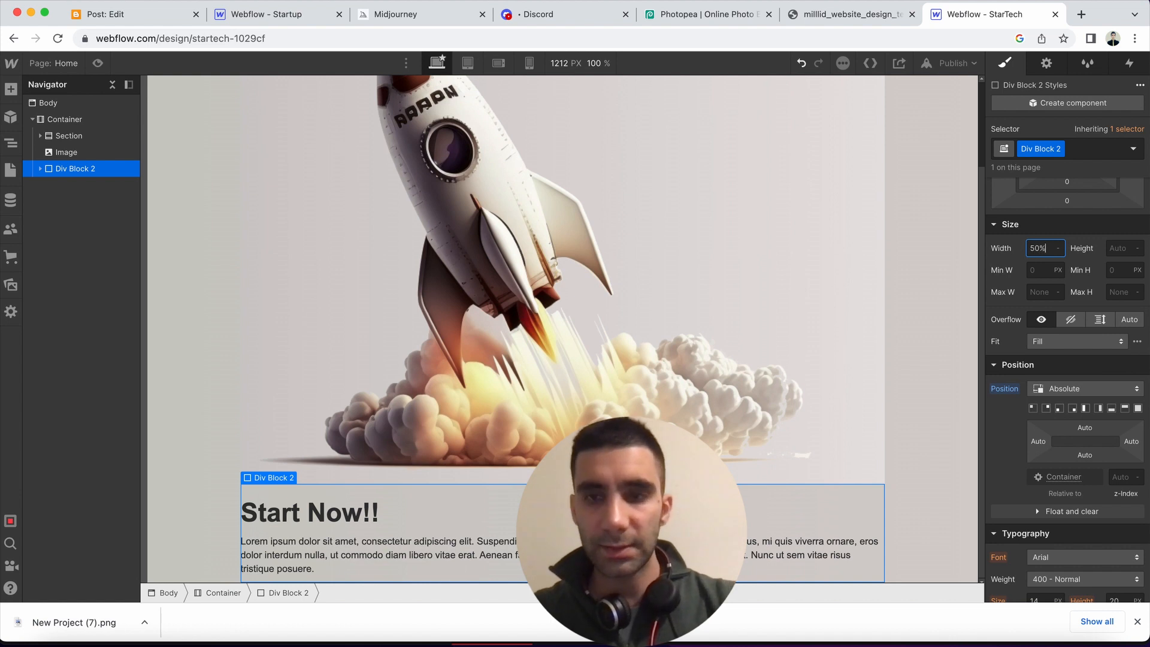
click(1059, 408)
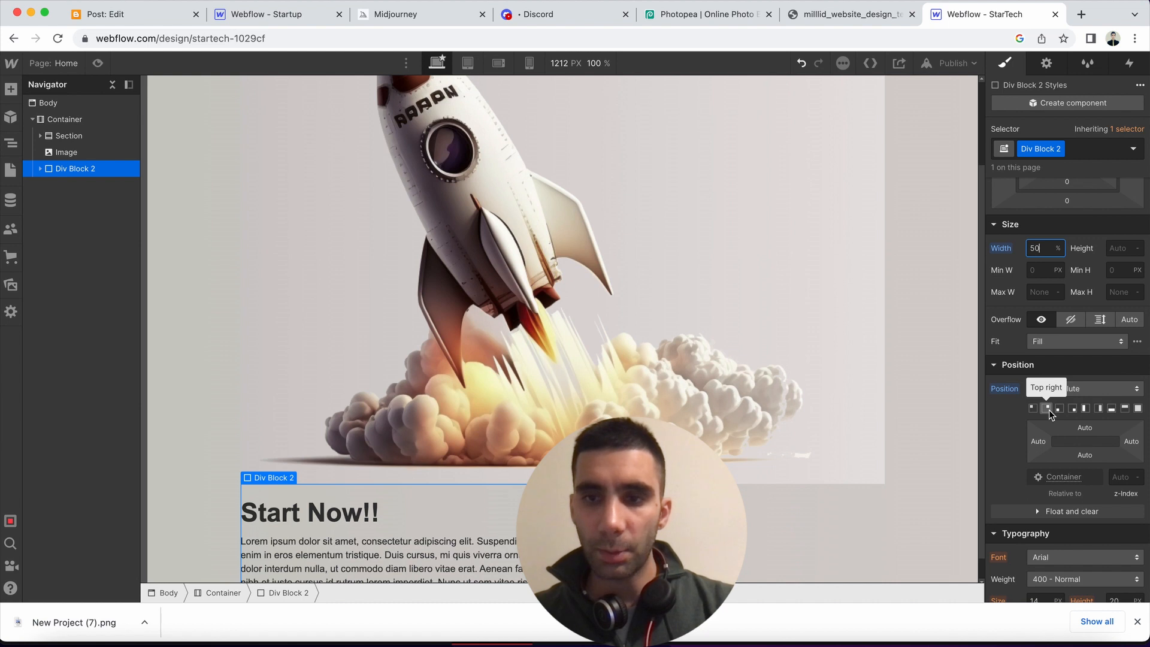
click(1048, 410)
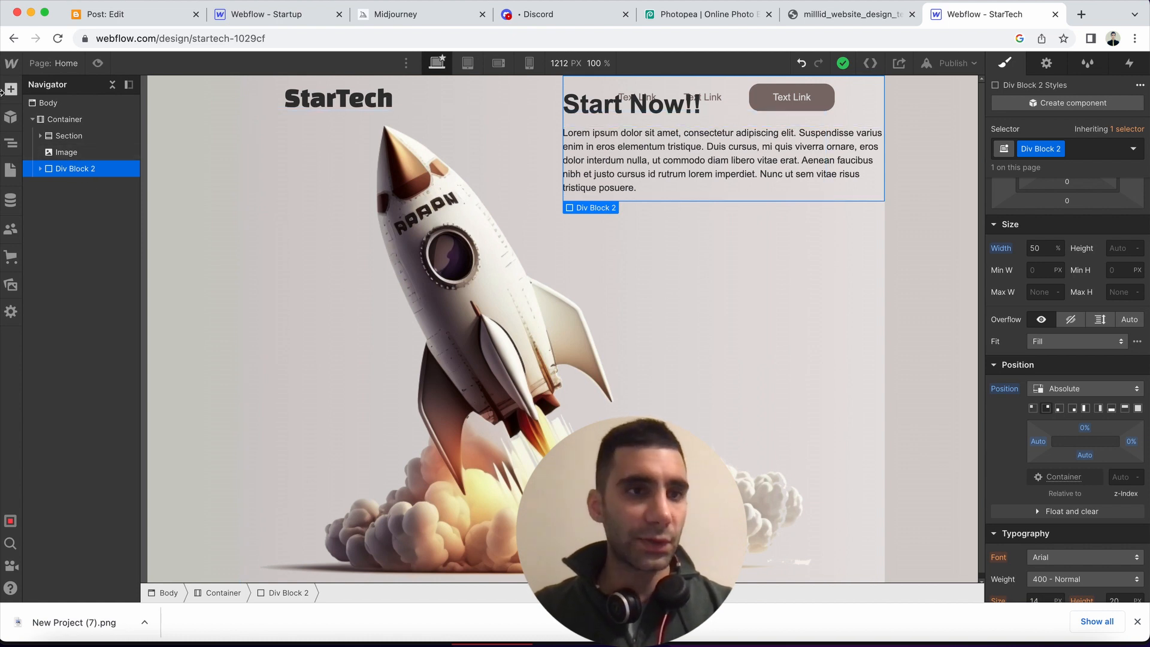
Add a new Section inside the Container and move the rocket image and the hero text Div Block into it
click(63, 119)
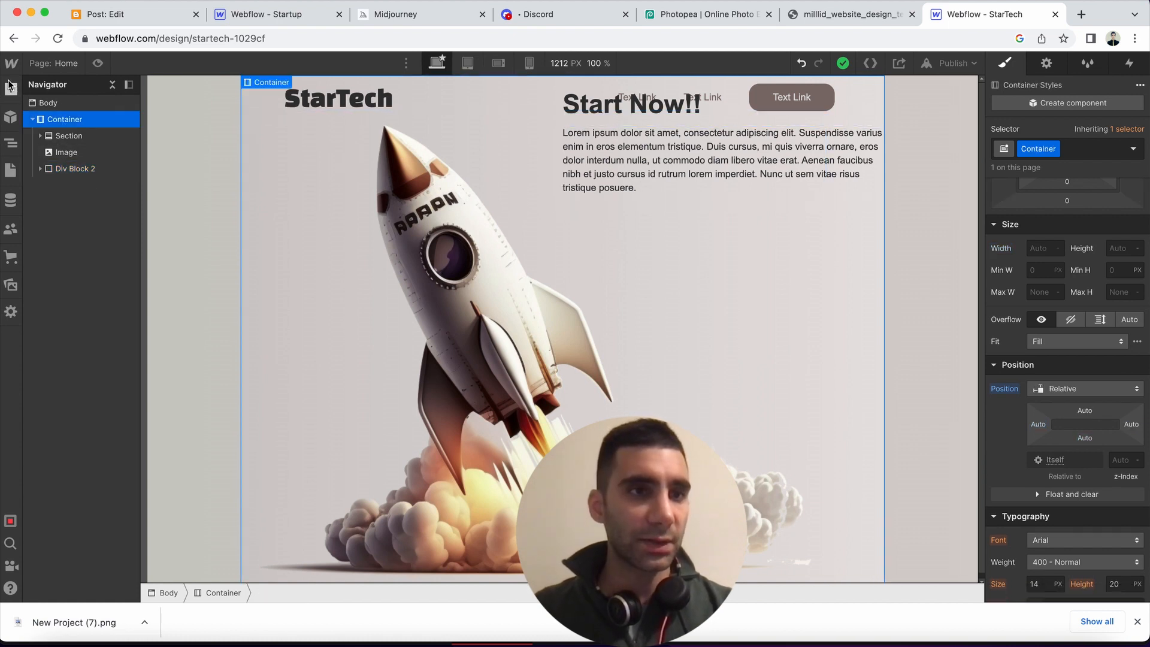
click(12, 109)
click(12, 91)
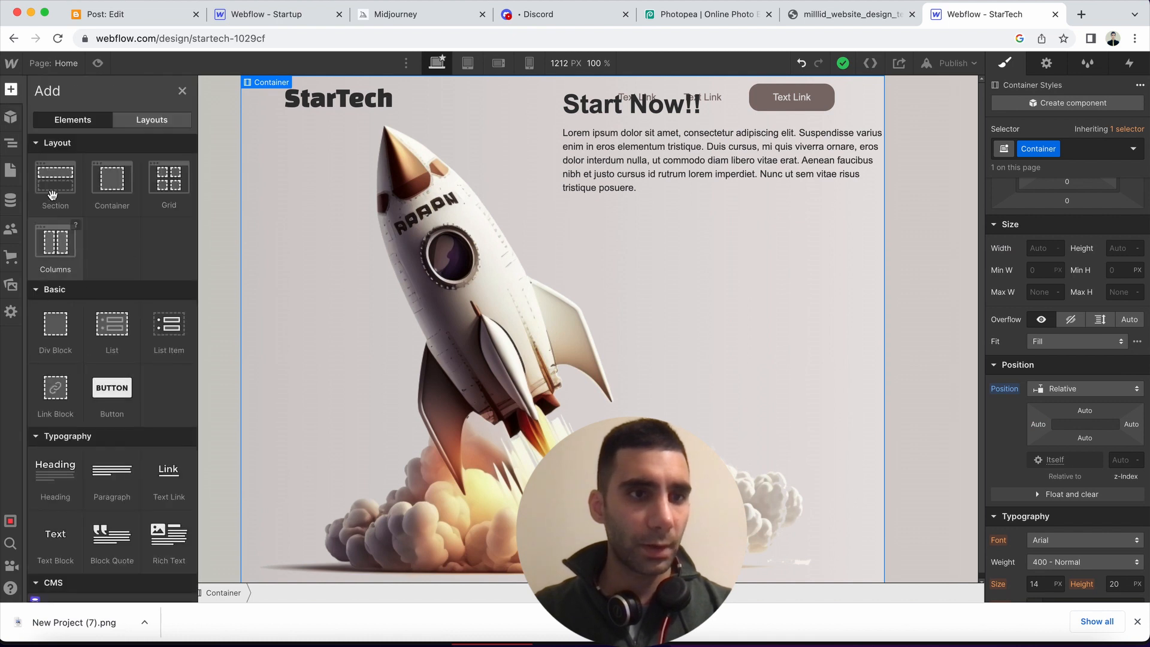
click(54, 189)
click(69, 154)
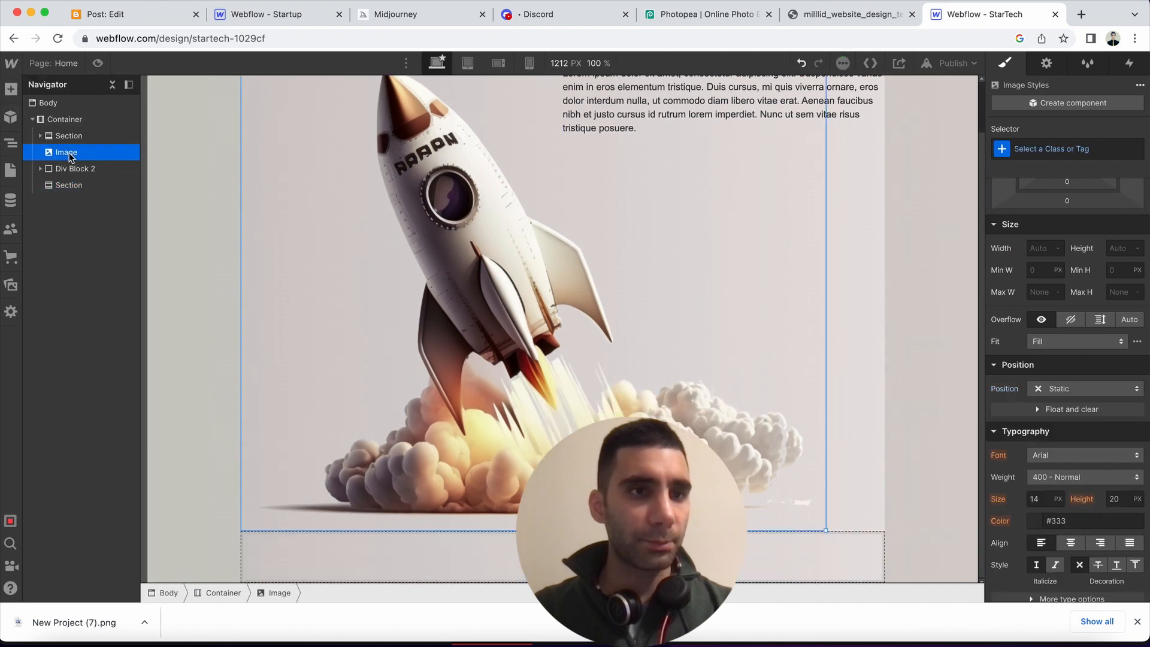
mouse_move(87, 174)
mouse_down()
mouse_move(85, 192)
mouse_move(72, 157)
mouse_move(79, 190)
mouse_up()
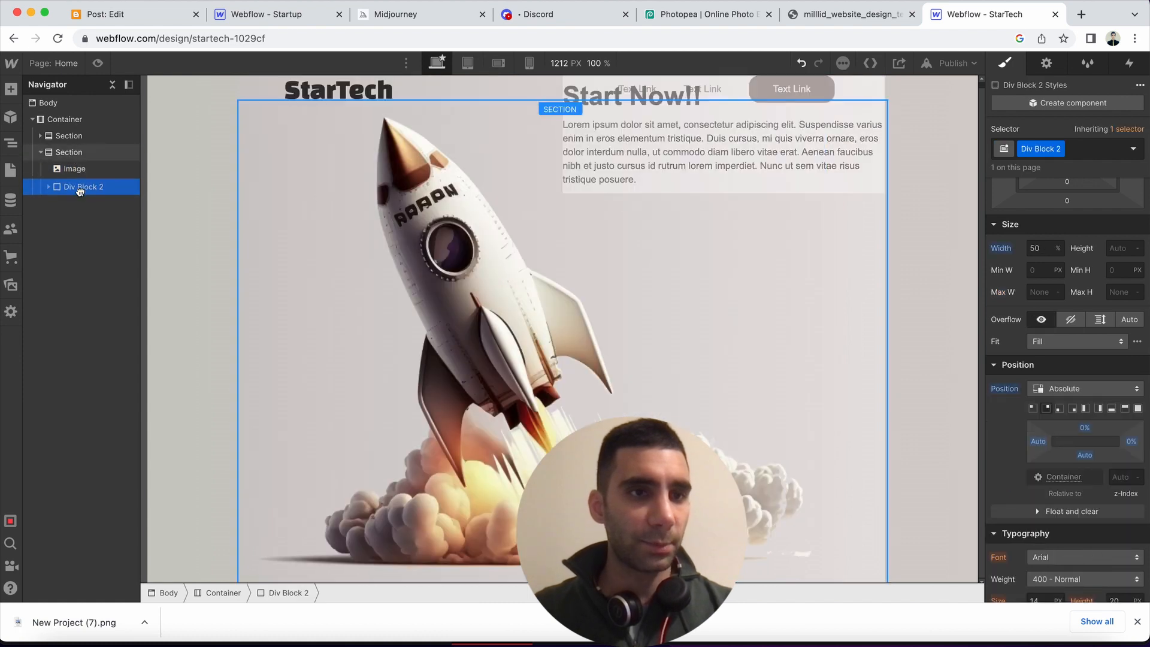
Set the Container's position back to Static
click(76, 120)
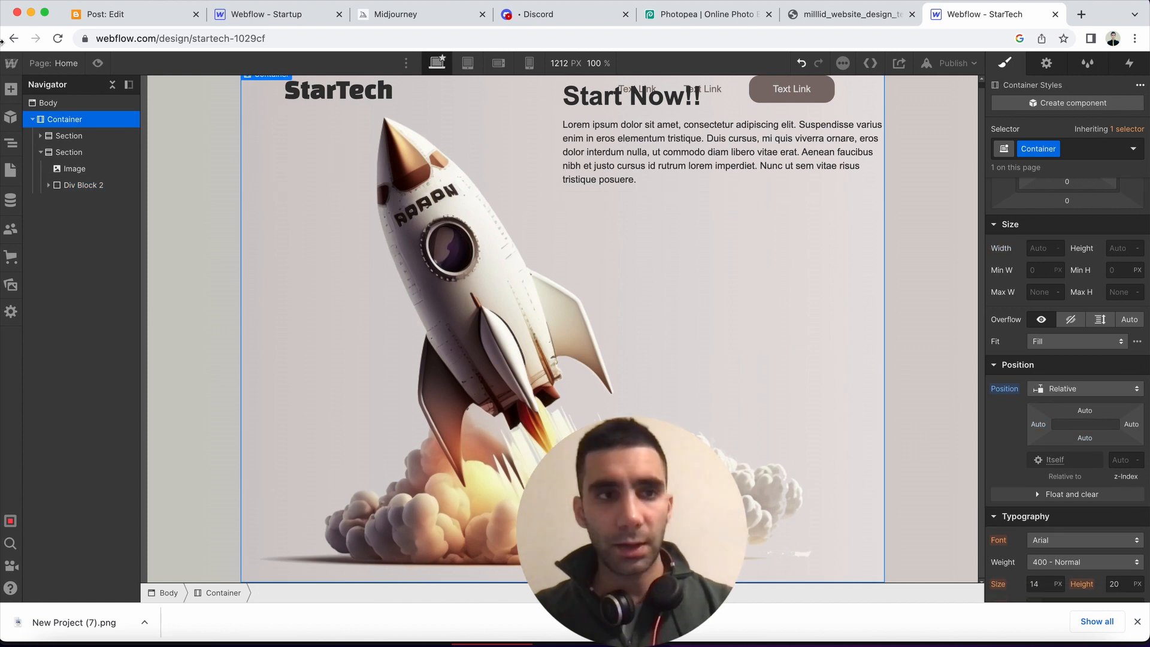
scroll(1034, 414, down, 1)
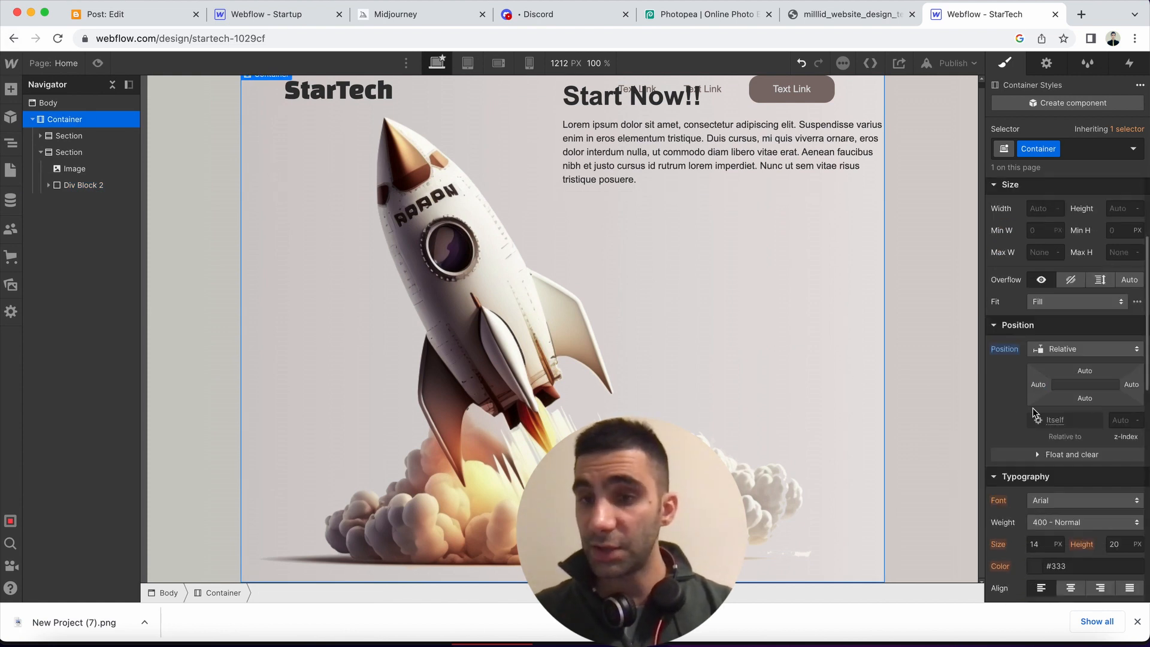
click(1070, 346)
click(1070, 327)
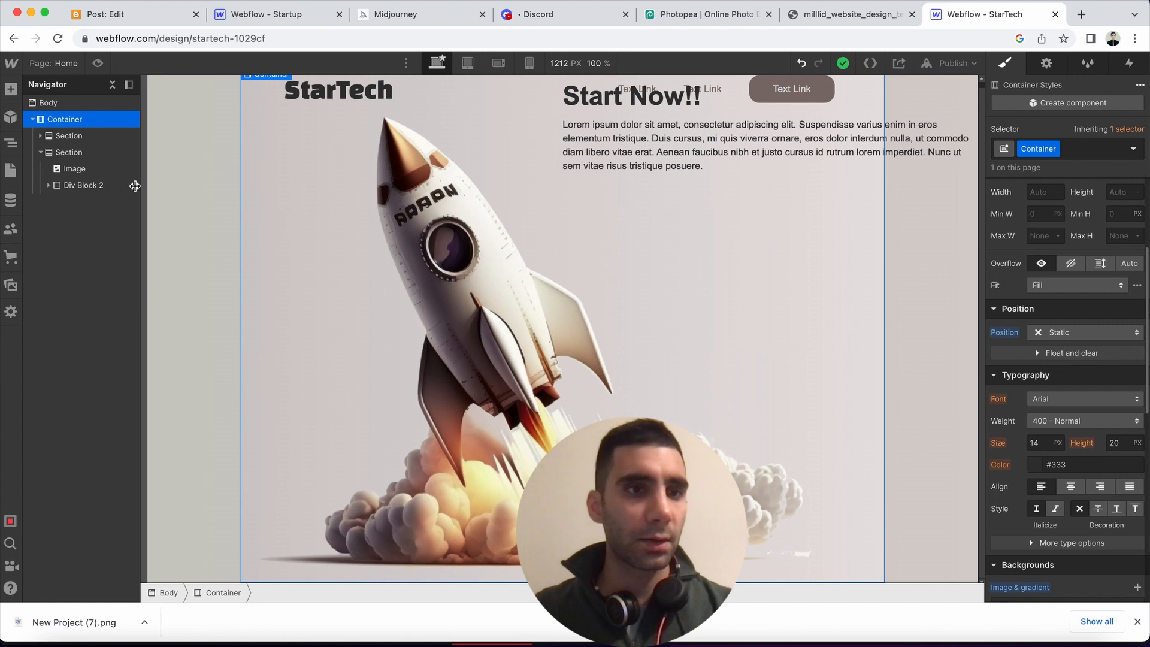
Set the position of the Section holding the rocket image and text block to Relative
click(73, 154)
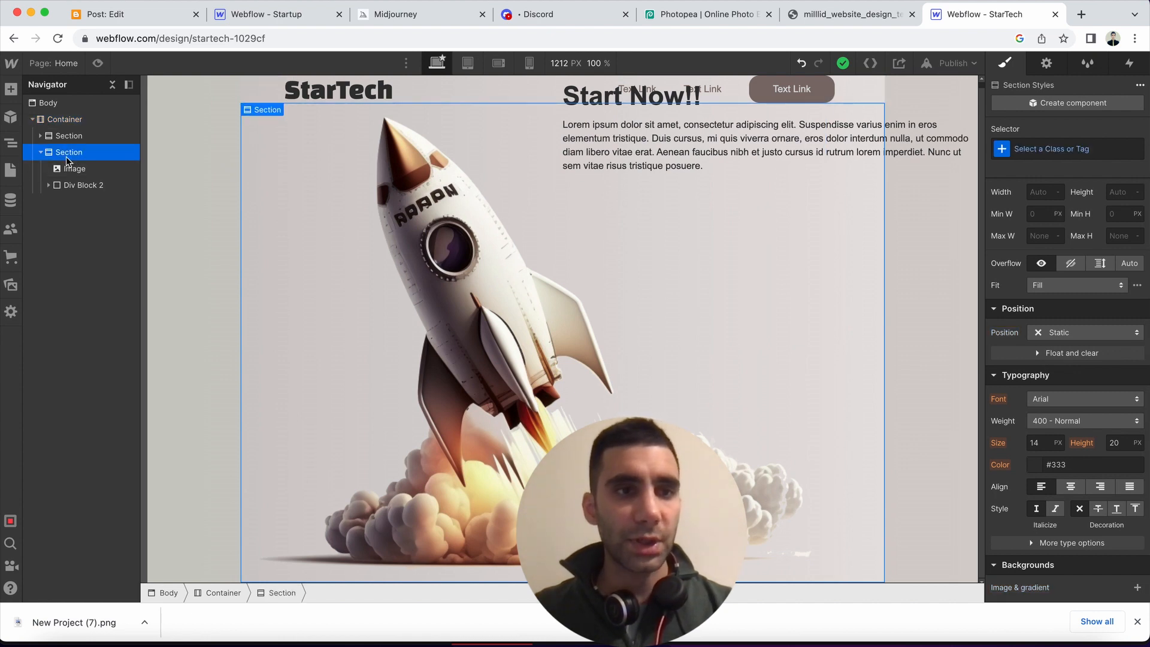
scroll(1082, 292, down, 1)
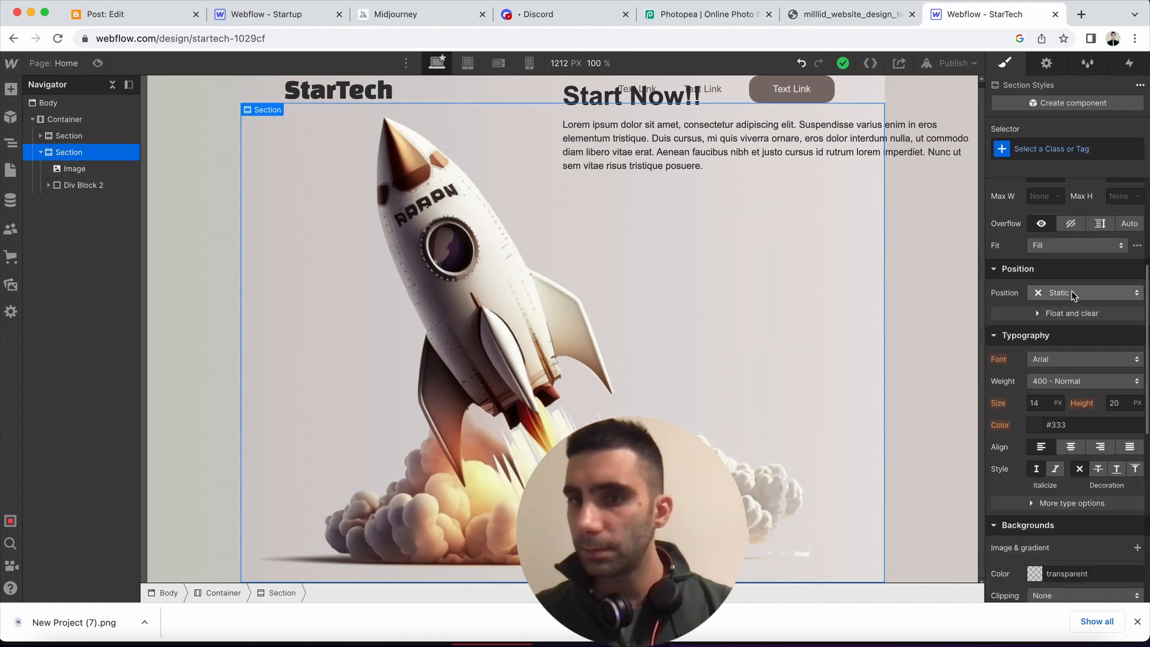
click(1072, 292)
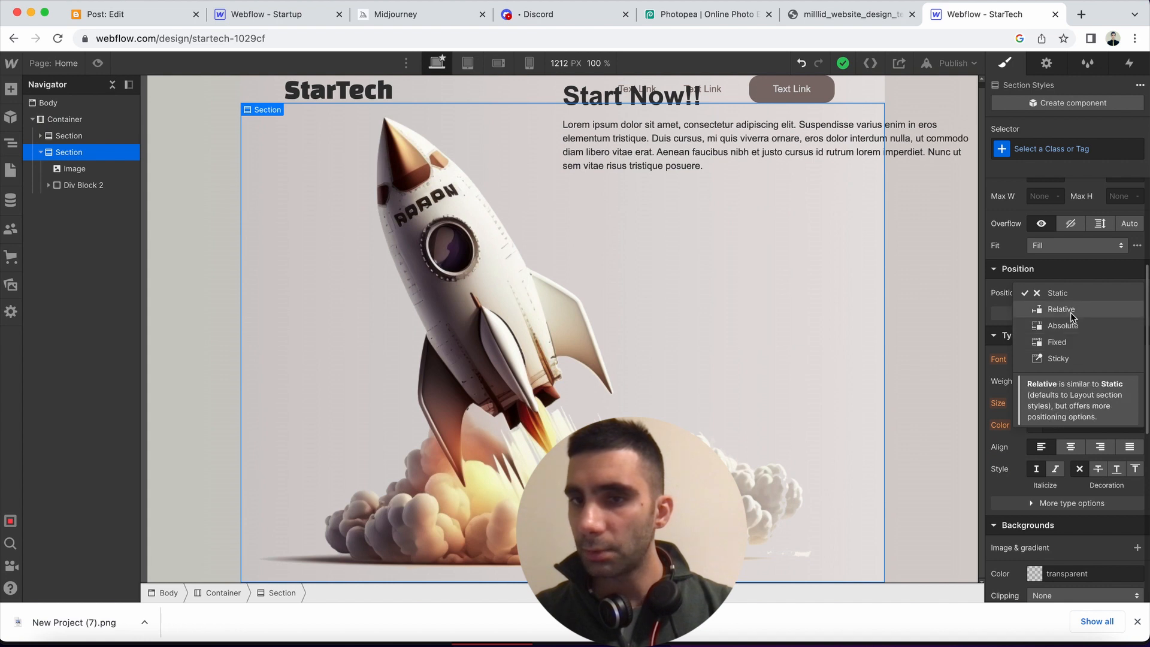
click(1069, 311)
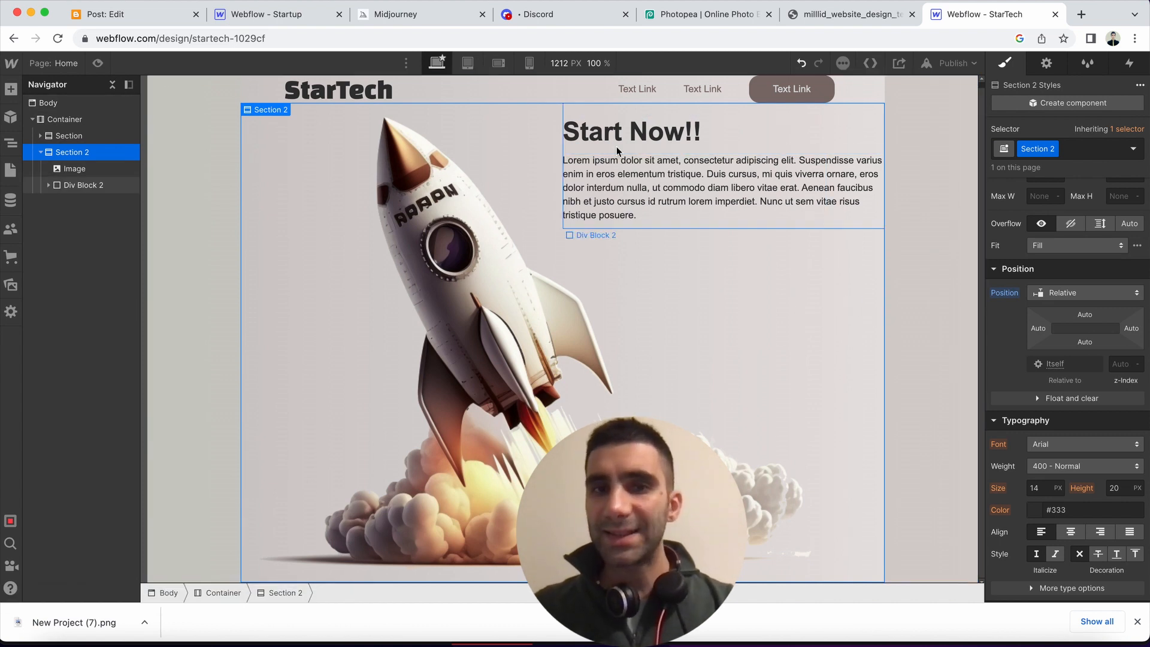
Give the hero text Div Block padding of 11 px on the left, 107 px on the right and 38 px on top
click(88, 185)
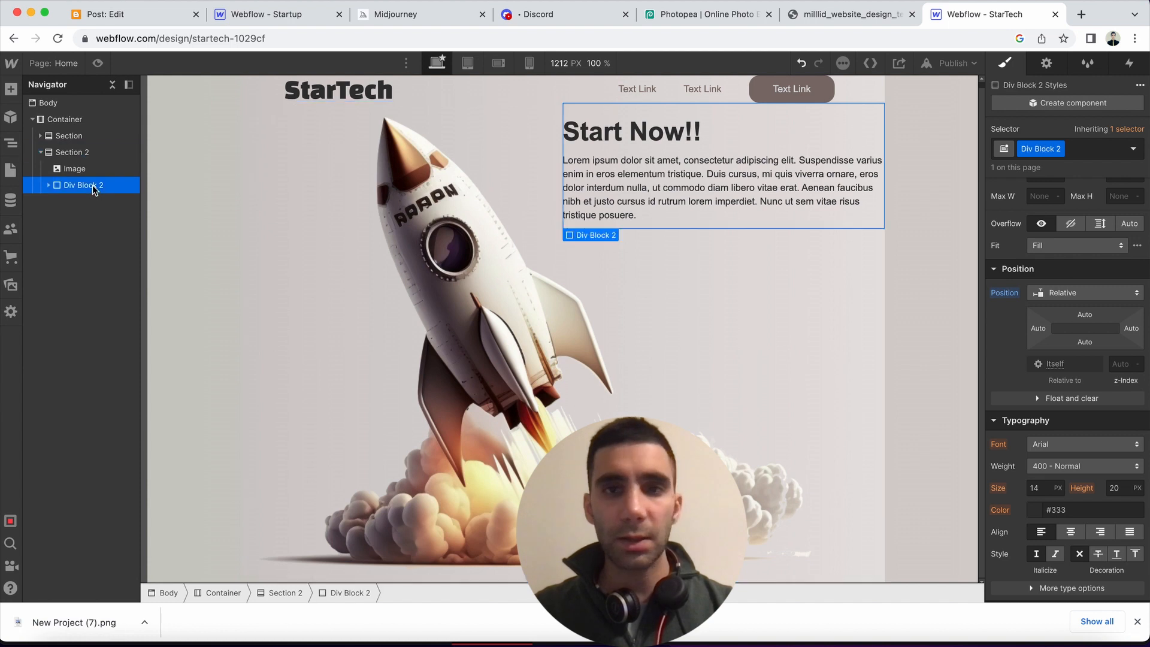
scroll(1040, 327, up, 5)
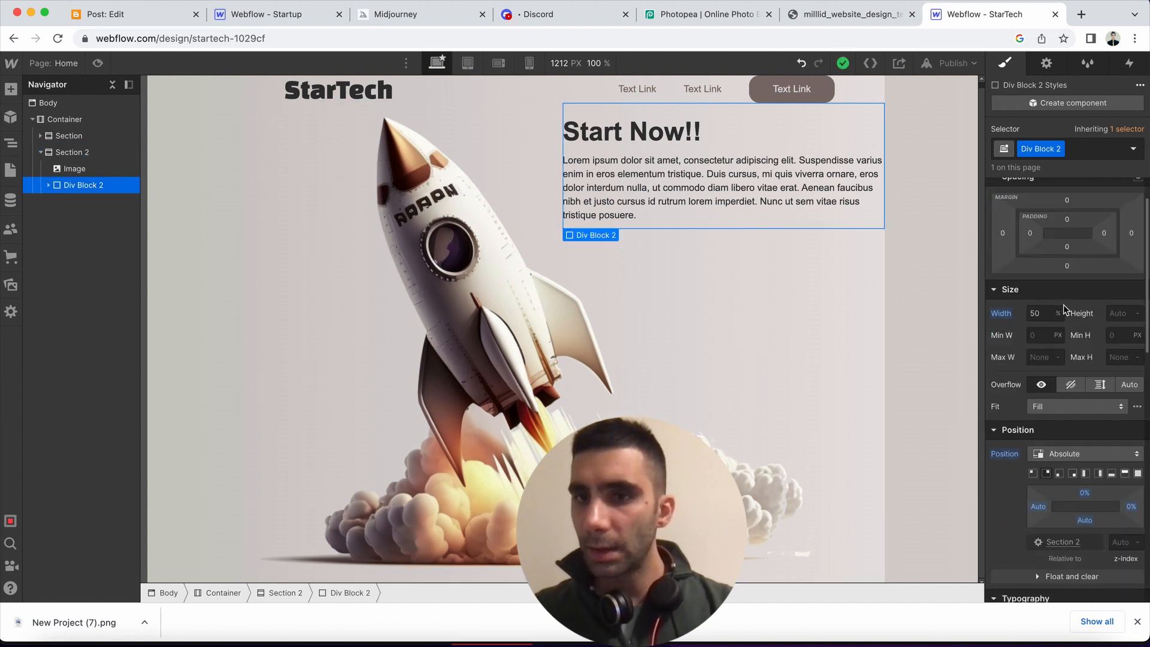
mouse_move(1034, 296)
mouse_down()
mouse_move(1094, 297)
mouse_move(1066, 304)
mouse_up()
click(1067, 276)
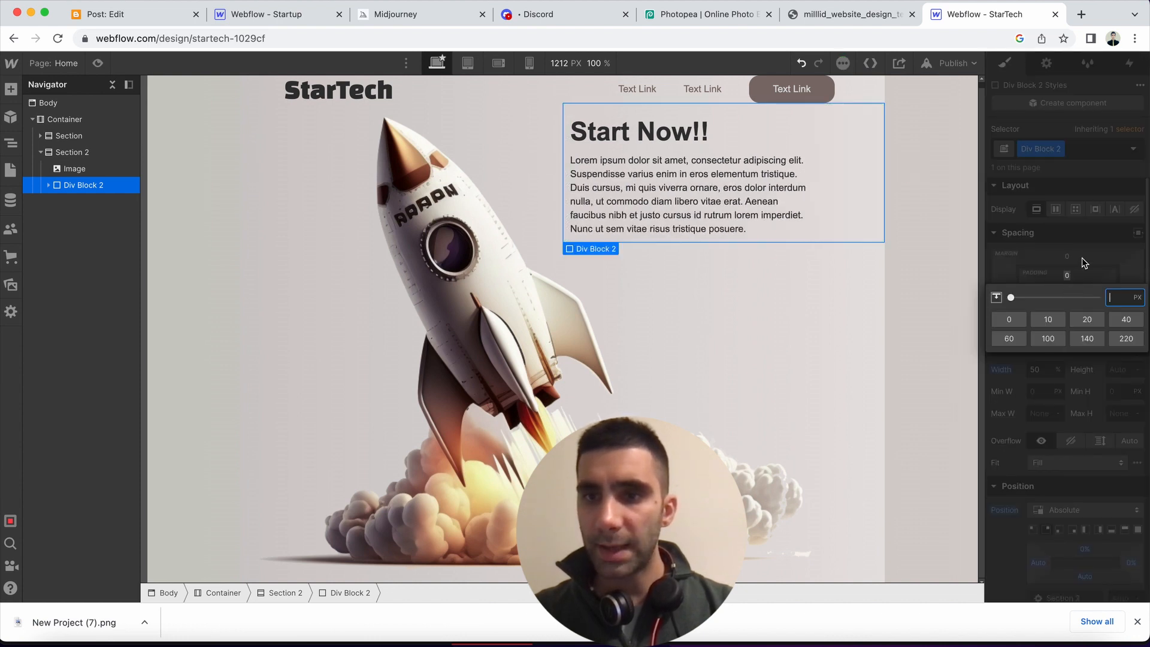
click(1081, 258)
mouse_move(1072, 277)
mouse_down()
mouse_move(1071, 266)
mouse_move(1068, 307)
mouse_move(1048, 304)
mouse_up()
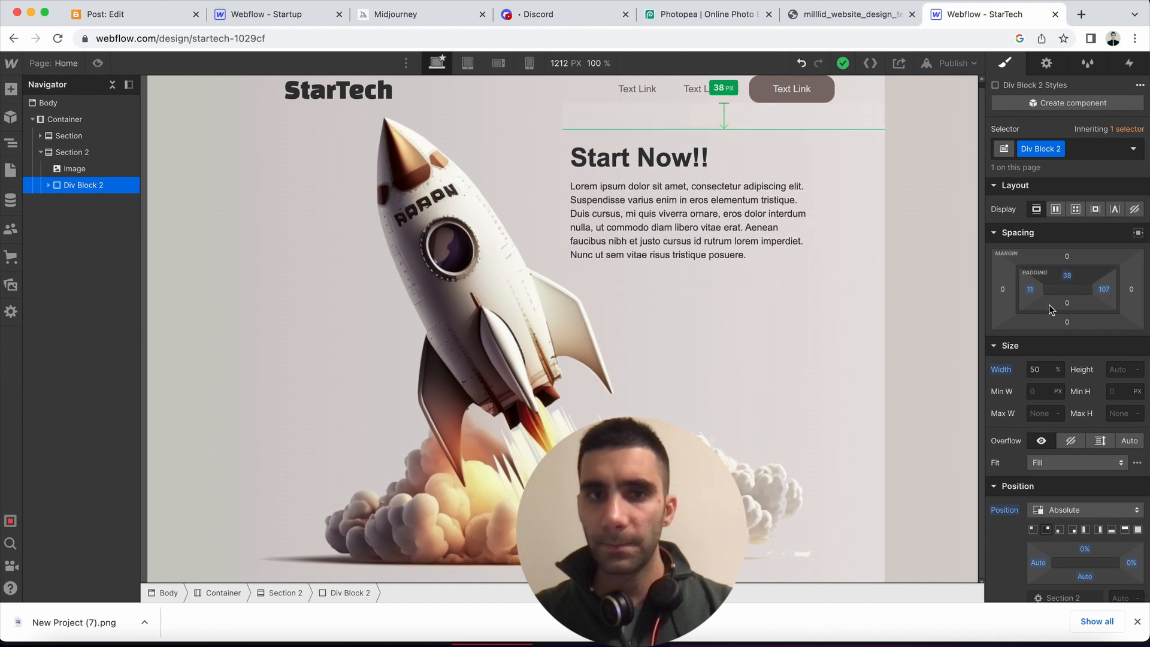
Copy the rounded link button from the navigation bar into the hero text Div Block, below the paragraph
click(50, 187)
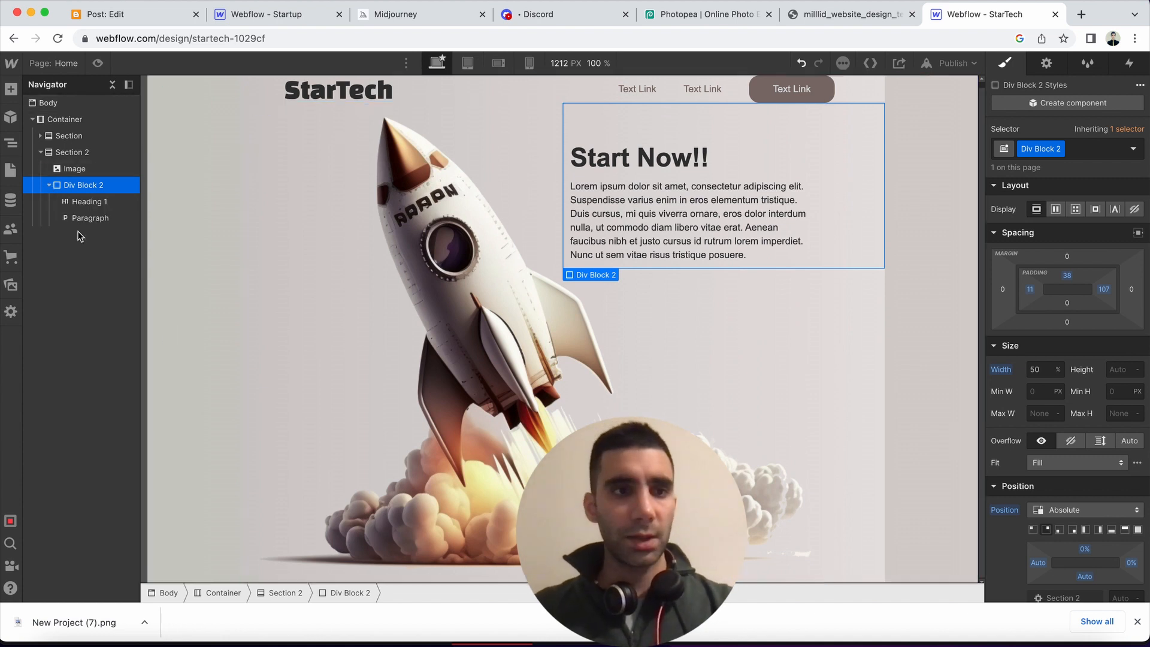
click(830, 90)
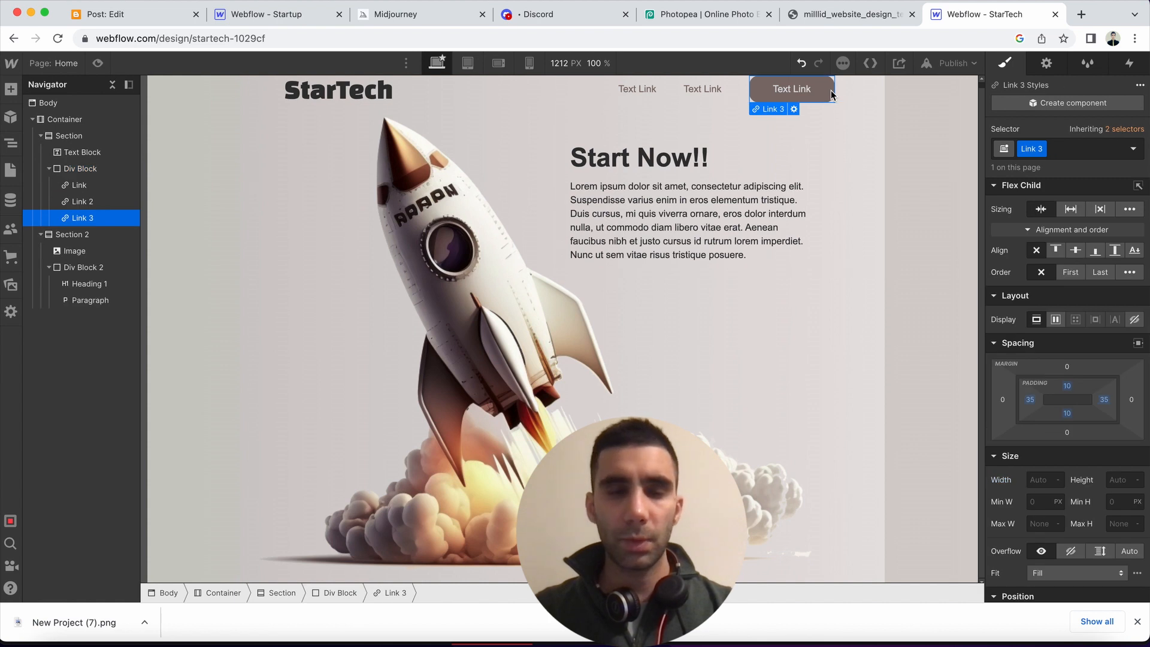
click(87, 270)
key(ctrl+v)
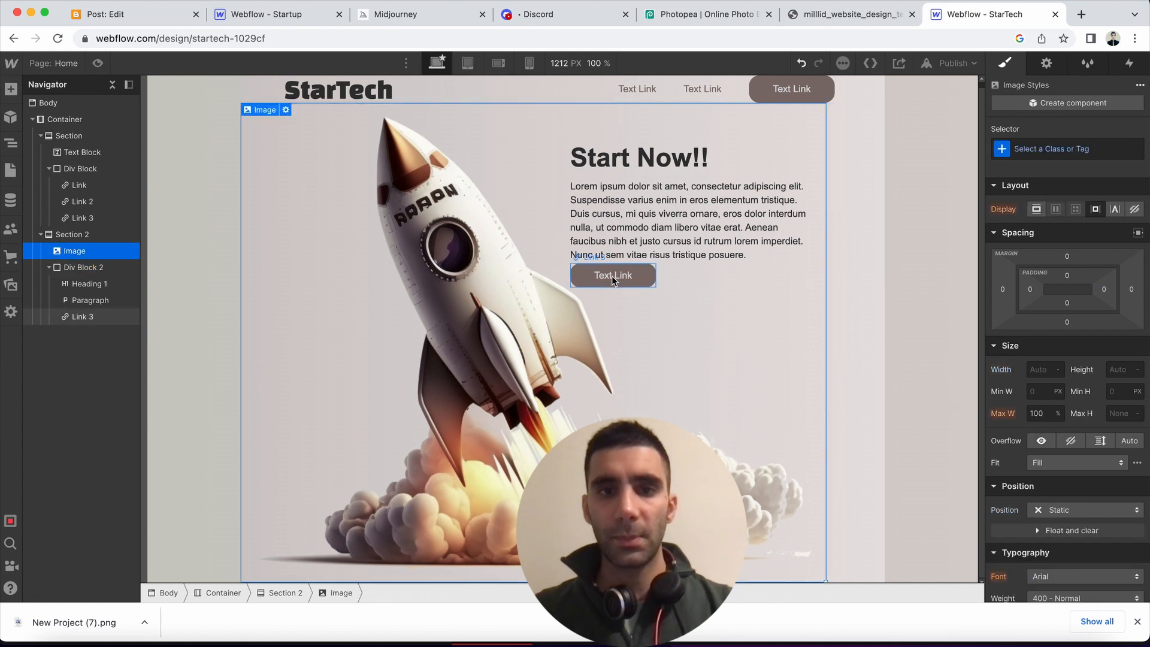
Replace the text of the copied hero button with "Launch!"
click(612, 276)
double_click(612, 276)
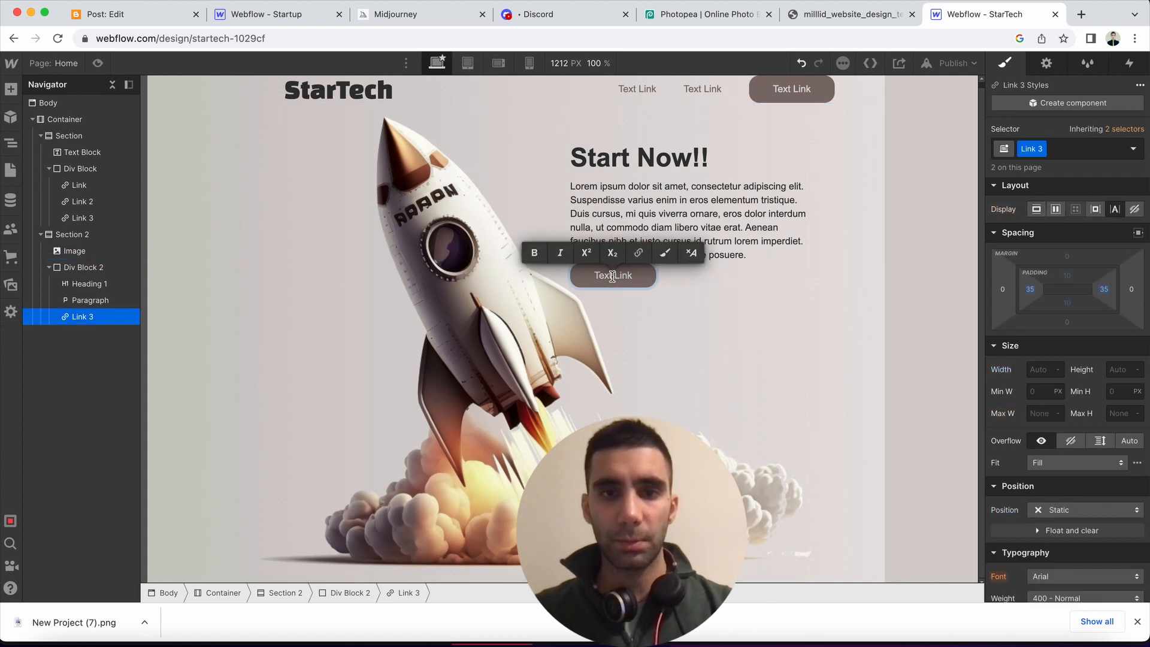
triple_click(612, 275)
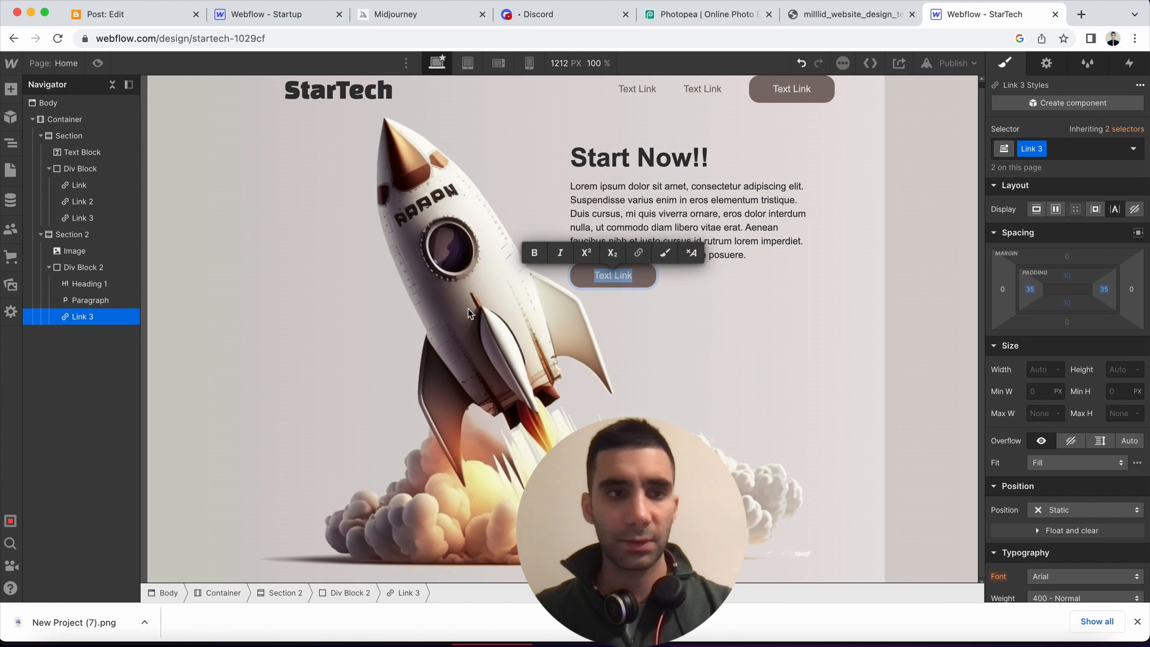
key(BackSpace)
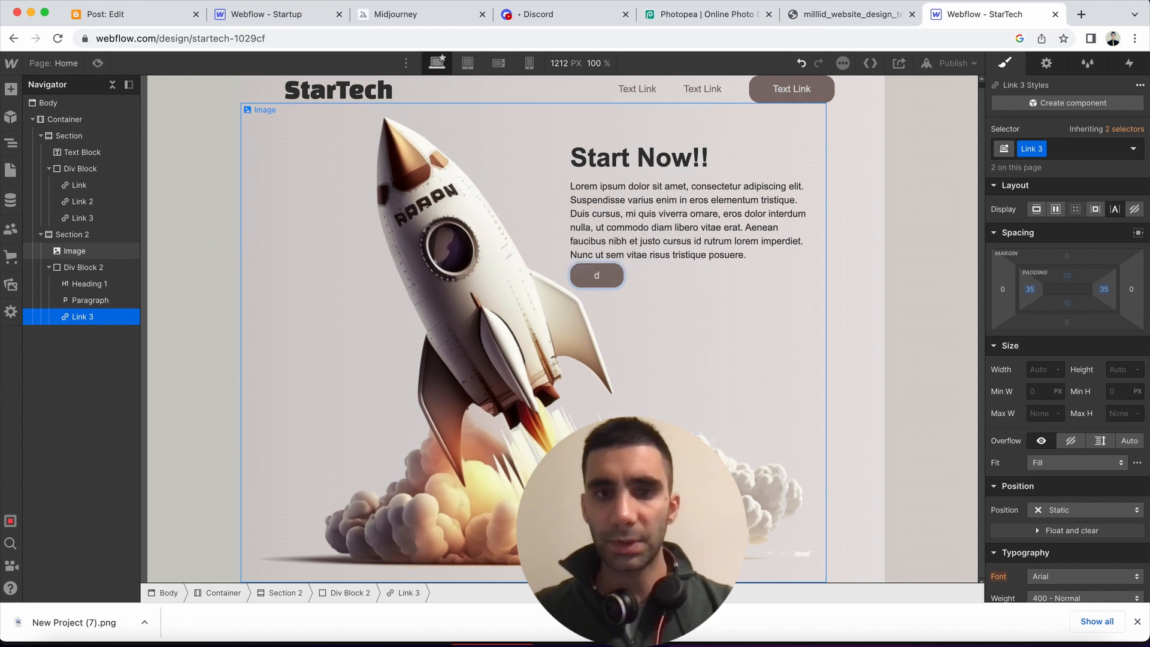
text(Lau)
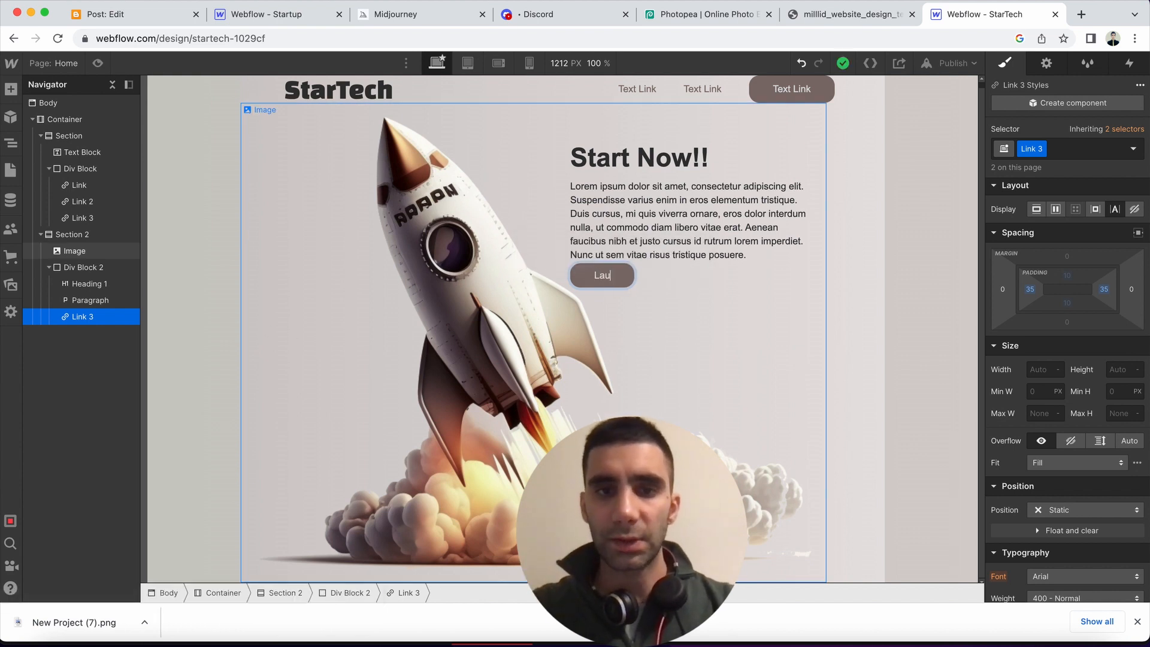
text(nch!)
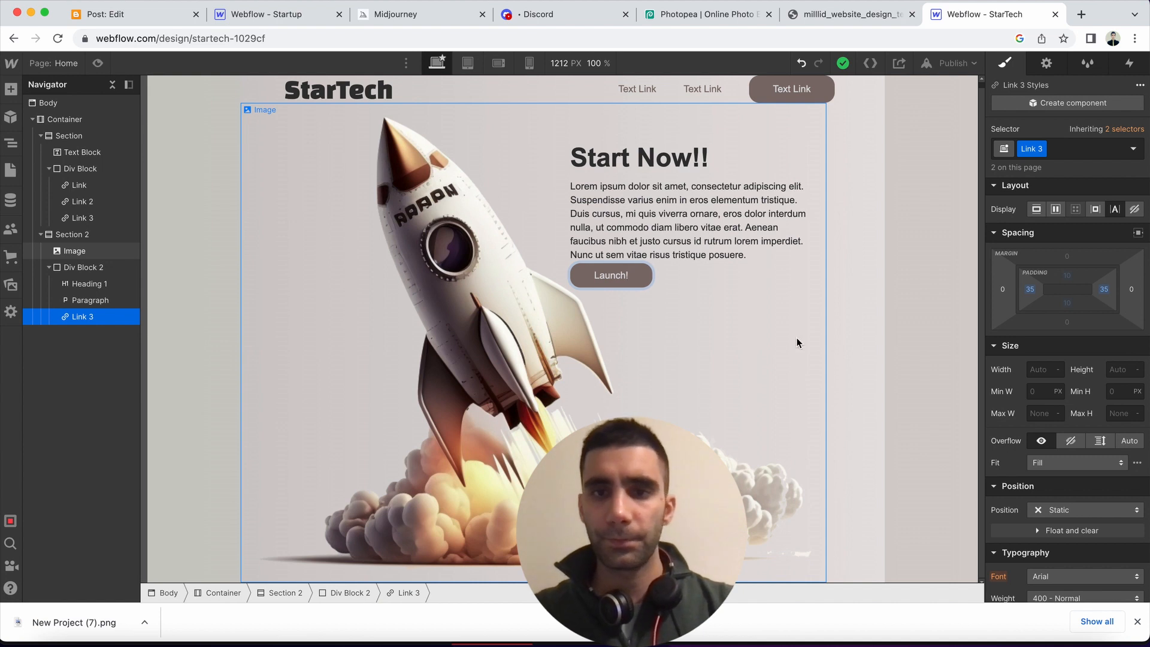
click(861, 314)
click(922, 285)
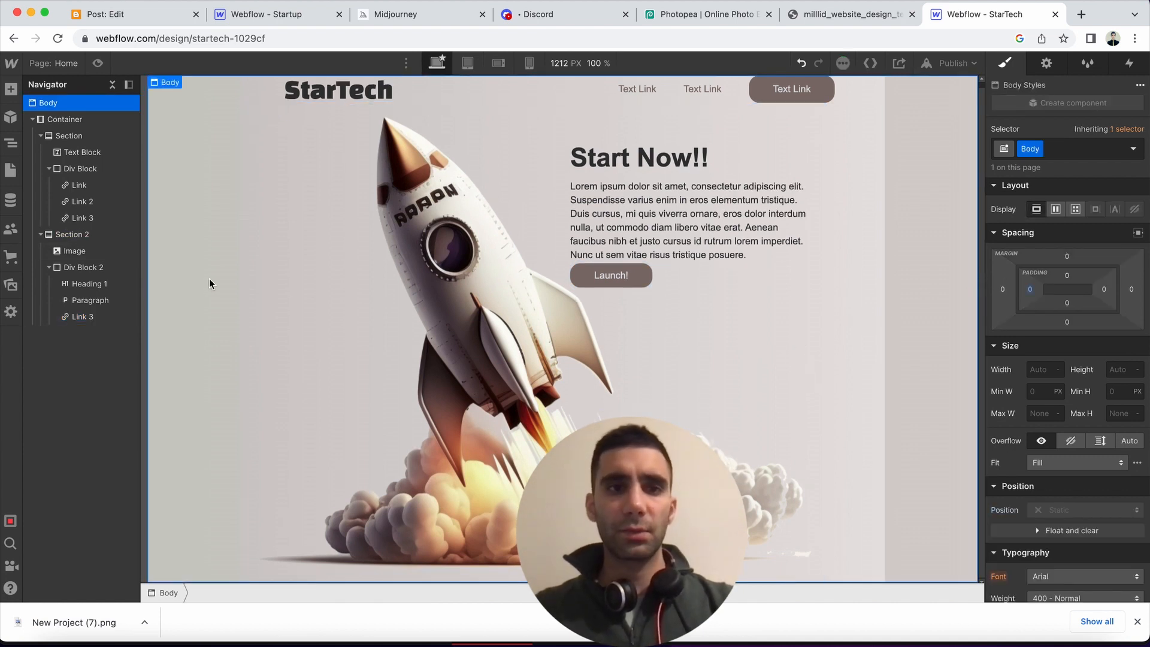
Compare the hero section with the Midjourney reference design and dismiss the browser's downloads bar
click(701, 12)
click(821, 13)
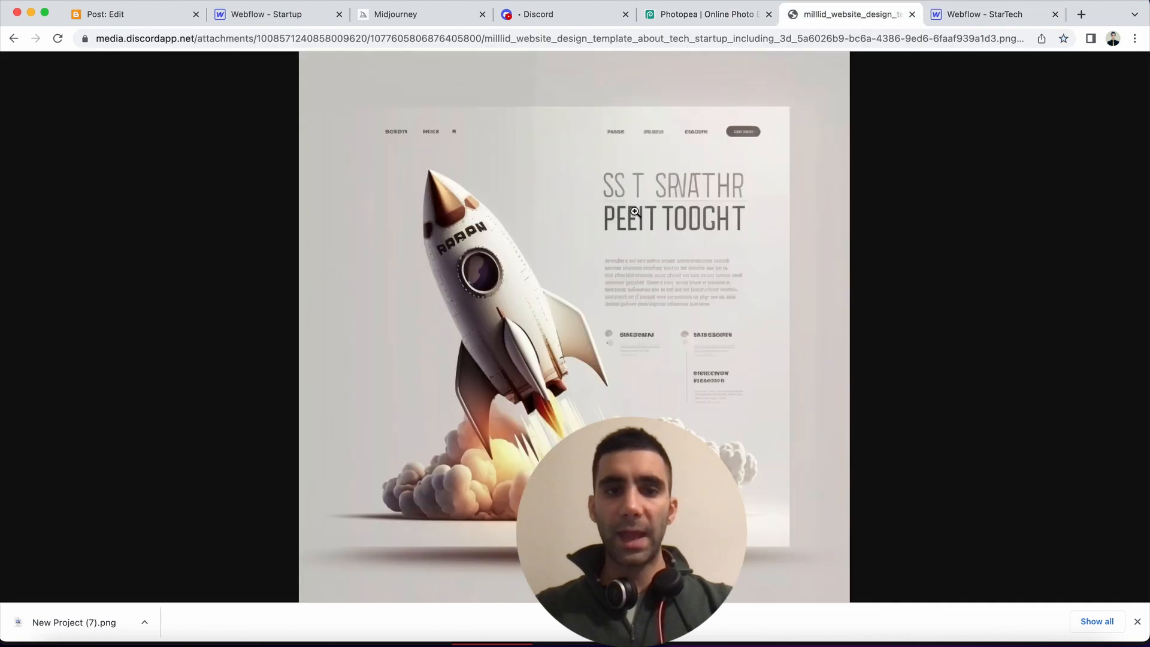
click(988, 14)
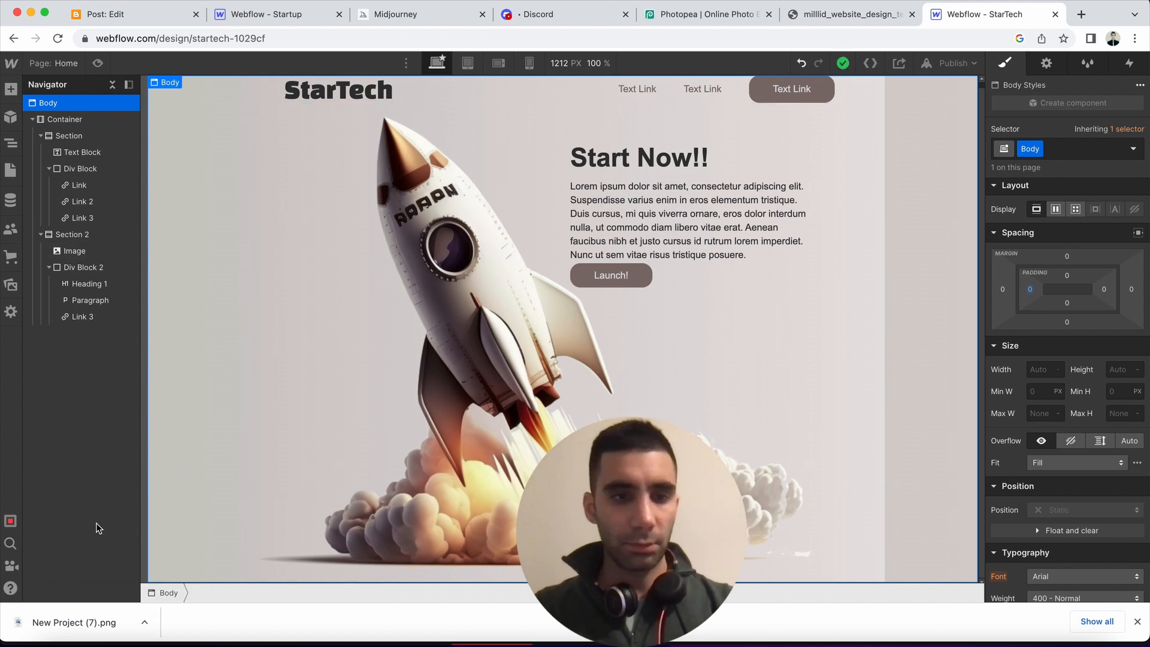
click(1137, 623)
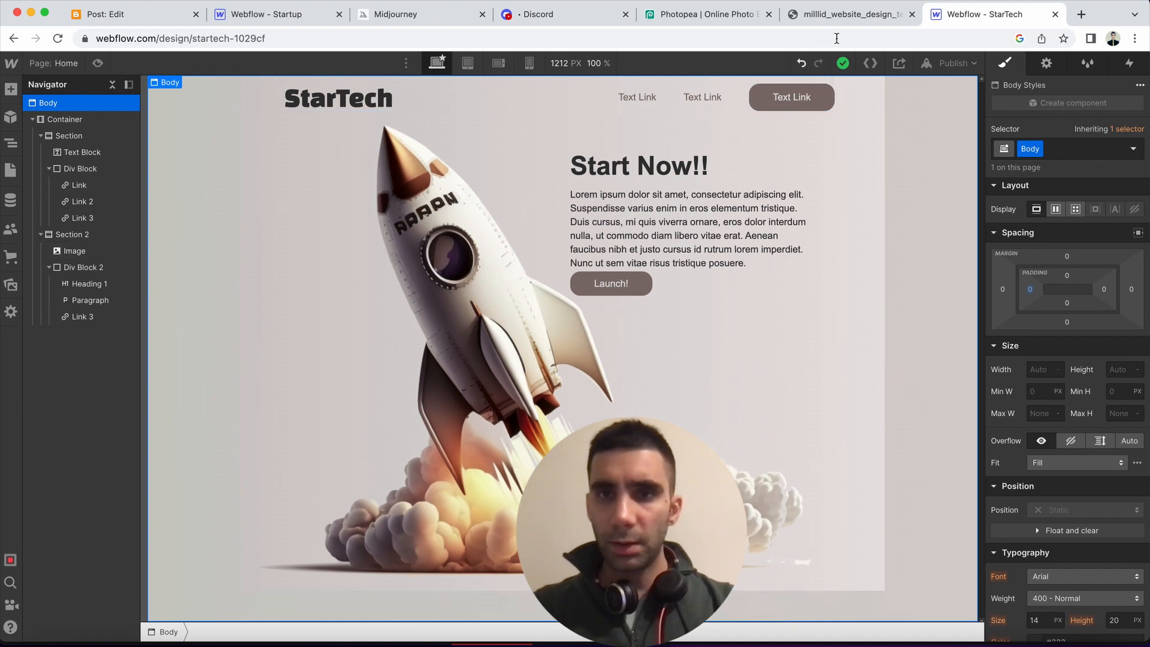
Check the shadow in the Midjourney reference design, then add an outside box shadow to the Container in Webflow
click(836, 20)
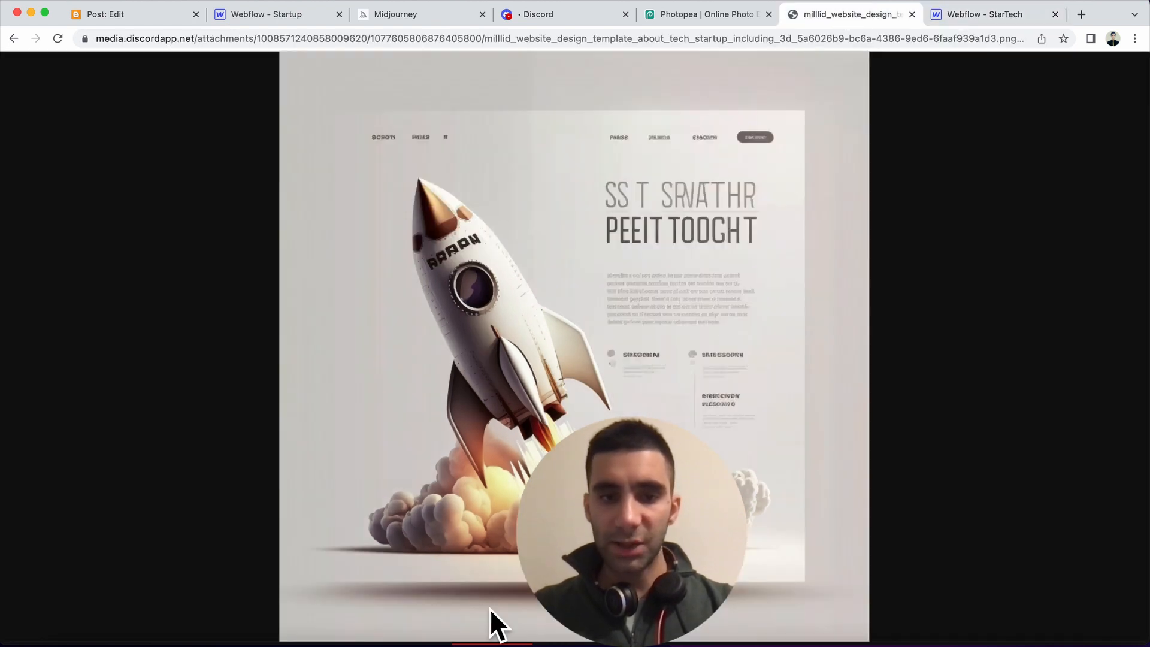
click(969, 23)
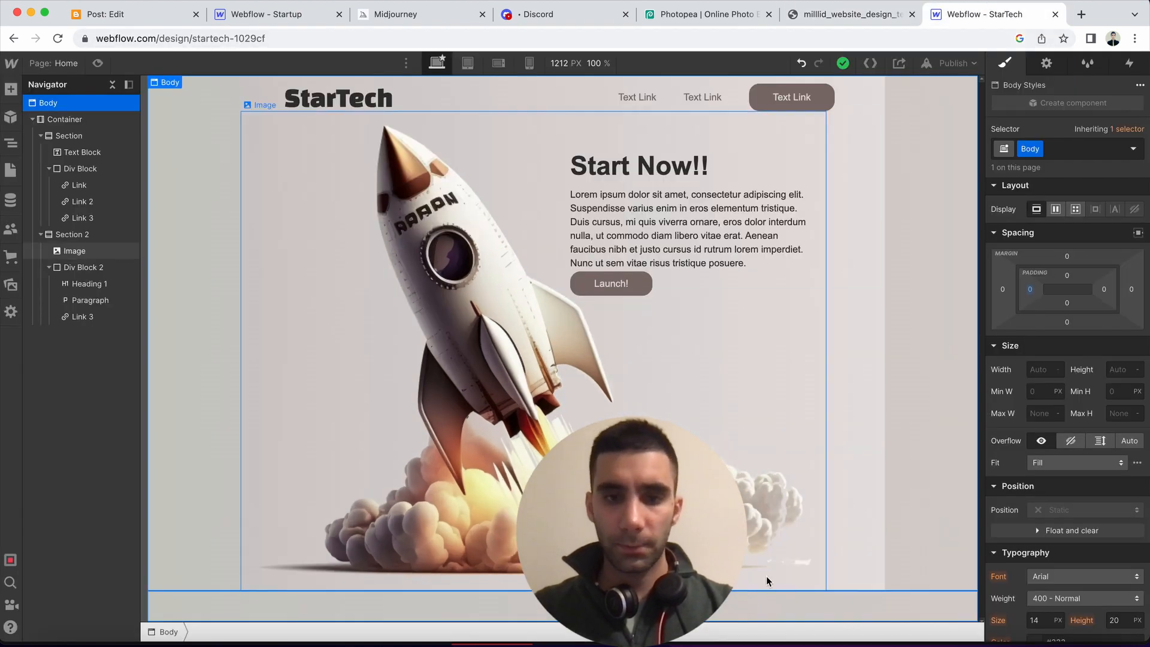
click(69, 124)
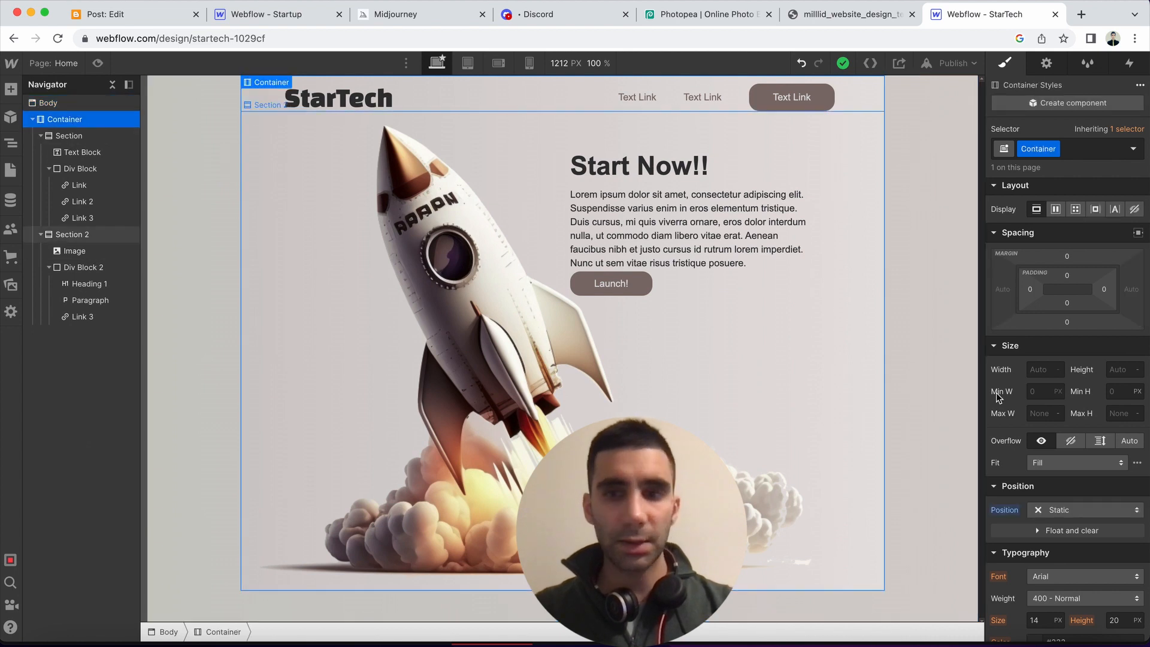
scroll(996, 393, down, 10)
scroll(1069, 508, down, 2)
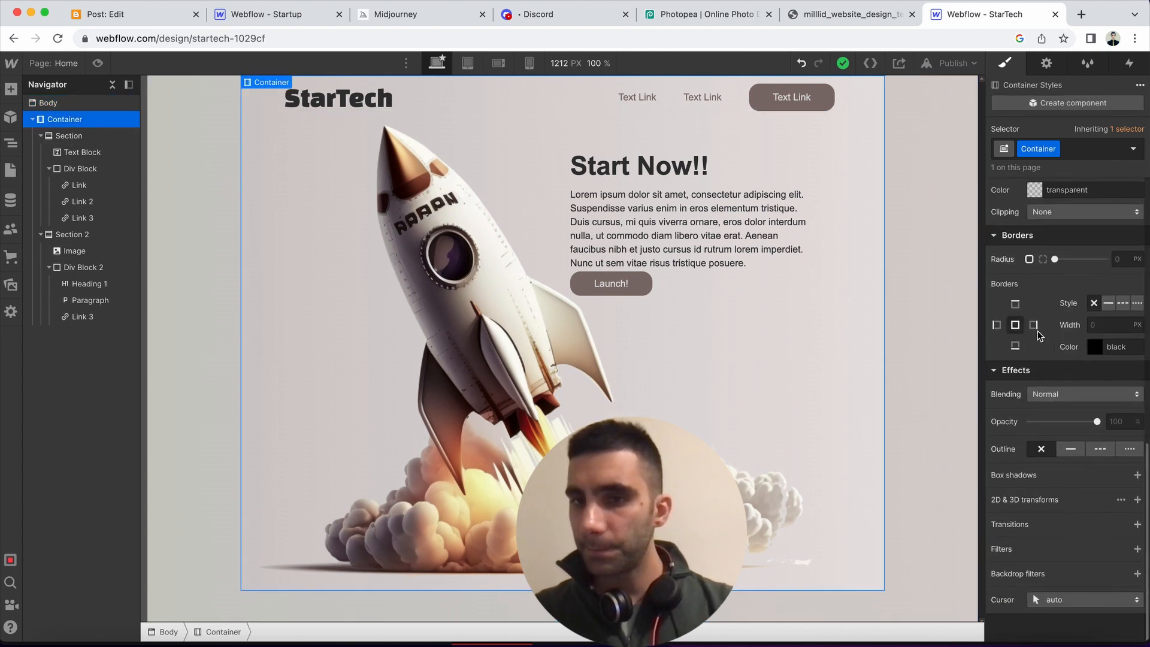
scroll(1019, 263, up, 5)
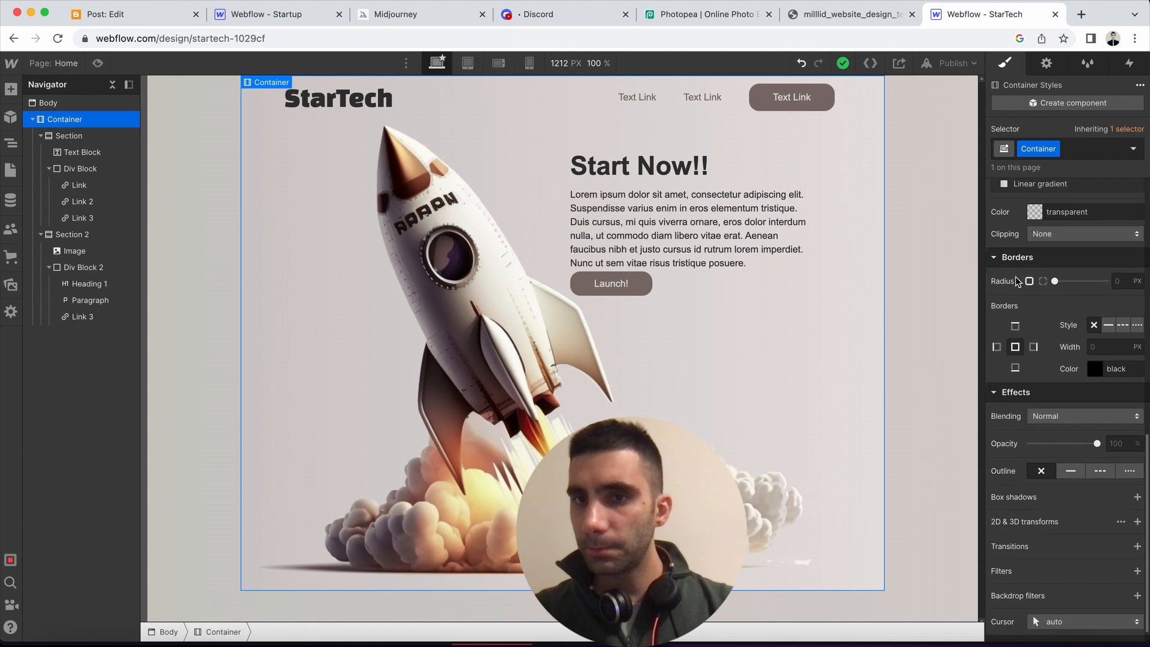
scroll(1100, 452, down, 5)
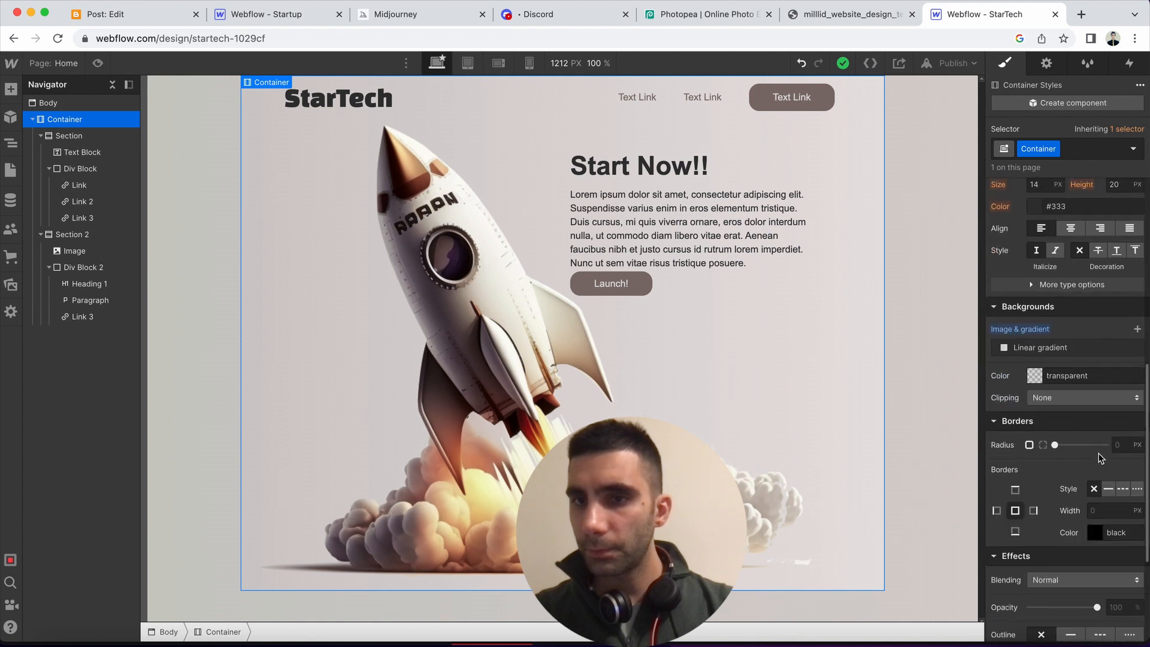
scroll(1036, 431, down, 1)
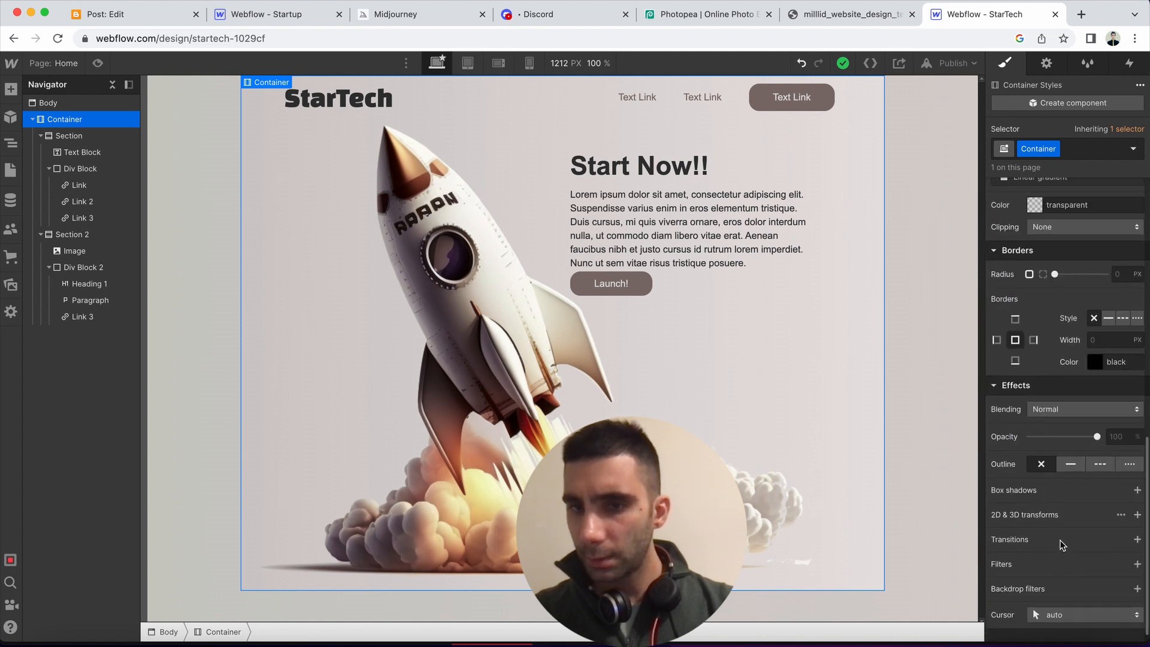
click(1136, 490)
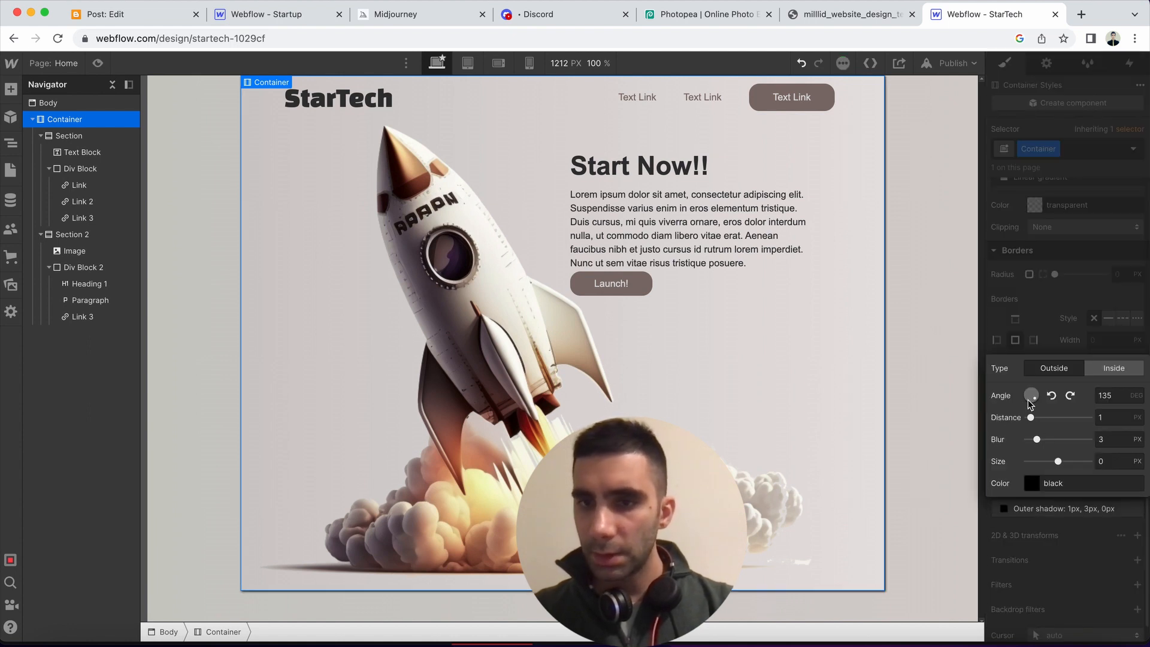
Set the Container's box shadow to an angle of 180 degrees, distance 15 px, blur 20 px and size -20 px
drag(1028, 400, 1034, 409)
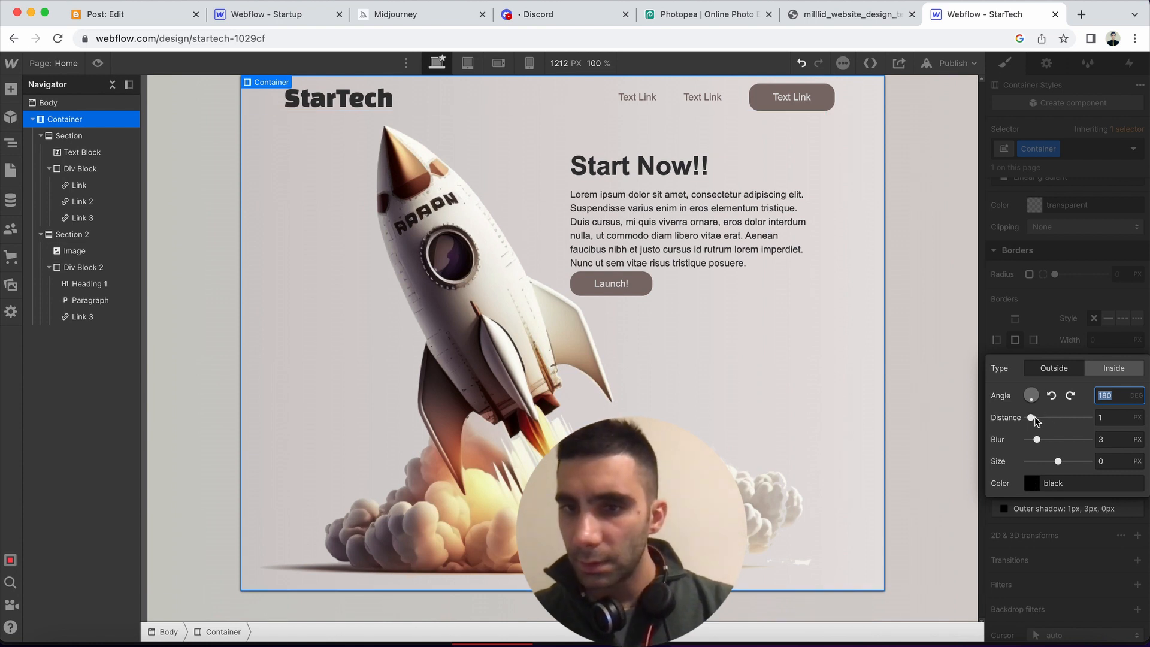
drag(1033, 416, 1042, 463)
drag(1049, 417, 1023, 468)
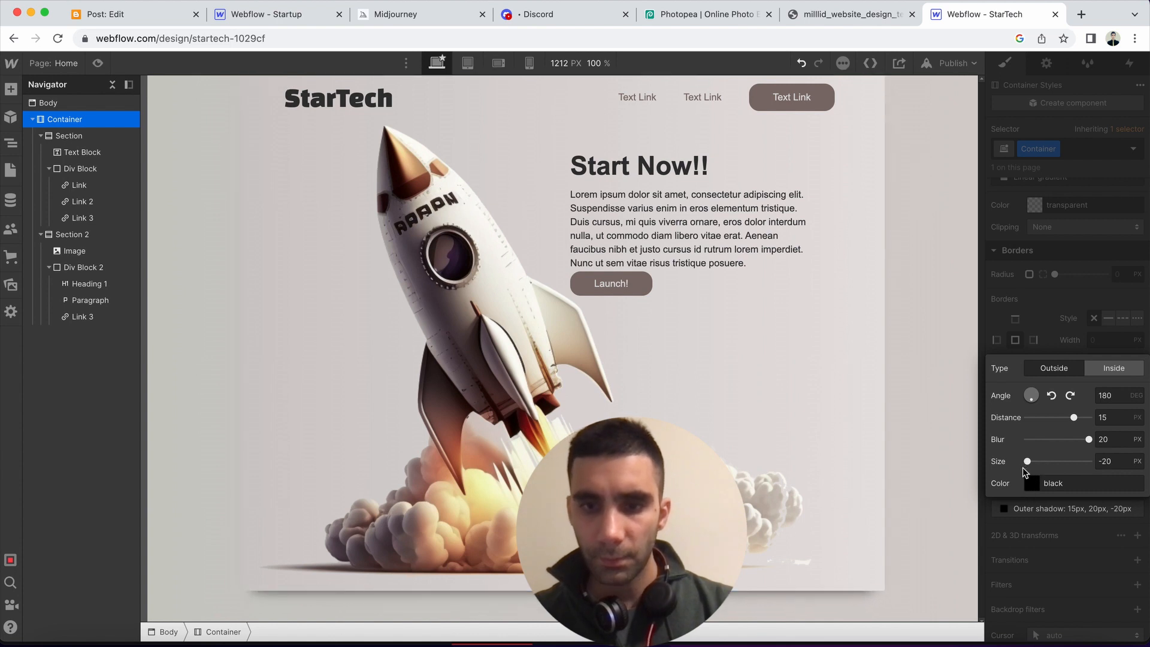
click(205, 444)
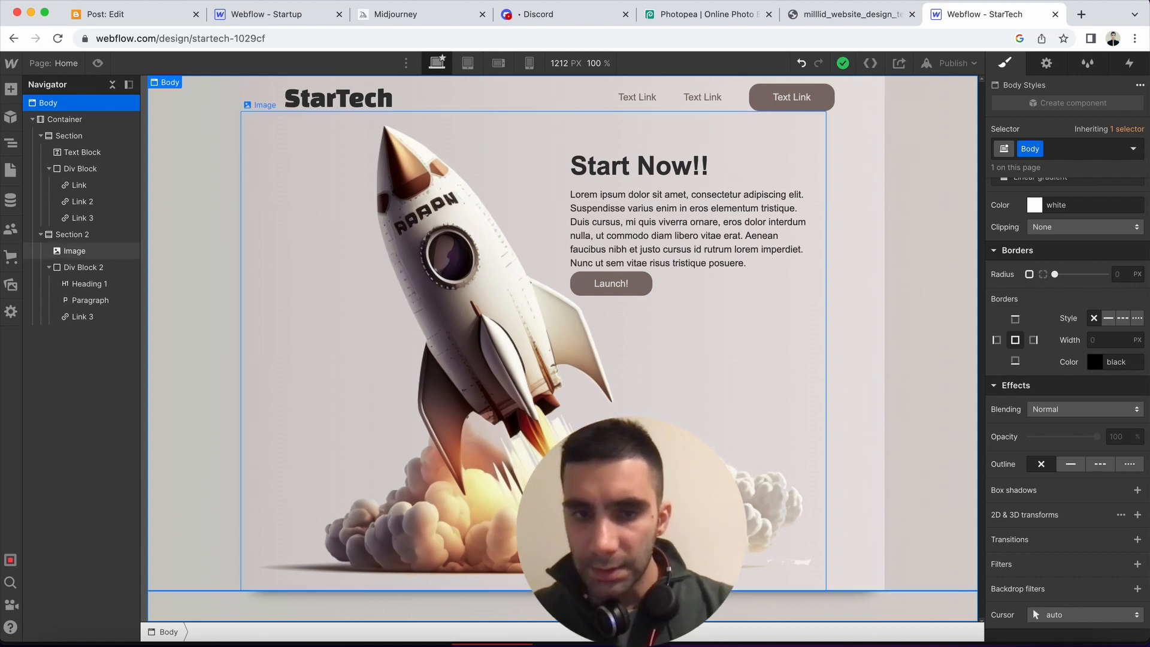
click(864, 490)
scroll(1086, 494, down, 1)
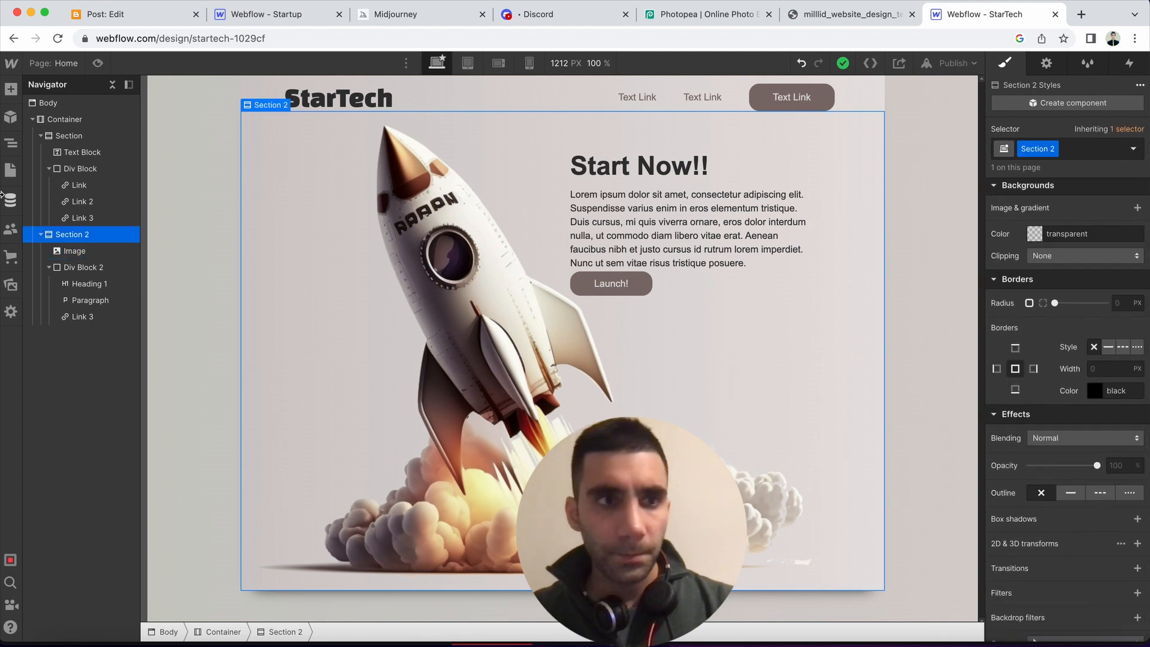
Increase the distance of the Container's box shadow to 20 px
click(60, 123)
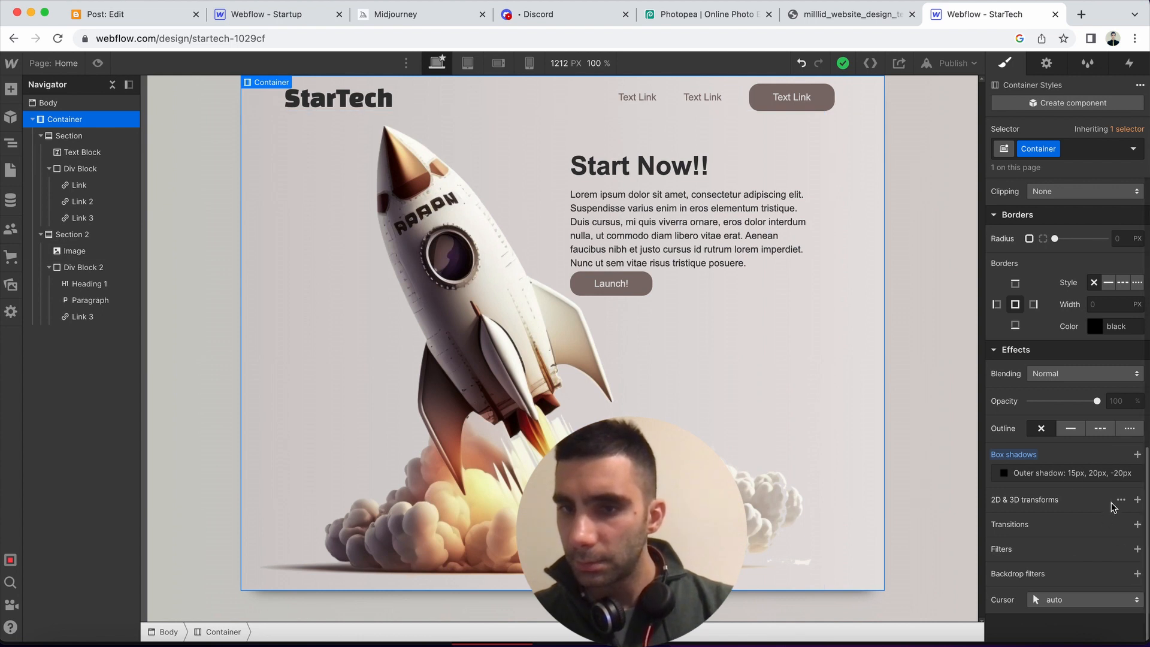
click(1096, 474)
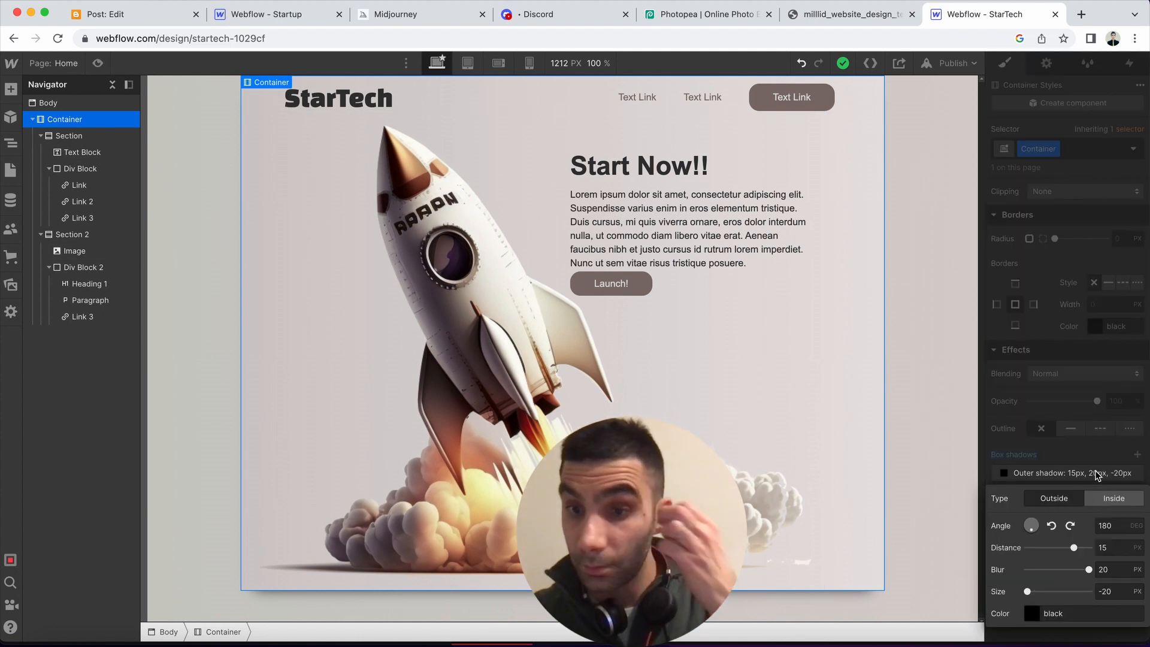
drag(1069, 548, 1147, 537)
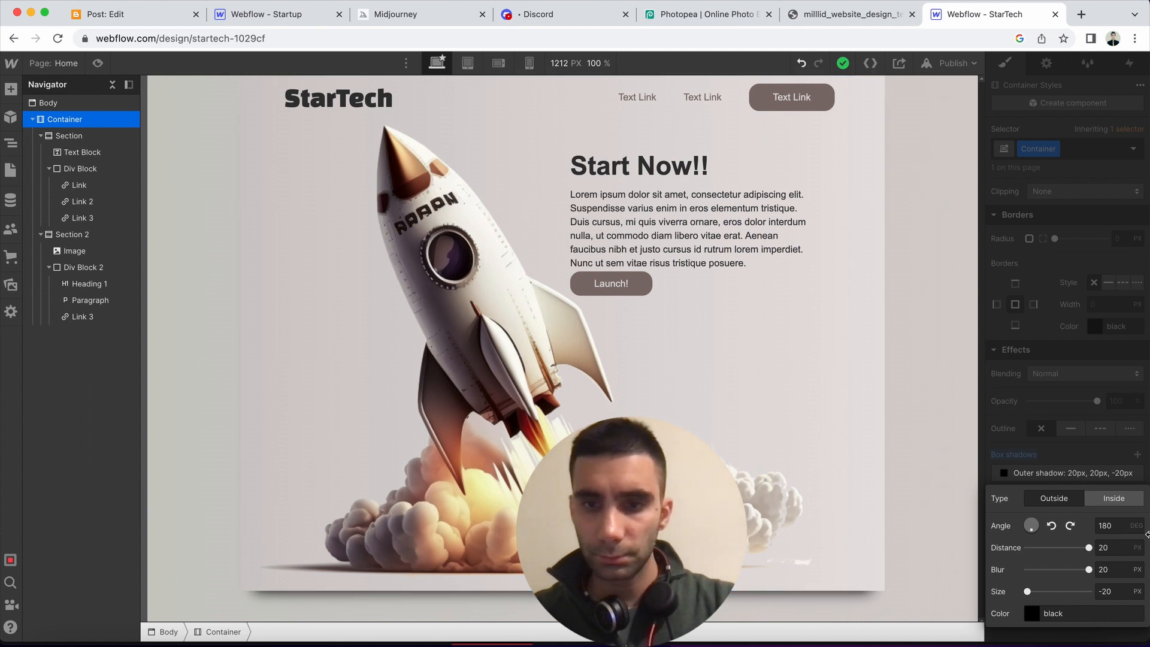
drag(1028, 591, 1006, 589)
drag(1088, 570, 1101, 571)
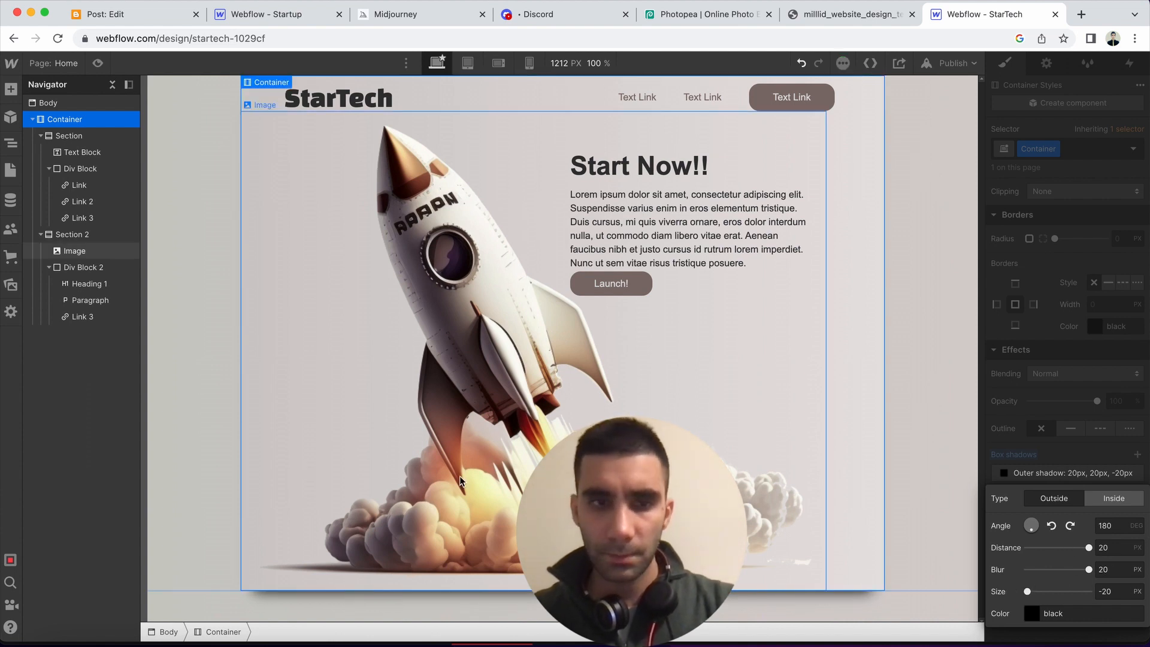
Copy the start color #cbcbc6 from the Body's linear gradient background
click(193, 407)
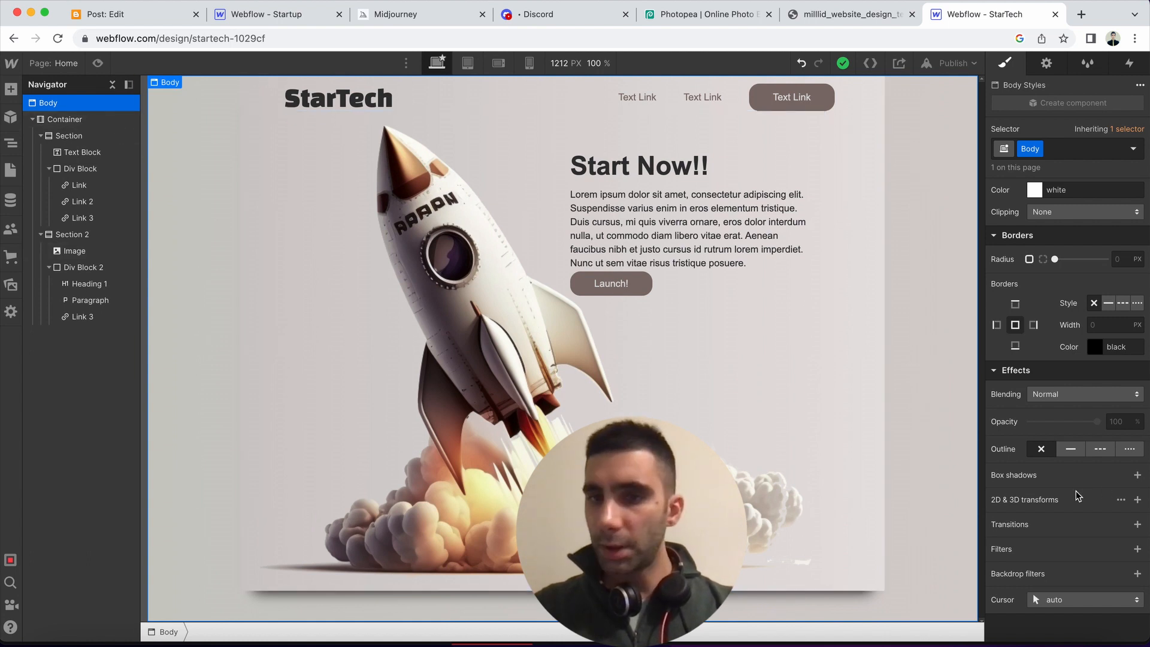
scroll(1100, 419, up, 10)
scroll(1100, 454, down, 10)
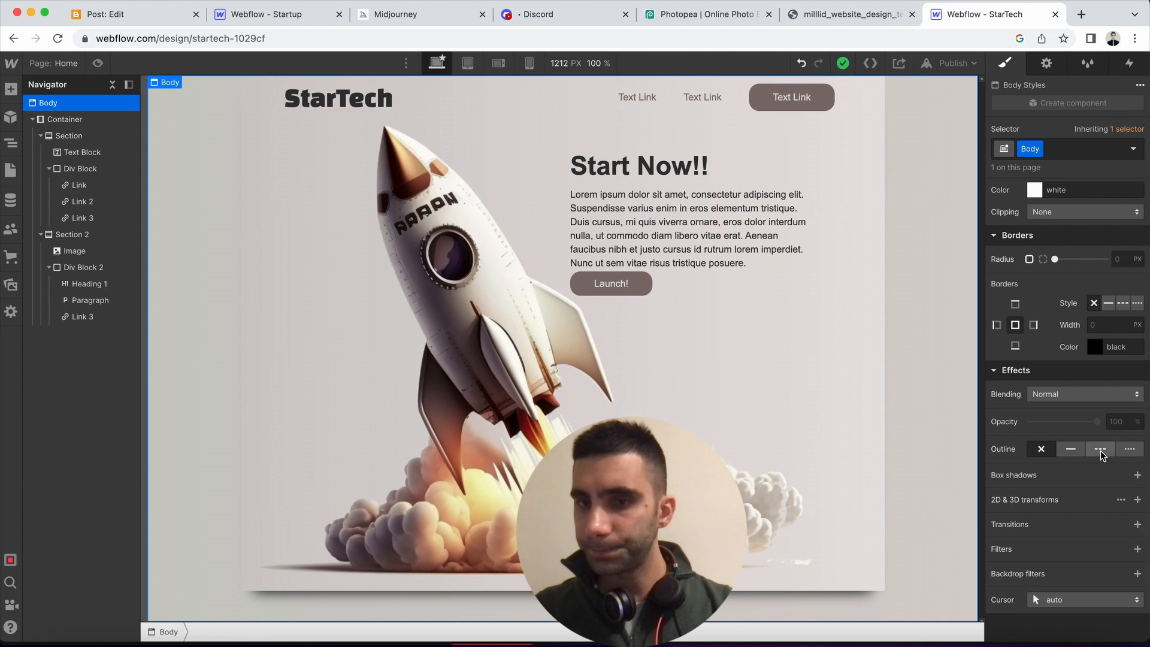
scroll(1101, 454, up, 10)
scroll(1101, 451, down, 5)
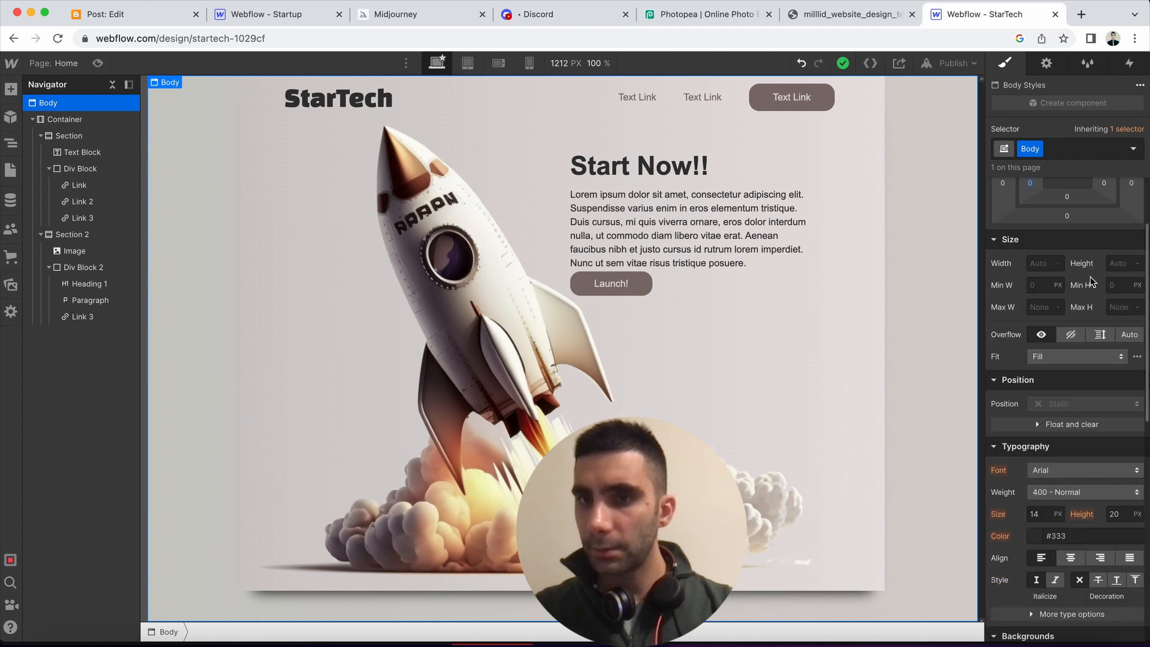
scroll(1093, 312, up, 5)
scroll(1090, 275, down, 5)
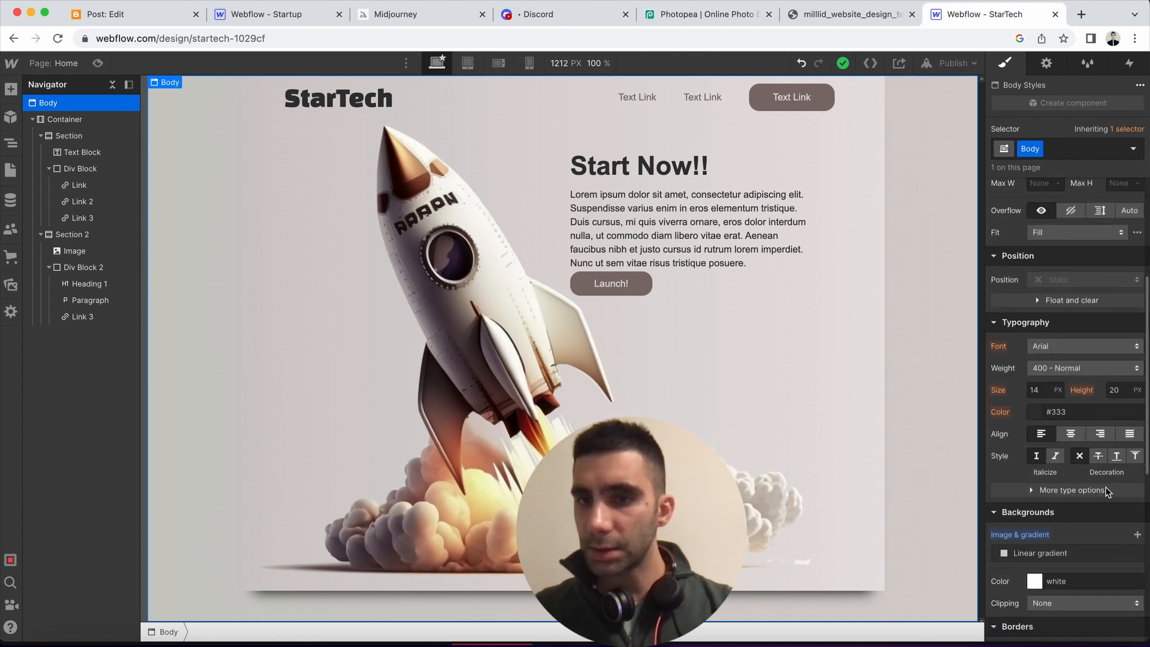
click(1065, 553)
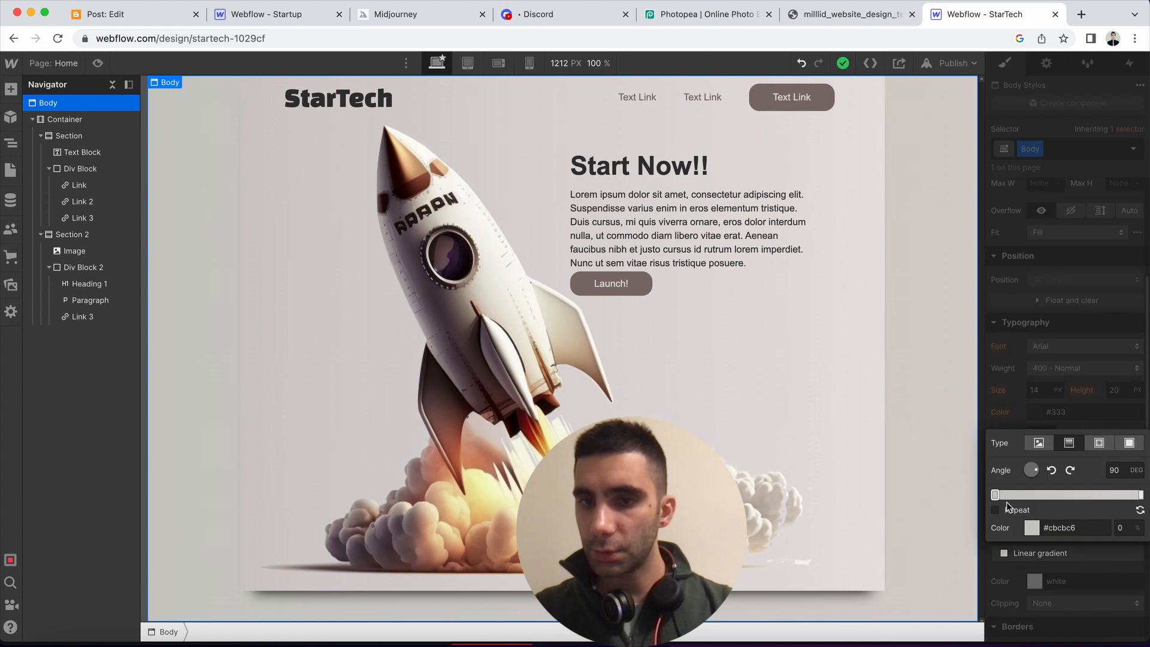
click(1061, 527)
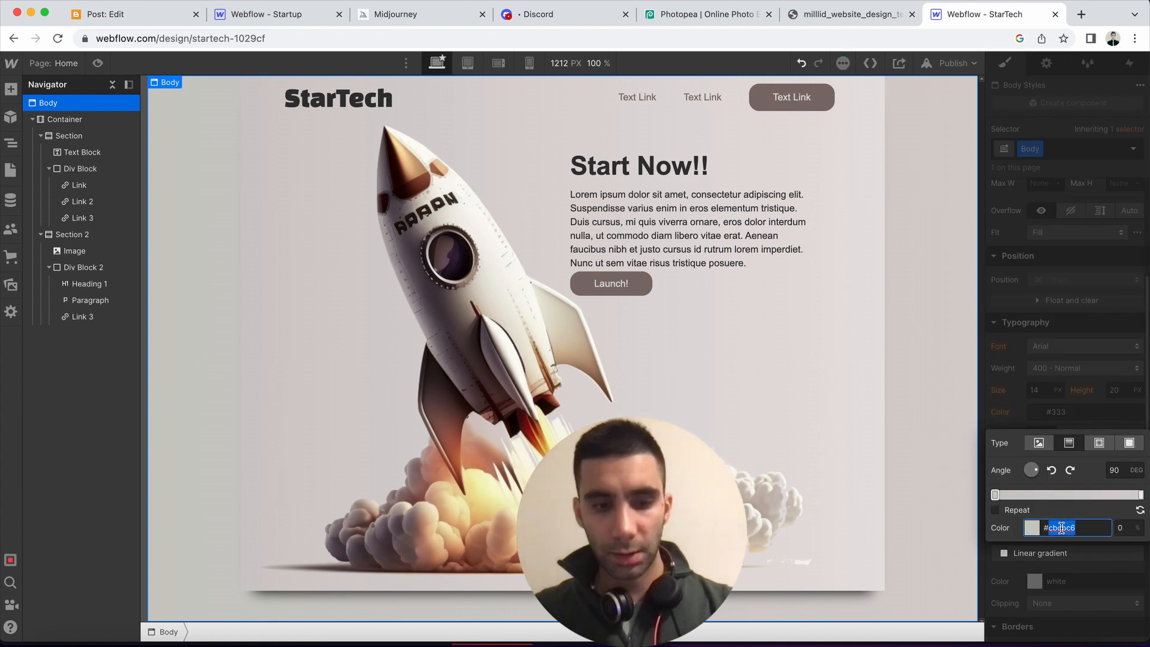
Set the start color of the Container's linear gradient to #cbcbc6
click(66, 119)
scroll(1110, 494, down, 5)
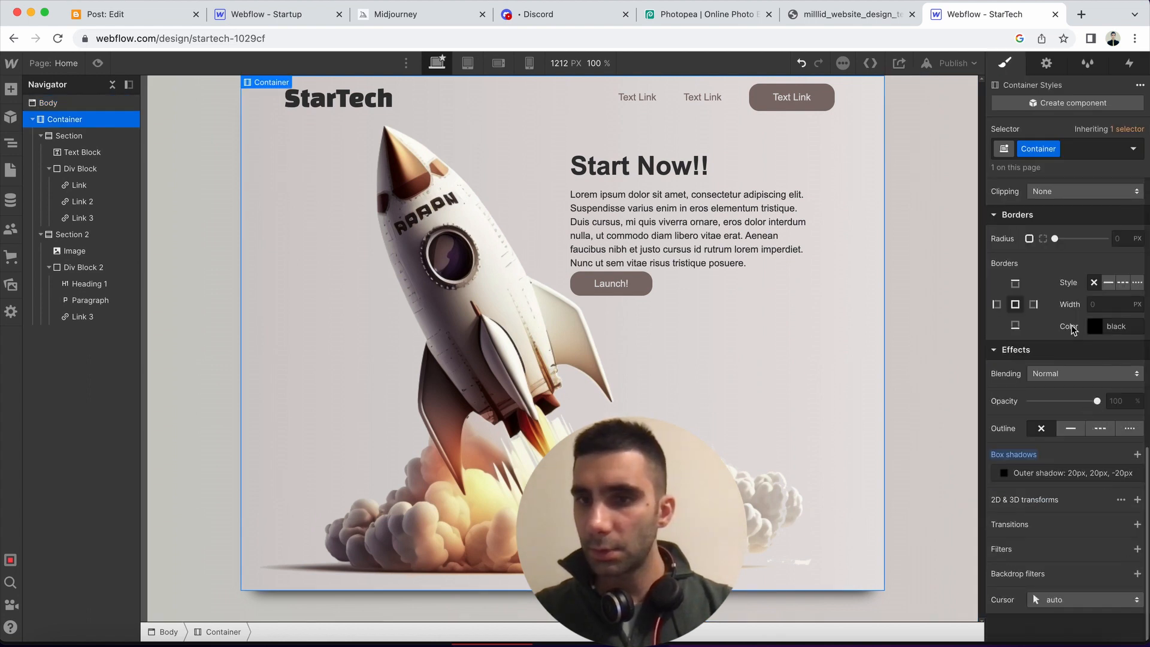
scroll(1070, 325, up, 3)
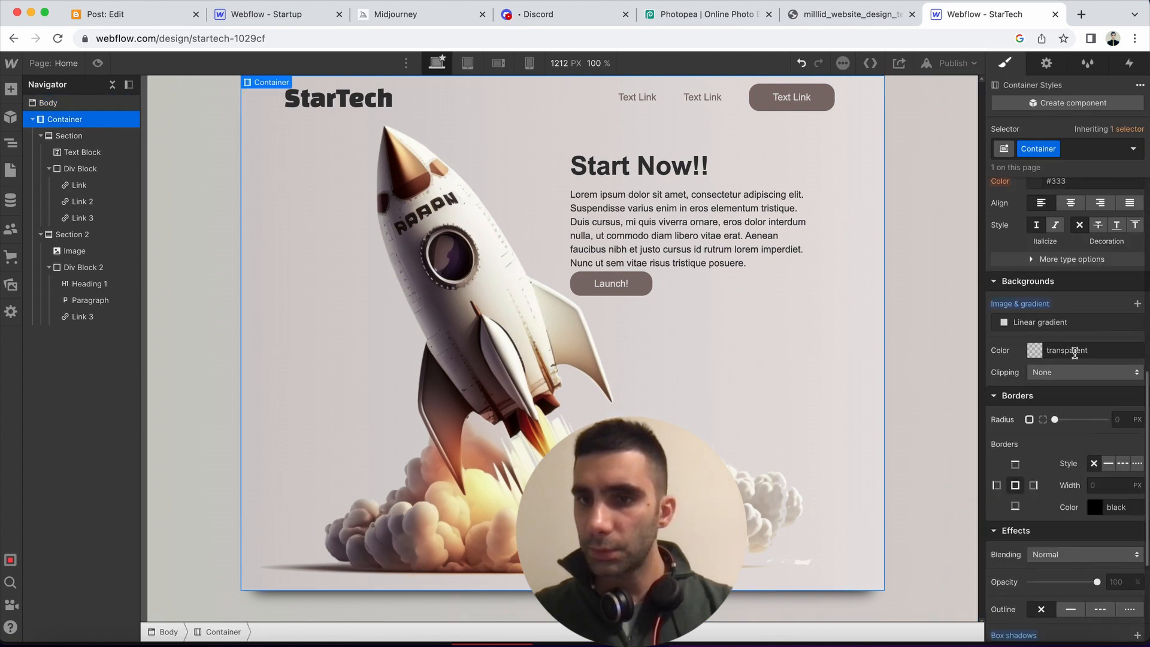
click(1058, 330)
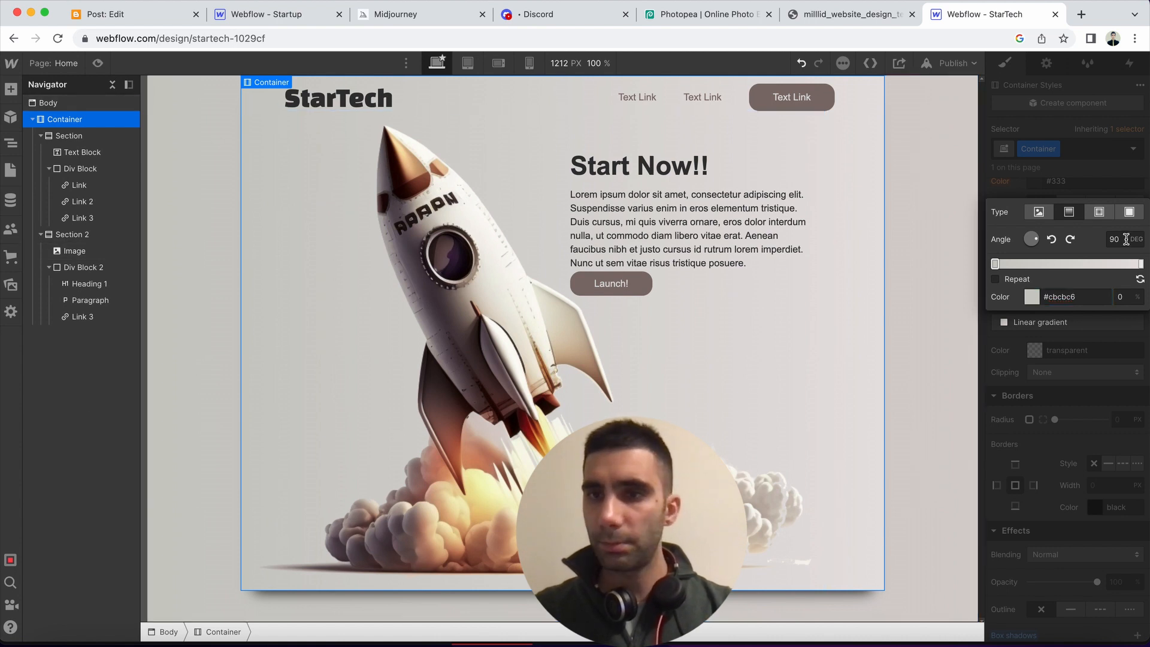
click(1121, 191)
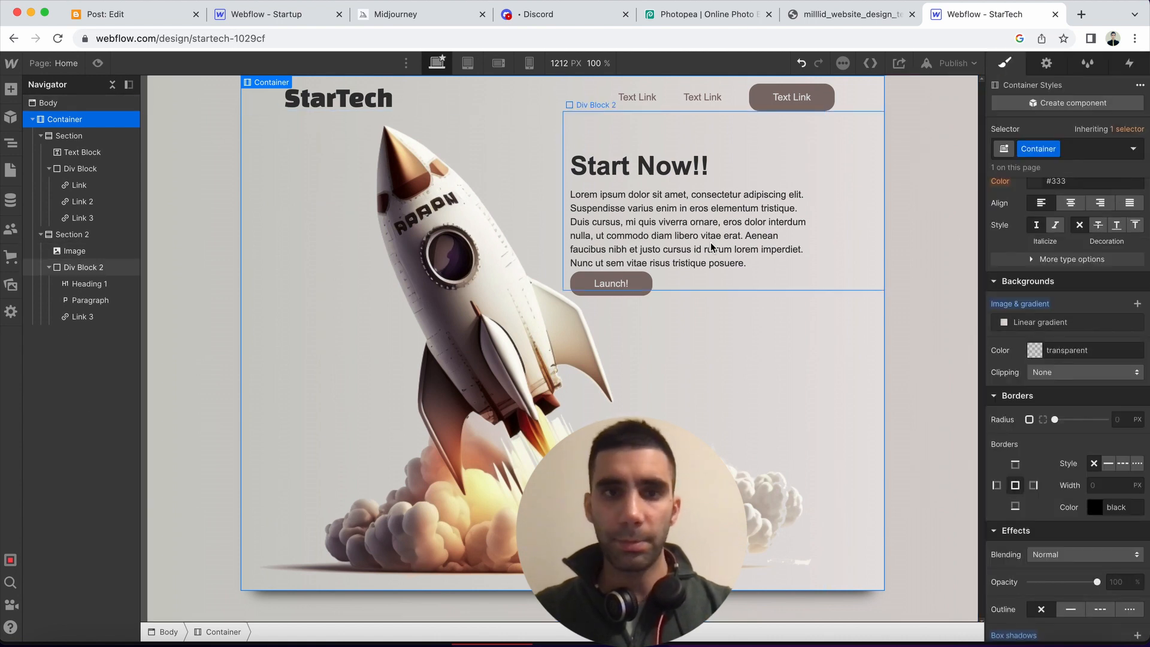
click(182, 418)
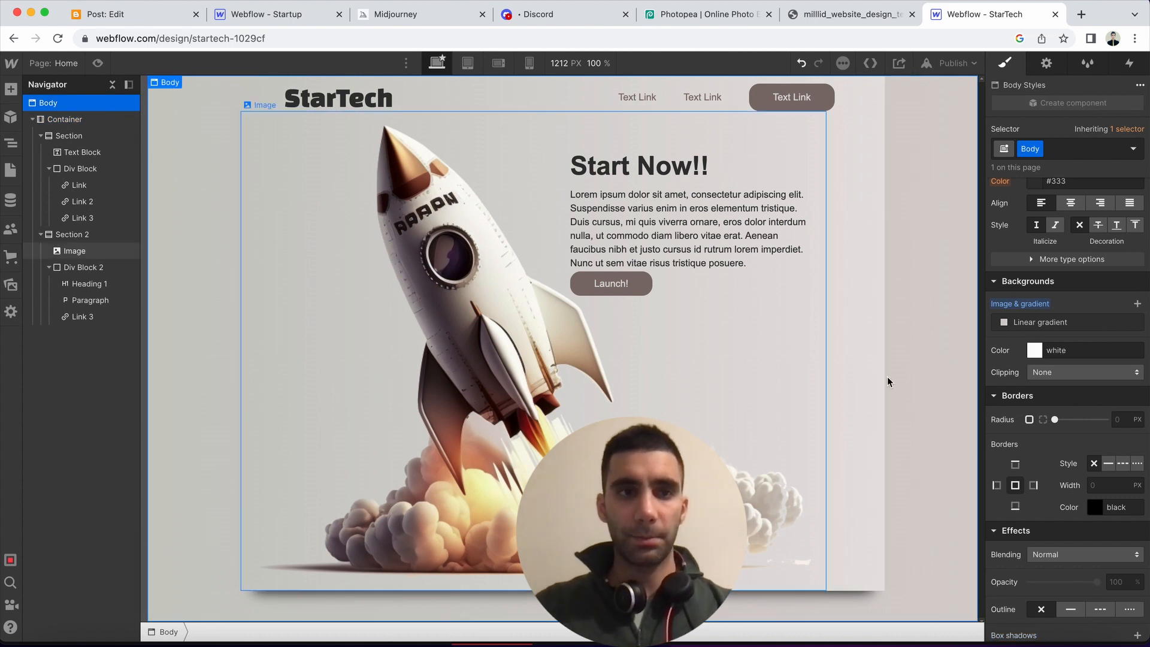
Preview the StarTech page at desktop size and compare it with the Midjourney reference design
click(97, 64)
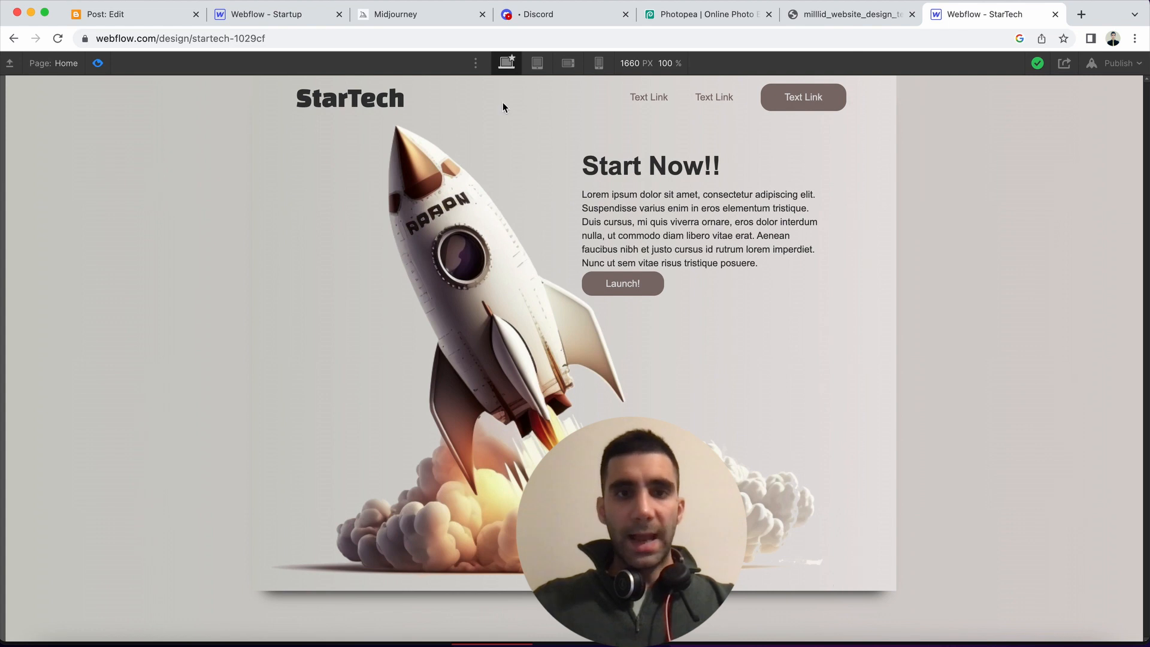
click(856, 14)
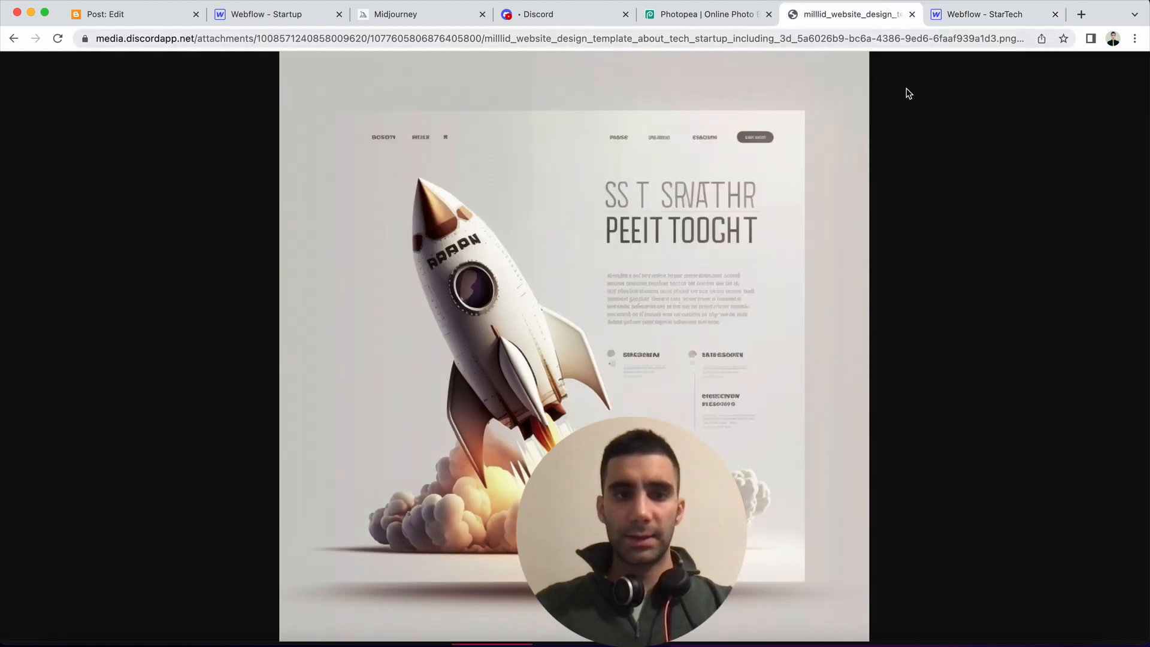
click(990, 13)
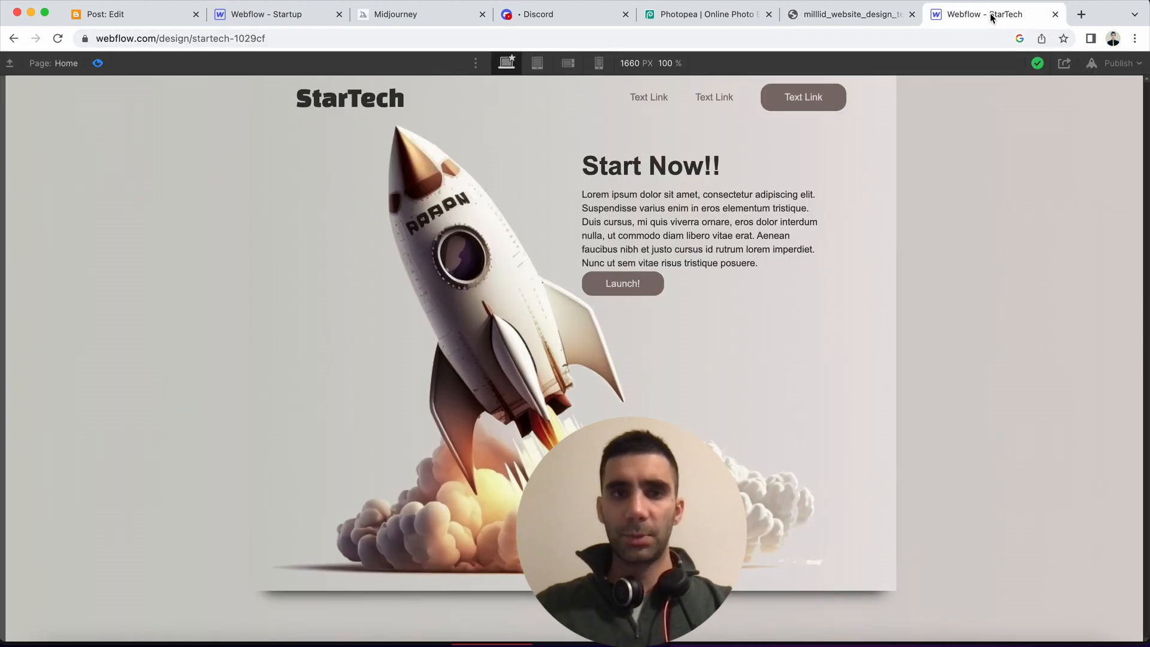
click(886, 14)
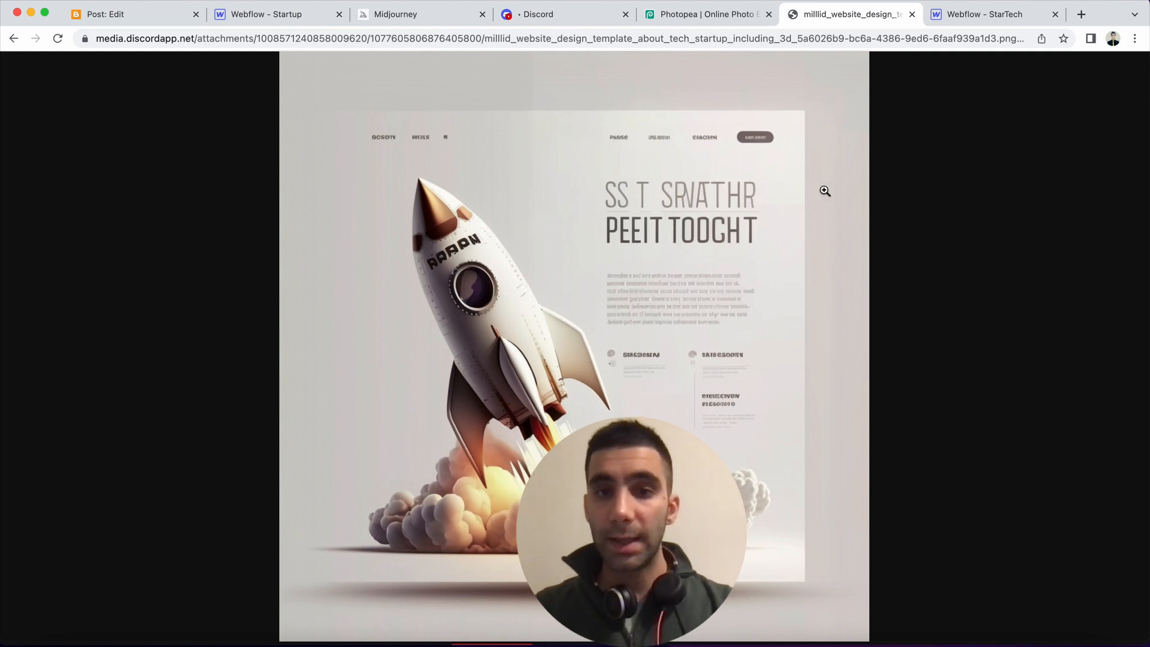
click(973, 17)
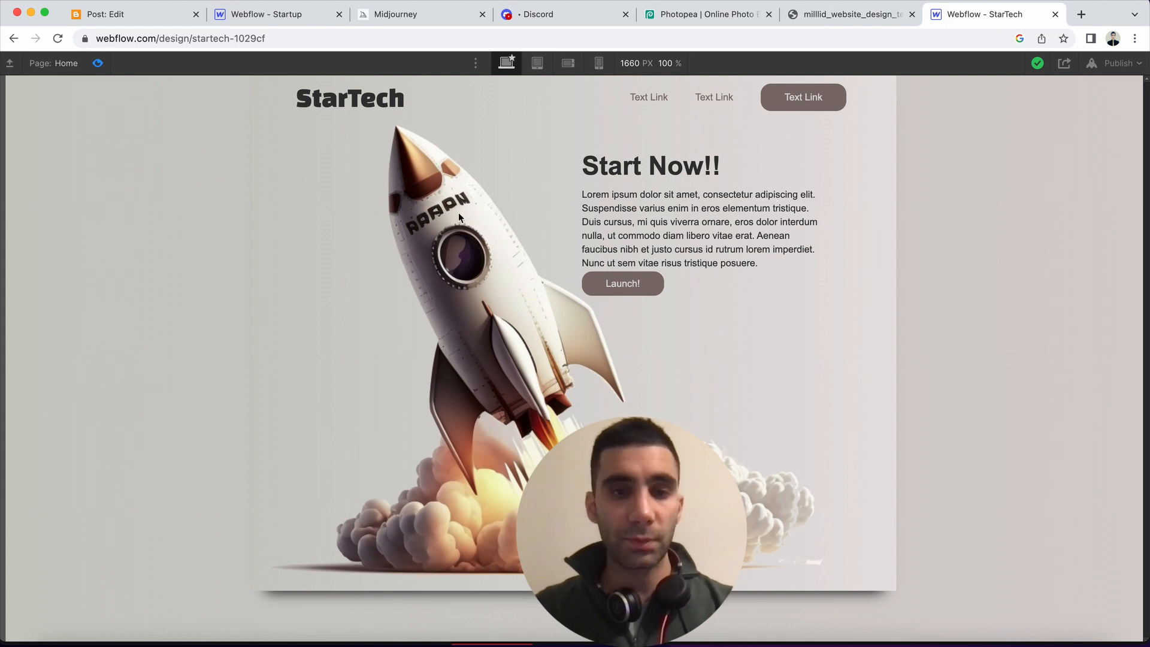
Check the page preview at tablet and mobile portrait sizes, then leave the preview
click(536, 64)
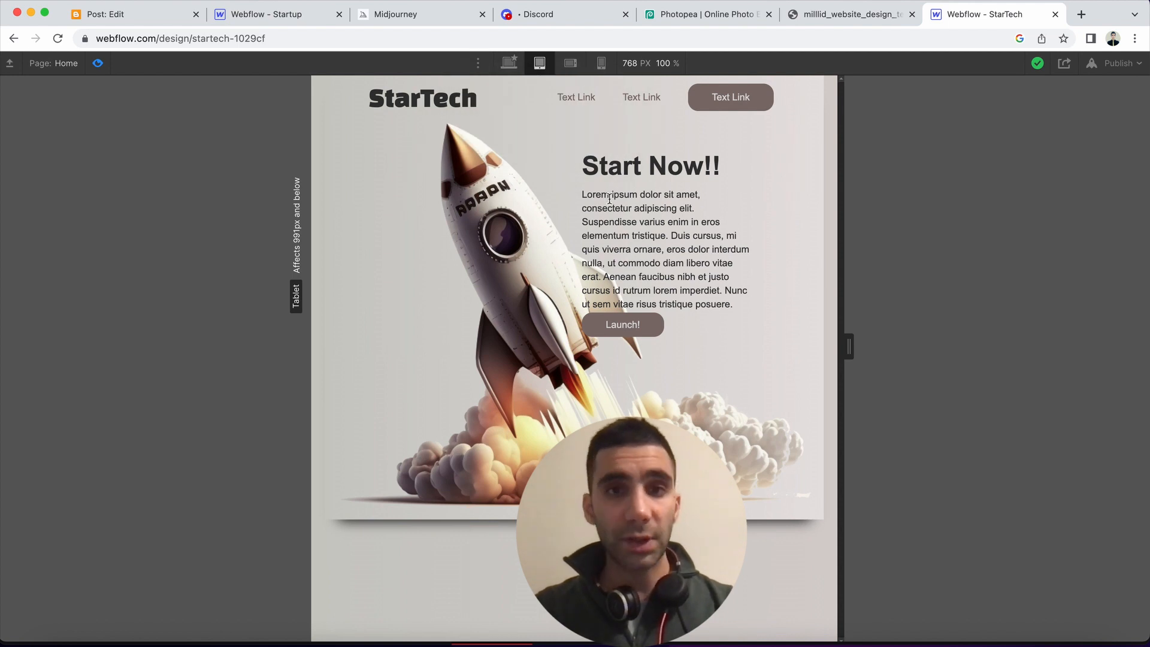
click(601, 63)
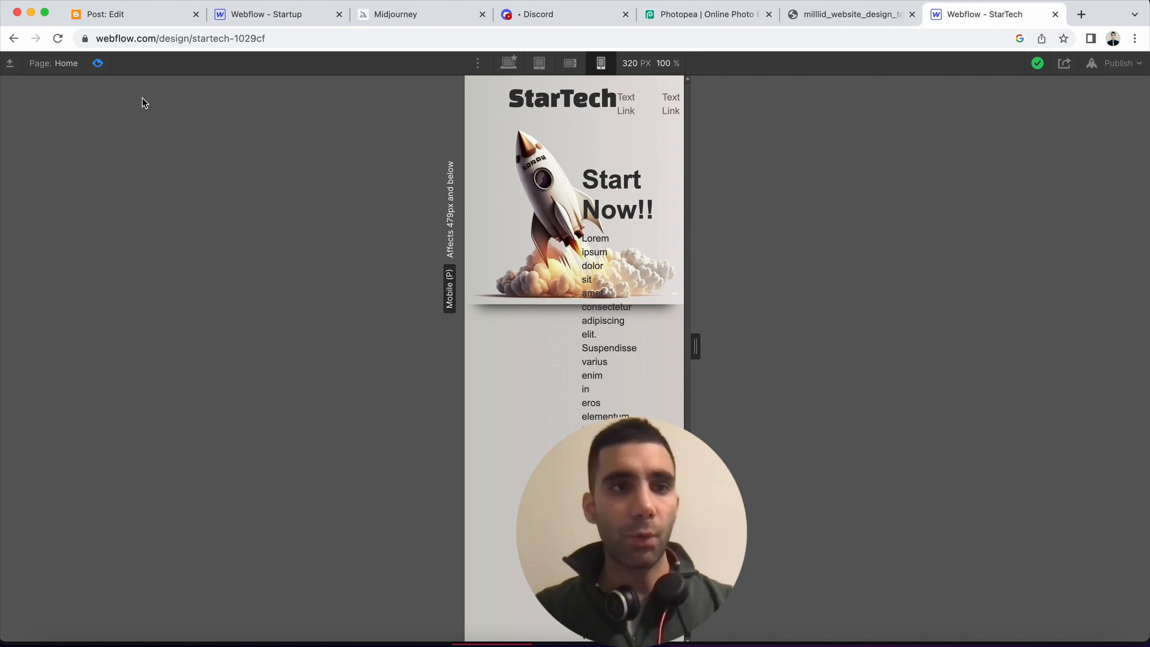
click(97, 63)
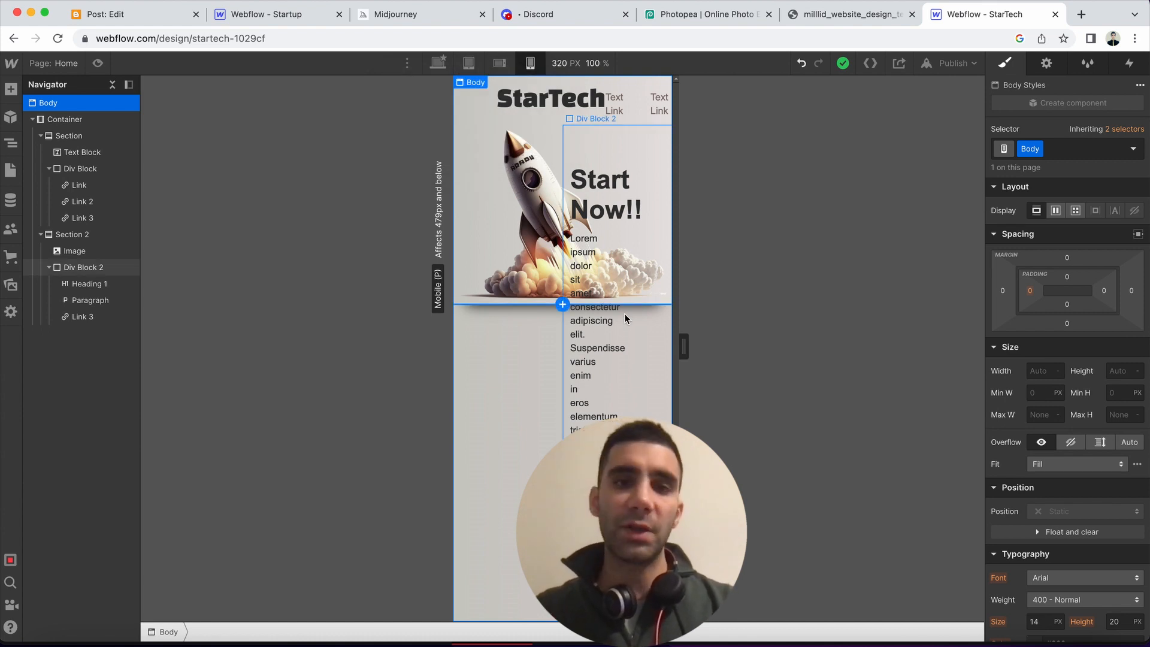
For the tablet layout, set Div Block 2's padding to 96 px left, 0 top and 22 px right, checking it against desktop
click(465, 61)
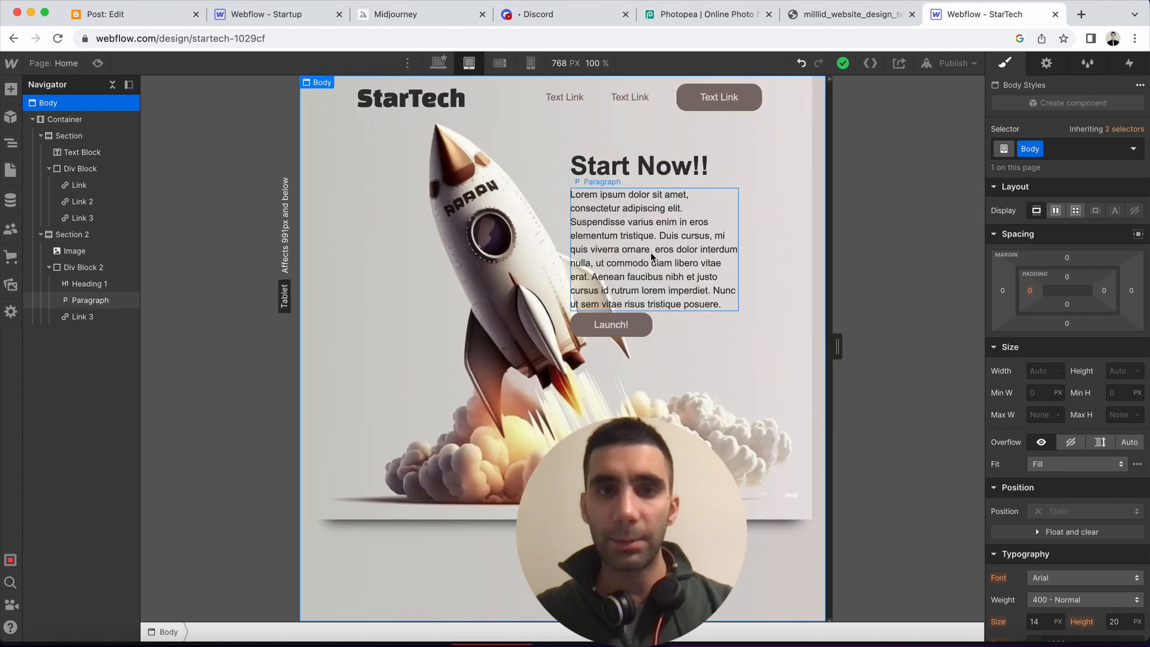
click(644, 266)
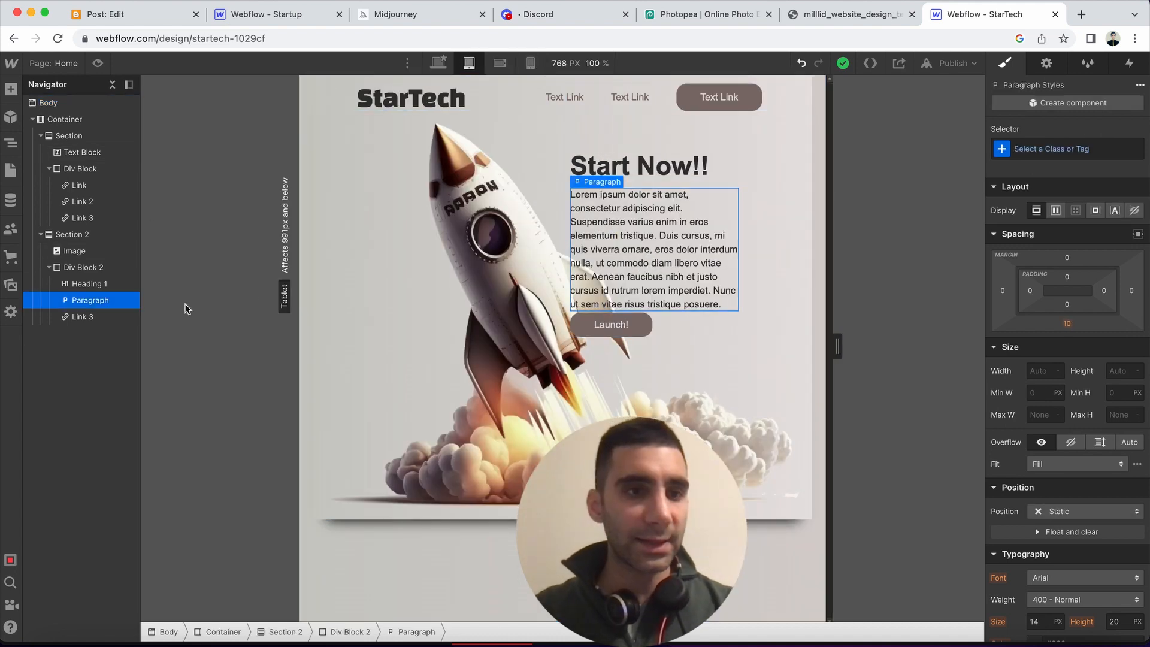
click(80, 267)
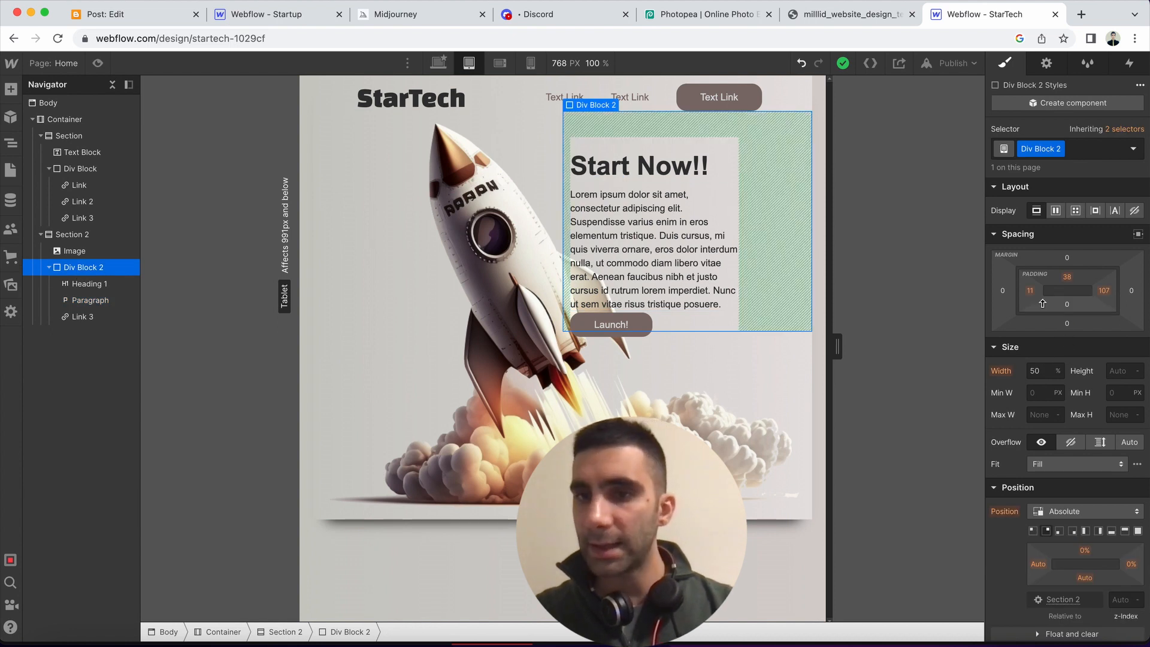
drag(1030, 291, 1094, 294)
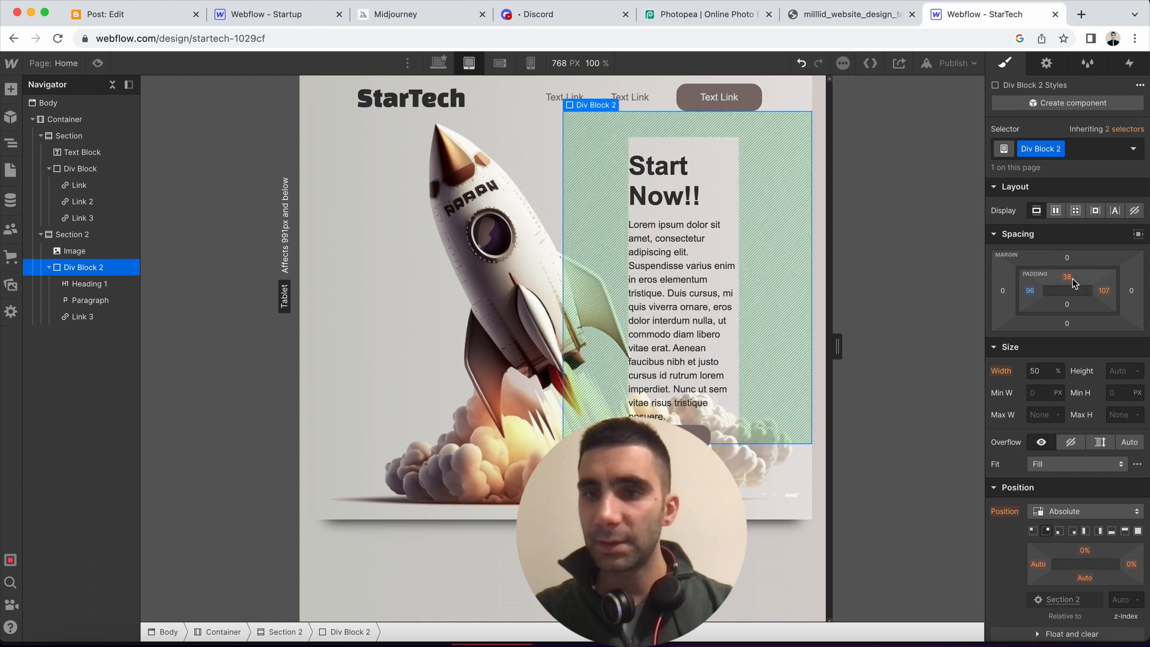
drag(1070, 286, 1066, 238)
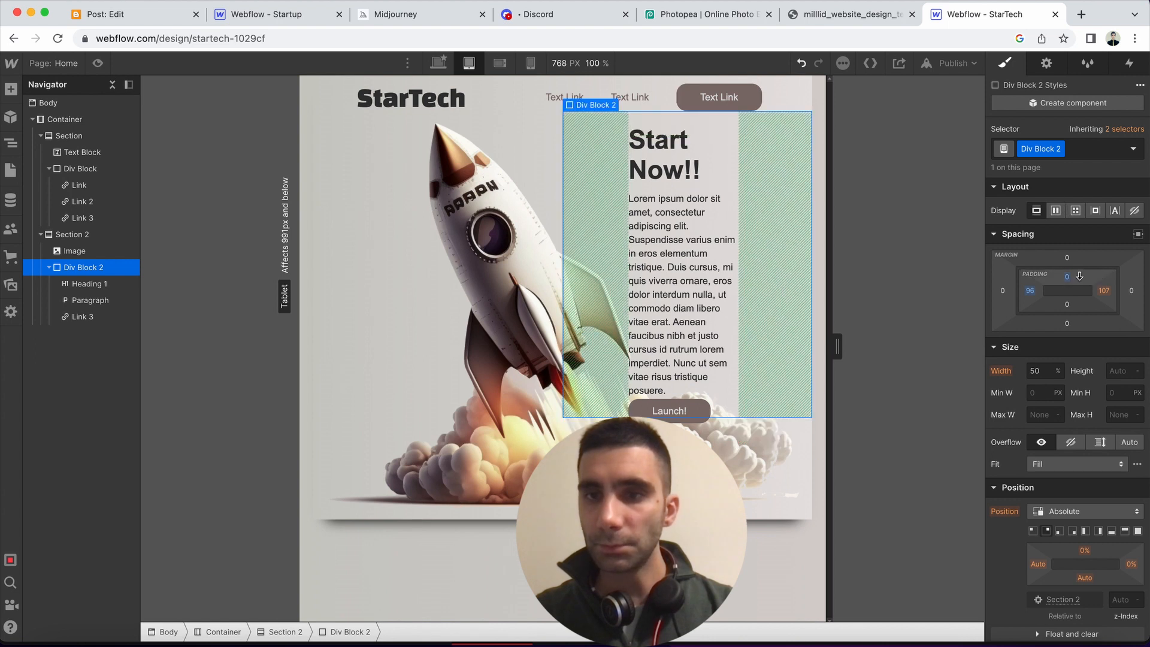
mouse_move(1108, 299)
mouse_down()
mouse_move(1072, 297)
mouse_move(1147, 305)
mouse_move(1119, 295)
mouse_up()
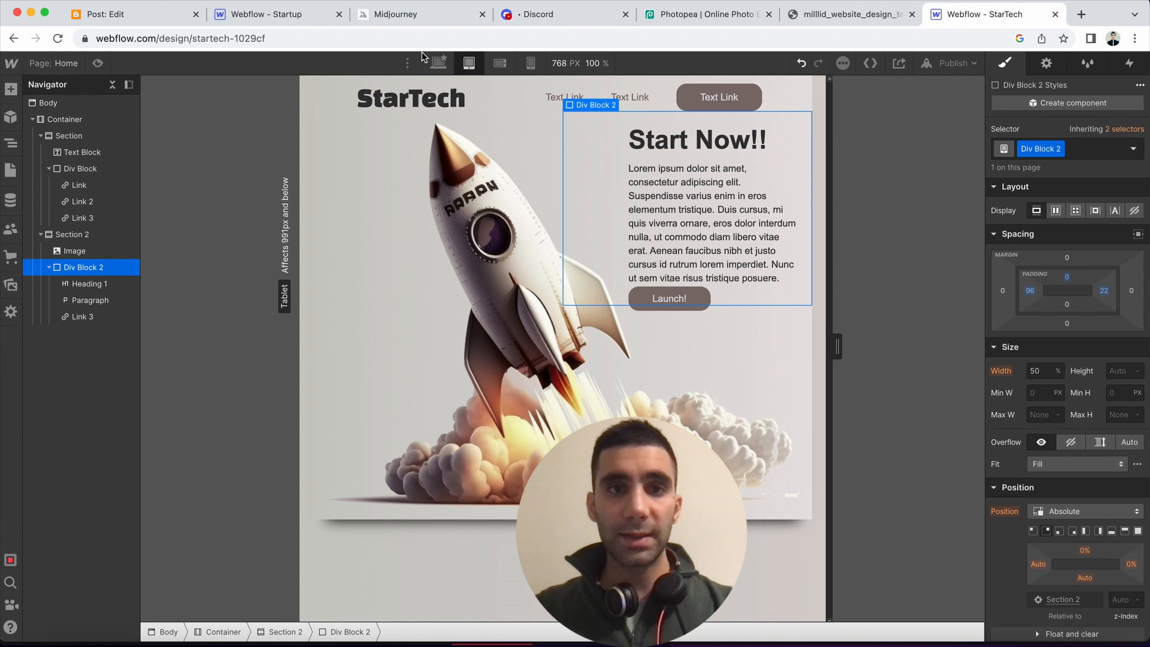
click(437, 63)
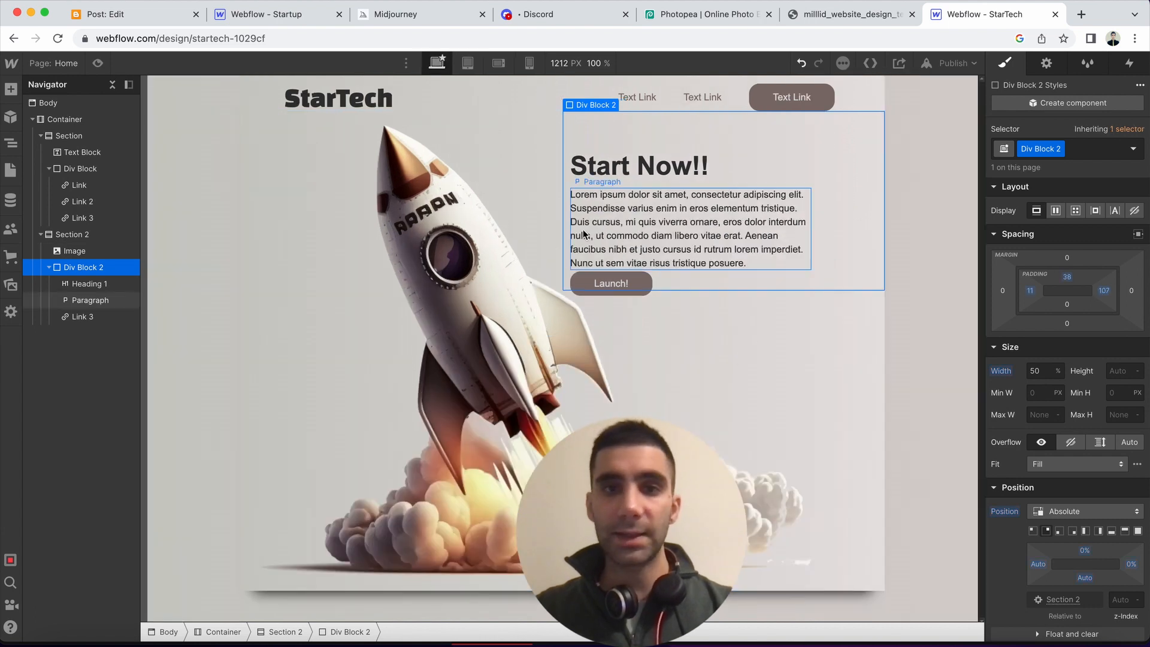
click(467, 68)
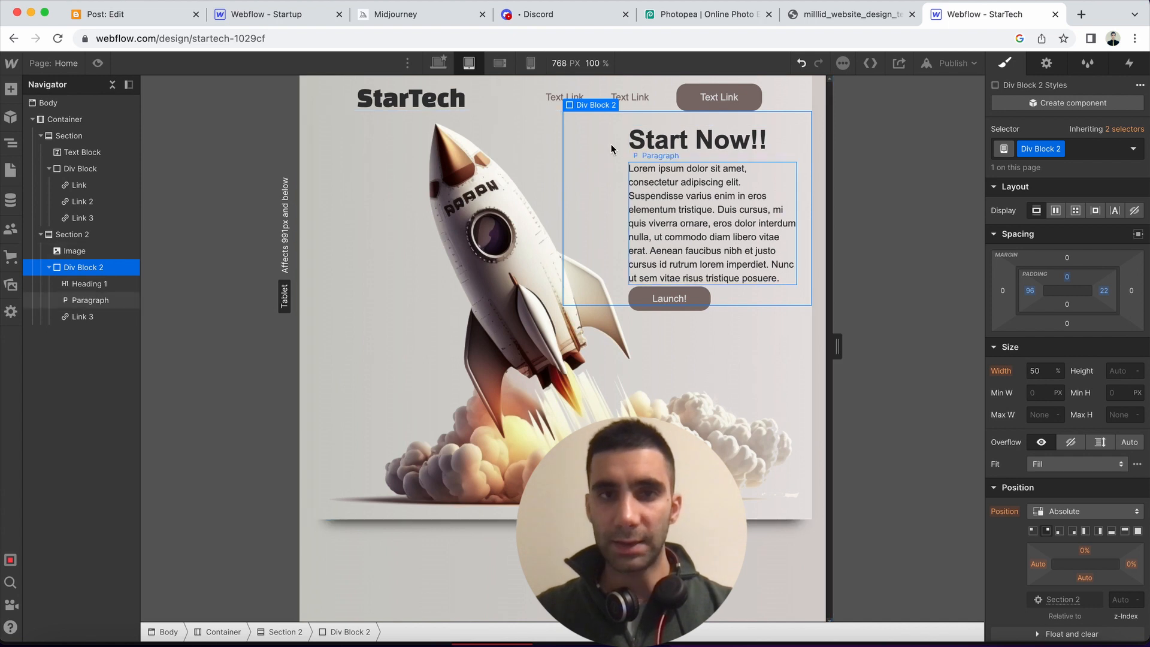
For mobile portrait at 479 px wide, set Div Block 2's padding to 7 px left and 11 px right
click(530, 63)
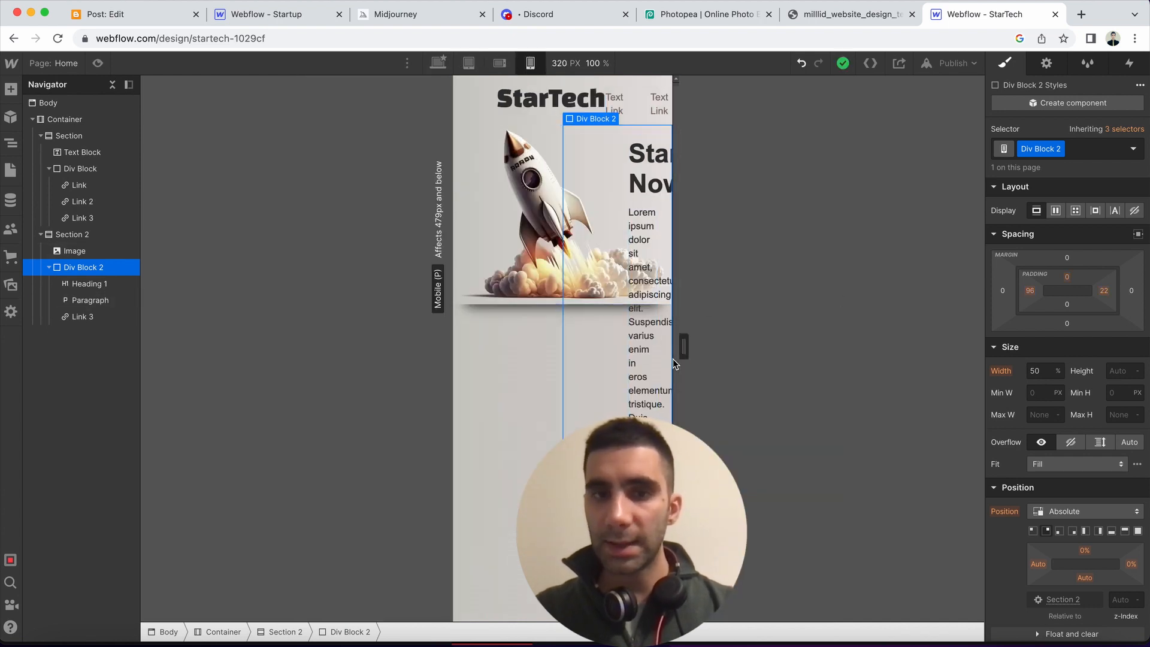
drag(685, 339, 788, 347)
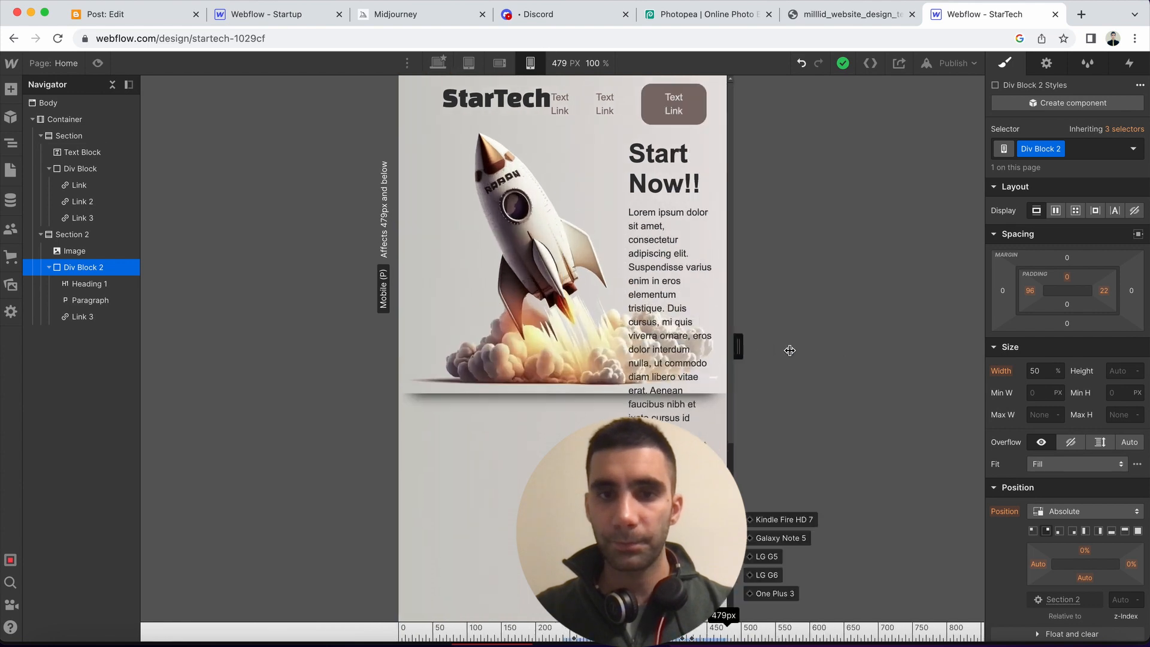
click(656, 241)
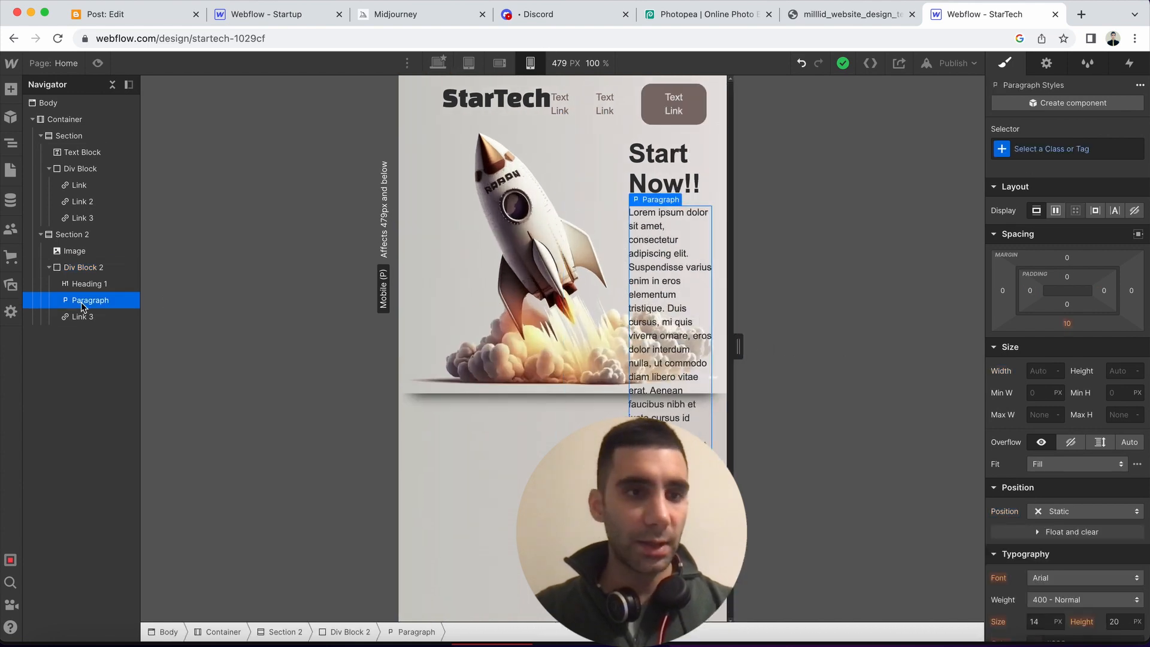
click(79, 267)
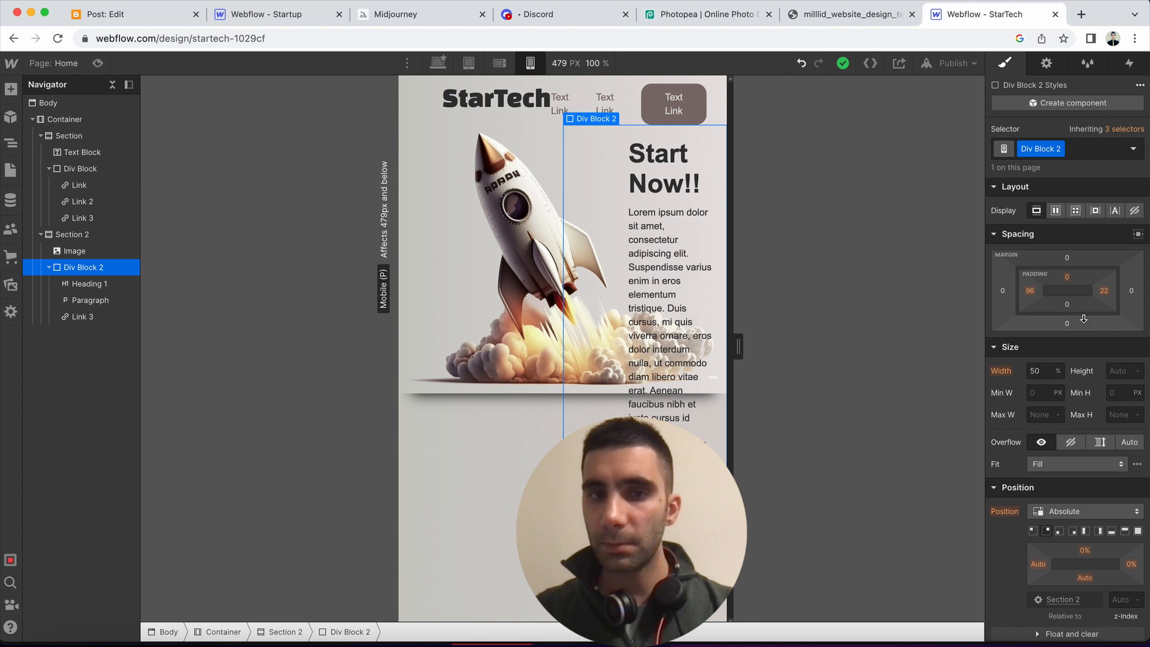
drag(1030, 291, 970, 292)
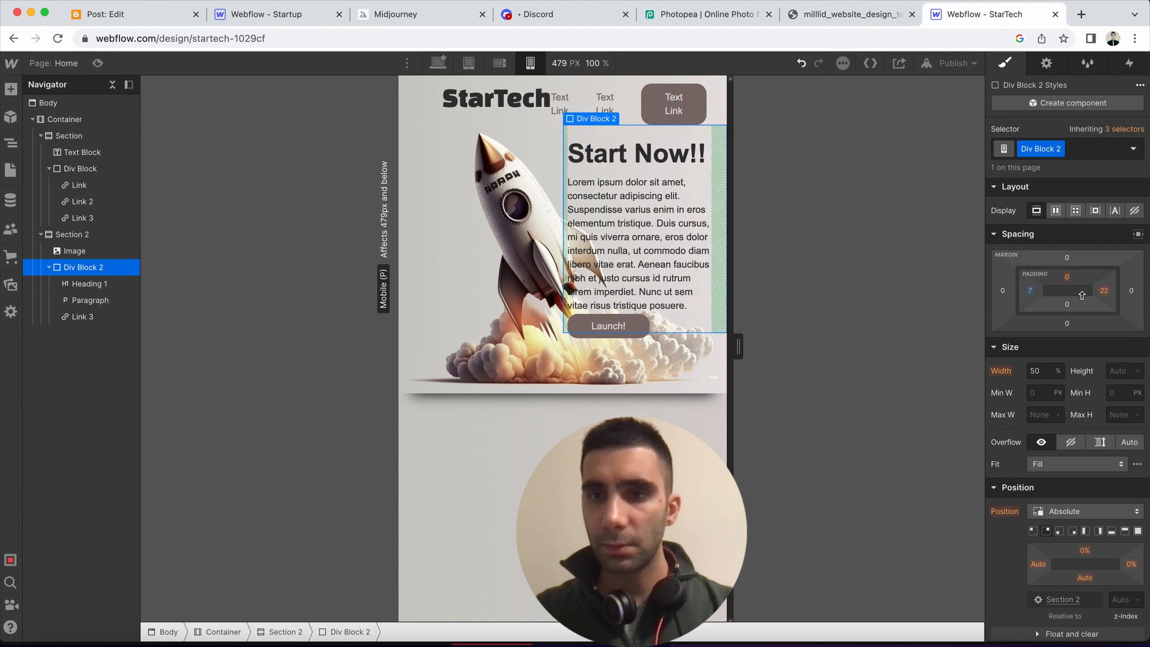
drag(1105, 299, 1101, 291)
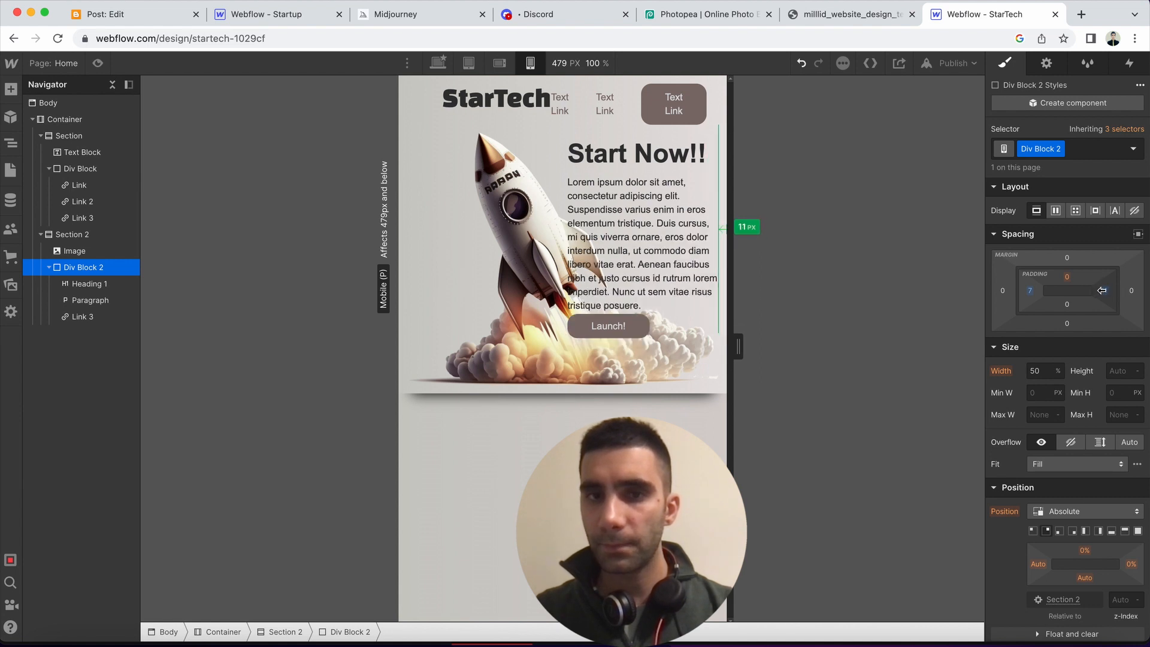
Set the rocket image's left margin to -60 px on mobile portrait, and select the StarTech text block
click(510, 208)
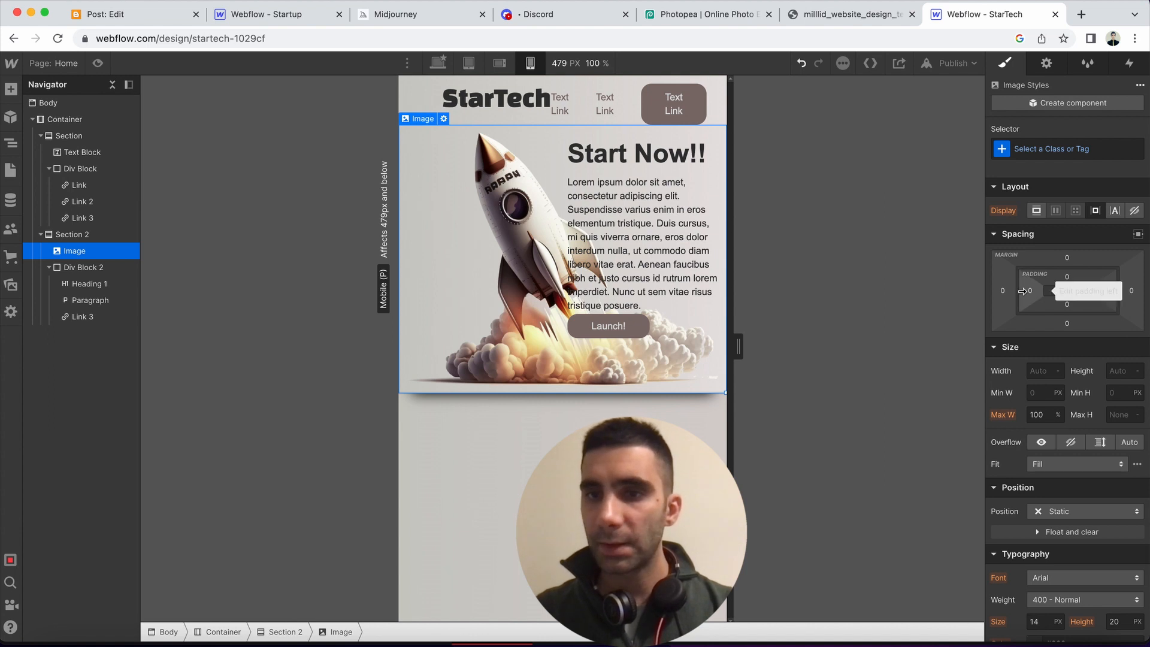
drag(1009, 290, 1050, 298)
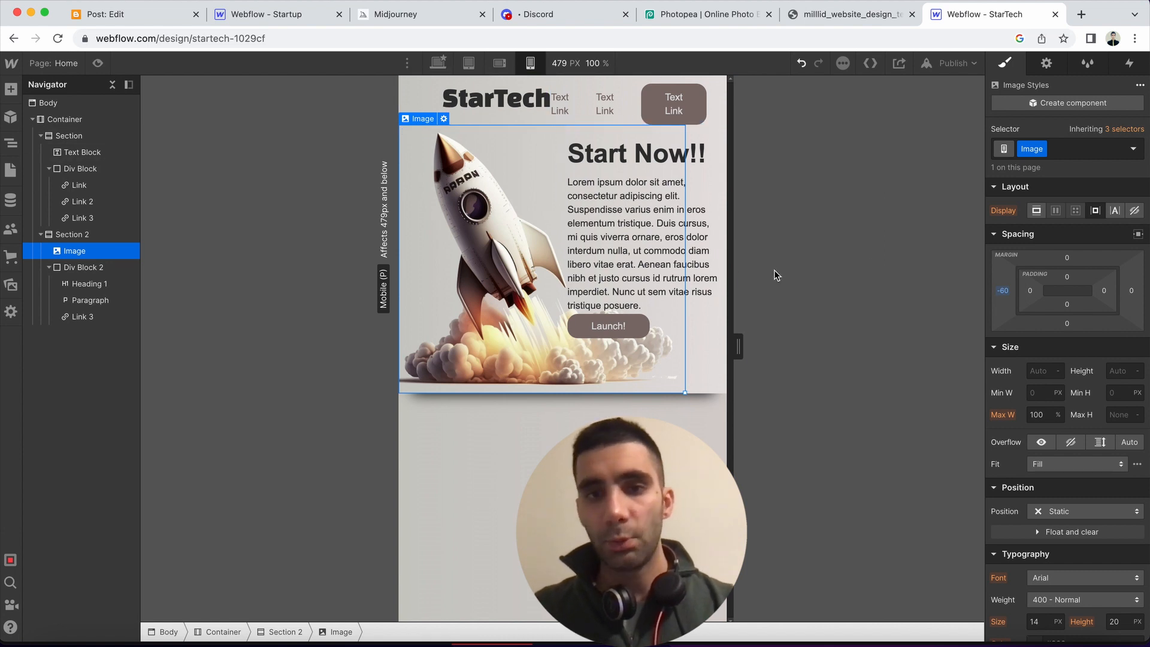
click(525, 111)
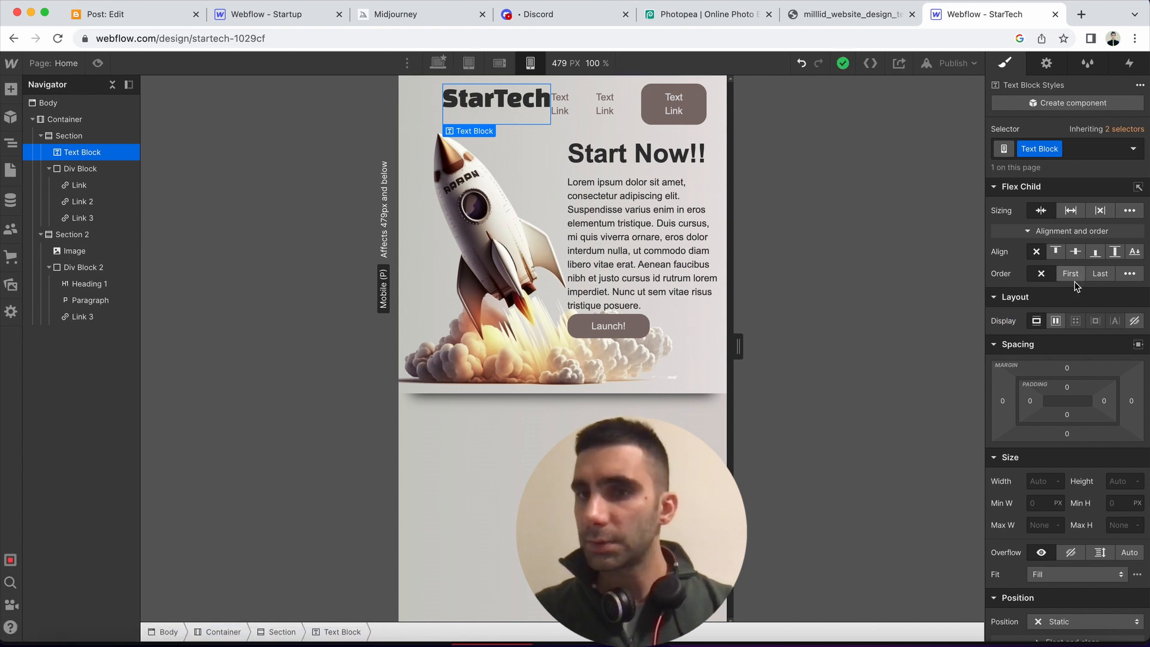
click(1002, 401)
click(1012, 398)
drag(1012, 399, 1033, 401)
key(super+z)
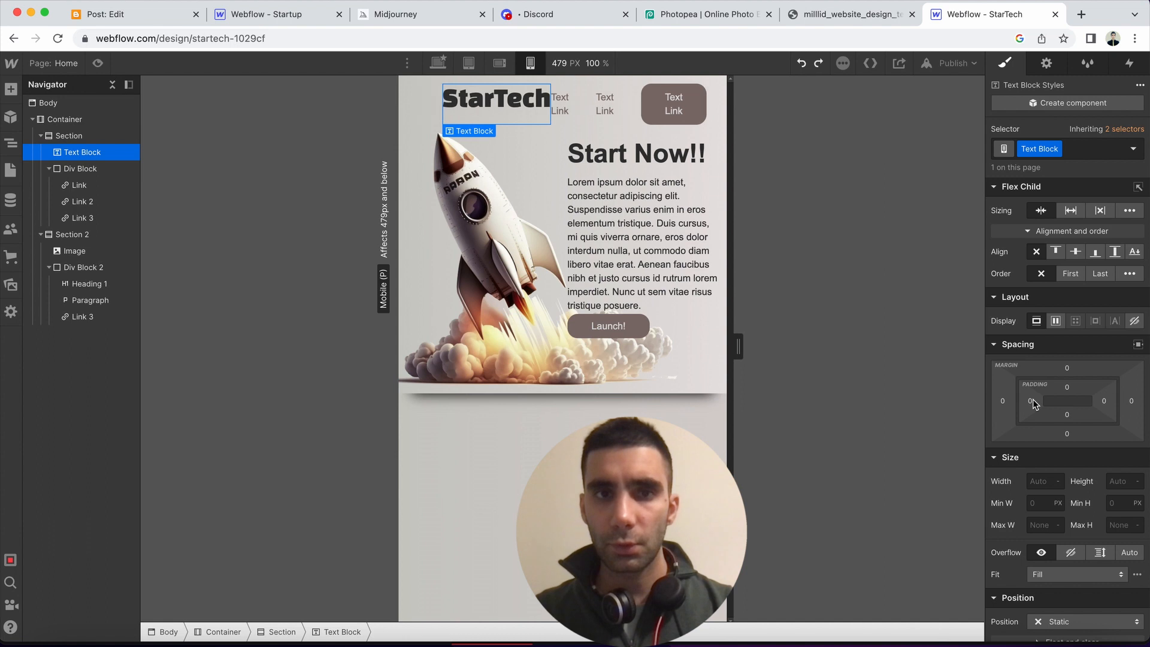
Set the StarTech text block's right padding to 19 px on mobile portrait
click(1102, 402)
click(1099, 403)
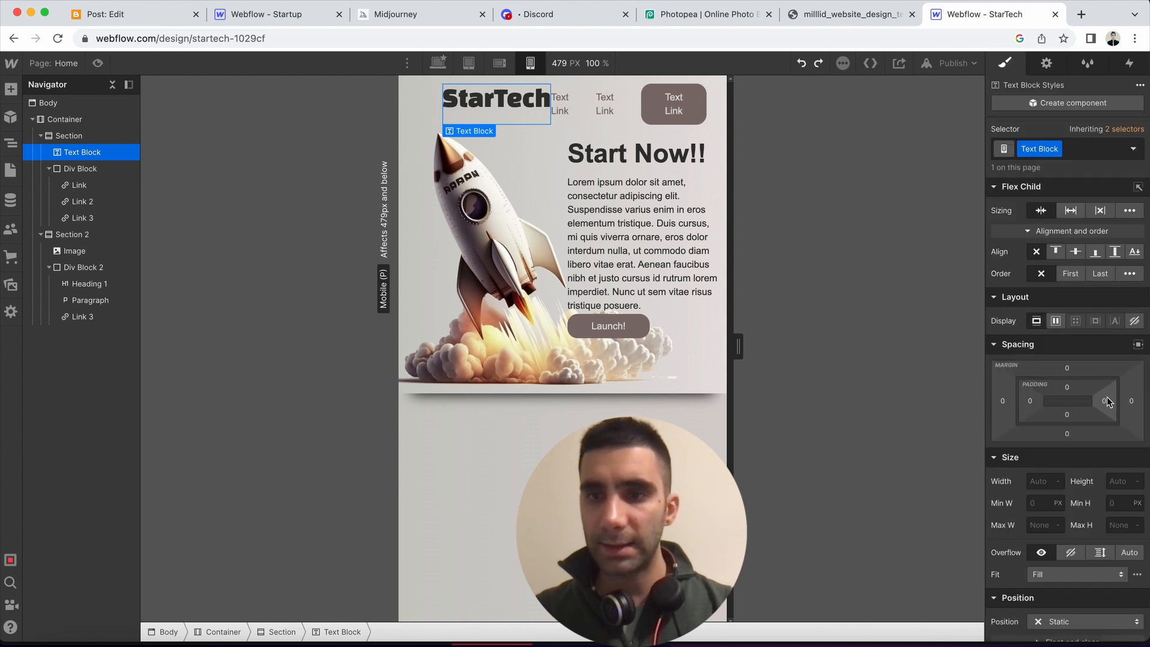
mouse_move(1104, 390)
mouse_down()
mouse_move(1117, 391)
mouse_move(1092, 396)
mouse_up()
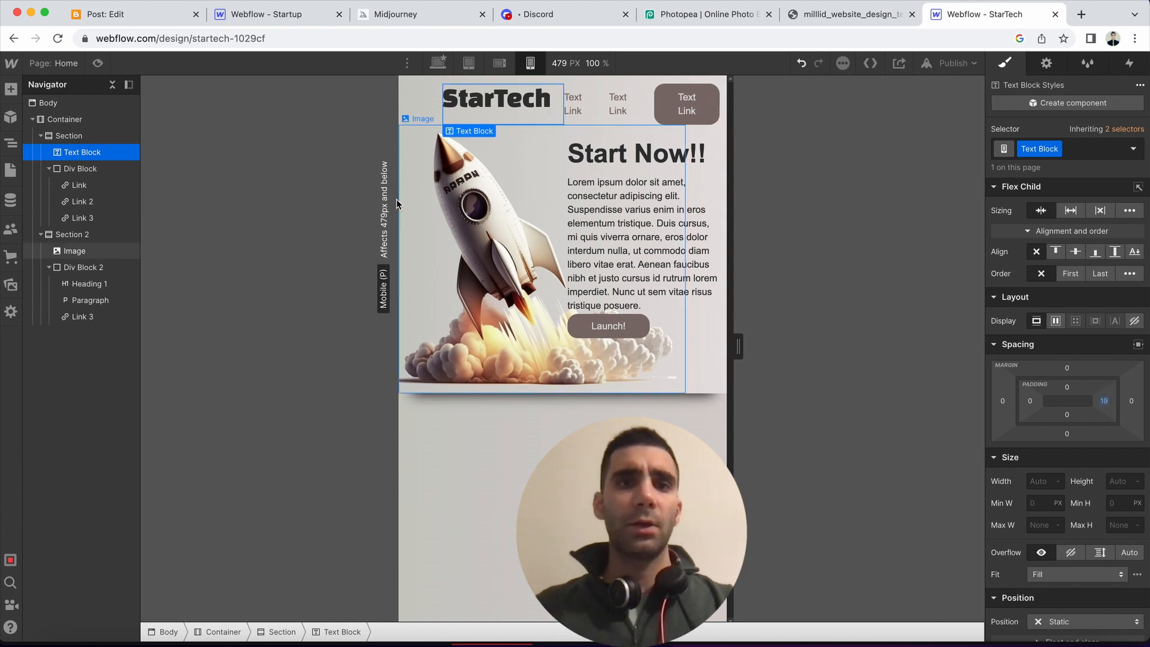
Review the page at tablet and desktop sizes and compare the desktop layout with the Midjourney reference image
click(469, 63)
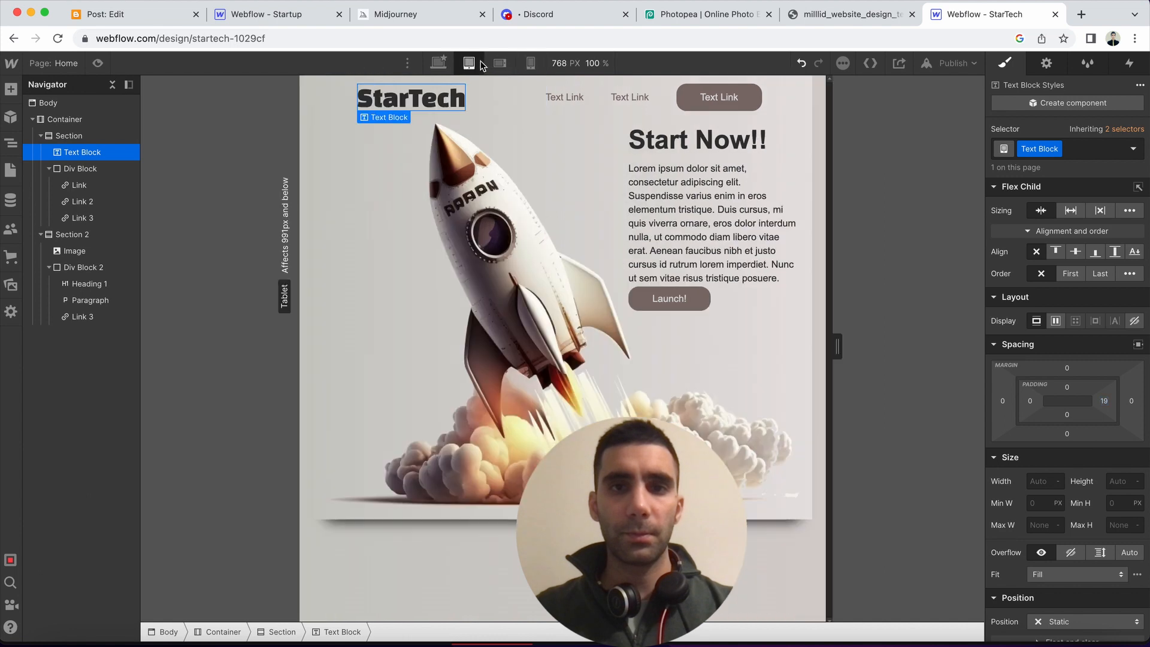
click(446, 63)
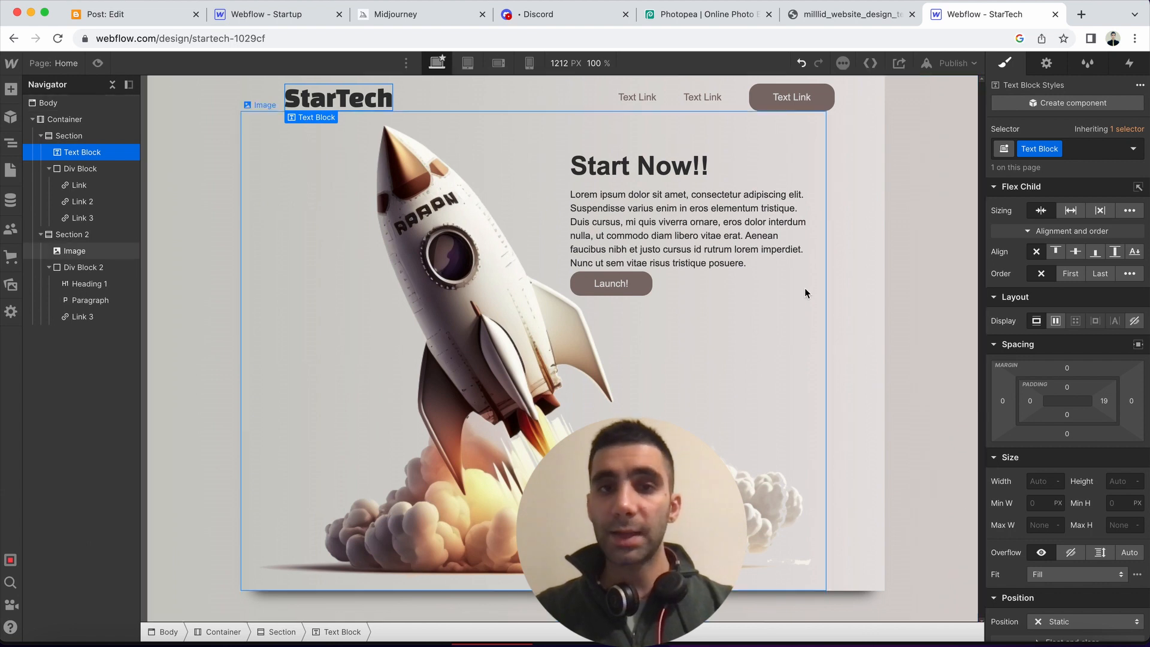
click(828, 22)
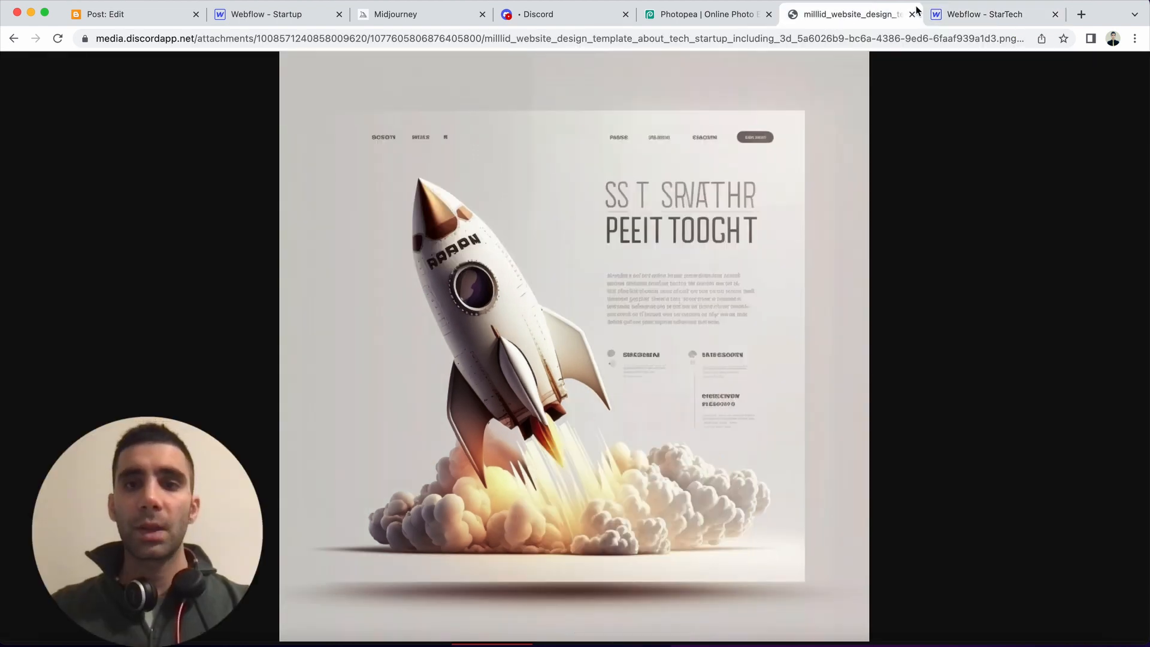
click(968, 19)
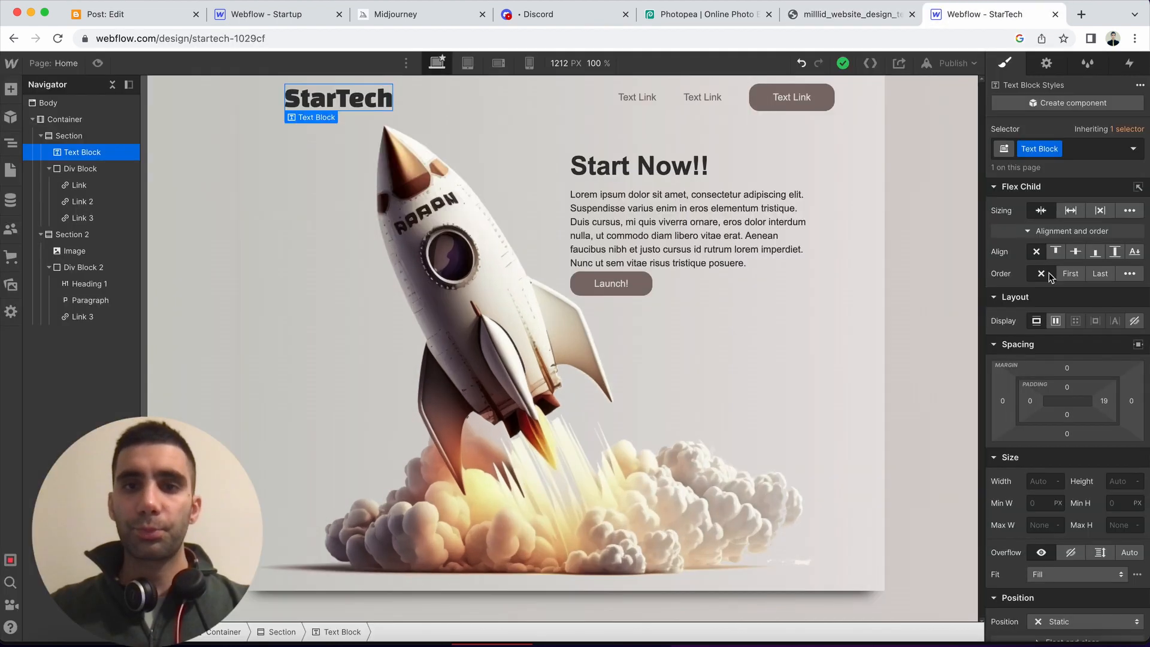
click(852, 15)
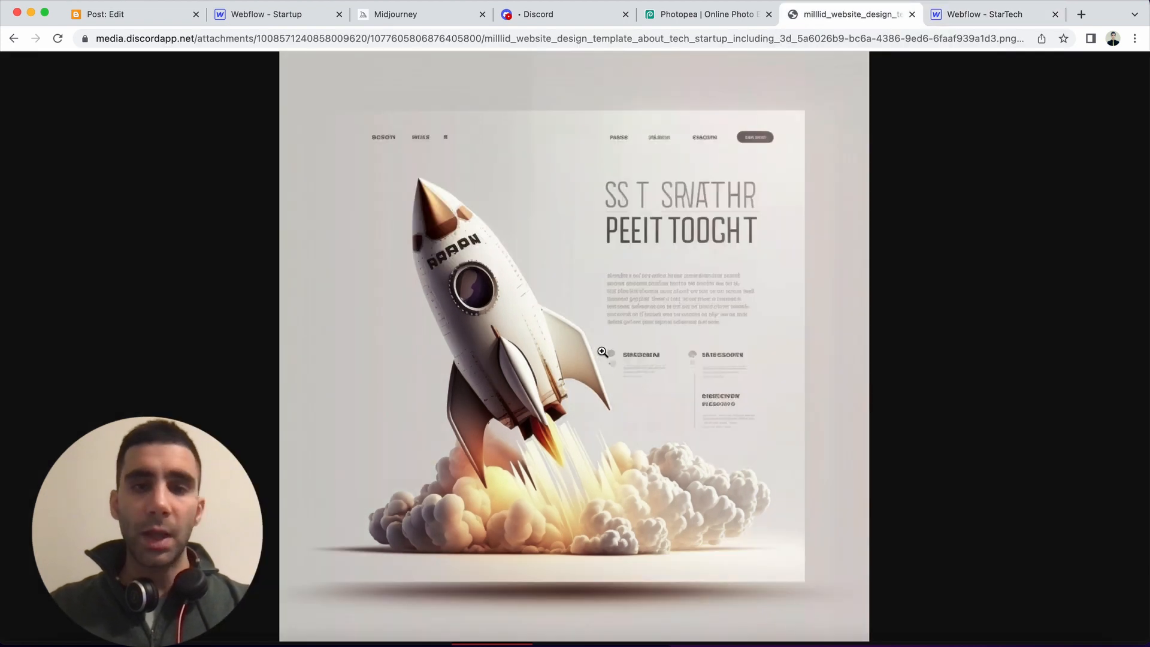